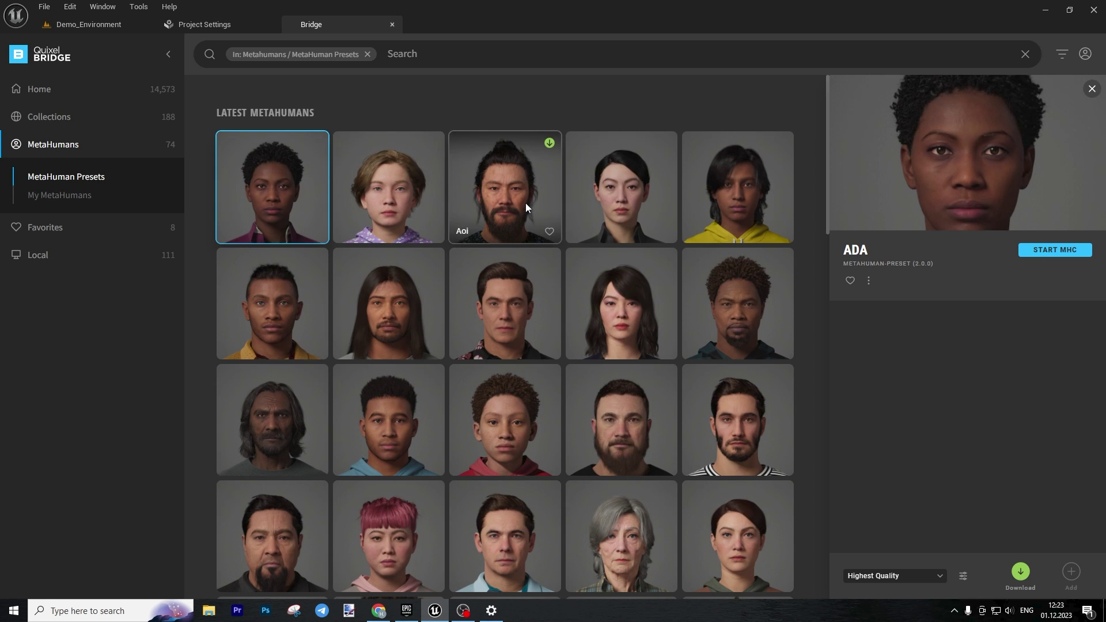
Preview several MetaHuman presets in Bridge and launch MetaHuman Creator from the Taro preset
left_click(526, 205)
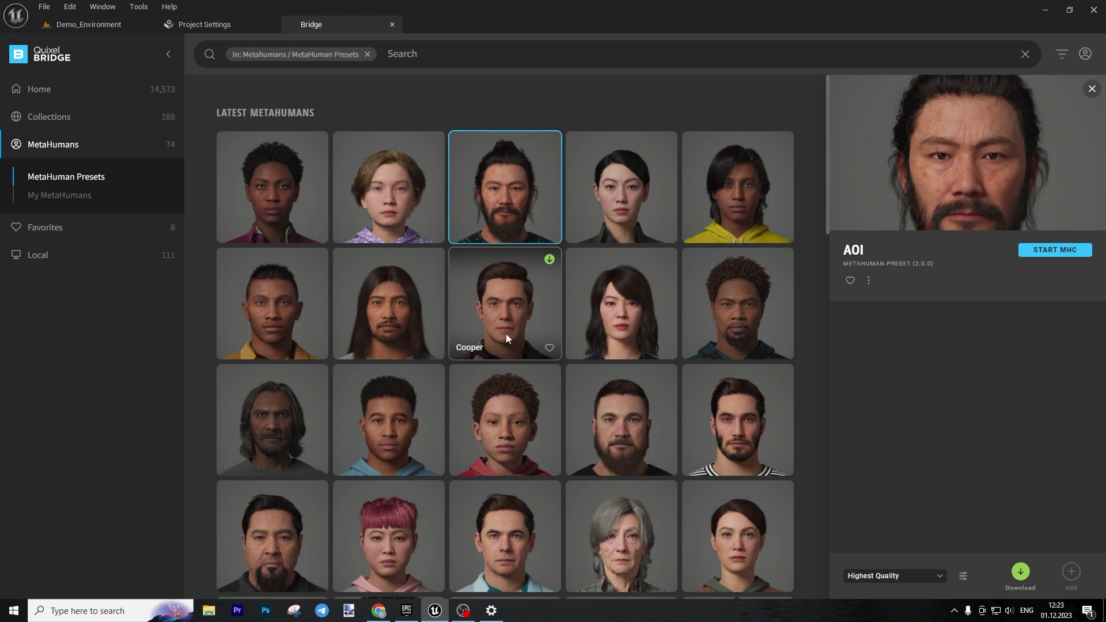
left_click(755, 443)
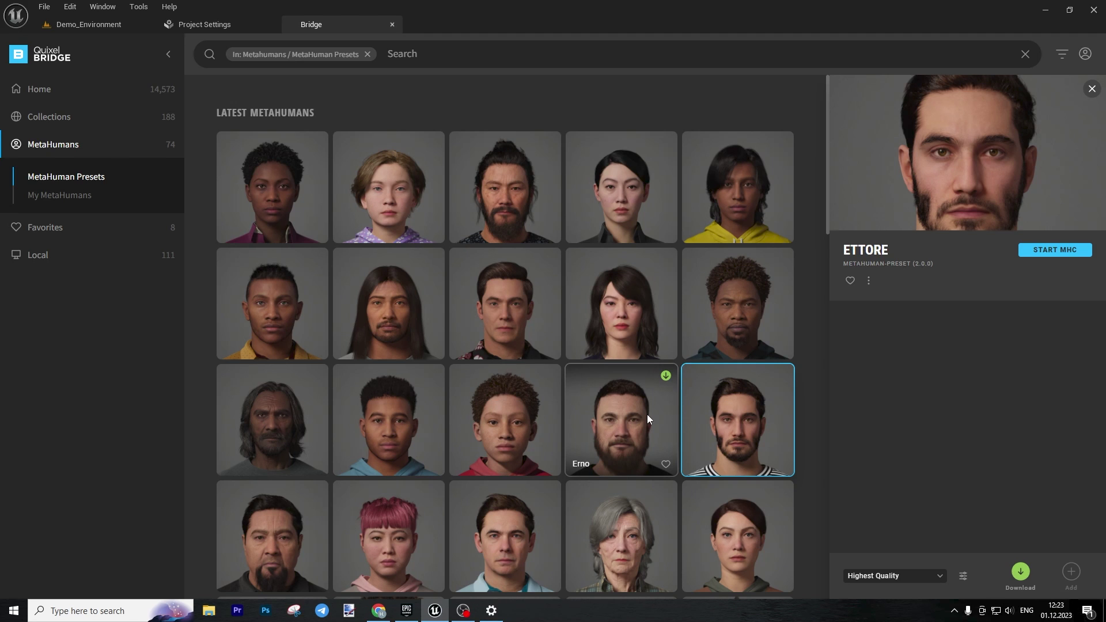
scroll(622, 435, "down", 4)
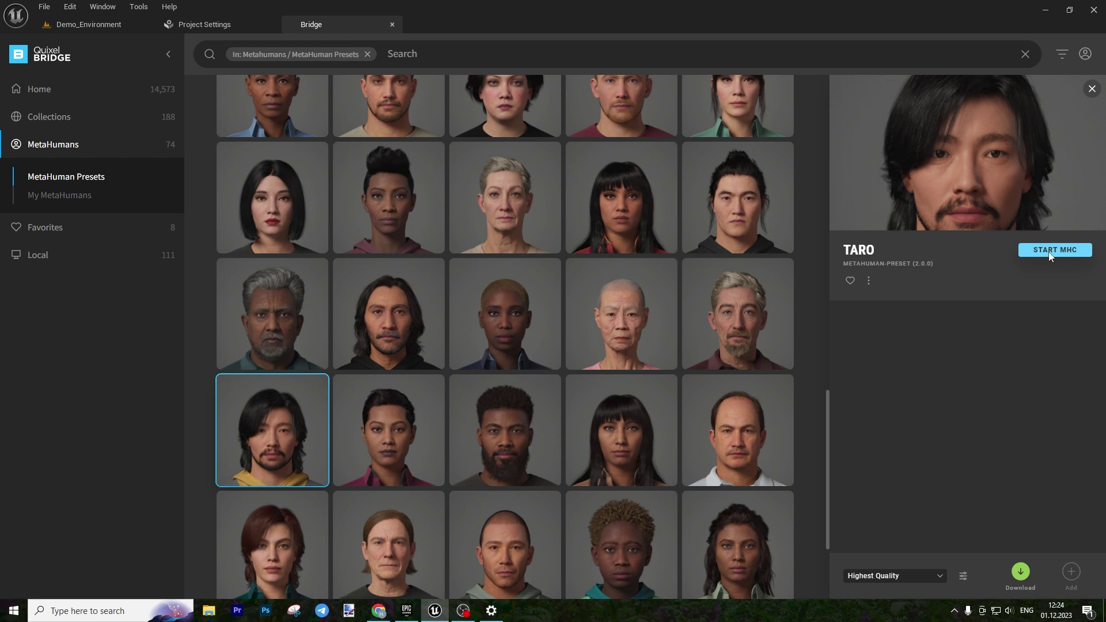
left_click(1050, 252)
left_click(258, 363)
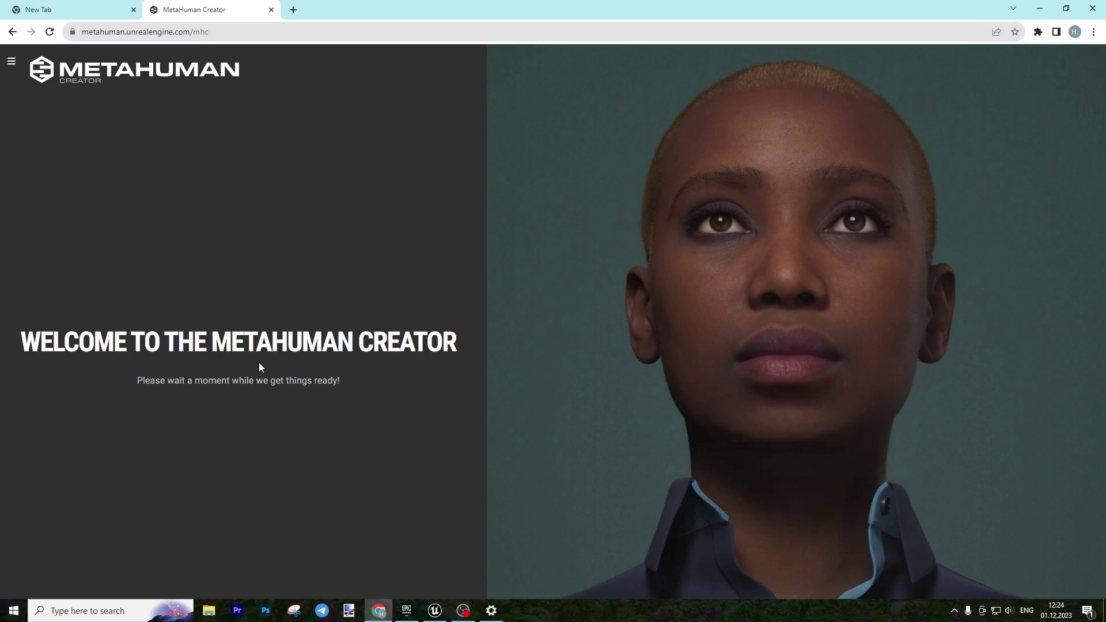
Create a new character from the Taro preset and rename it Kevin
left_click(133, 10)
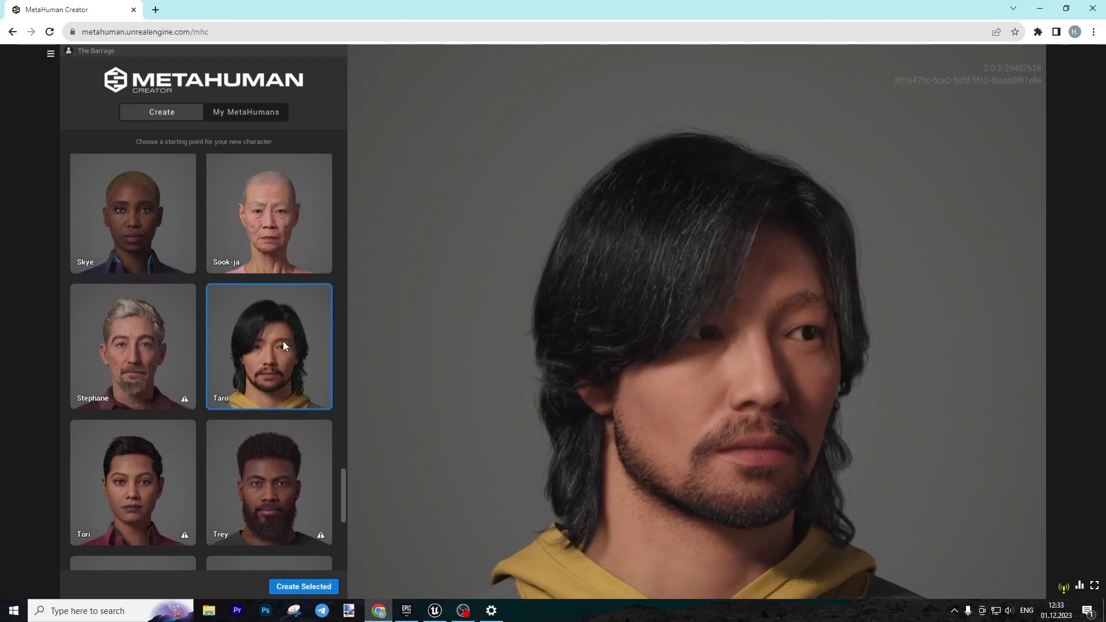
left_click(321, 588)
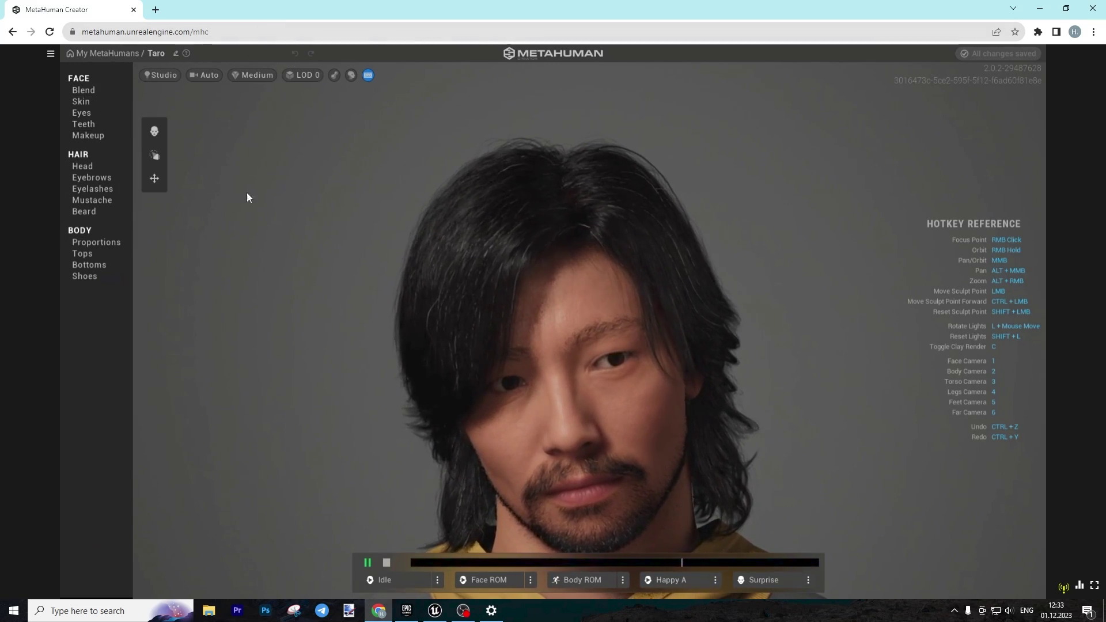
left_click(175, 53)
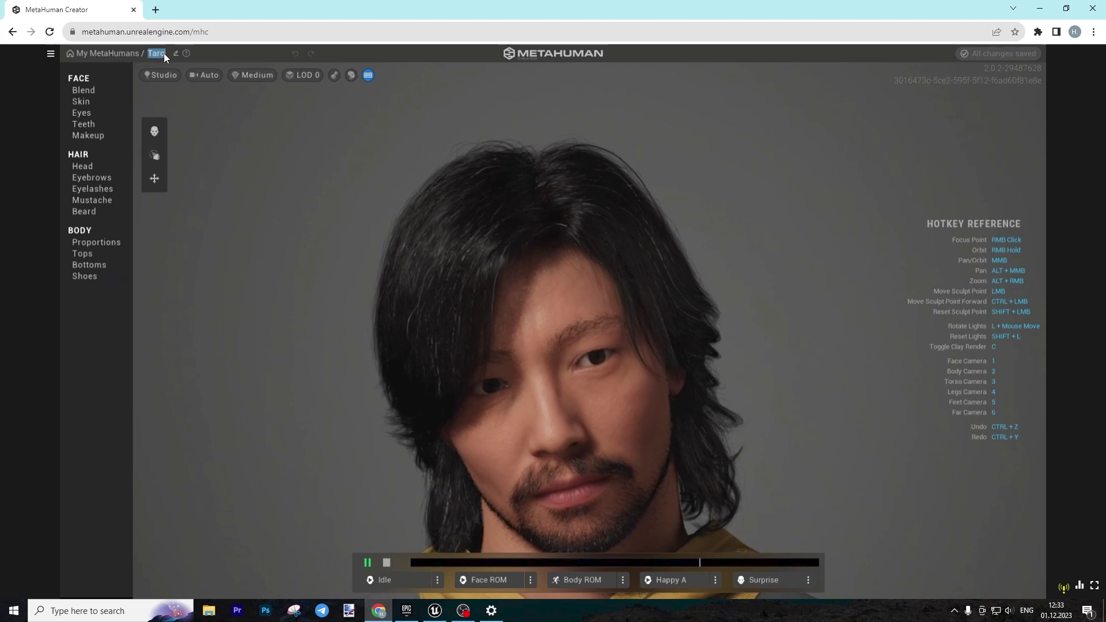
type("K")
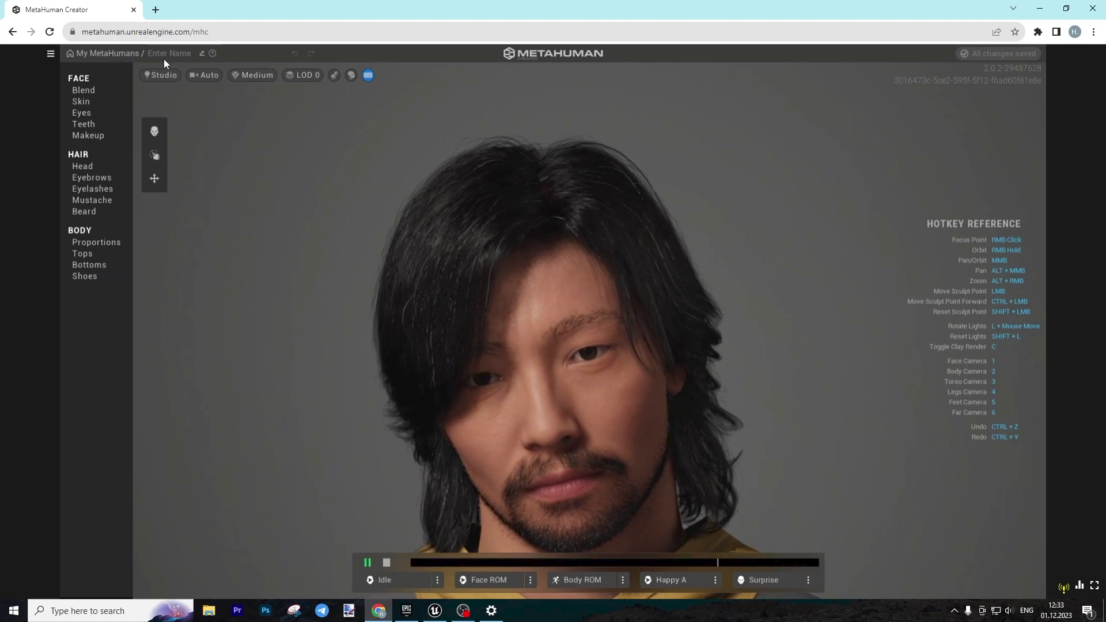
type("evin")
key("Return")
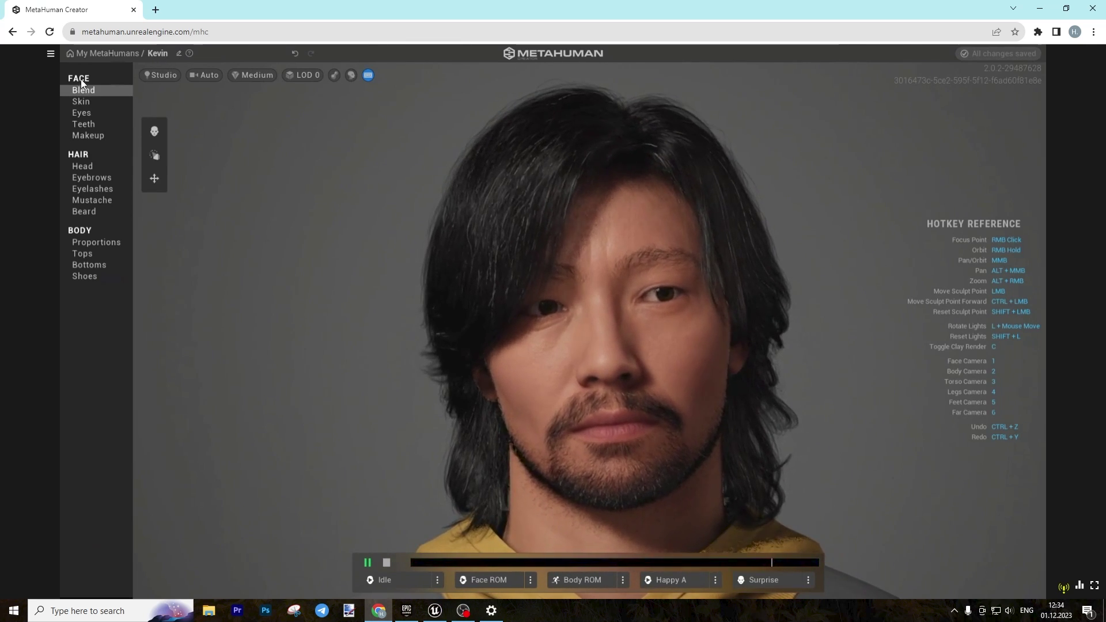
Fill the three face Blend slots with the grey-haired man, the short-curled young man and the man with tied-back black hair
left_click(83, 90)
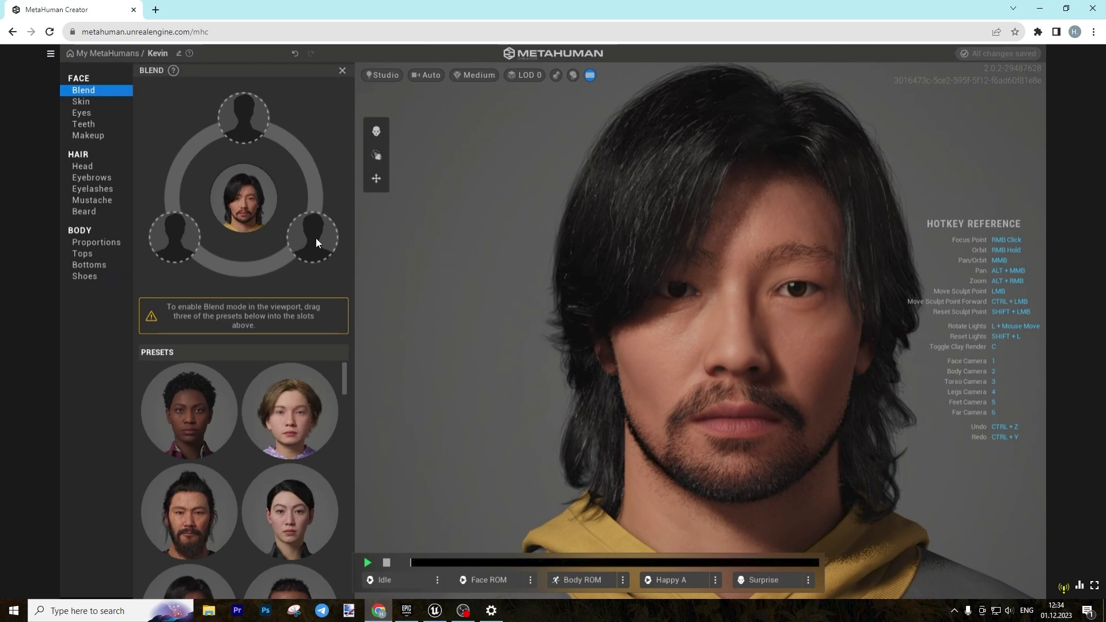
left_click_drag(196, 403, 175, 240)
scroll(193, 517, "down", 3)
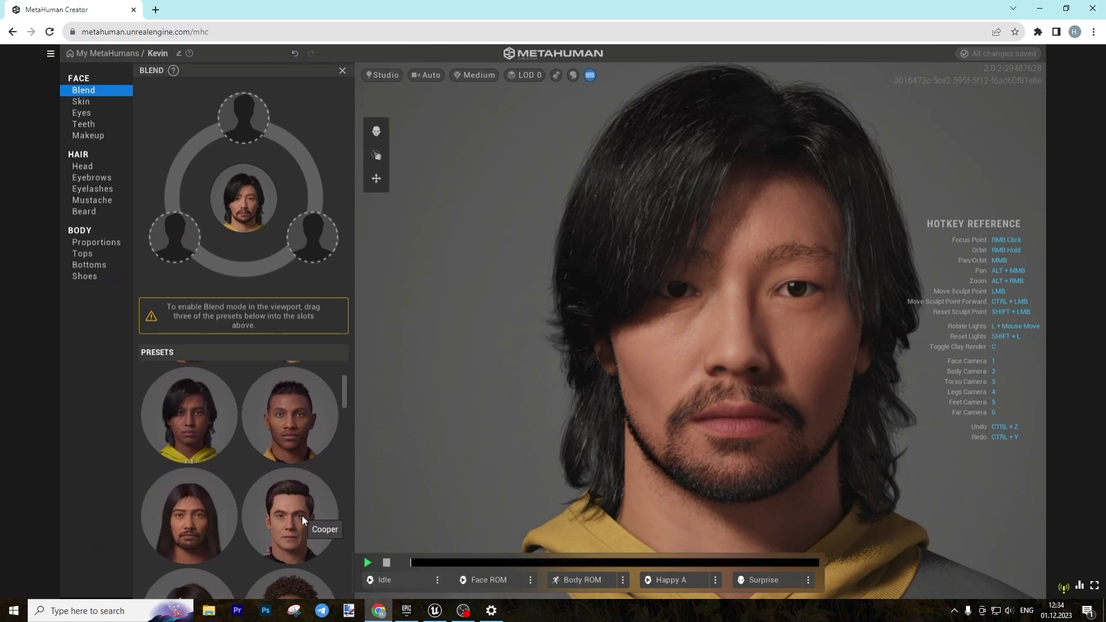
scroll(302, 516, "down", 3)
scroll(302, 516, "down", 2)
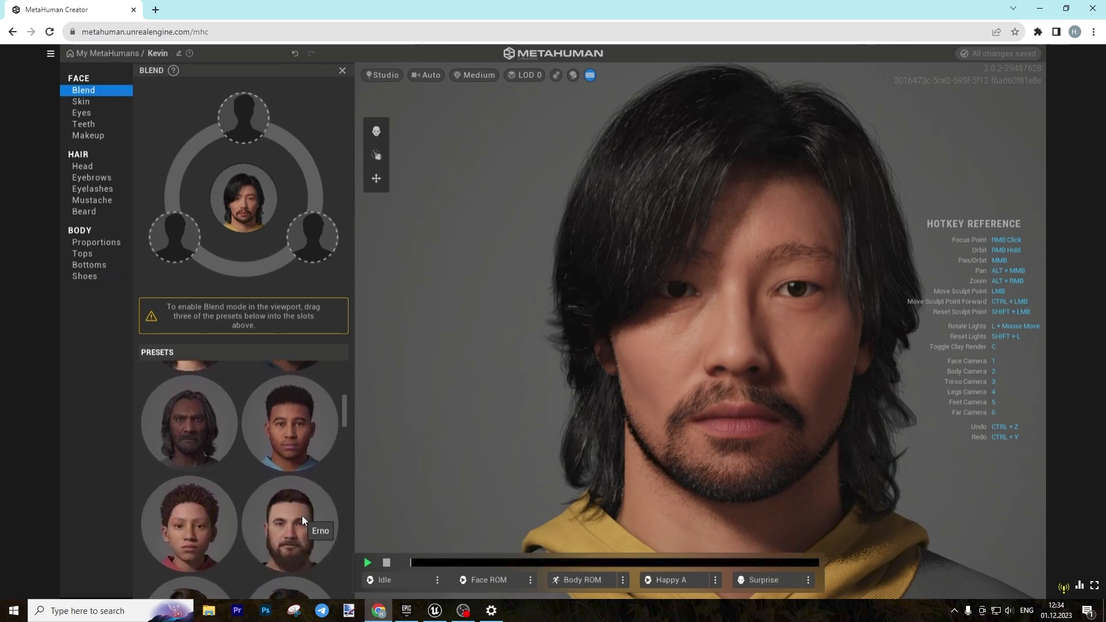
left_click_drag(297, 404, 310, 254)
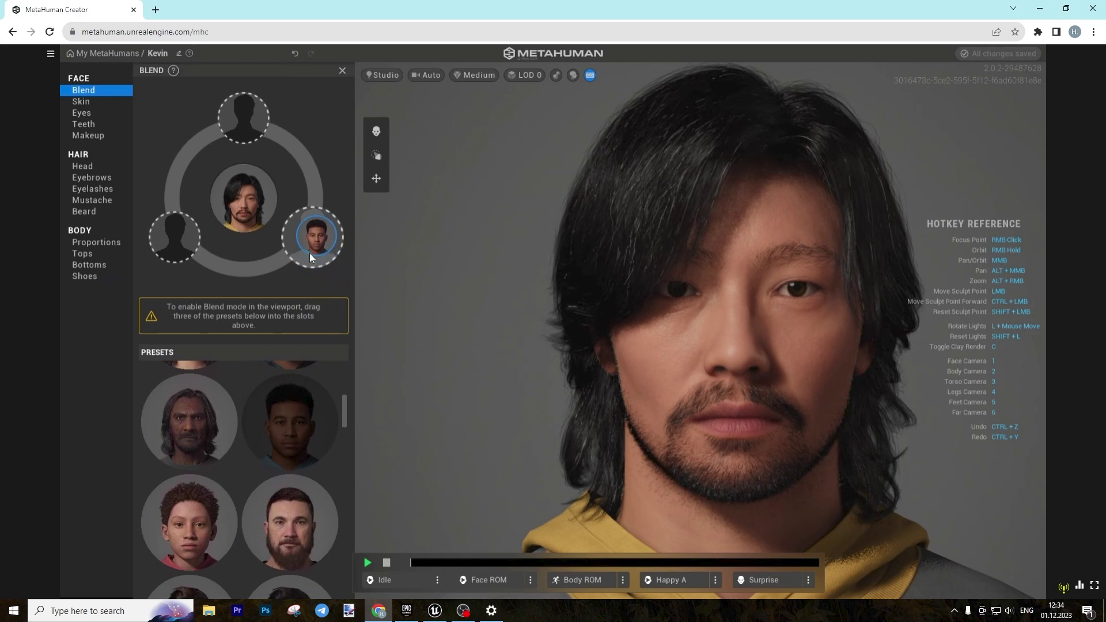
scroll(286, 447, "up", 2)
left_click_drag(291, 412, 176, 237)
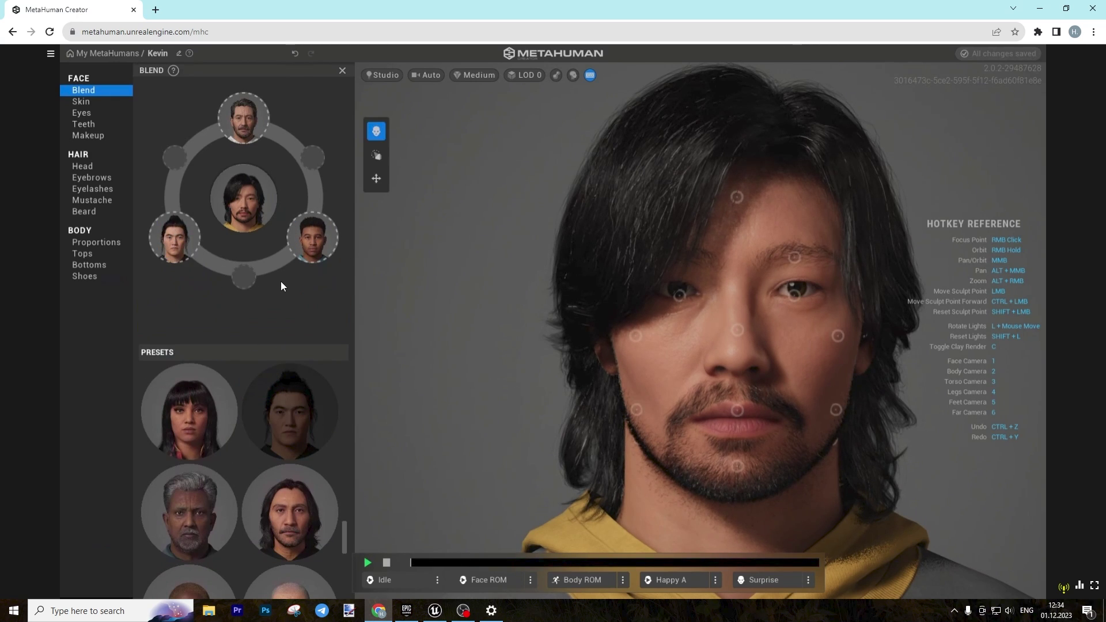
Blend the forehead shape with the loaded presets using the control point on the forehead
left_click(737, 197)
mouse_move(737, 197)
left_mouse_down()
mouse_move(790, 226)
mouse_move(738, 195)
left_mouse_up()
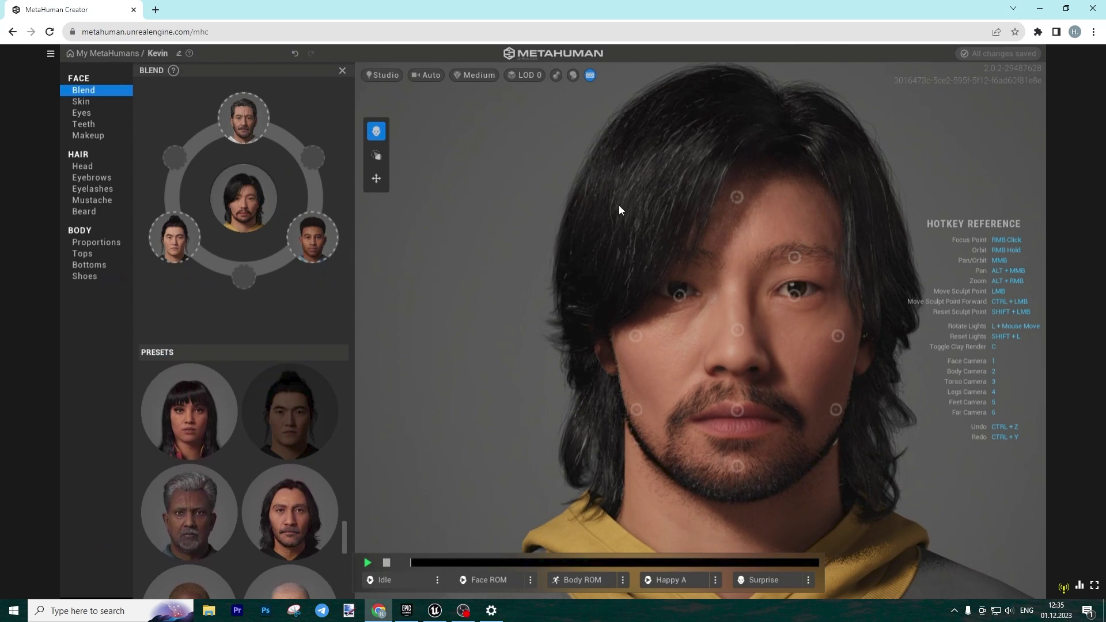
mouse_move(738, 196)
left_mouse_down()
mouse_move(738, 116)
mouse_move(738, 194)
left_mouse_up()
mouse_move(738, 197)
left_mouse_down()
mouse_move(657, 249)
mouse_move(737, 197)
mouse_move(794, 235)
mouse_move(791, 247)
mouse_move(776, 244)
left_mouse_up()
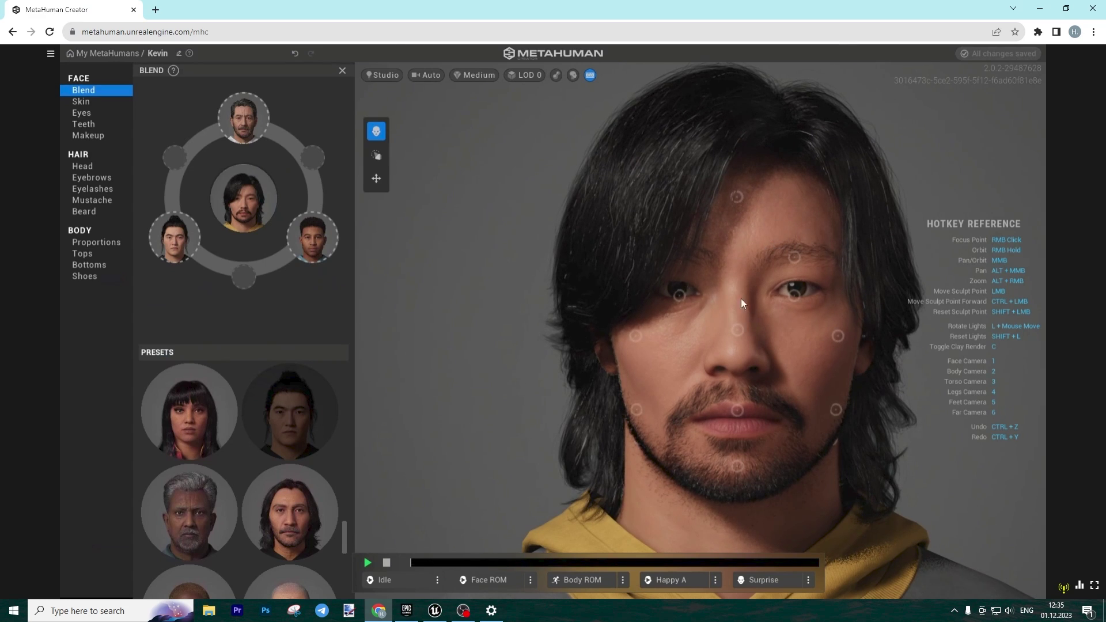
Try the Portrait and GR22: Rooftop lighting environments on the character and return to Studio lighting
left_click(379, 75)
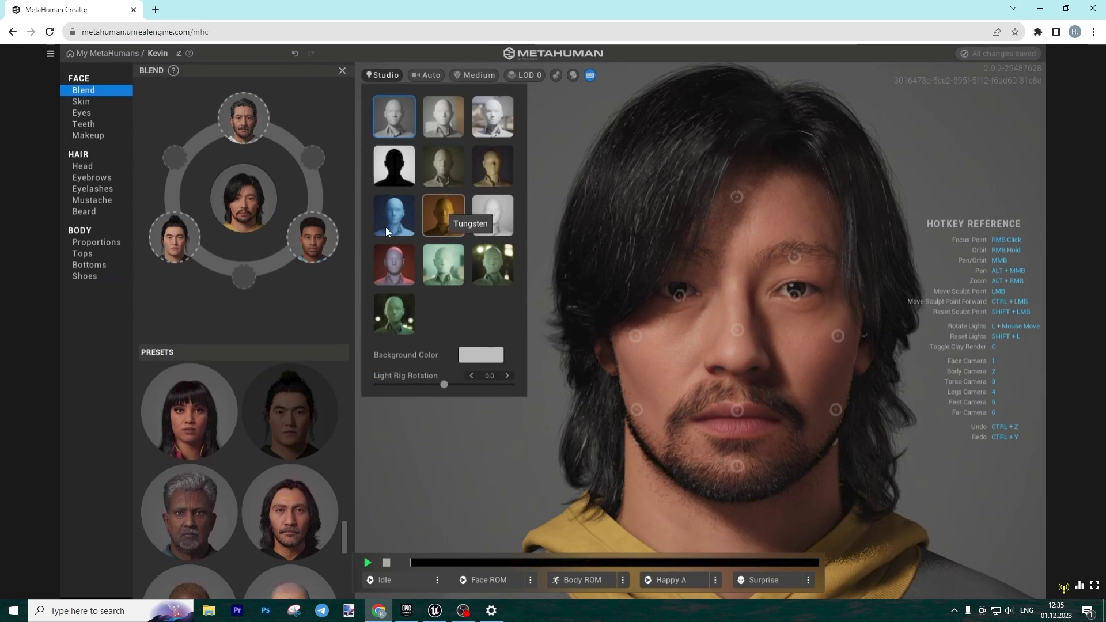
left_click(488, 209)
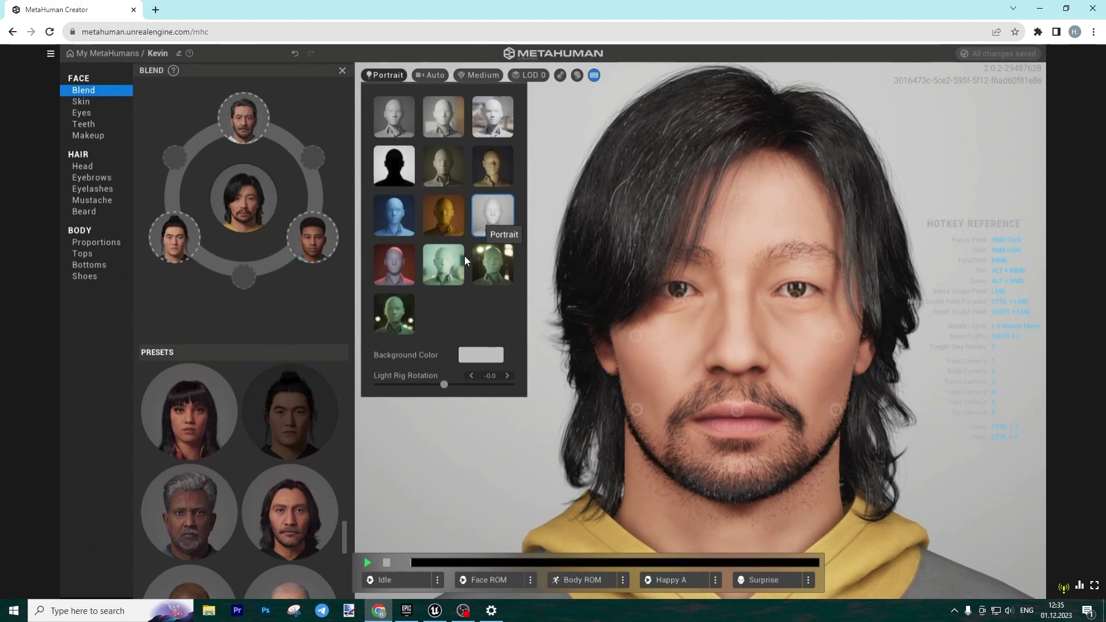
left_click(444, 265)
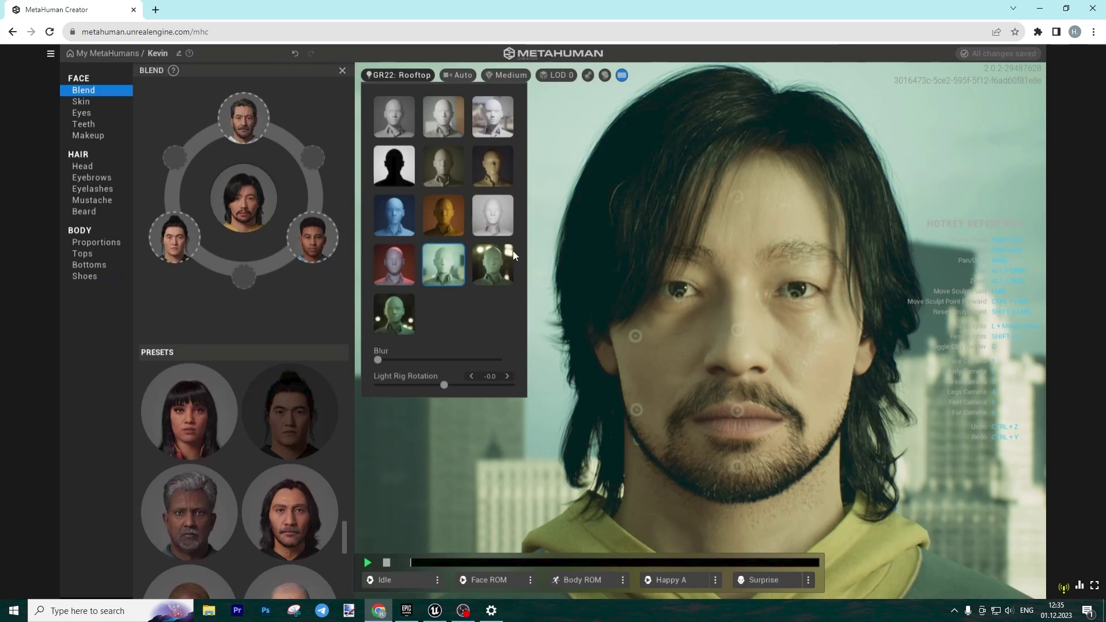
left_click(408, 119)
Set the viewport camera to Face
left_click(432, 77)
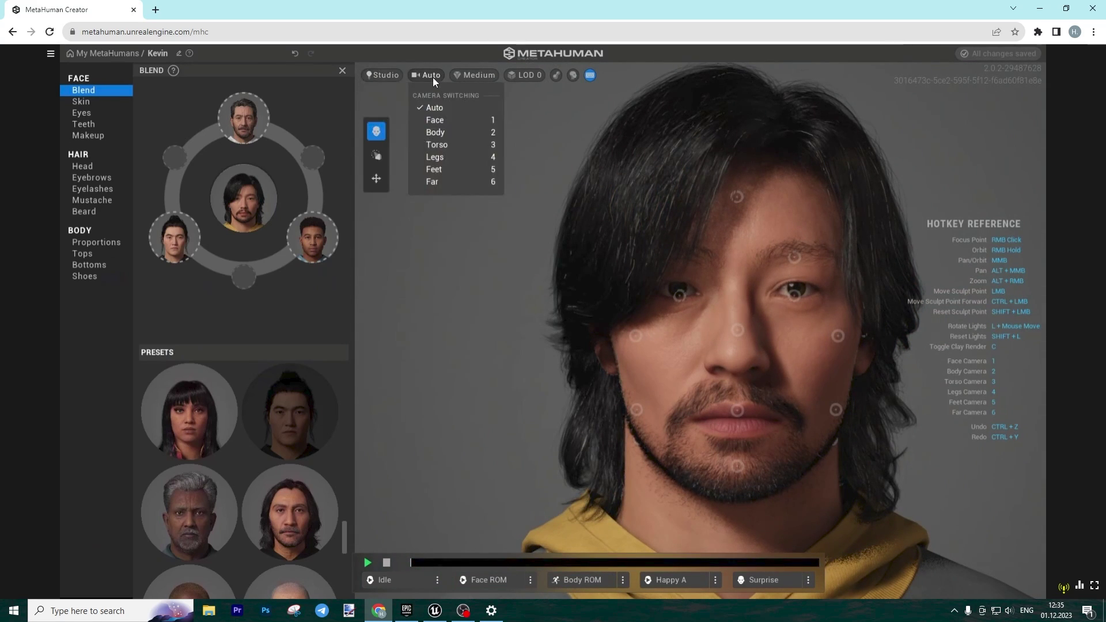
left_click(451, 120)
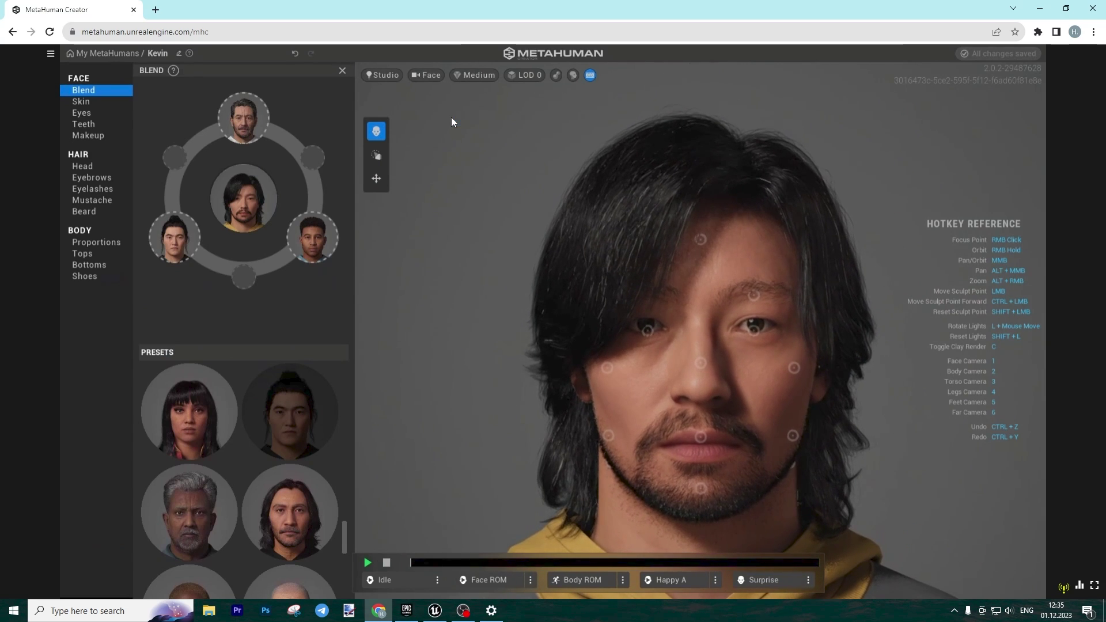
left_click(478, 75)
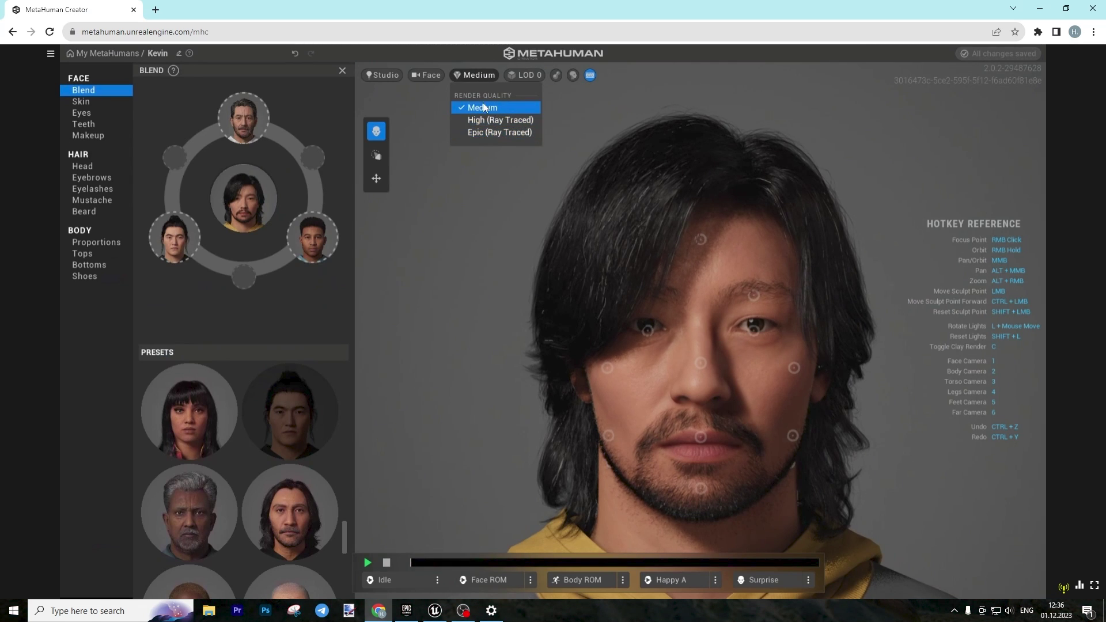
left_click(475, 73)
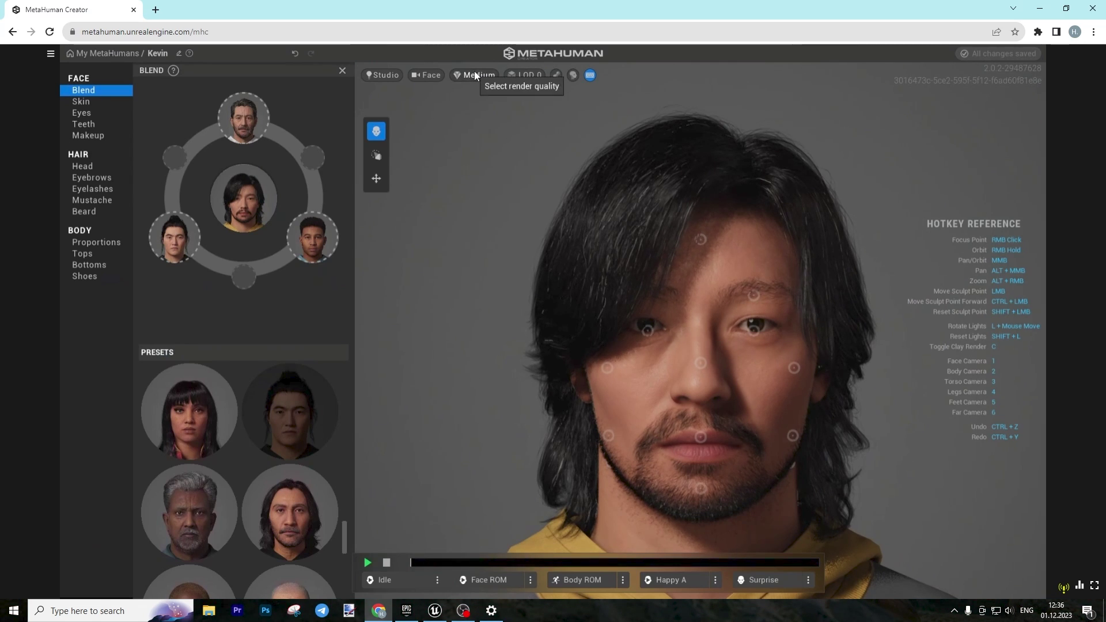
left_click(530, 75)
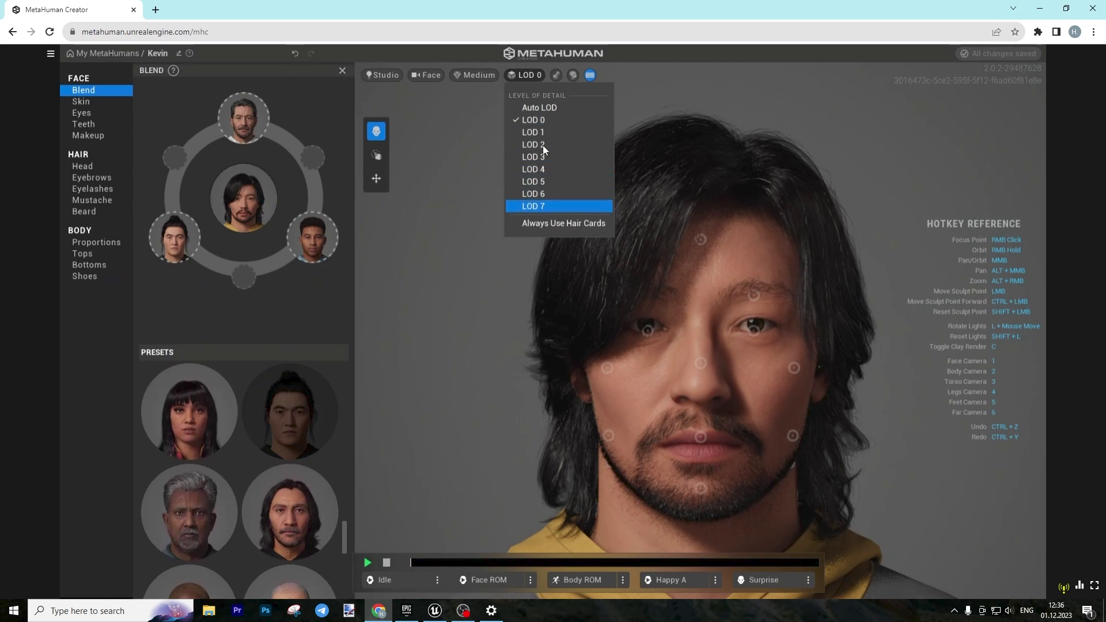
left_click(524, 70)
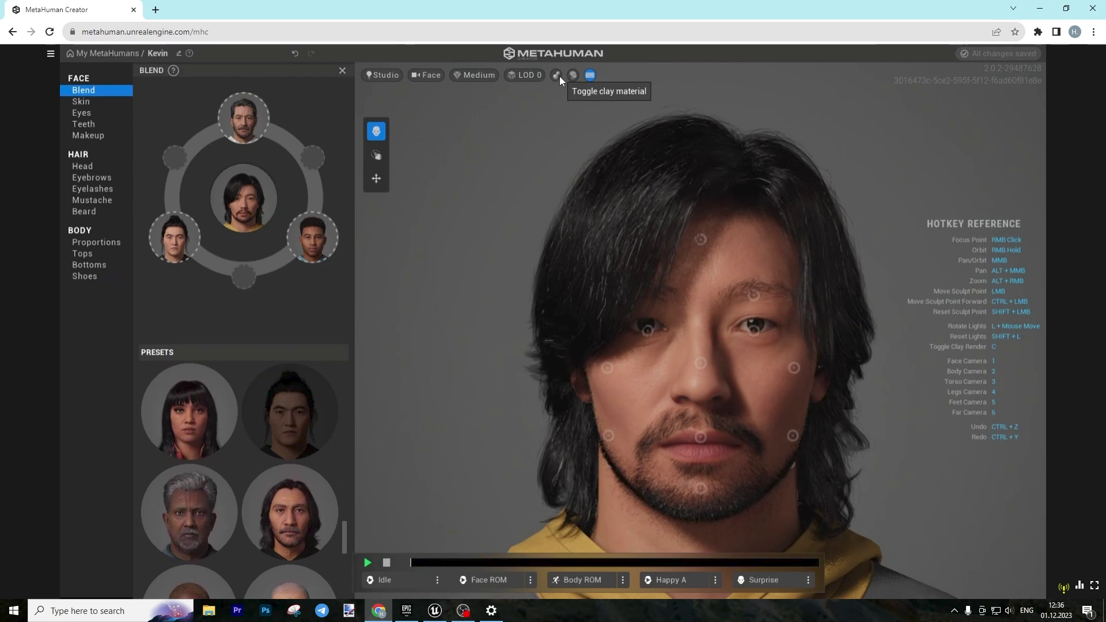
left_click(519, 74)
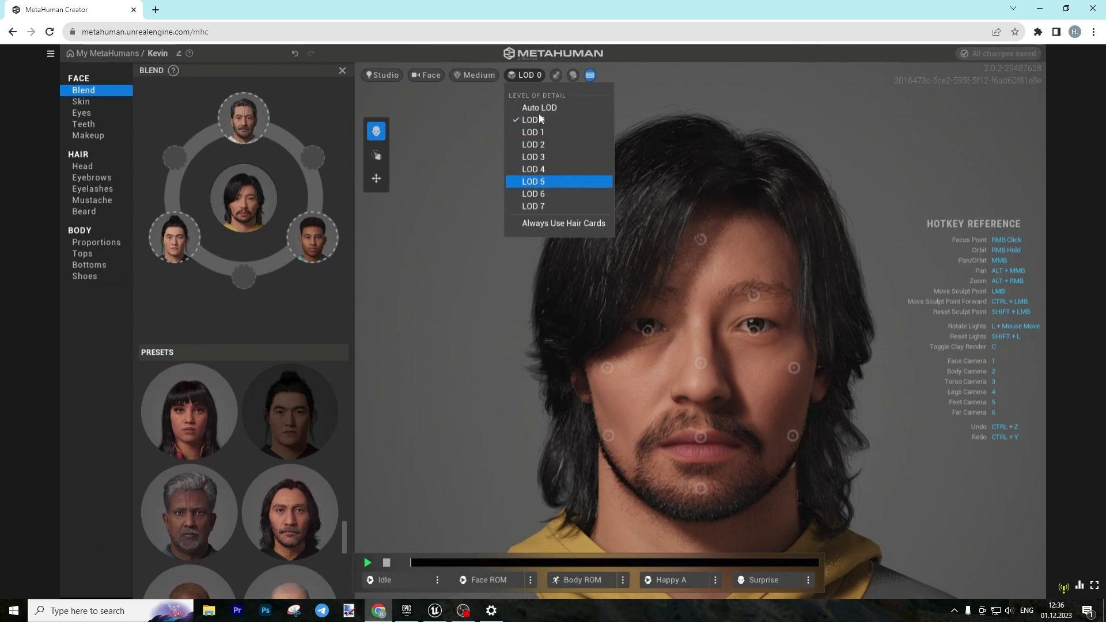
left_click(545, 76)
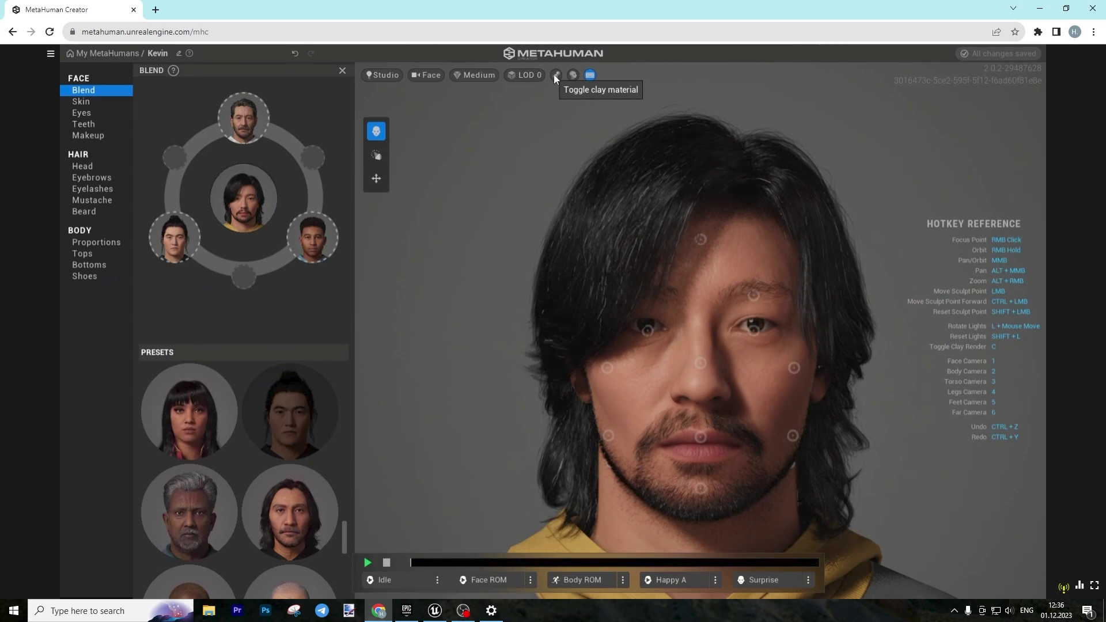
Preview the head with clay material and with hidden hair, restoring the normal display after each
left_click(556, 75)
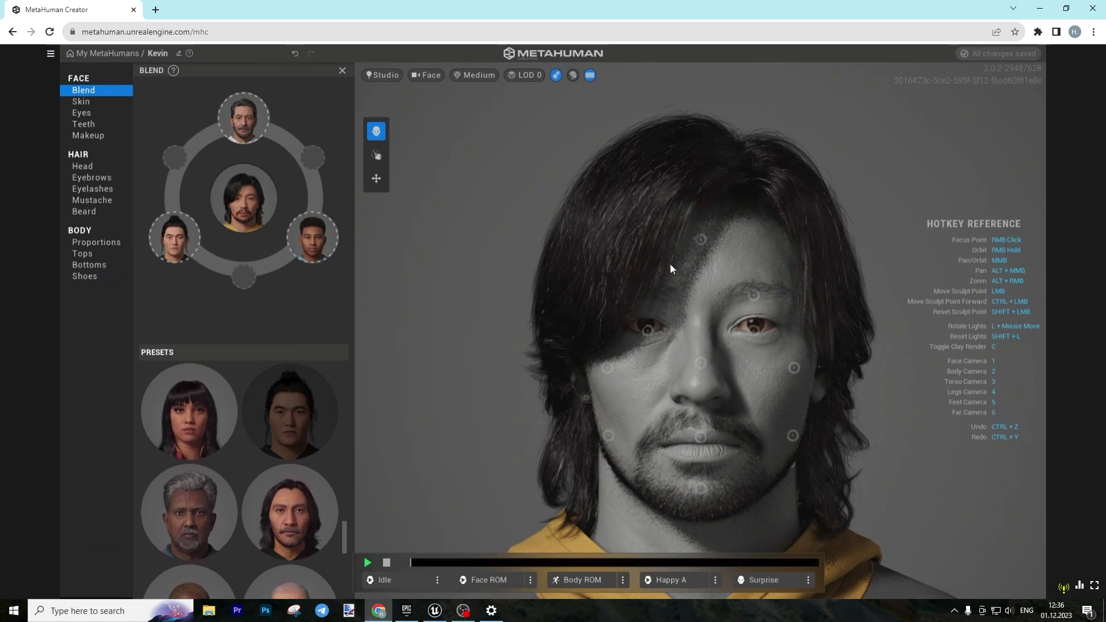
left_click(556, 75)
left_click(573, 75)
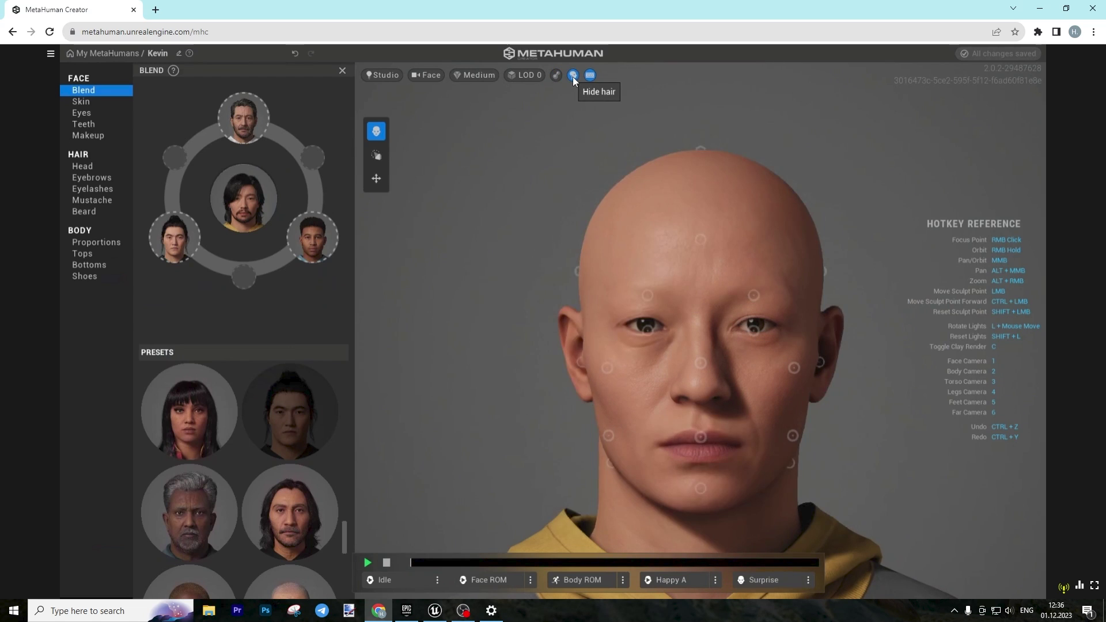
left_click(573, 75)
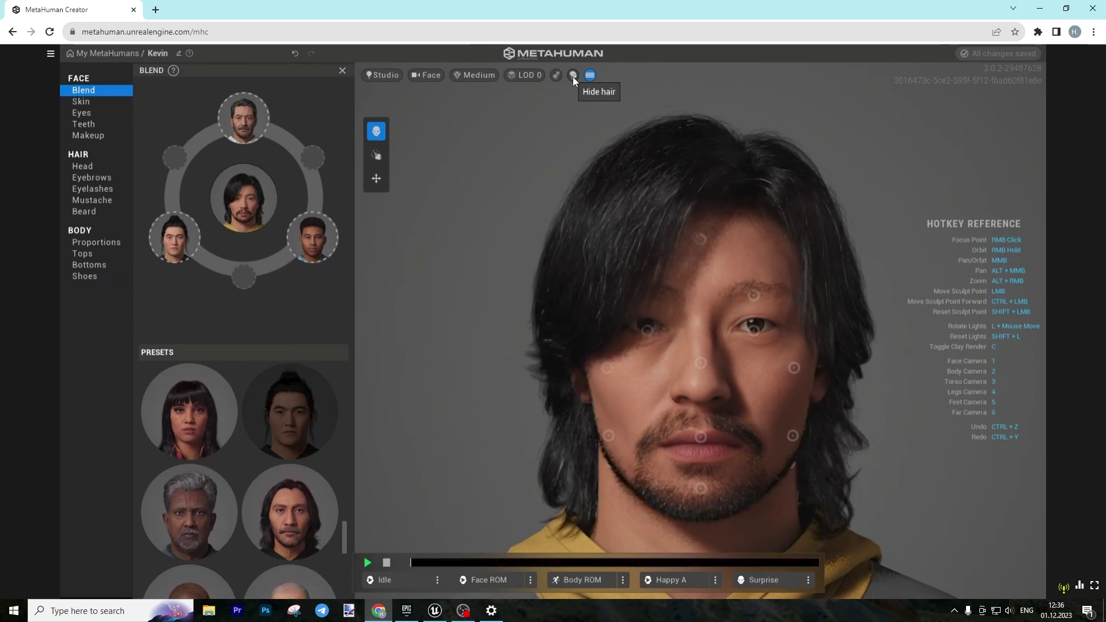
Hide the character's hair to expose the whole head for face blending
left_click(573, 76)
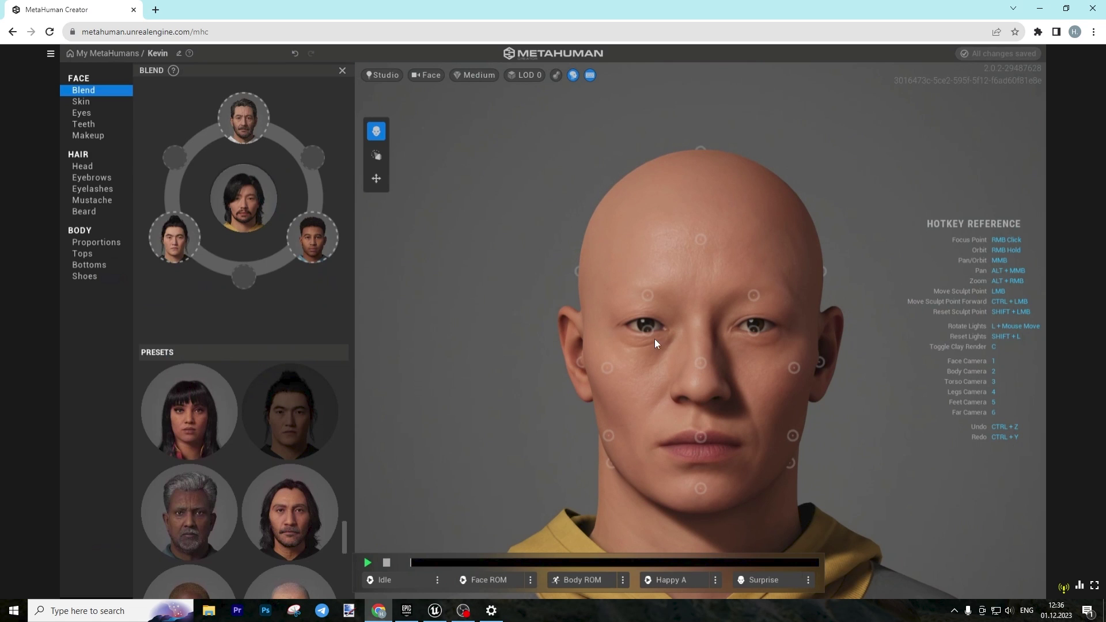
mouse_move(676, 362)
right_mouse_down()
mouse_move(690, 365)
mouse_move(691, 343)
mouse_move(663, 302)
right_mouse_up()
left_click(573, 76)
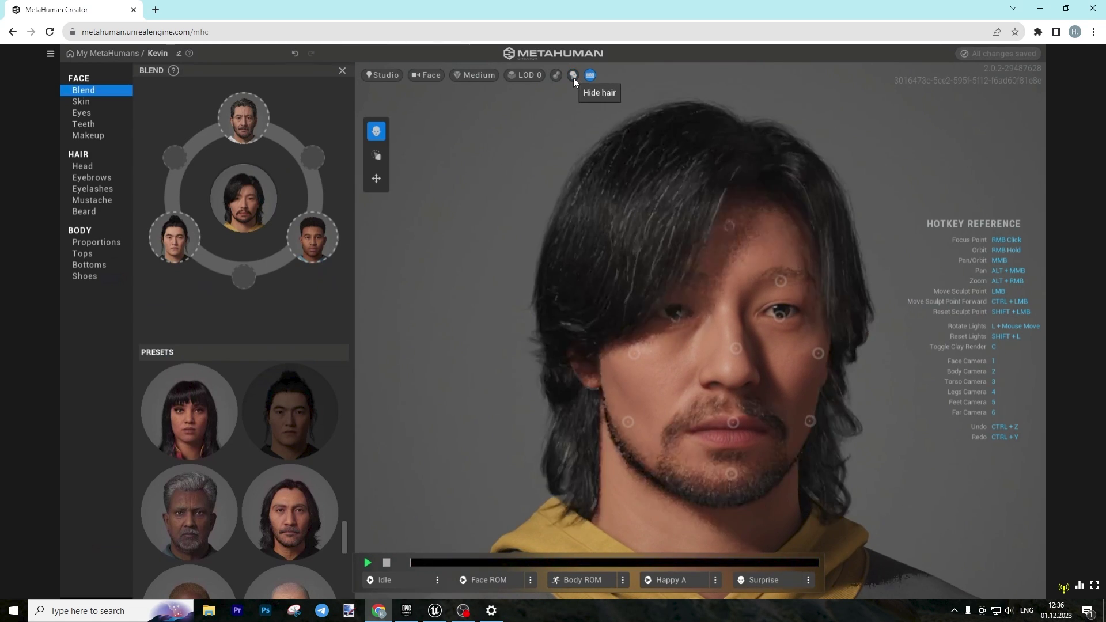
left_click(573, 76)
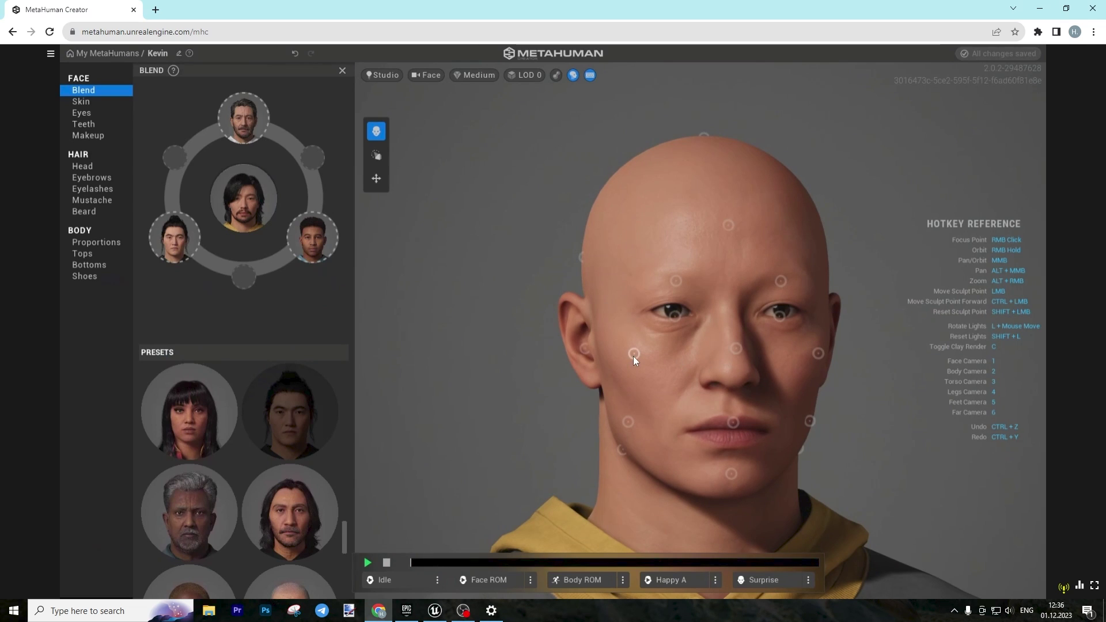
Blend the face's cheek, jaw and chin regions toward the source presets, checking the head from several sides
left_click_drag(633, 356, 606, 385)
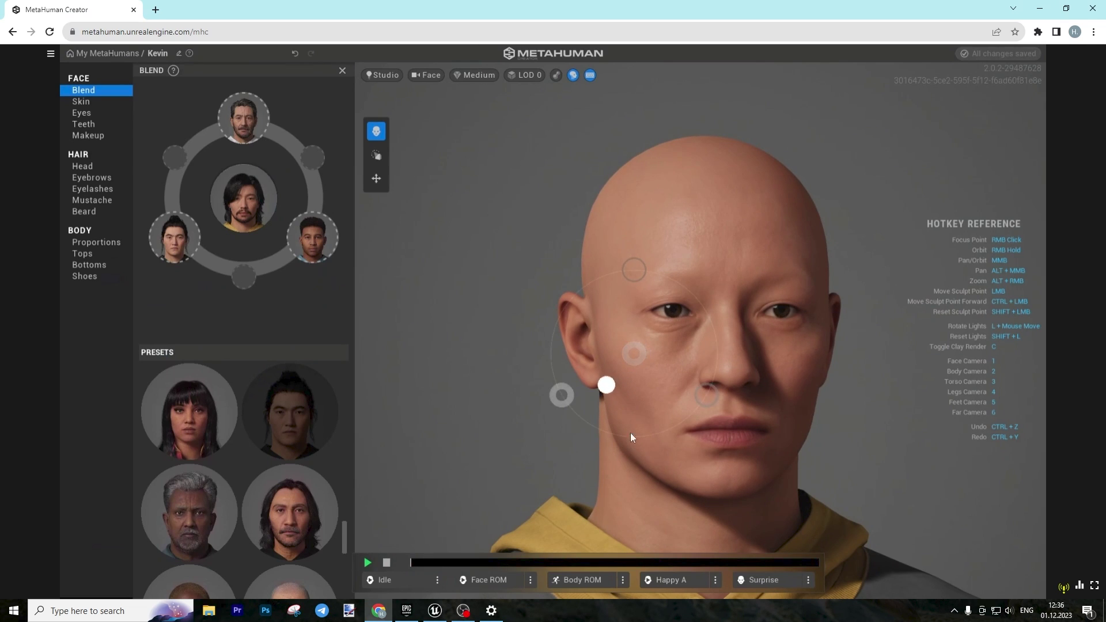
mouse_move(627, 420)
left_mouse_down()
mouse_move(649, 451)
mouse_move(638, 412)
mouse_move(660, 472)
mouse_move(541, 449)
left_mouse_up()
left_click_drag(733, 423, 740, 492)
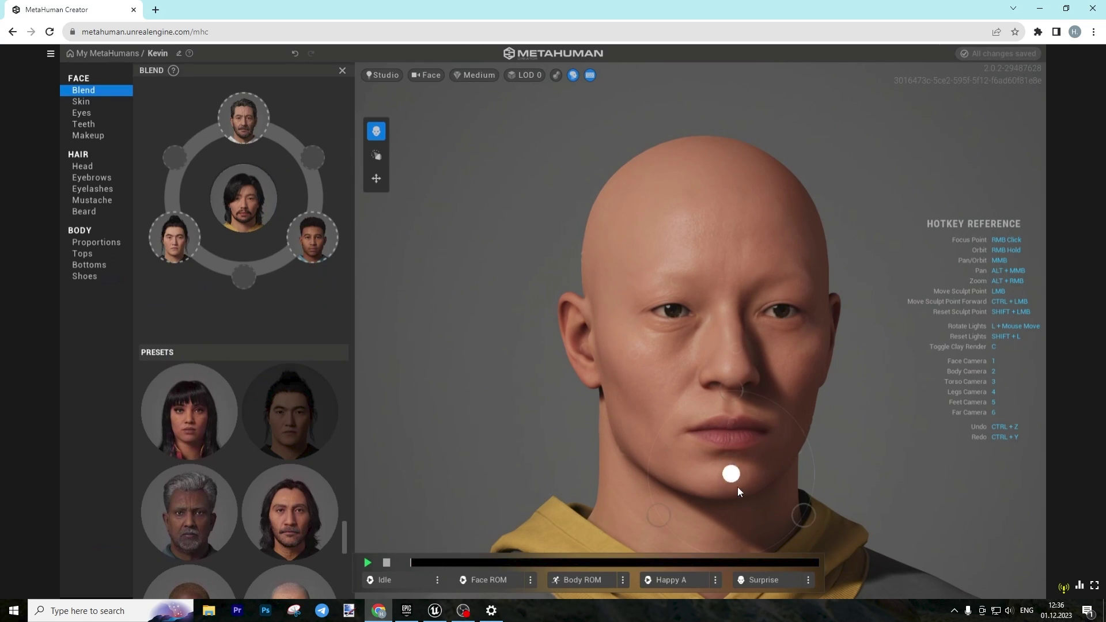
right_click_drag(816, 438, 614, 427)
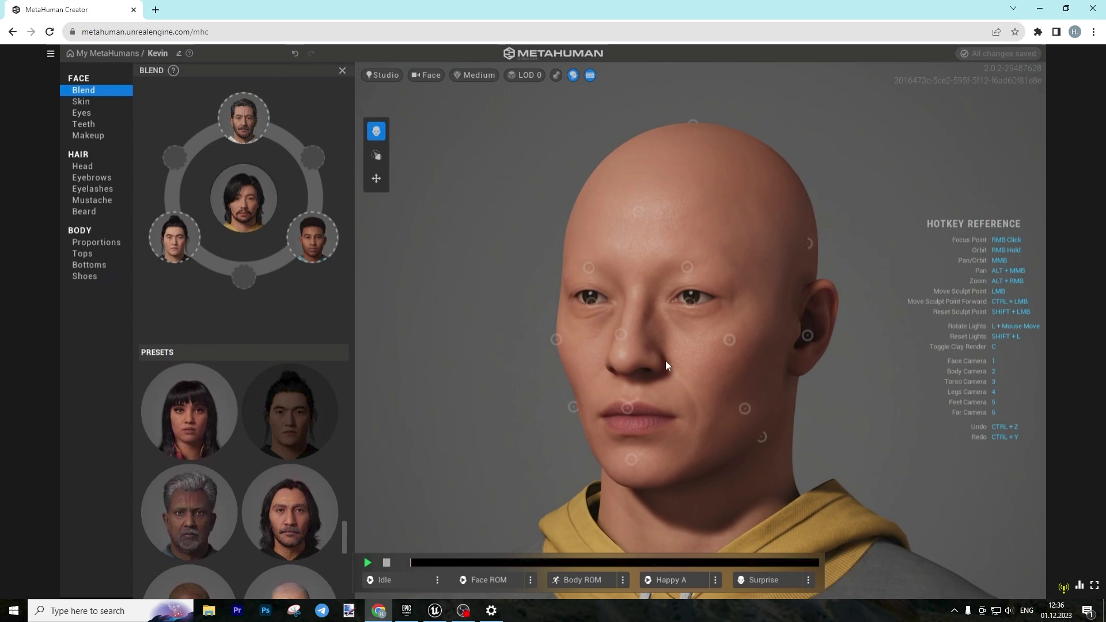
right_click_drag(666, 361, 607, 344)
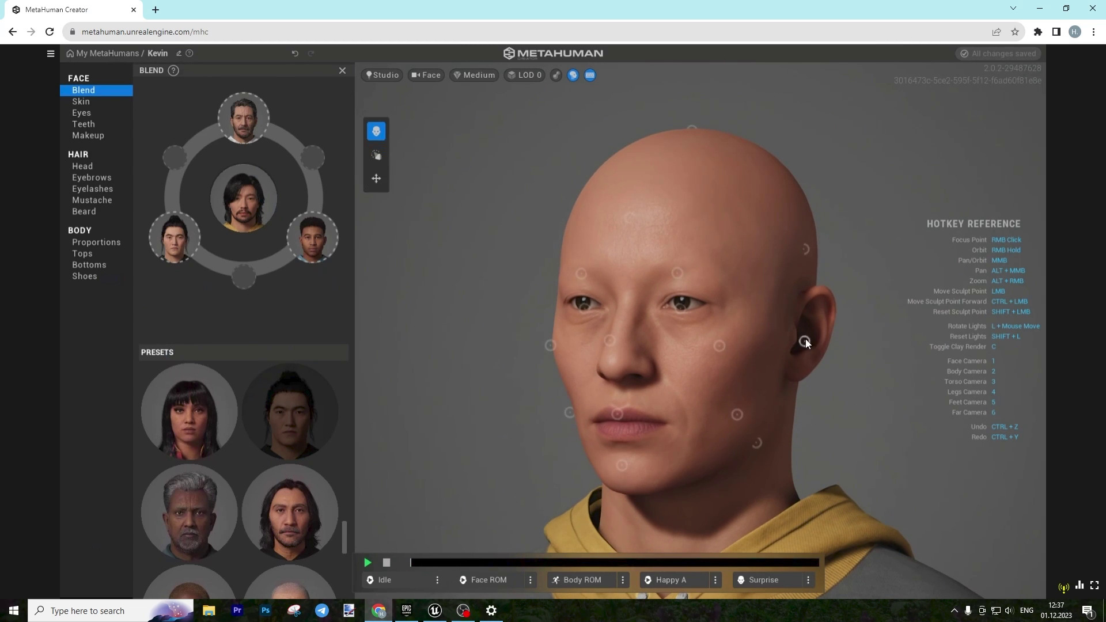
mouse_move(794, 278)
right_mouse_down()
mouse_move(617, 273)
mouse_move(728, 328)
right_mouse_up()
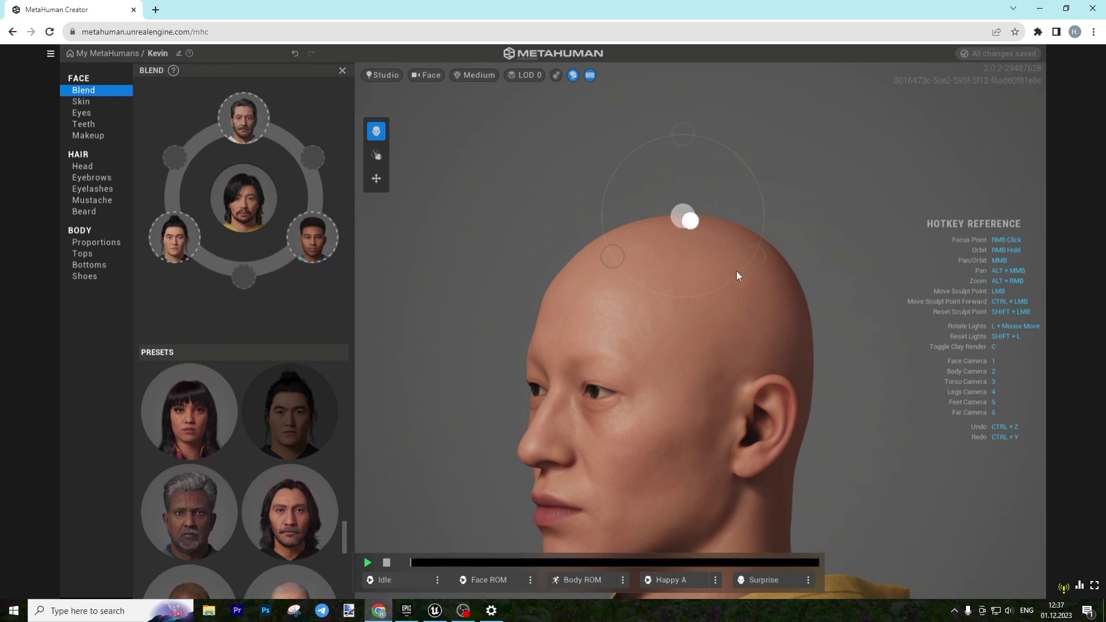
right_click_drag(737, 276, 1064, 332)
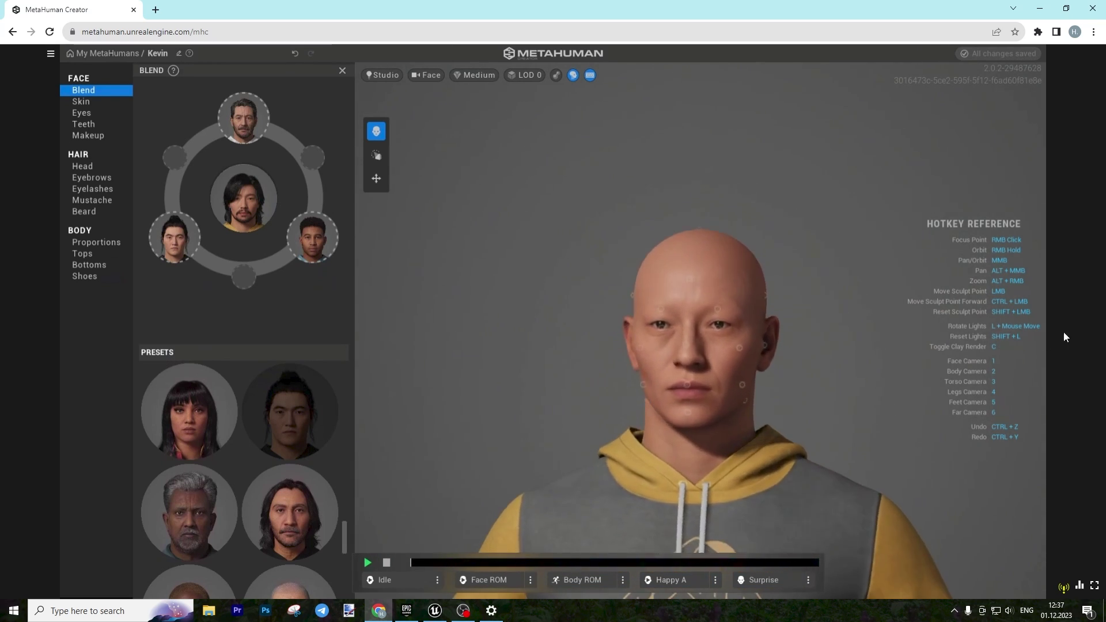
Use Sculpt mode with symmetry to adjust the points around the nose bridge and above the eyes
left_click(377, 156)
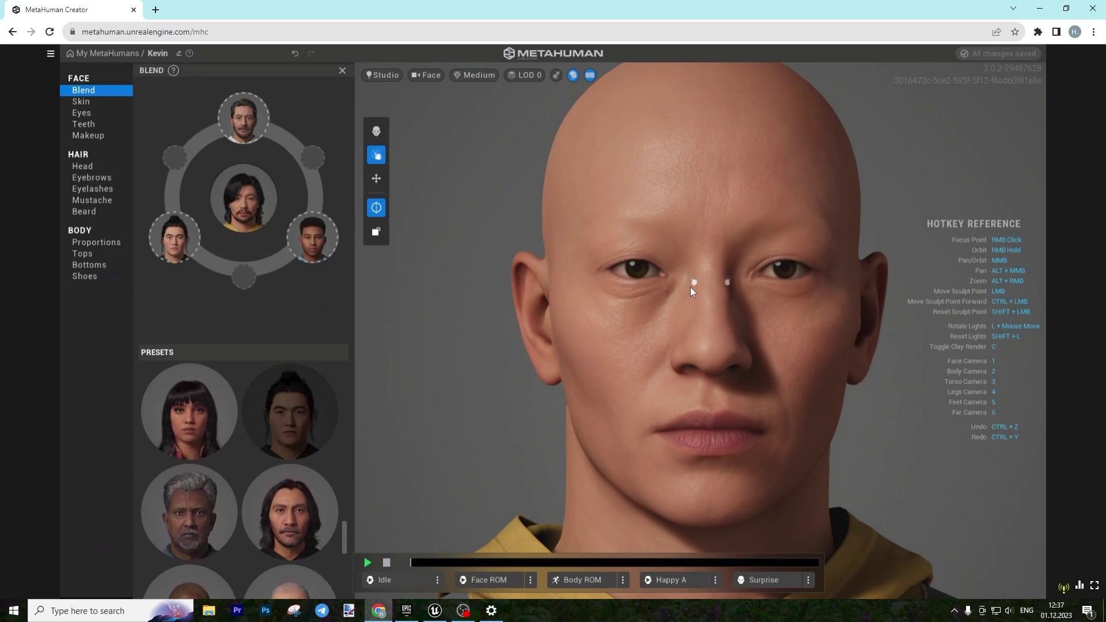
mouse_move(690, 287)
left_mouse_down()
mouse_move(669, 274)
mouse_move(676, 299)
mouse_move(634, 300)
mouse_move(624, 349)
mouse_move(635, 283)
left_mouse_up()
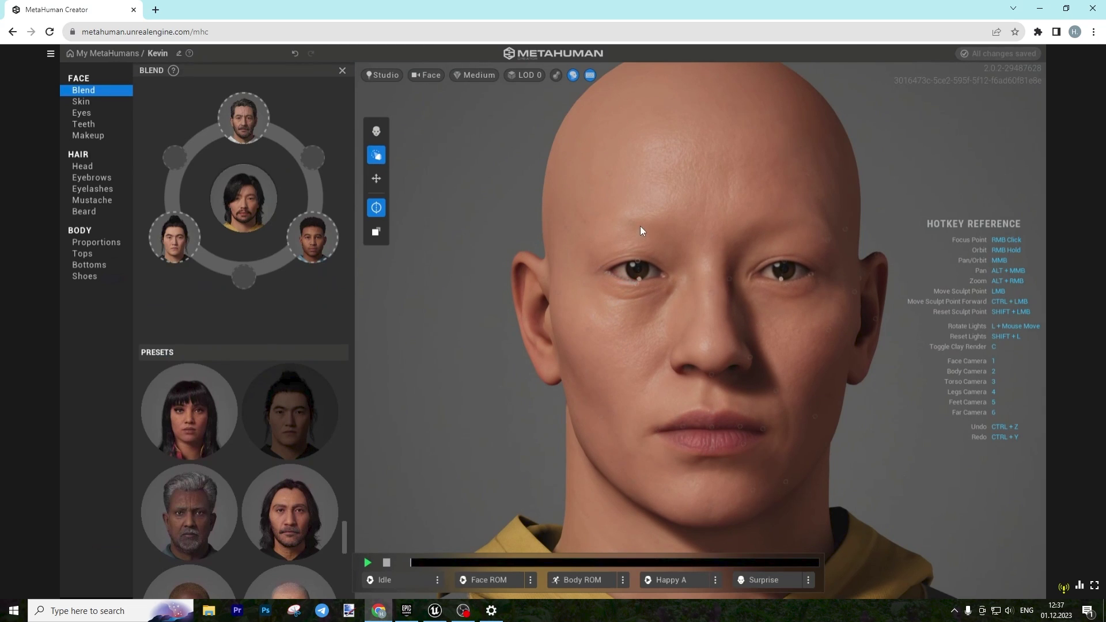
left_click_drag(649, 217, 651, 209)
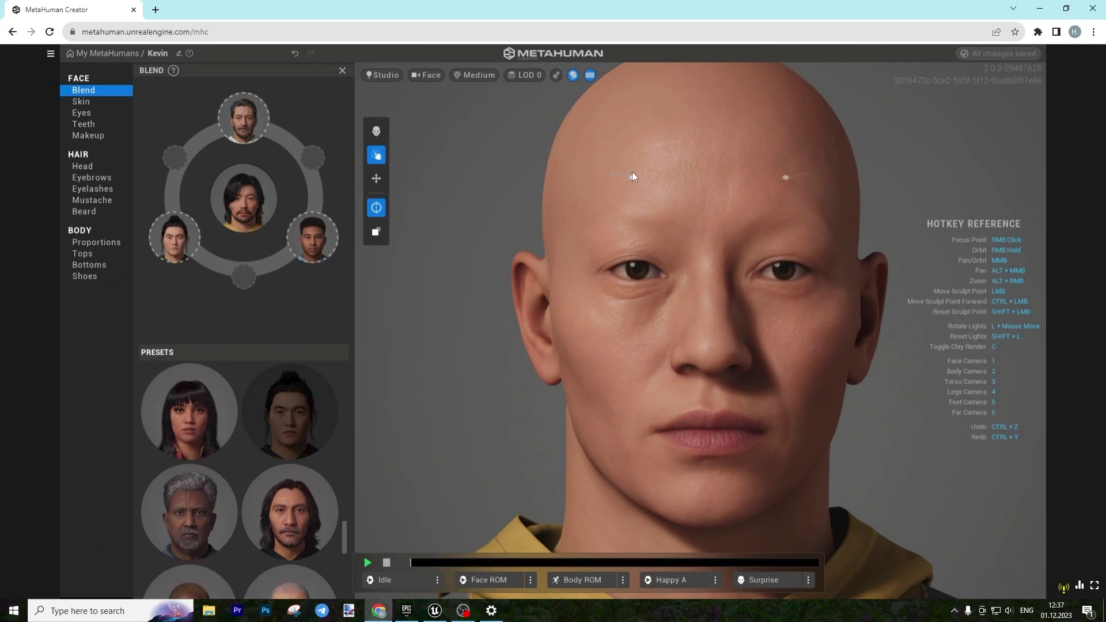
Use Move mode with symmetry to try the guides for the nose, ears, eyebrows and upper eyelids
left_click(376, 178)
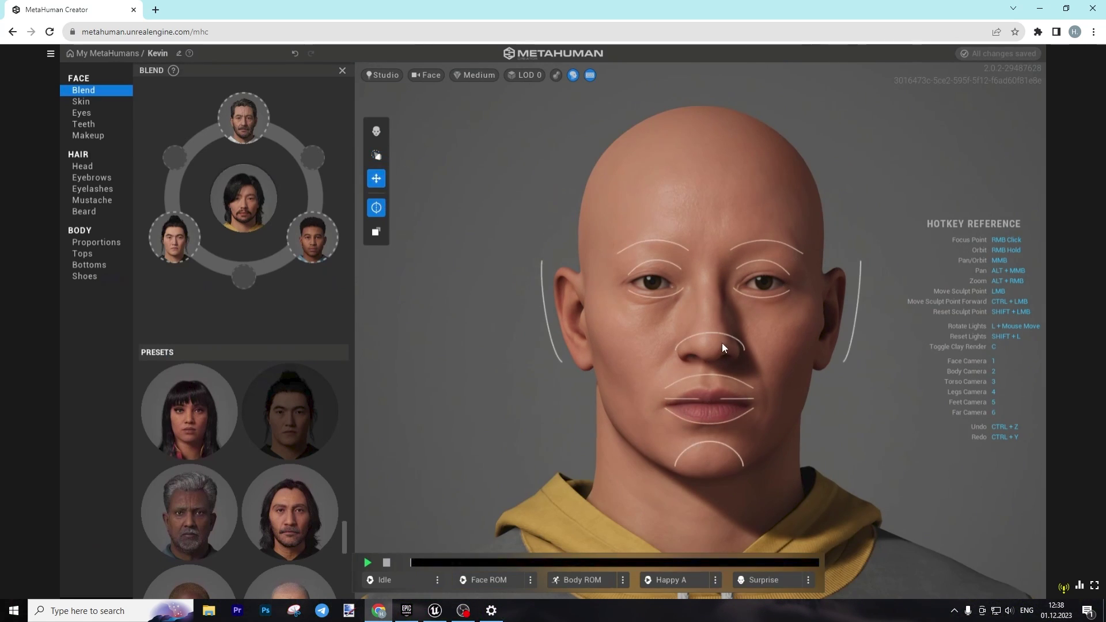
left_click_drag(715, 334, 711, 341)
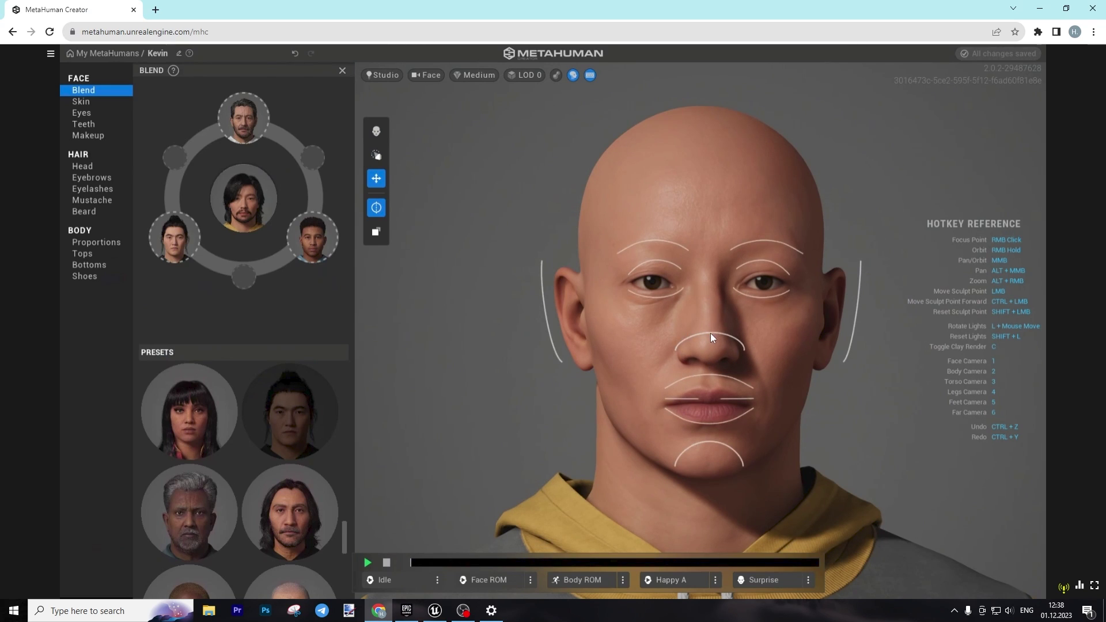
left_click(376, 155)
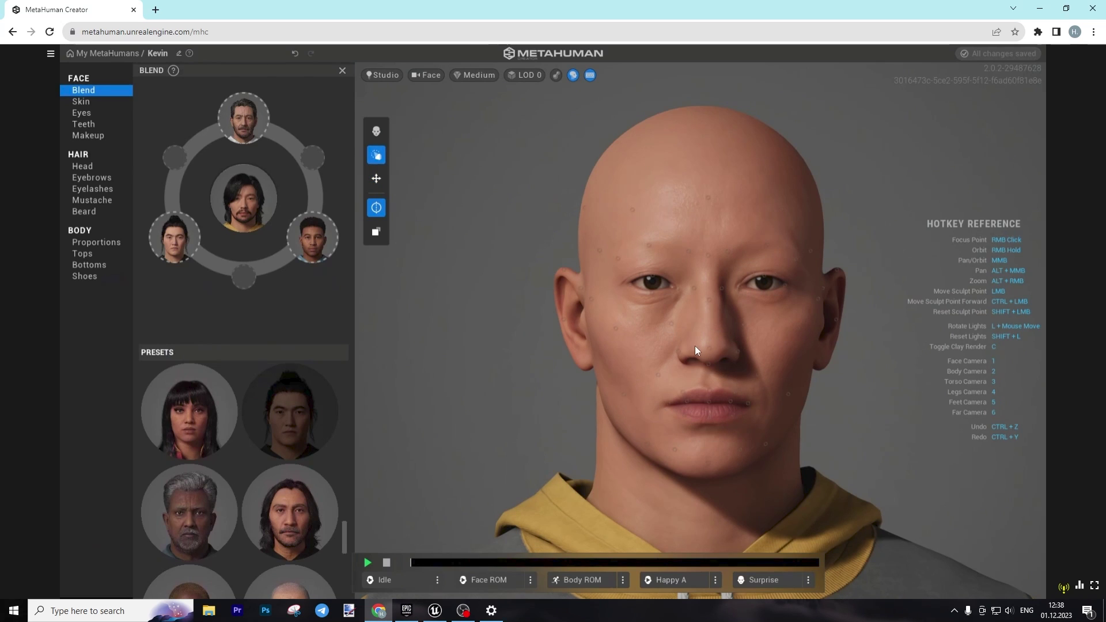
left_click(376, 178)
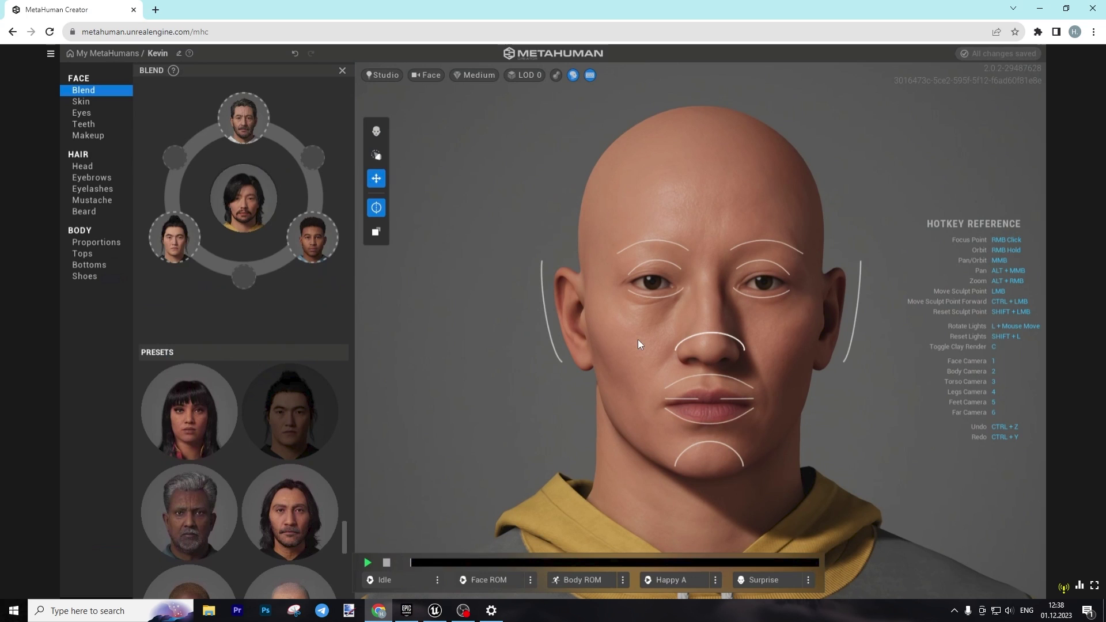
left_click(548, 316)
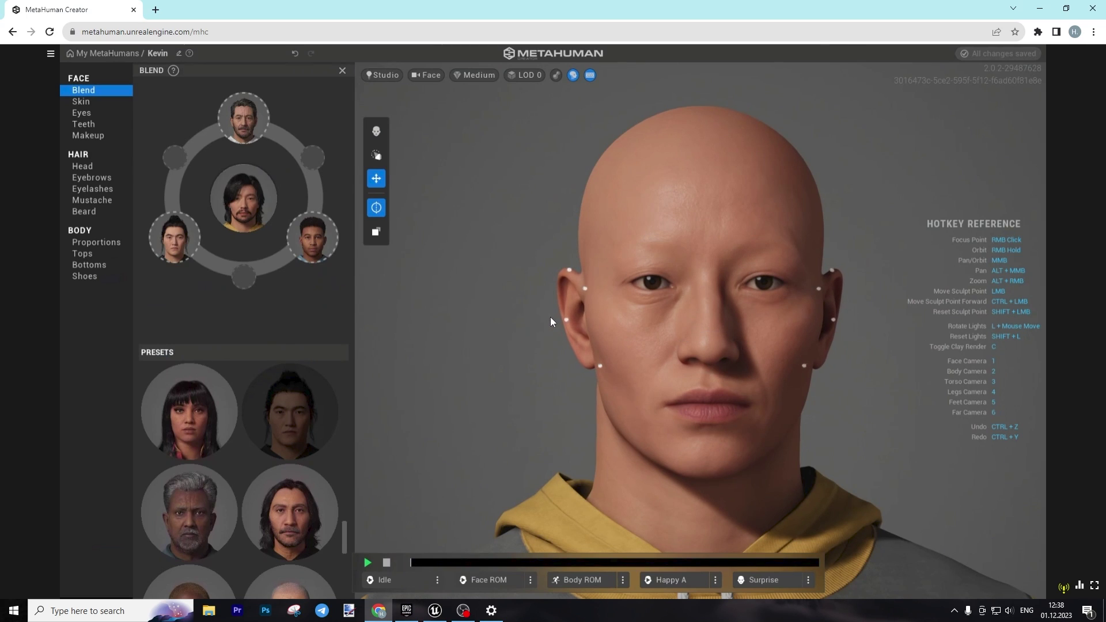
left_click(680, 247)
left_click(656, 261)
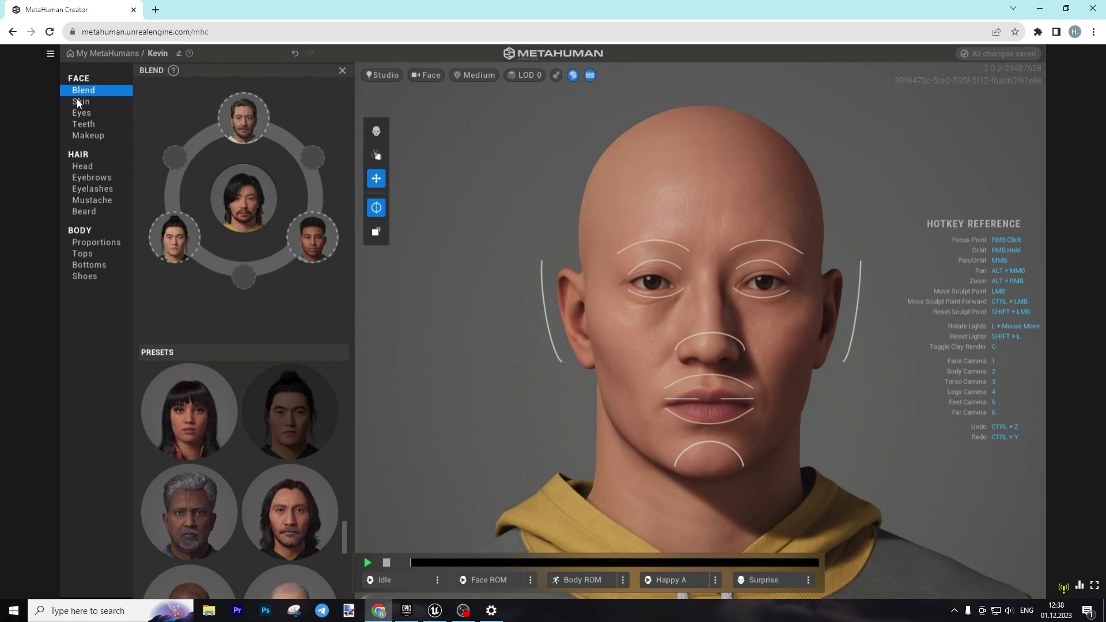
Show the hair again and open the face's Skin settings with the viewport tool set to Blend
left_click(570, 77)
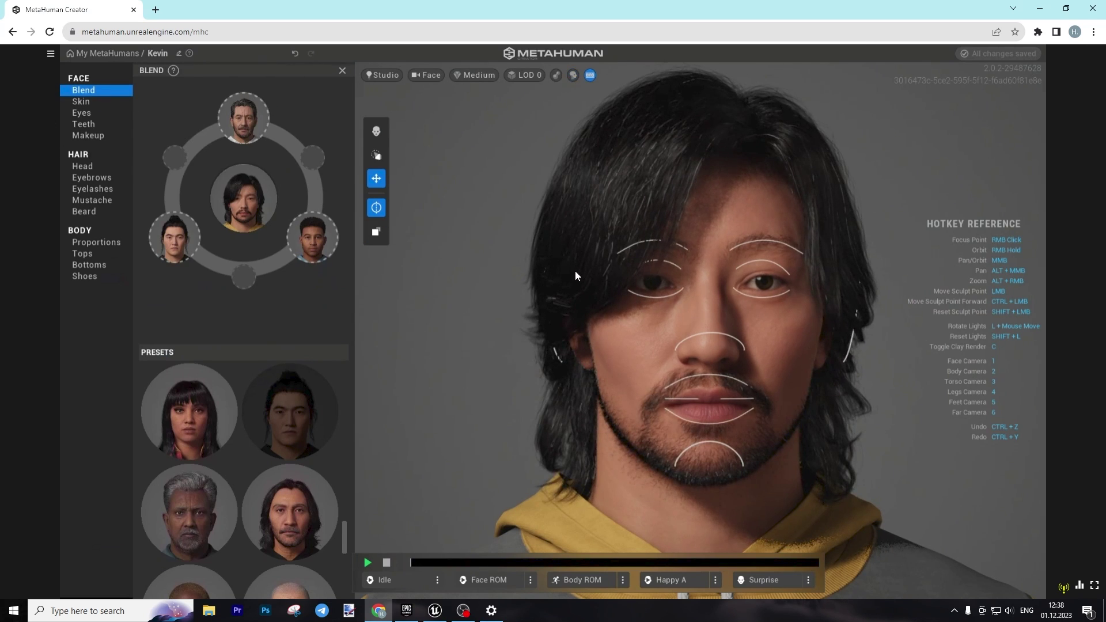
left_click(96, 102)
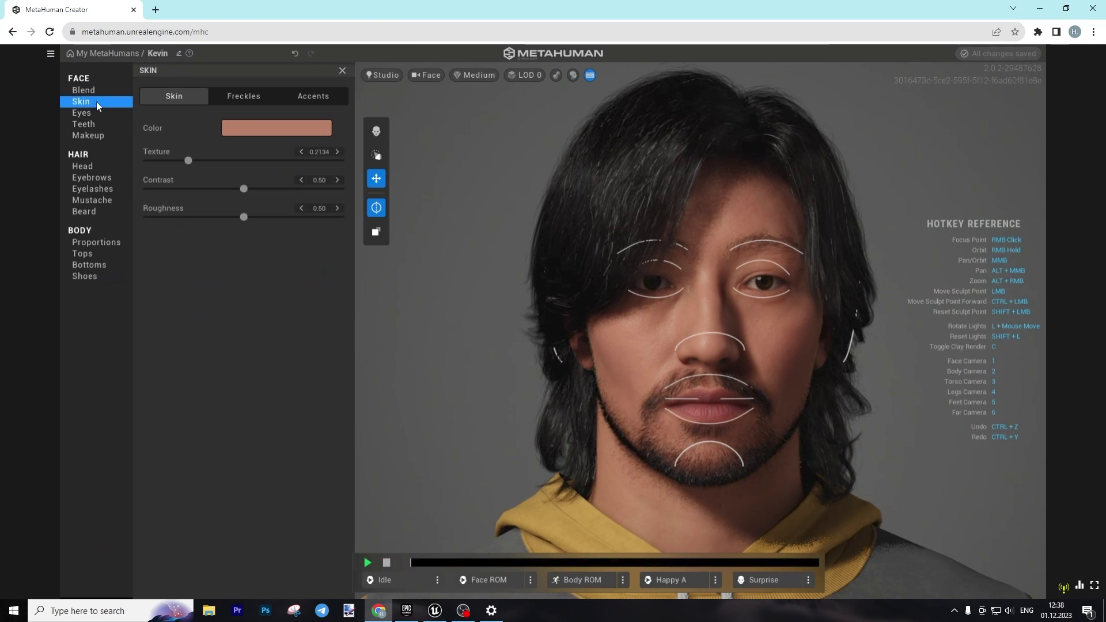
left_click(377, 136)
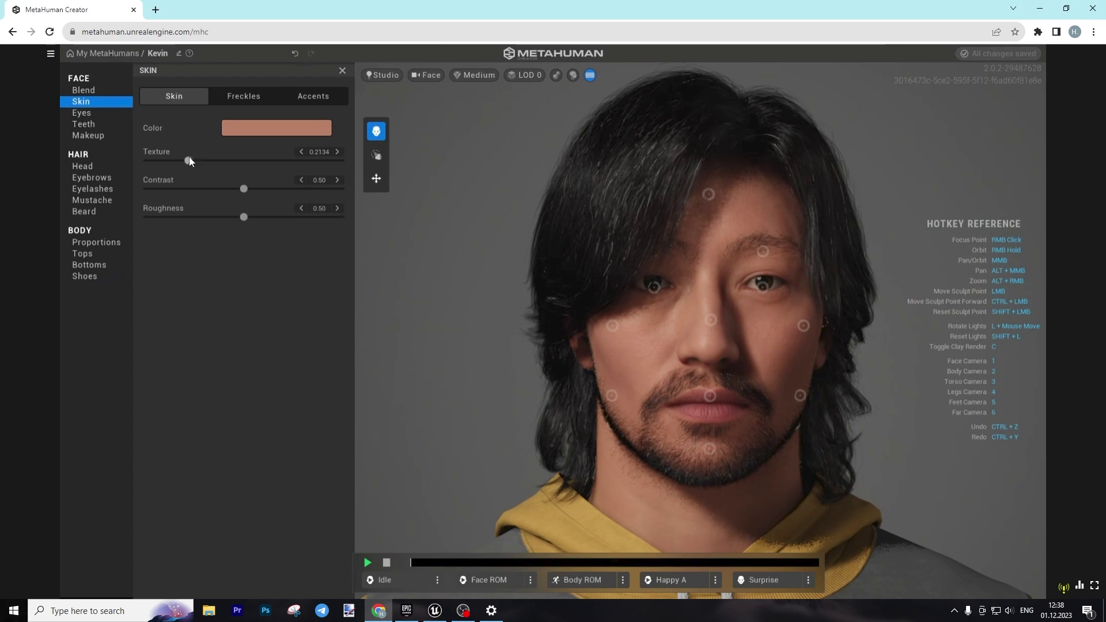
Try dark red, brown and pale skin colors on the character and settle on a medium pinkish tone
left_click(247, 128)
left_click(402, 162)
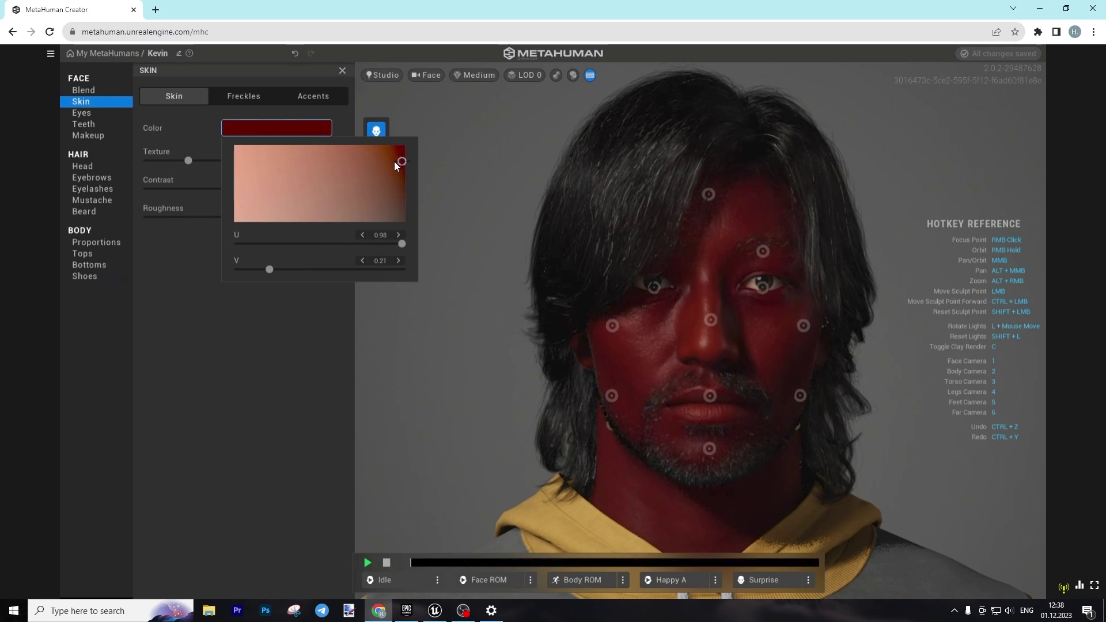
mouse_move(395, 163)
left_mouse_down()
mouse_move(338, 162)
mouse_move(377, 171)
left_mouse_up()
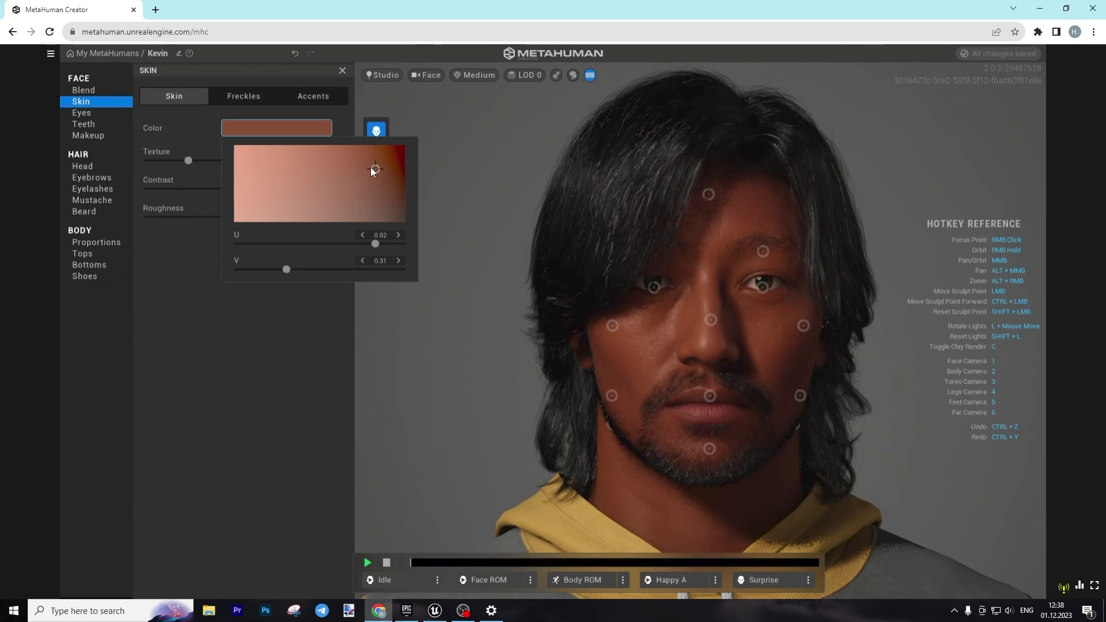
left_click(292, 160)
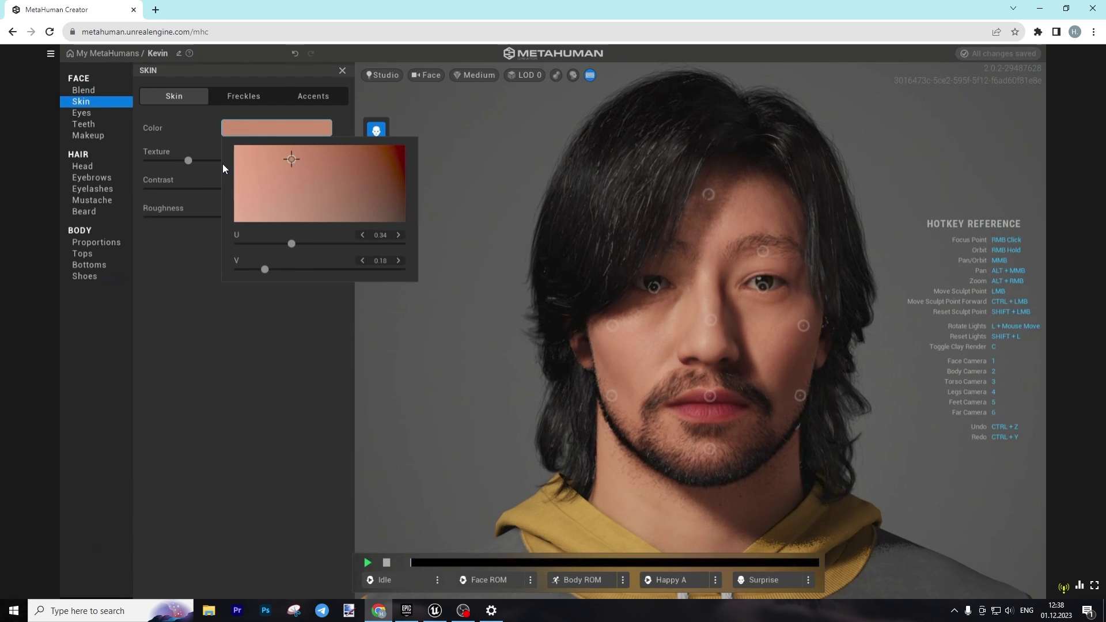
left_click_drag(255, 166, 233, 151)
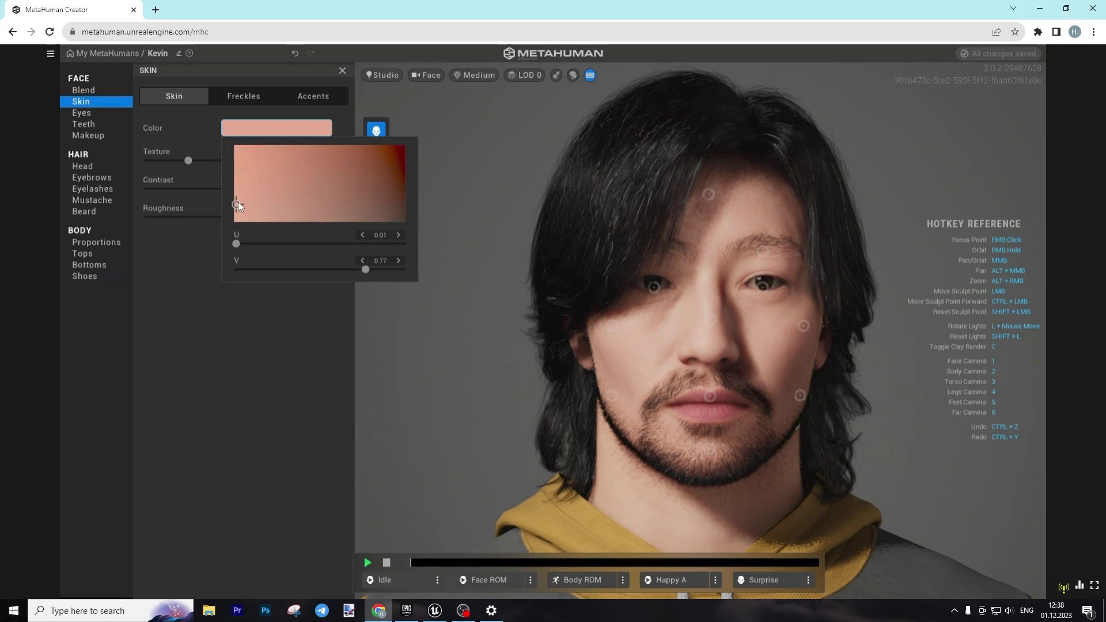
left_click(254, 183)
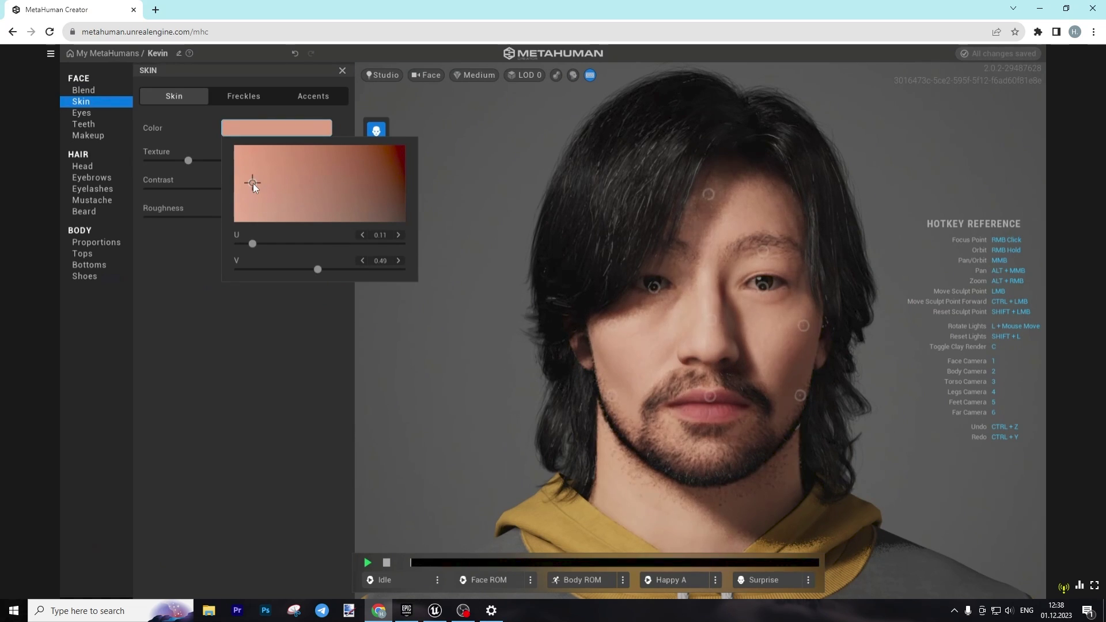
left_click(317, 183)
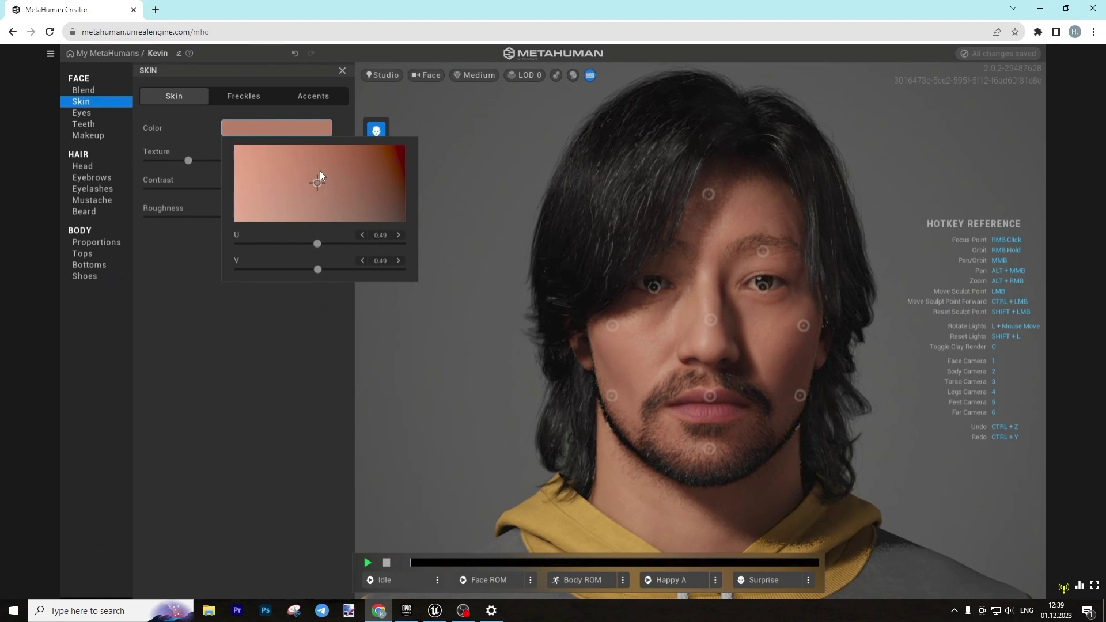
left_click(295, 178)
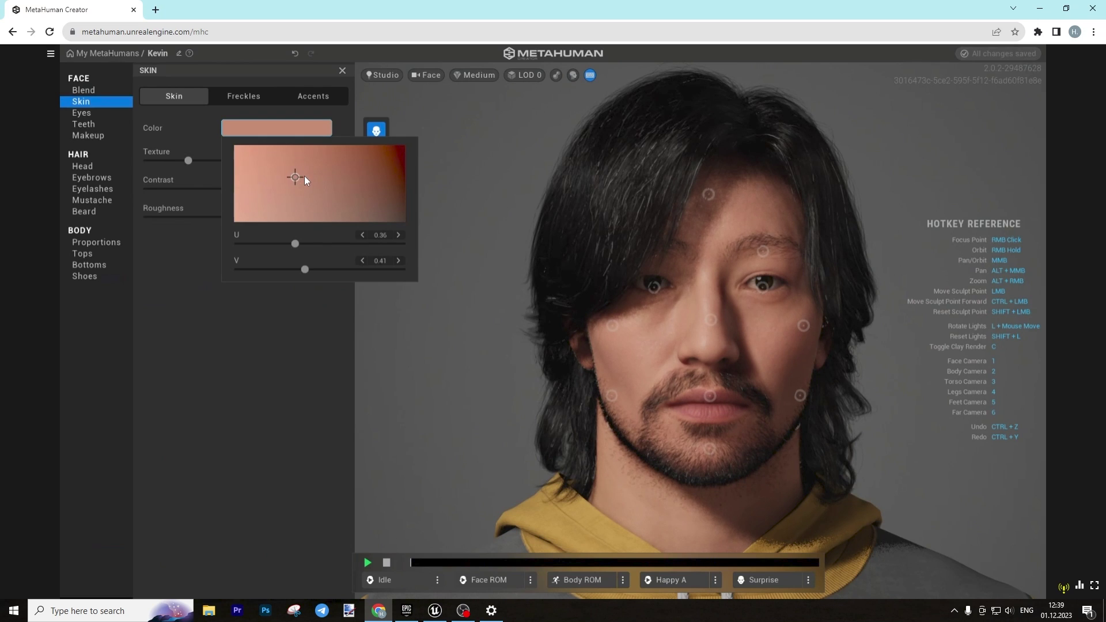
left_click(304, 176)
left_click(305, 284)
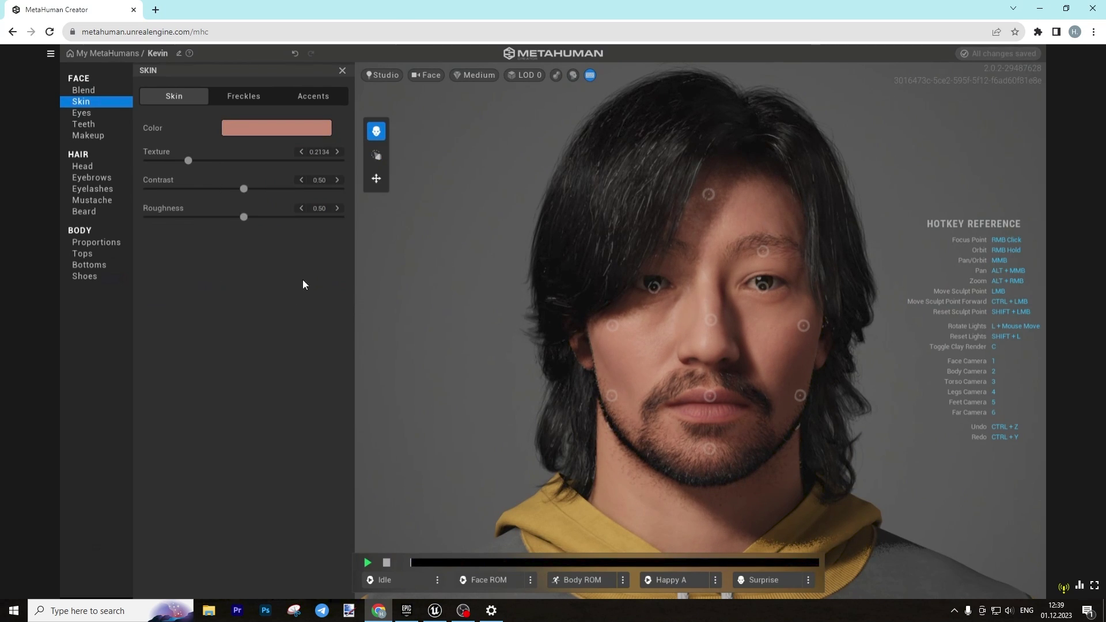
Set the skin texture to about 0.37, contrast to 0.51 and roughness to 0.74
left_click_drag(189, 162, 302, 217)
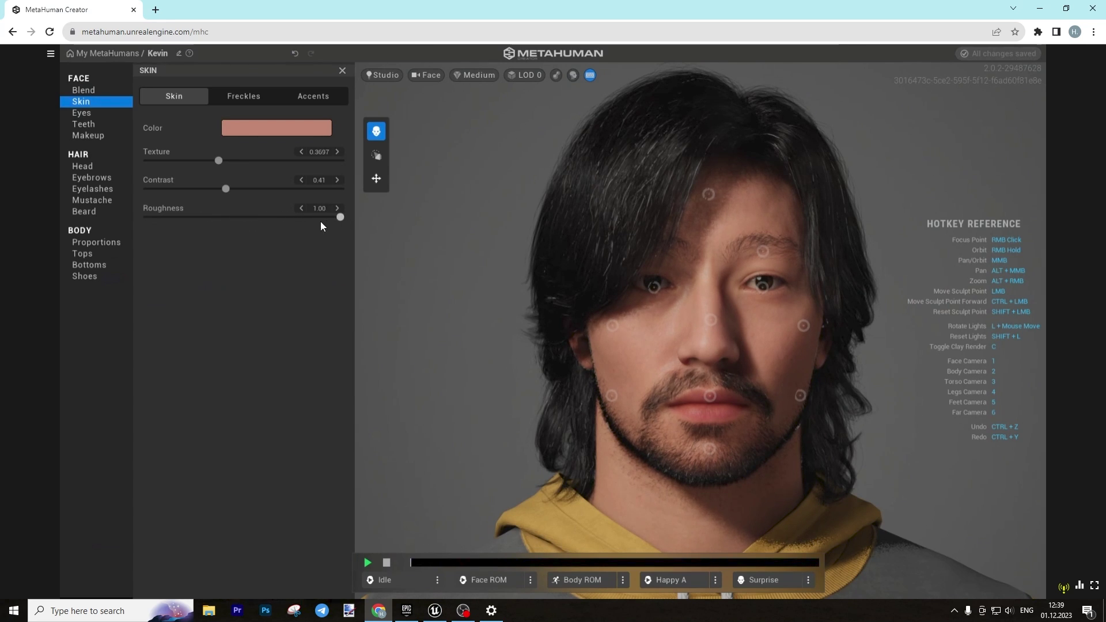
left_click(292, 221)
left_click_drag(213, 188, 204, 189)
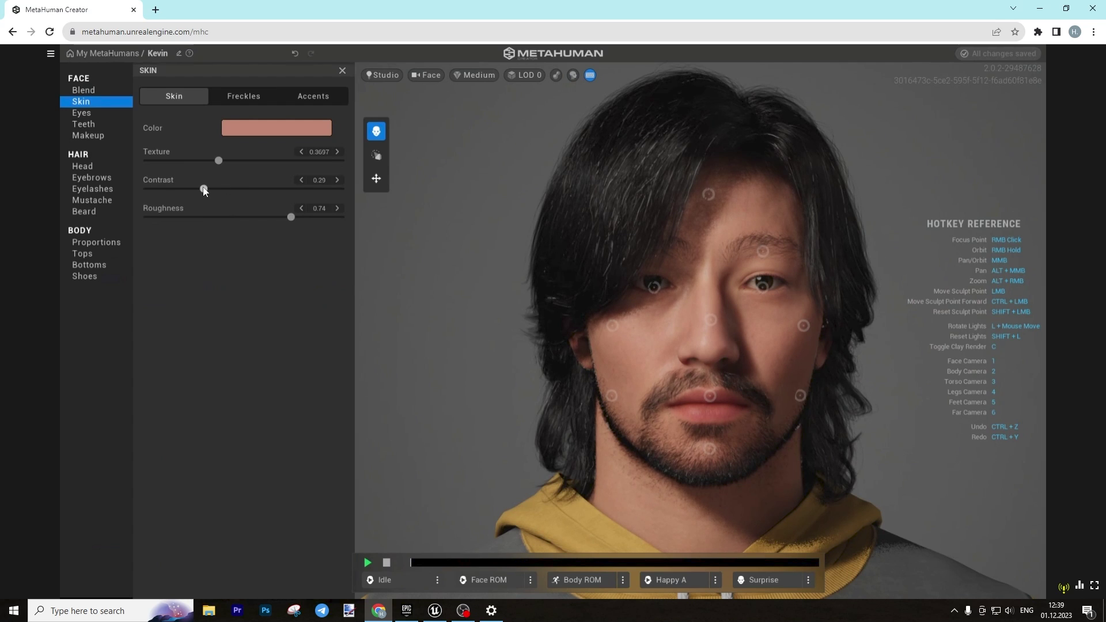
left_click(246, 188)
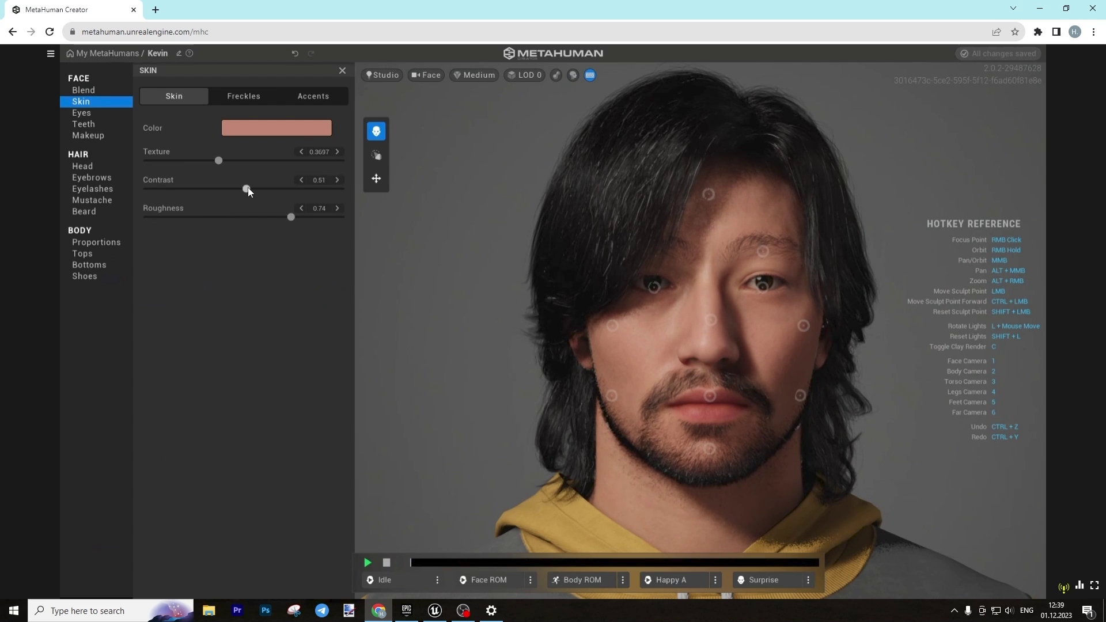
Try the densest freckle pattern with density 0.15, strength 0.81, saturation 0.37 and tone shift 0.32, and return to no freckles
left_click(248, 96)
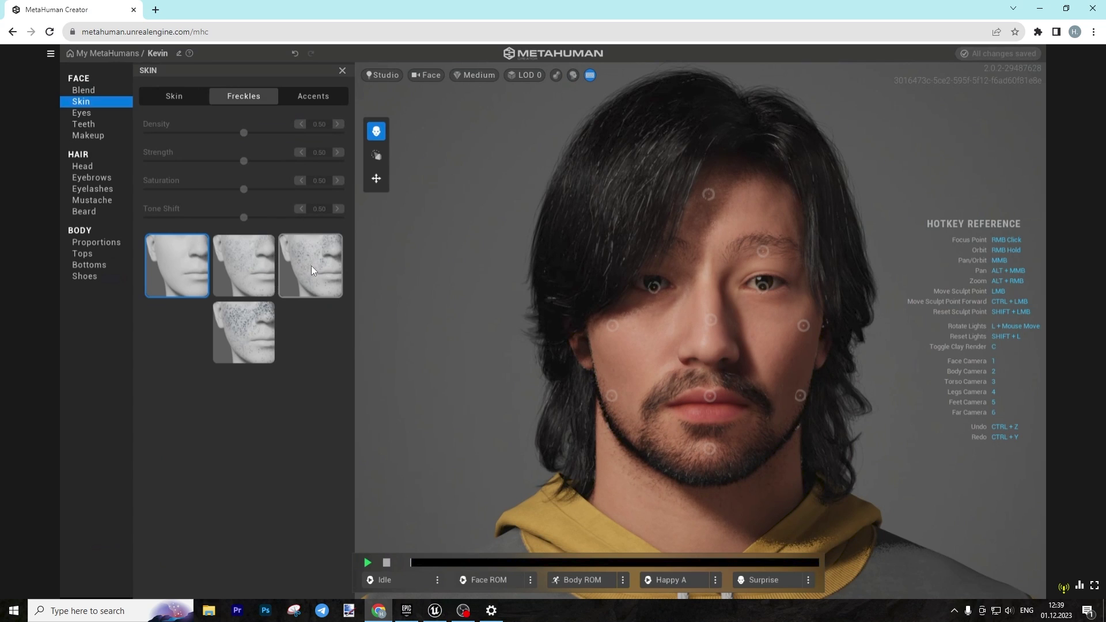
left_click(256, 330)
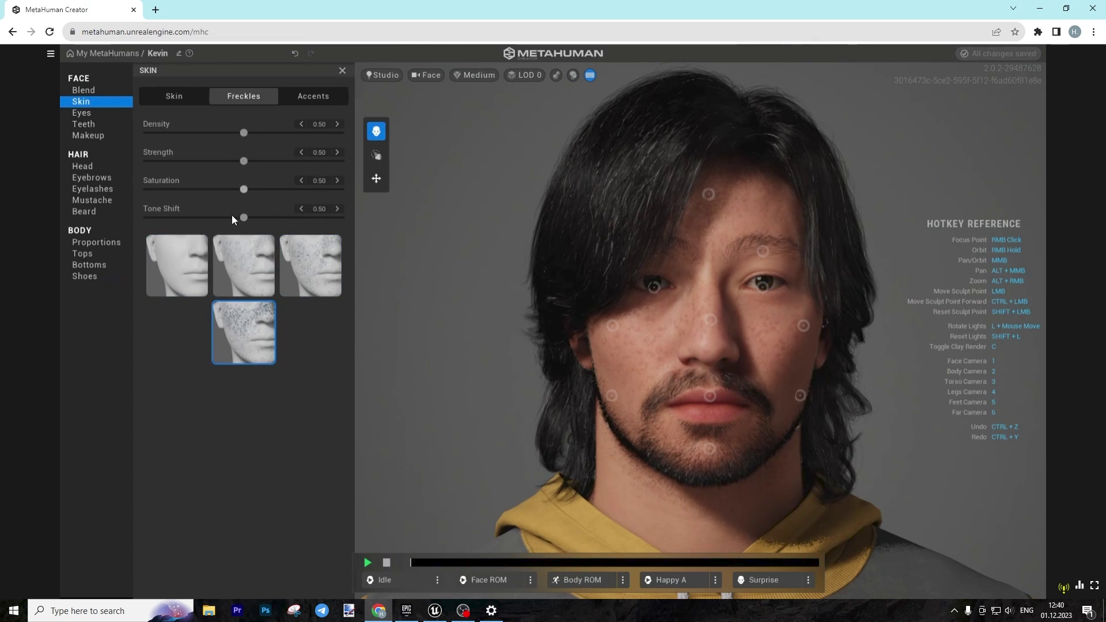
left_click(177, 136)
left_click_drag(241, 161, 304, 162)
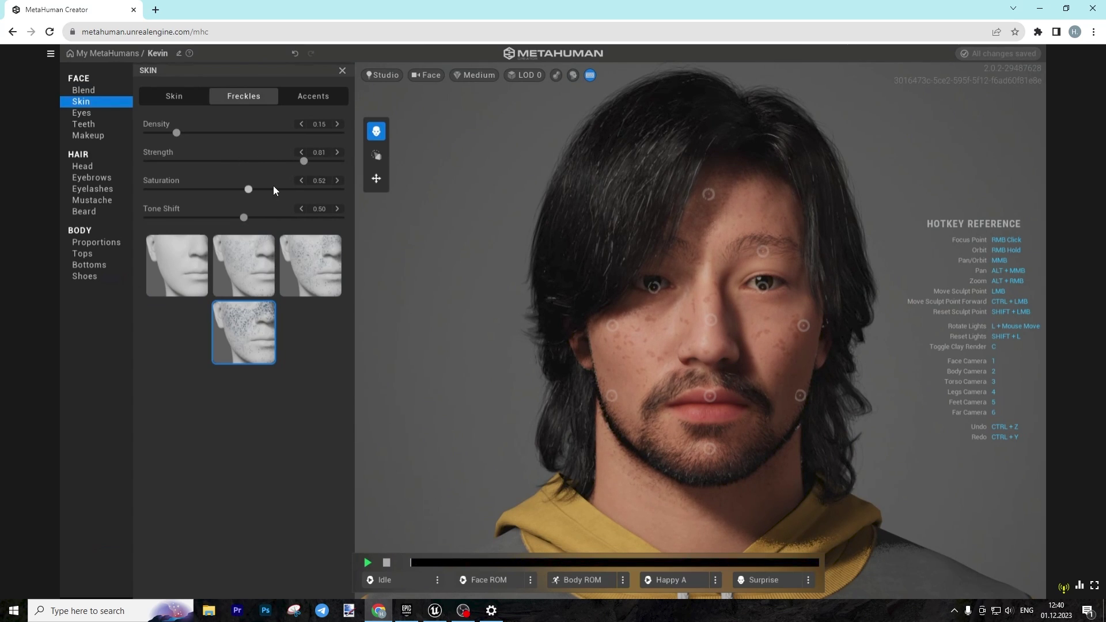
left_click(287, 189)
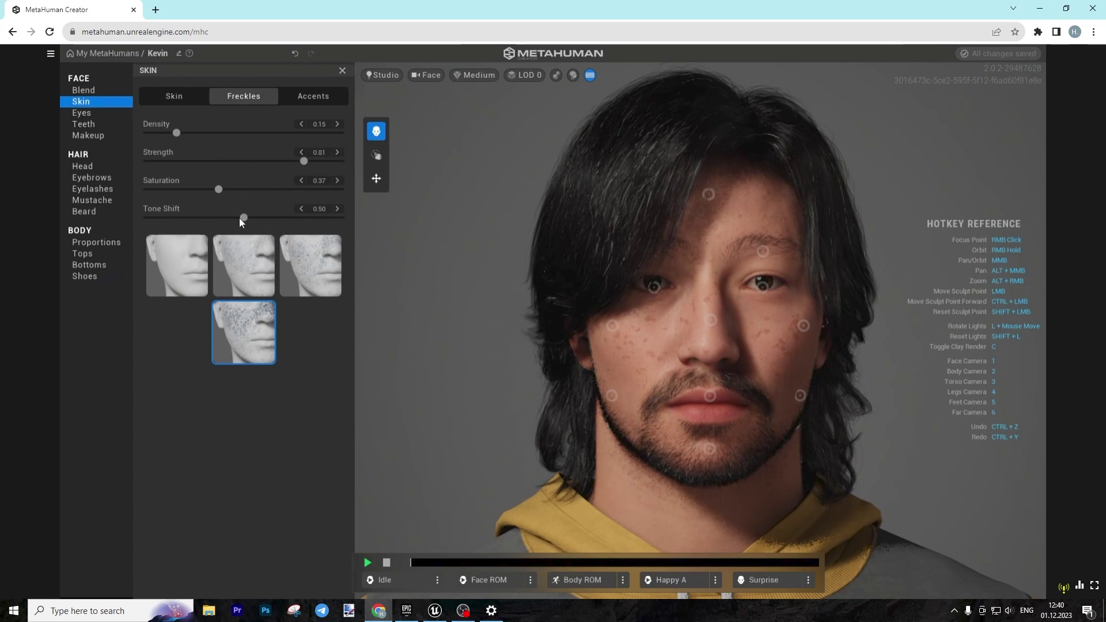
left_click_drag(240, 218, 211, 212)
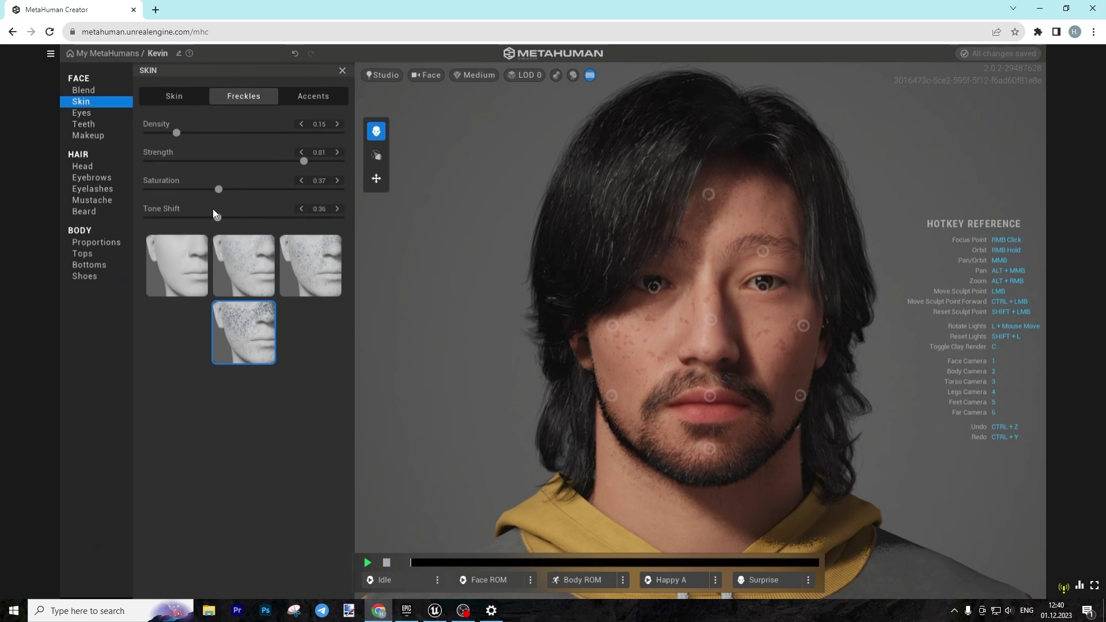
left_click(165, 249)
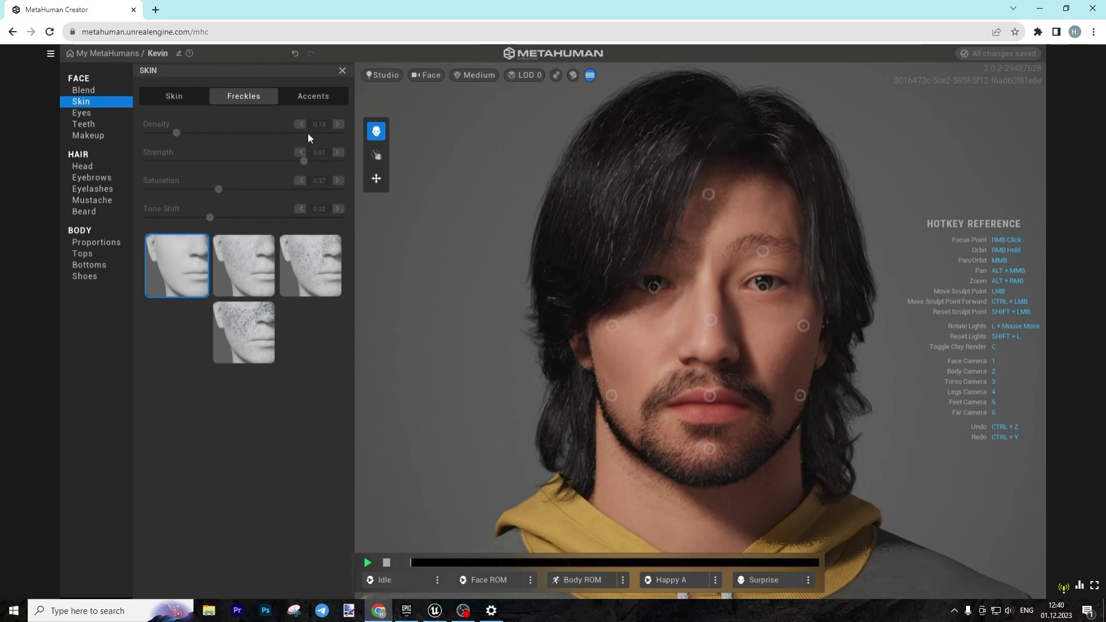
Try different redness amounts in the skin accents of the eye region and the cheeks
left_click(309, 98)
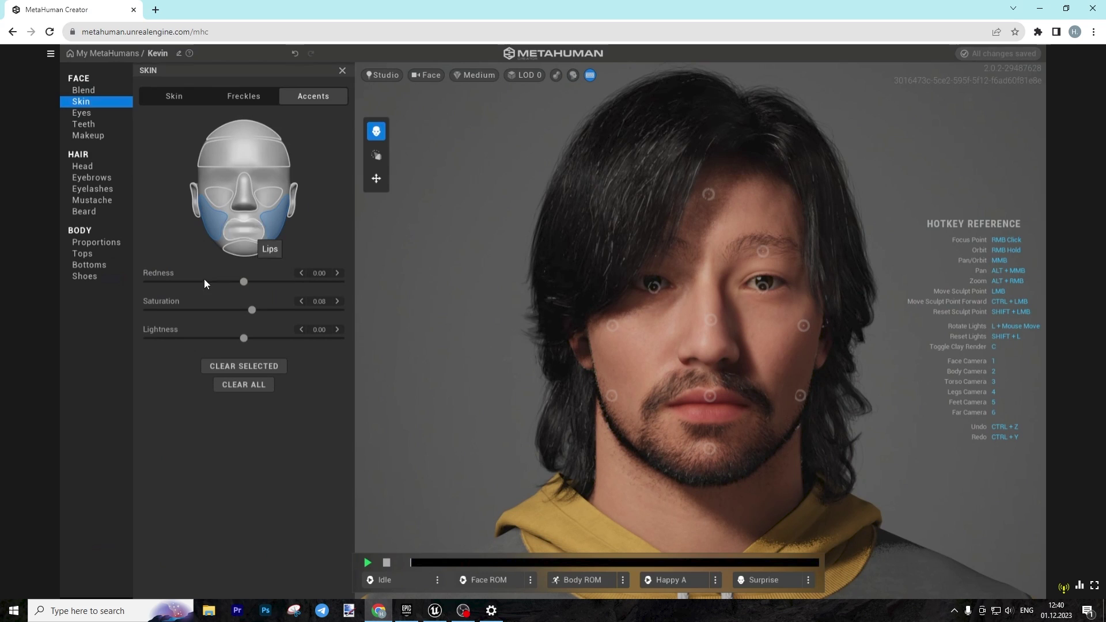
left_click(270, 197)
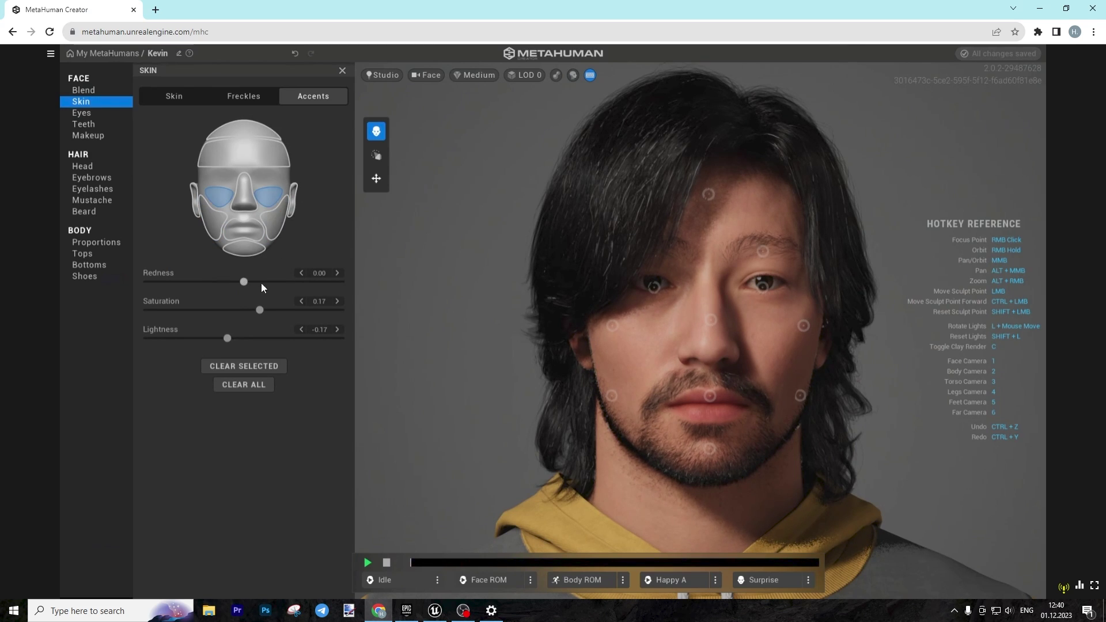
left_click(262, 284)
left_click(309, 282)
left_click_drag(309, 281, 281, 287)
left_click(271, 217)
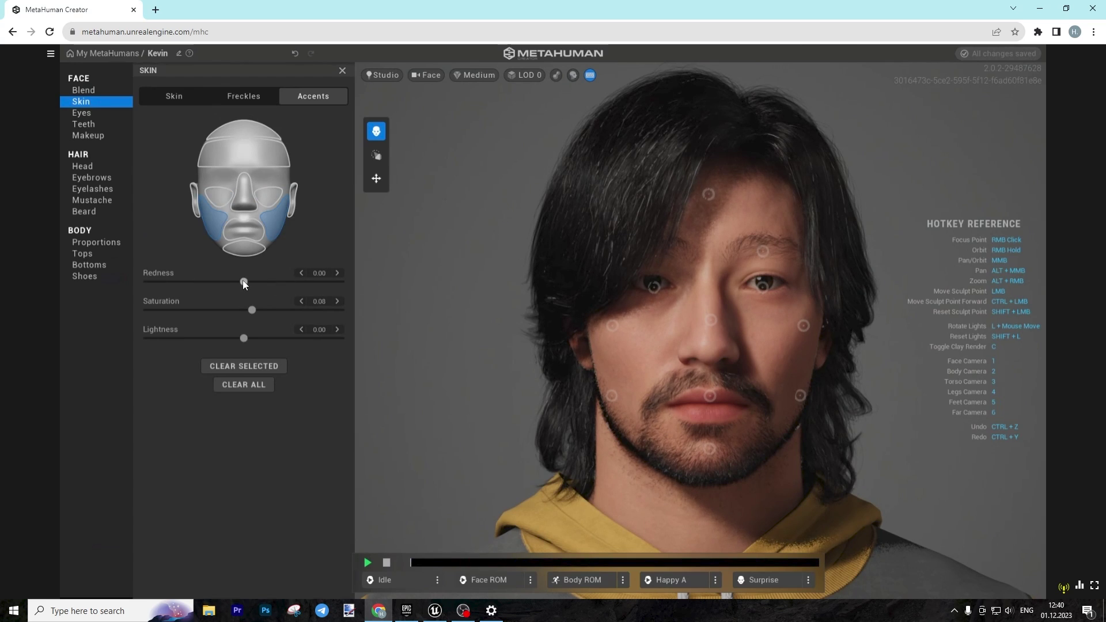
mouse_move(244, 284)
left_mouse_down()
mouse_move(313, 289)
mouse_move(248, 286)
left_mouse_up()
Review the iris settings, try the blue-grey and brown eye presets, and settle on Preset 002
left_click(92, 114)
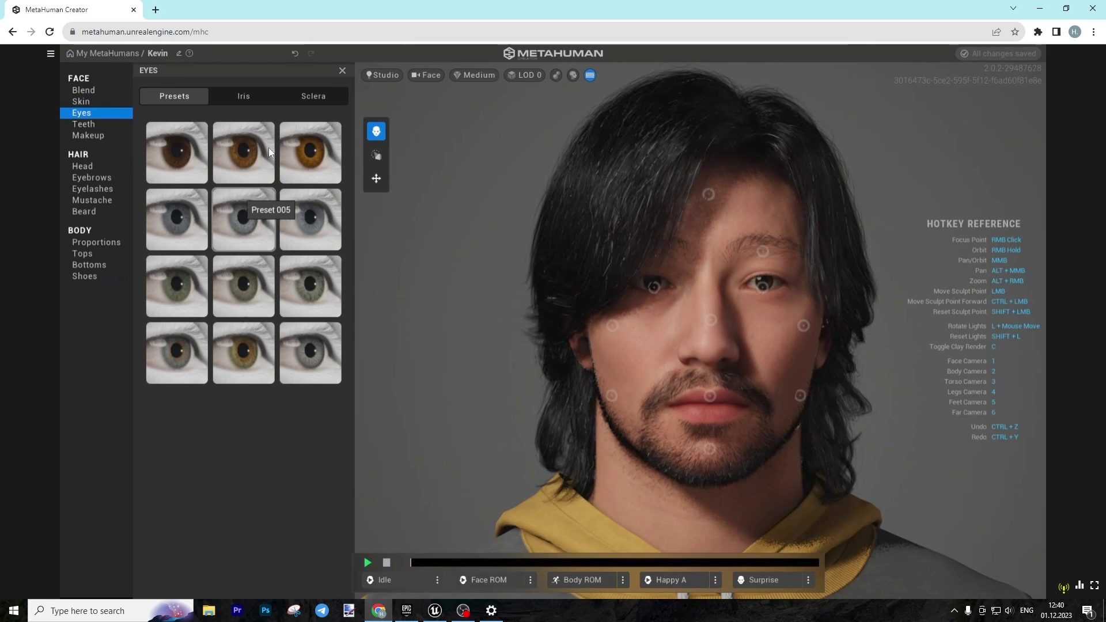
left_click(245, 95)
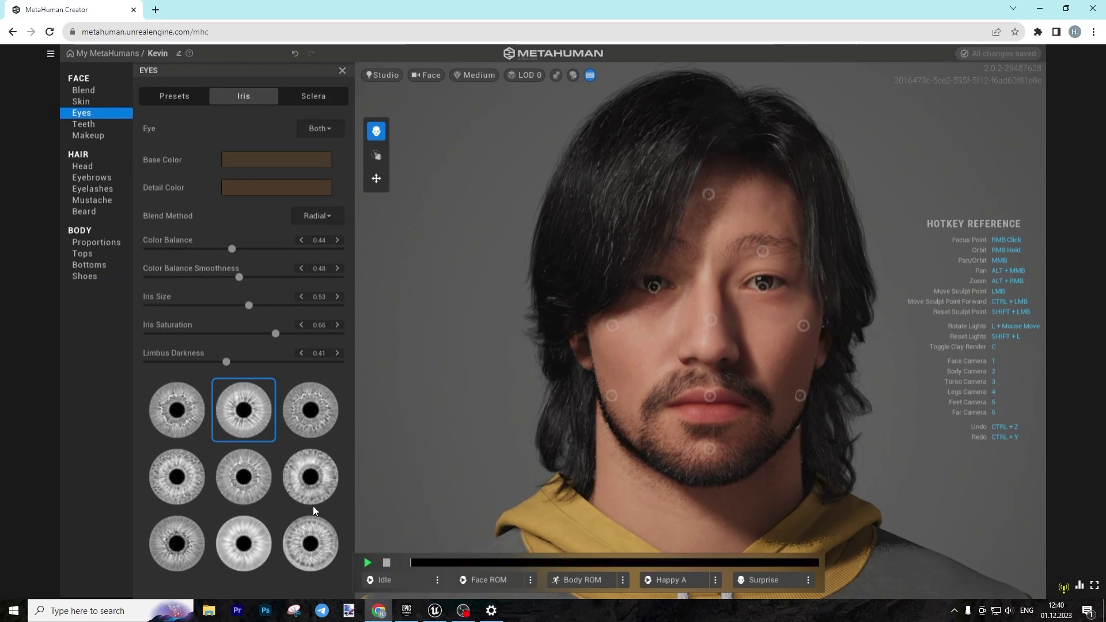
left_click(182, 97)
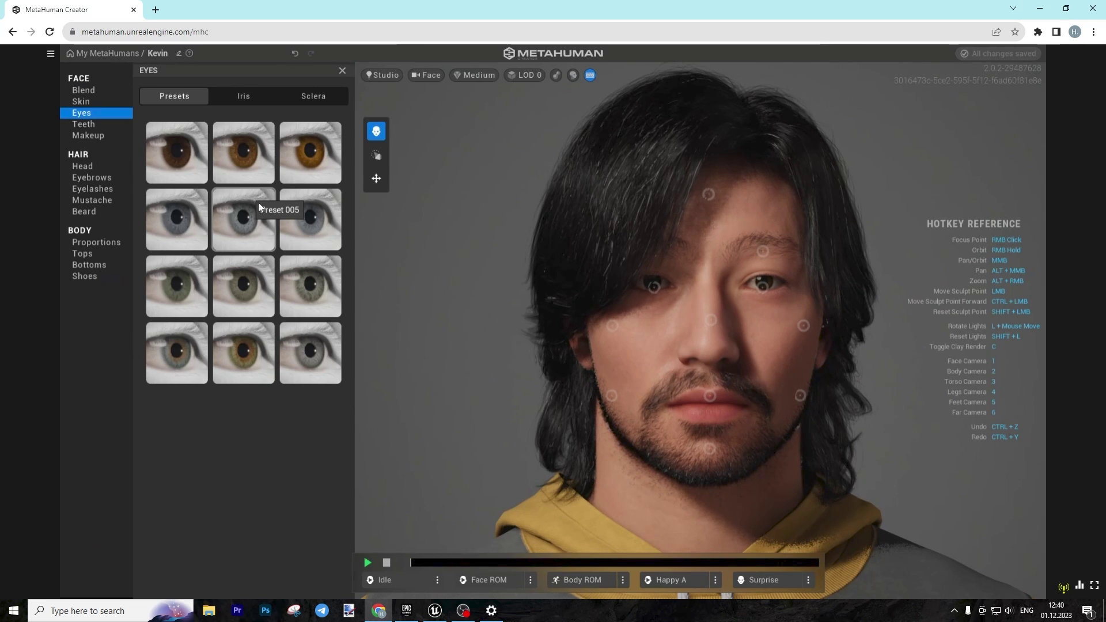
left_click(325, 227)
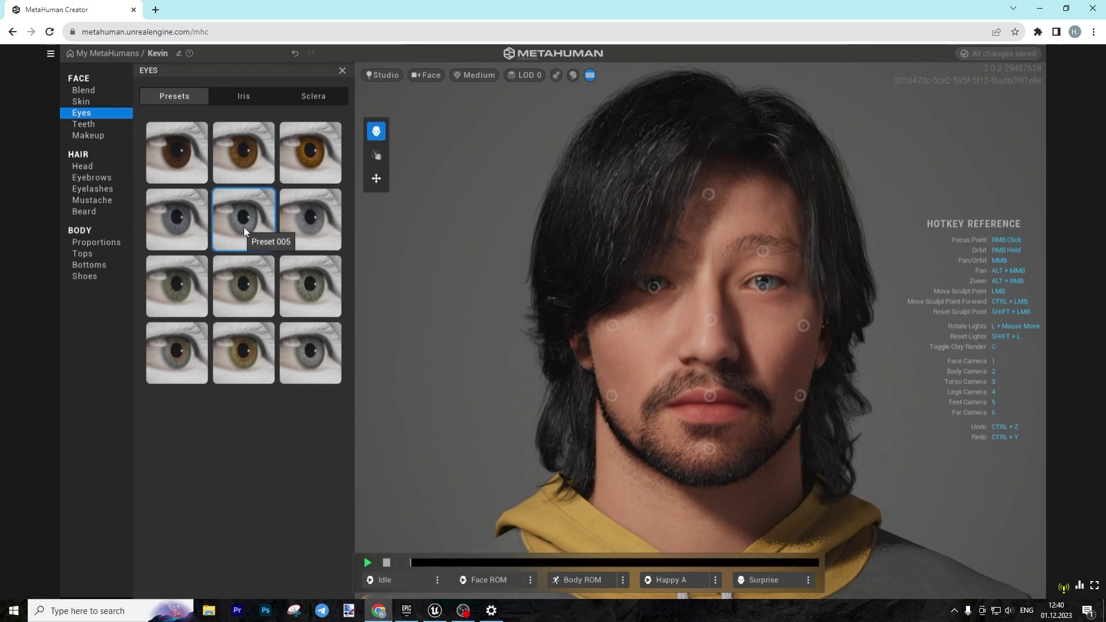
left_click(183, 161)
left_click(267, 159)
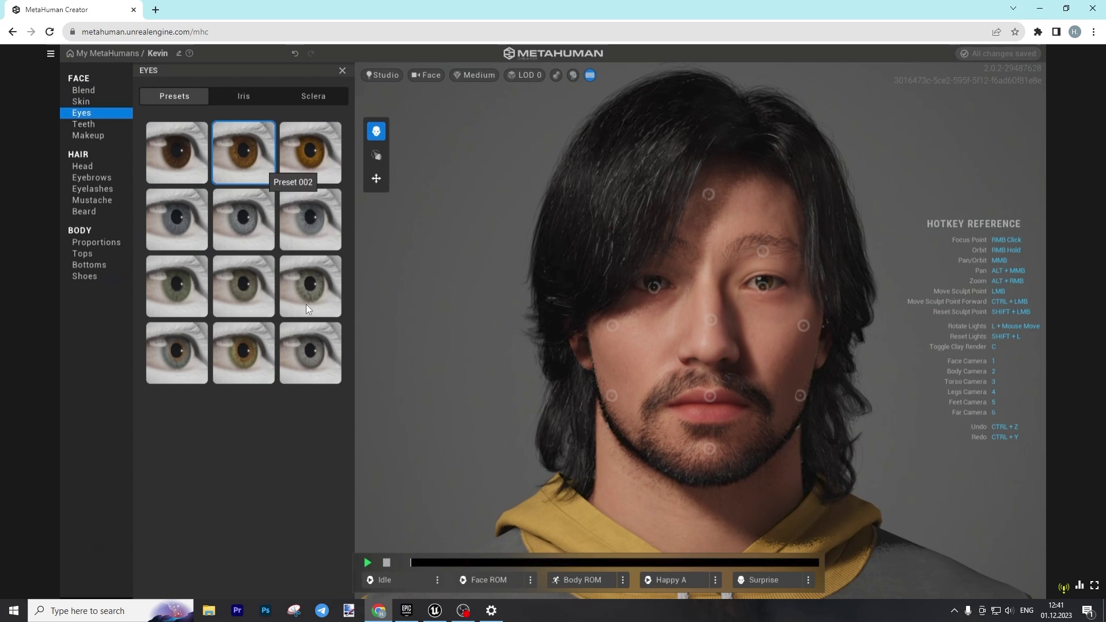
Set the teeth variation to 0.54 and lighten the tooth color to a pale cream
left_click(81, 124)
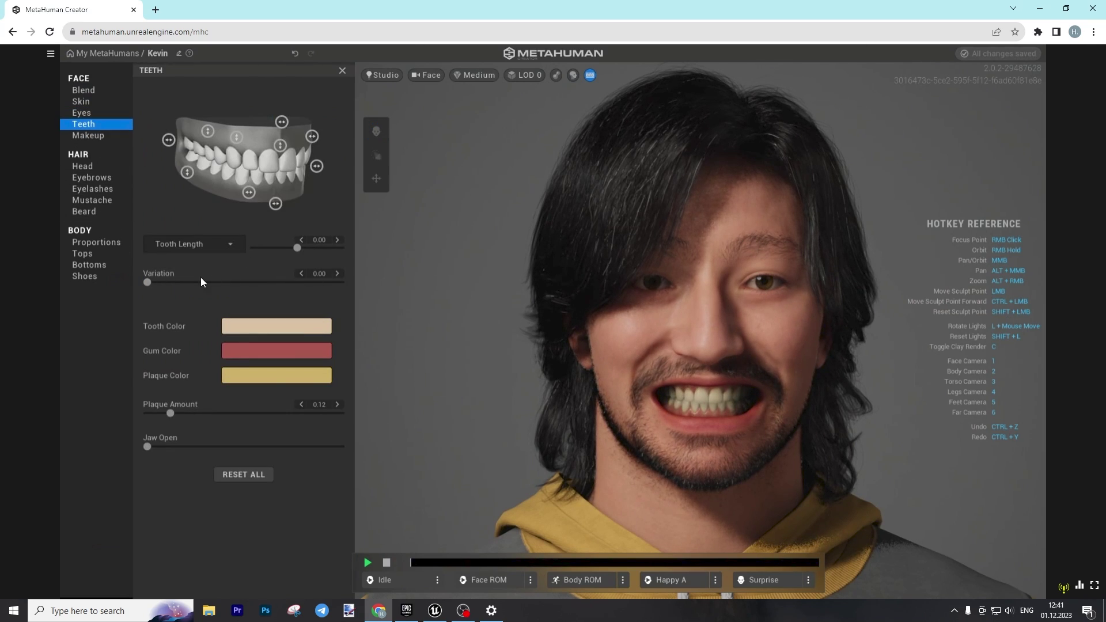
left_click_drag(149, 282, 235, 273)
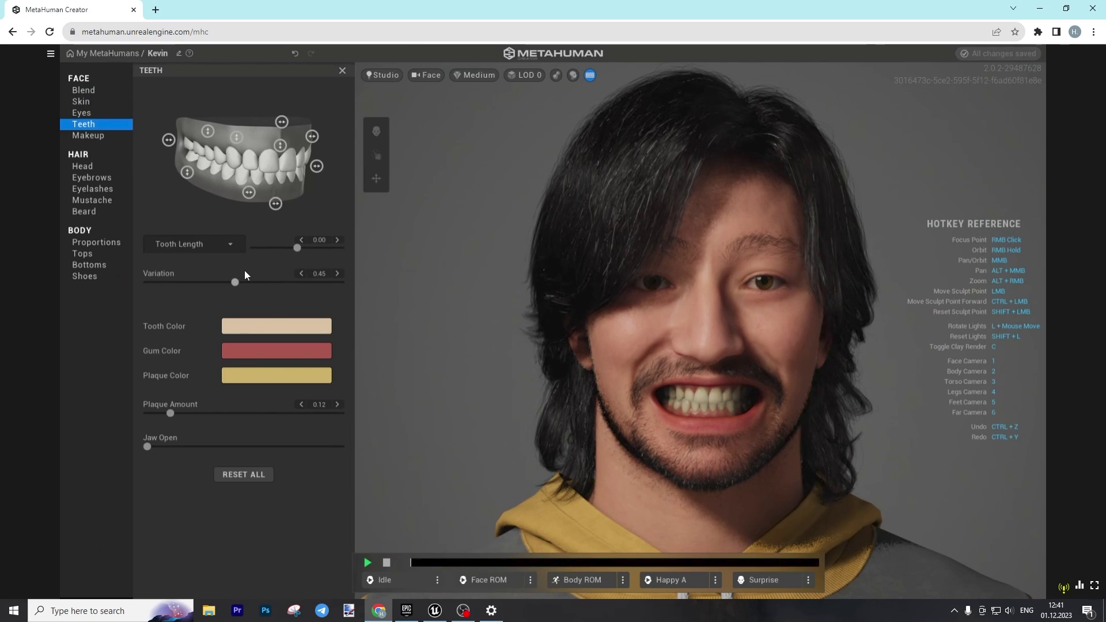
left_click(268, 277)
left_click(260, 322)
left_click_drag(254, 403, 199, 444)
left_click_drag(404, 348, 219, 428)
left_click(252, 329)
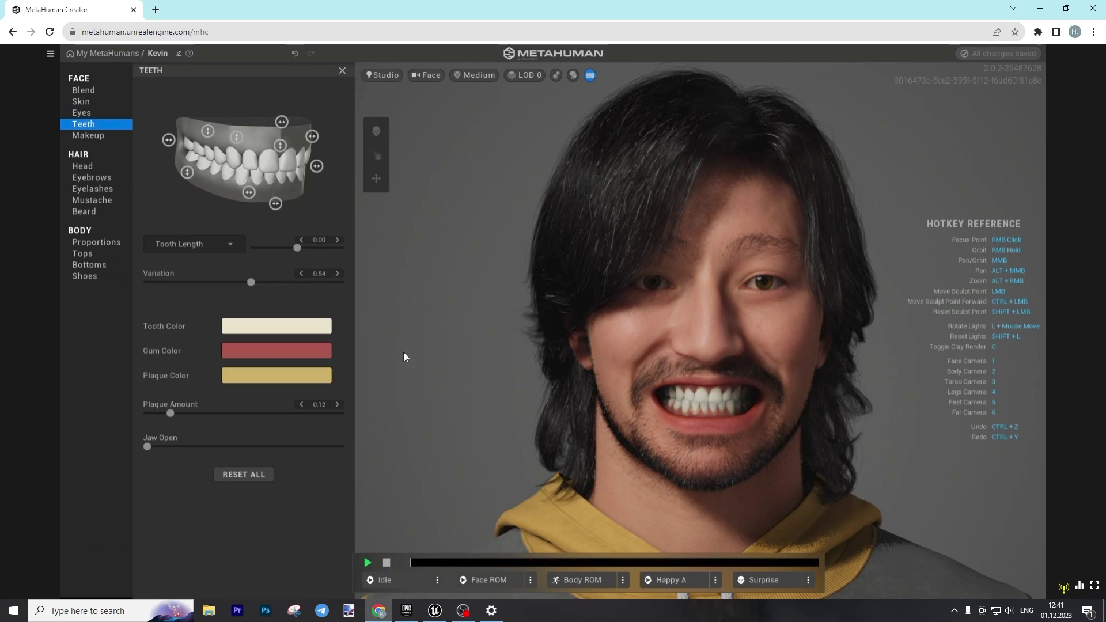
Change the gum color to a darker, more pinkish red
left_click(322, 351)
left_click_drag(362, 394, 321, 388)
left_click(312, 419)
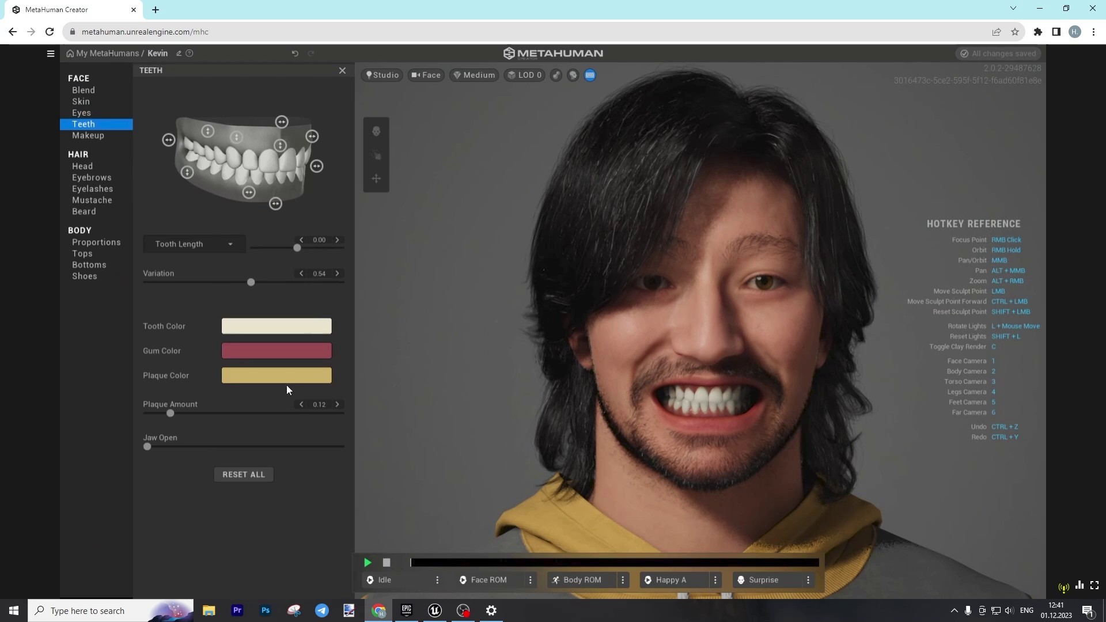
Make the plaque color pale cream with U 0.00 and V 1.00, and reduce the plaque amount to 0.00
left_click(269, 376)
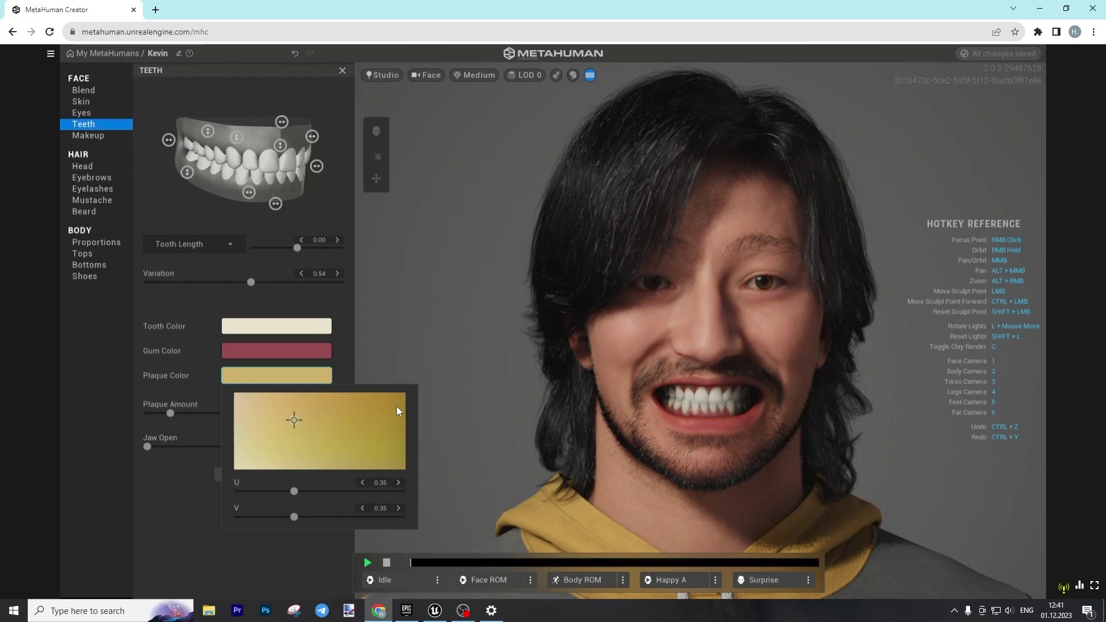
left_click_drag(399, 411, 401, 398)
left_click_drag(252, 464, 212, 484)
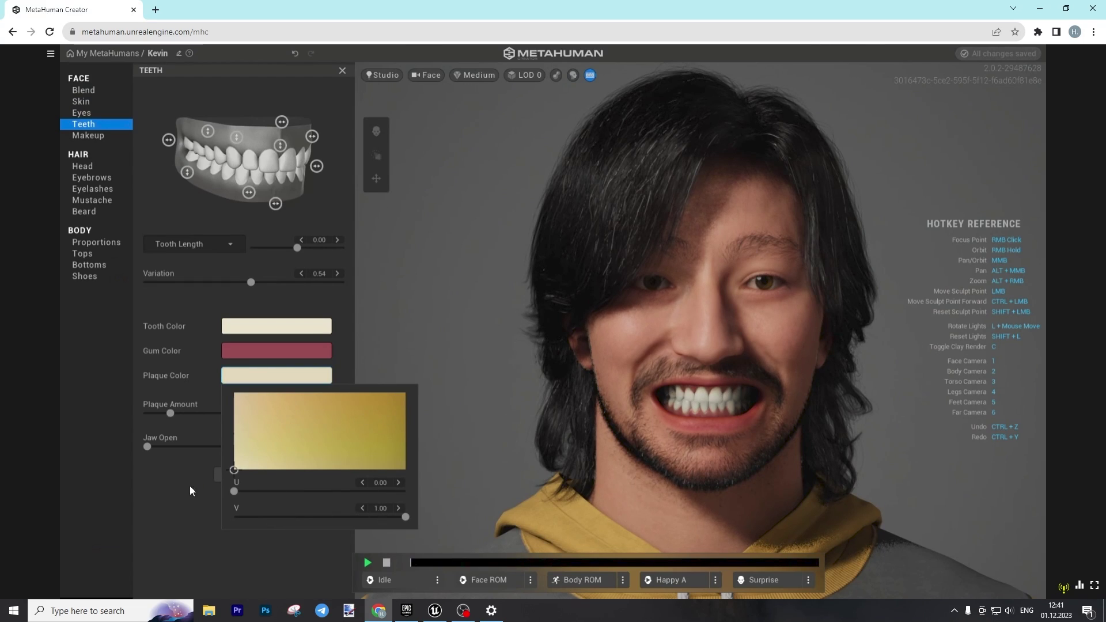
left_click(178, 503)
left_click_drag(171, 413, 124, 419)
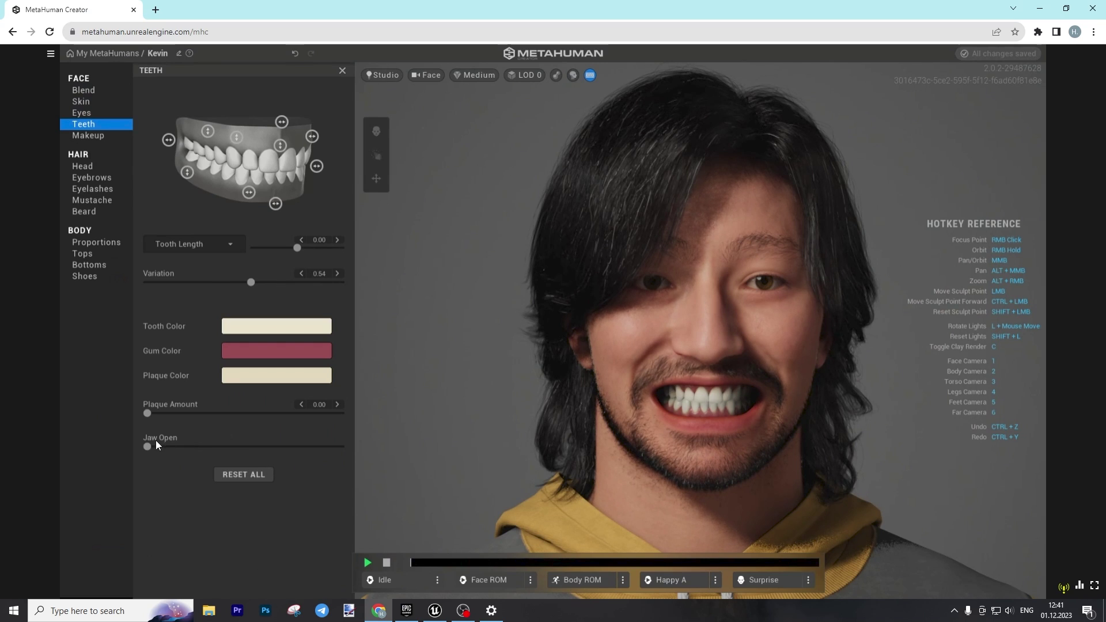
mouse_move(148, 447)
left_mouse_down()
mouse_move(187, 447)
mouse_move(143, 440)
left_mouse_up()
Compare the Thin Liner eye makeup with no eye makeup and keep Thin Liner applied
left_click(113, 136)
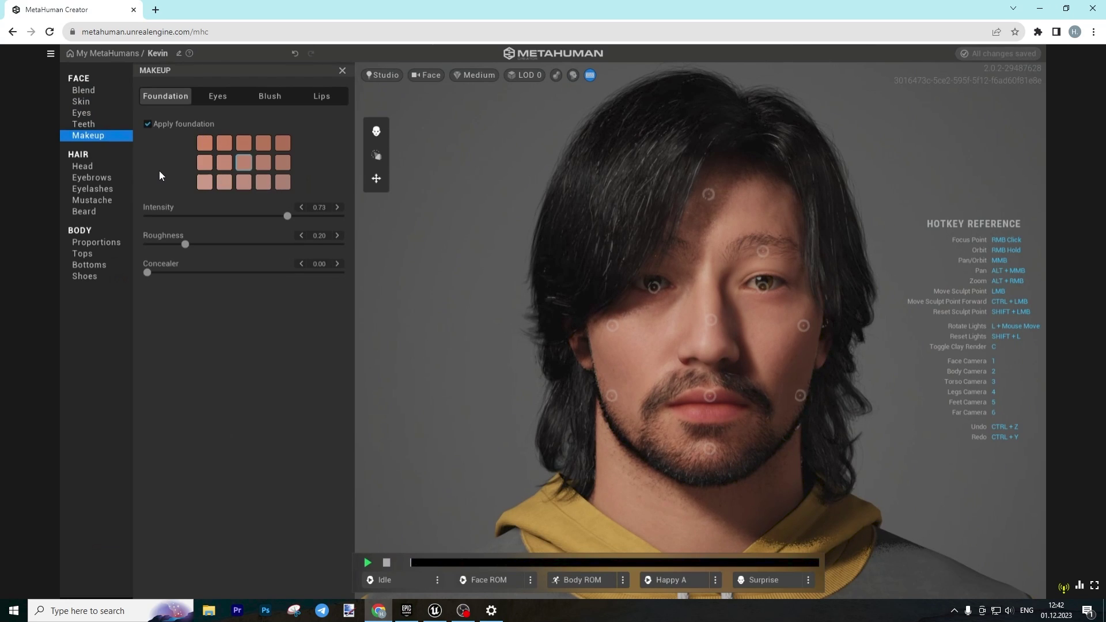
left_click(218, 97)
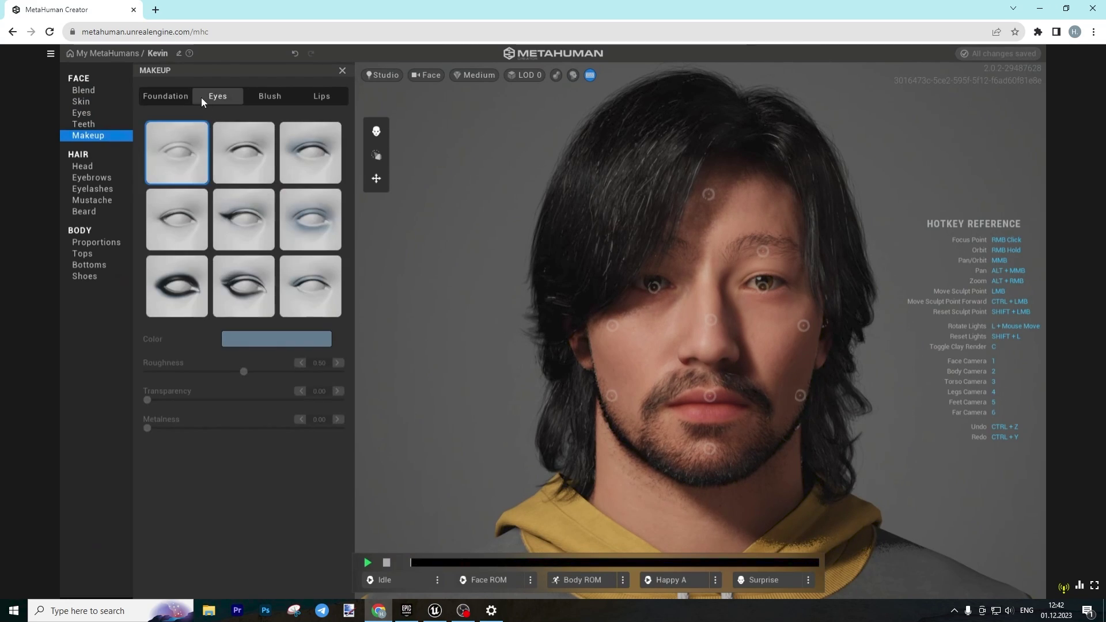
left_click(244, 151)
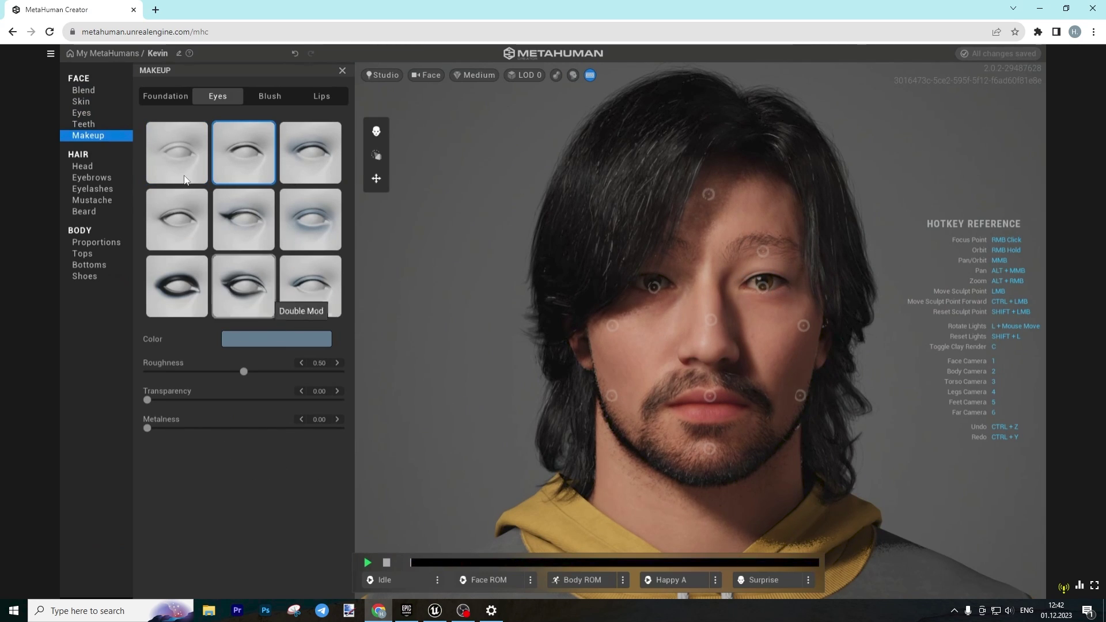
left_click(182, 153)
left_click(258, 144)
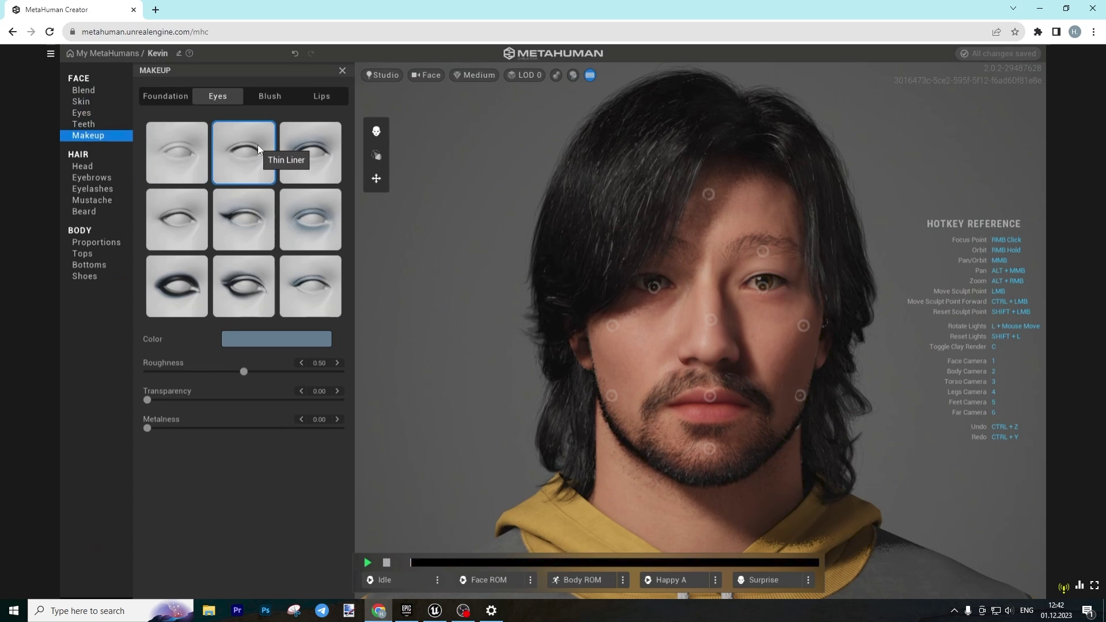
left_click(167, 159)
left_click(235, 165)
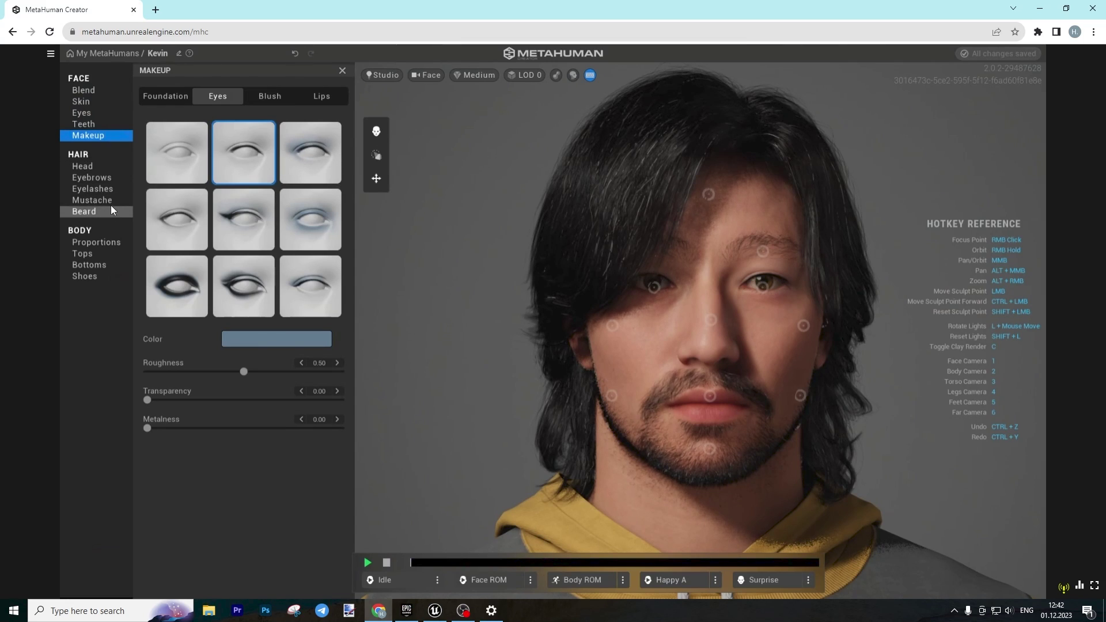
Replace the long hair, trying Short Sideswept Fringe and another short style, and settle on a short swept-back cut without a fringe
left_click(102, 167)
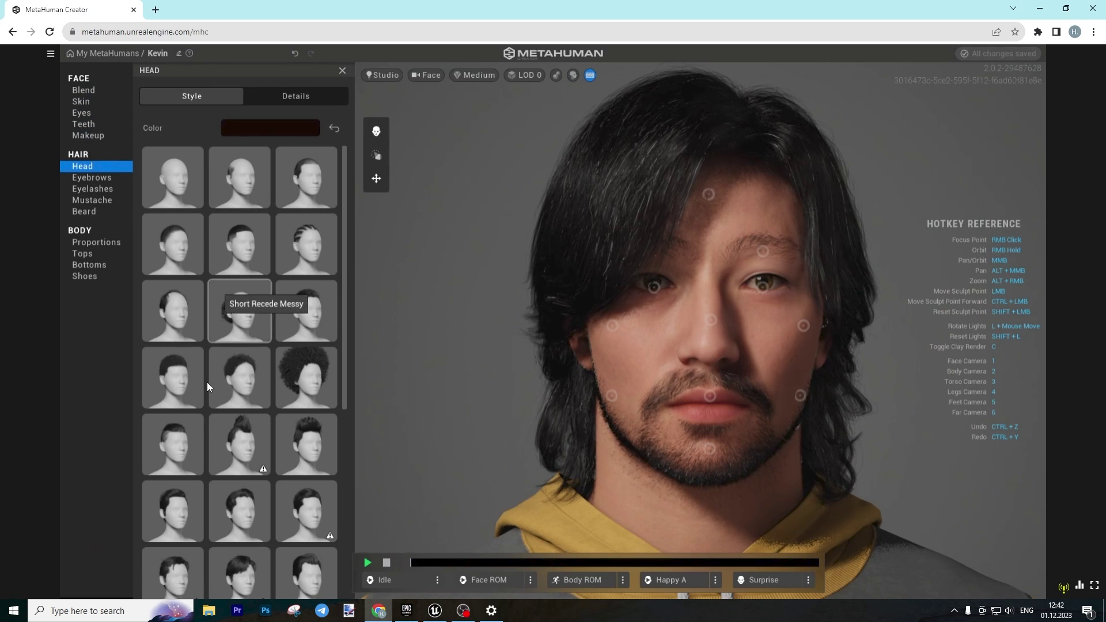
scroll(206, 382, "down", 5)
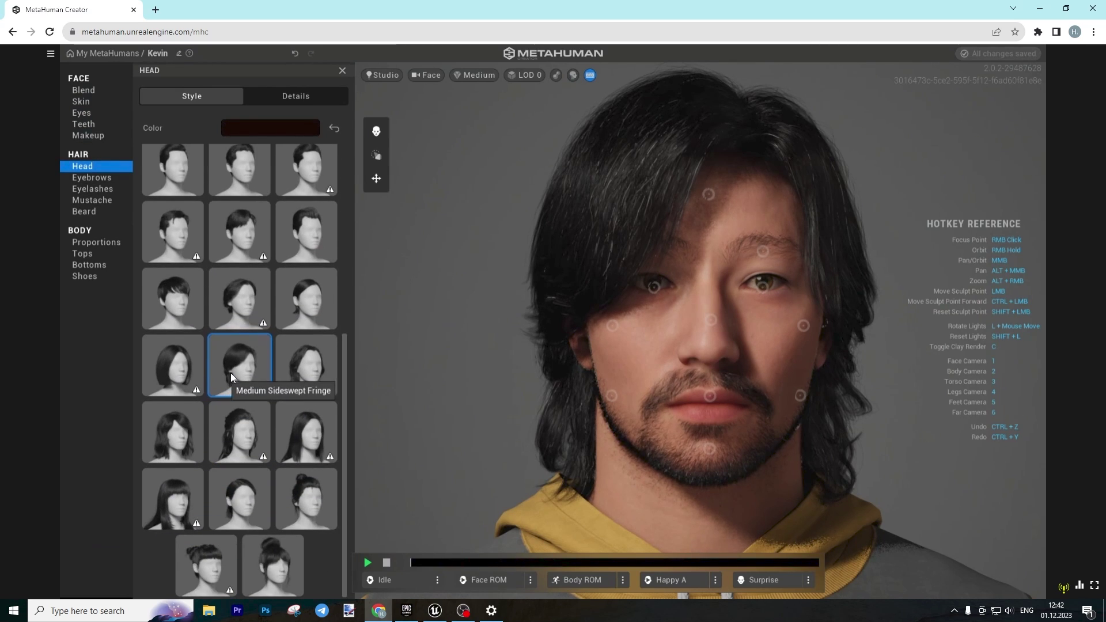
scroll(230, 372, "up", 2)
left_click(232, 317)
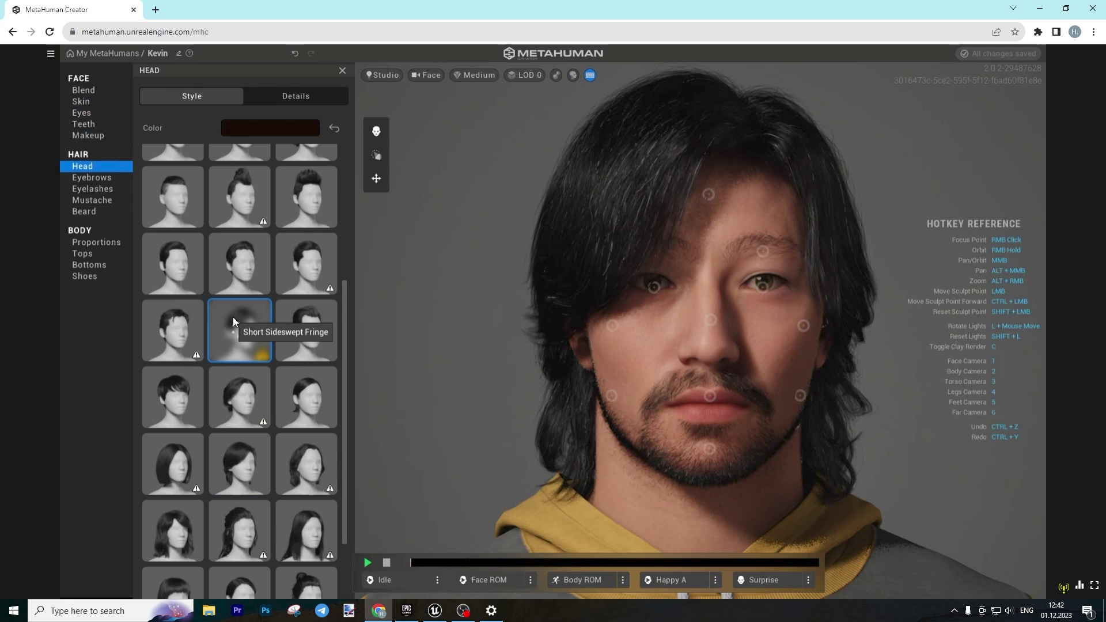
mouse_move(264, 357)
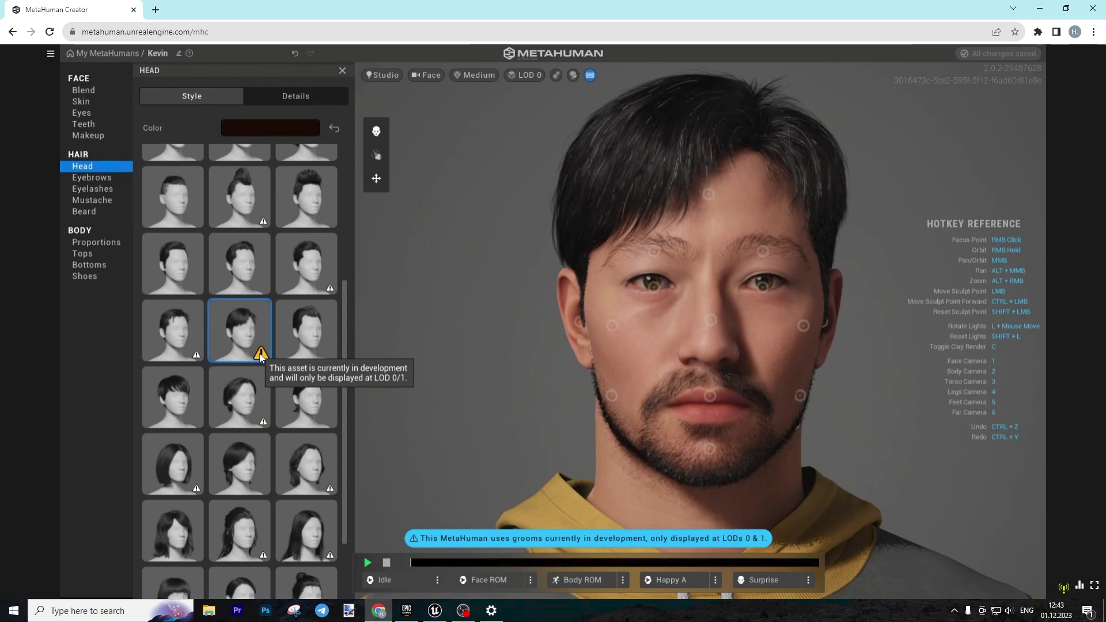
left_click(324, 326)
scroll(299, 358, "up", 4)
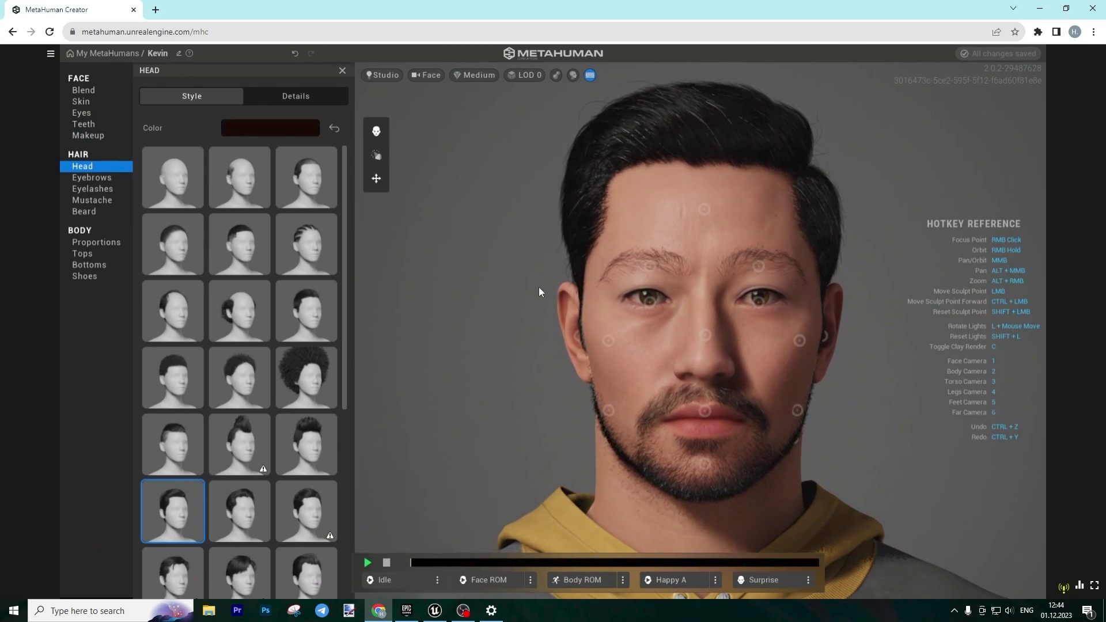
Apply the smooth, fuller arched eyebrow style and check the eyebrow detail settings
left_click(79, 182)
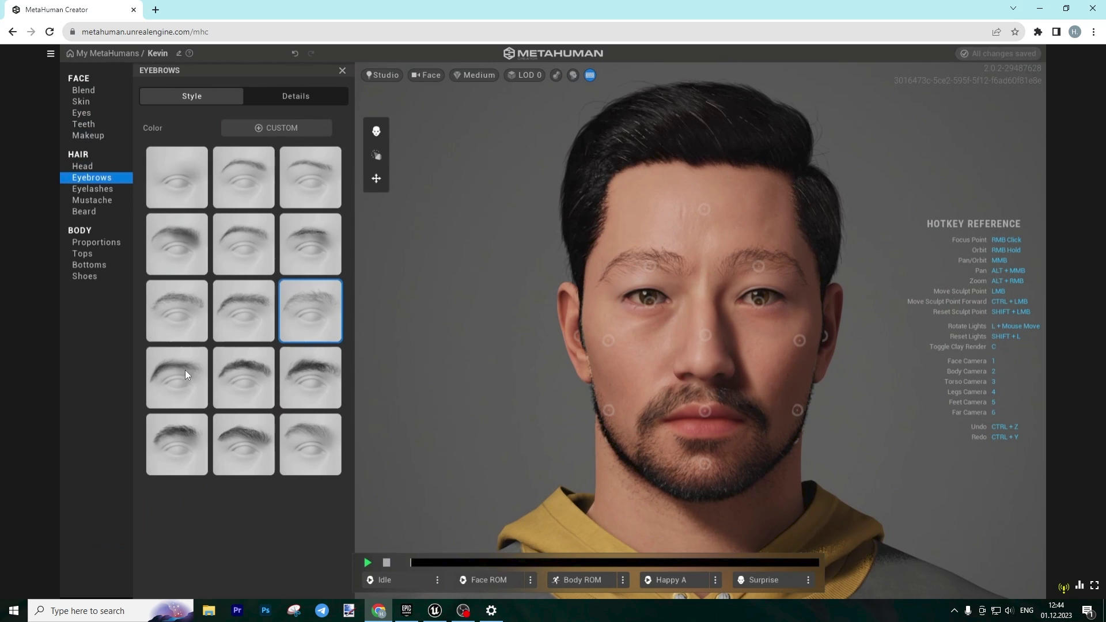
left_click(168, 371)
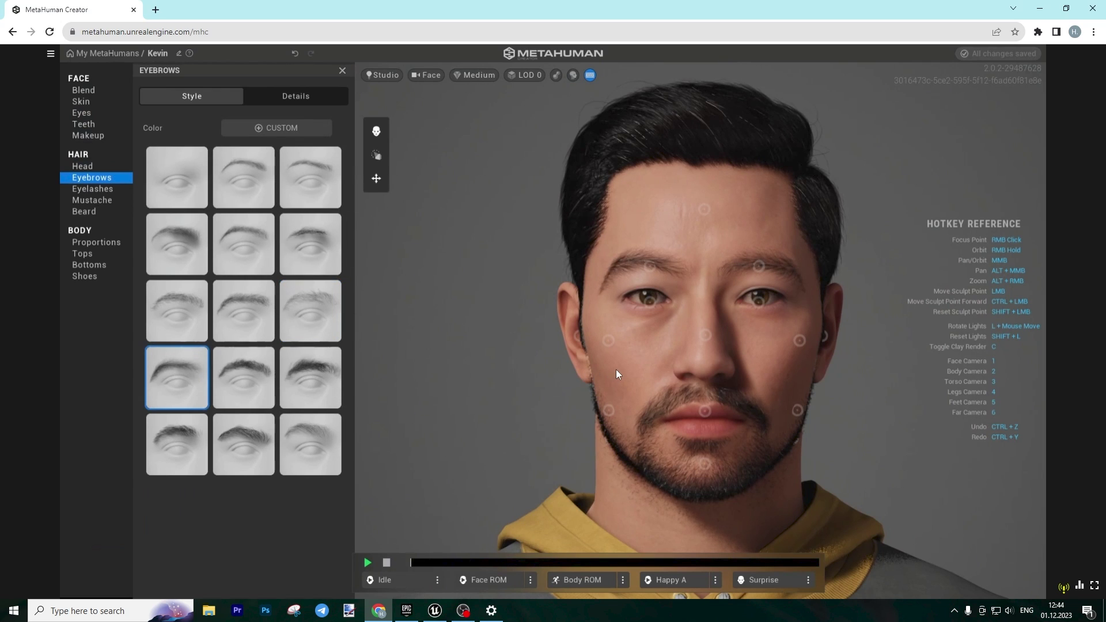
left_click(291, 95)
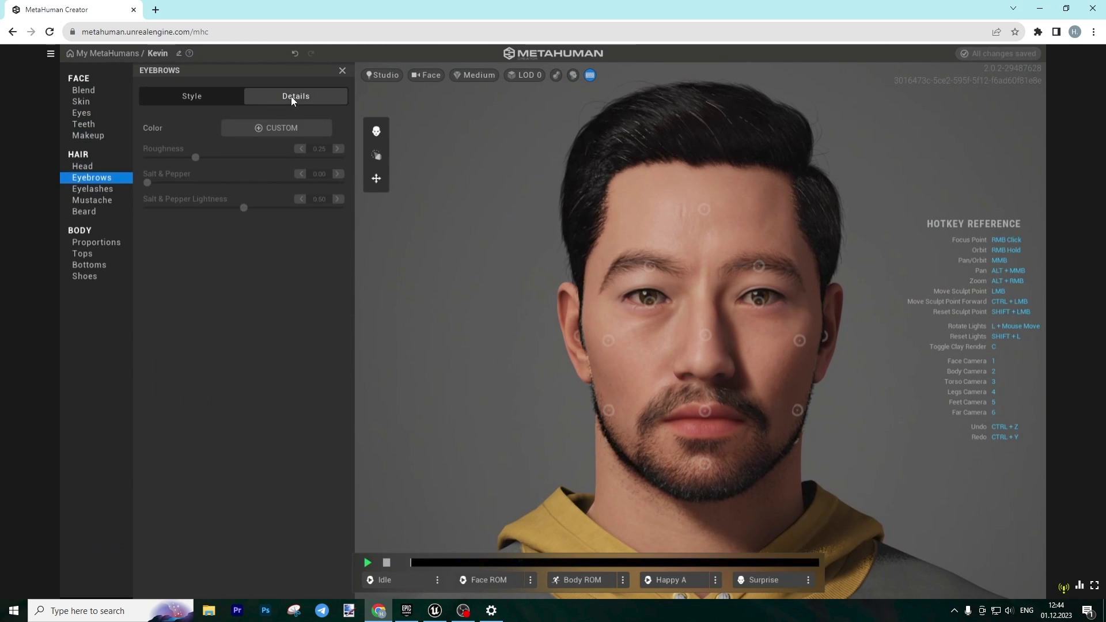
left_click(216, 95)
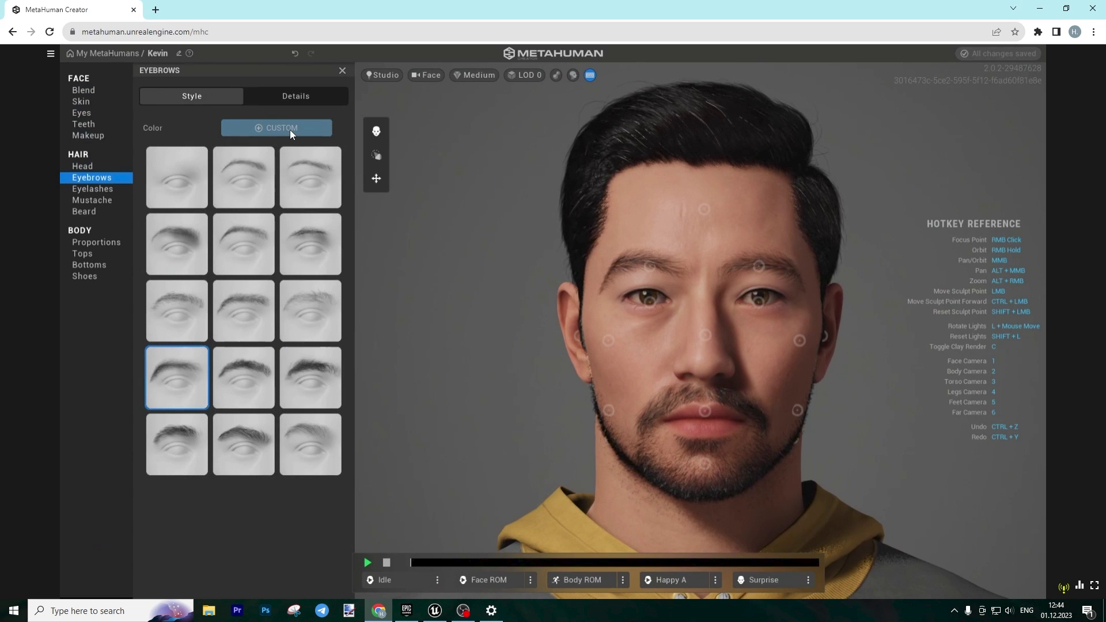
Try blond, medium brown and dark red custom hair colors and settle on dark brown with melanin 0.71 and redness 0.26
left_click(87, 166)
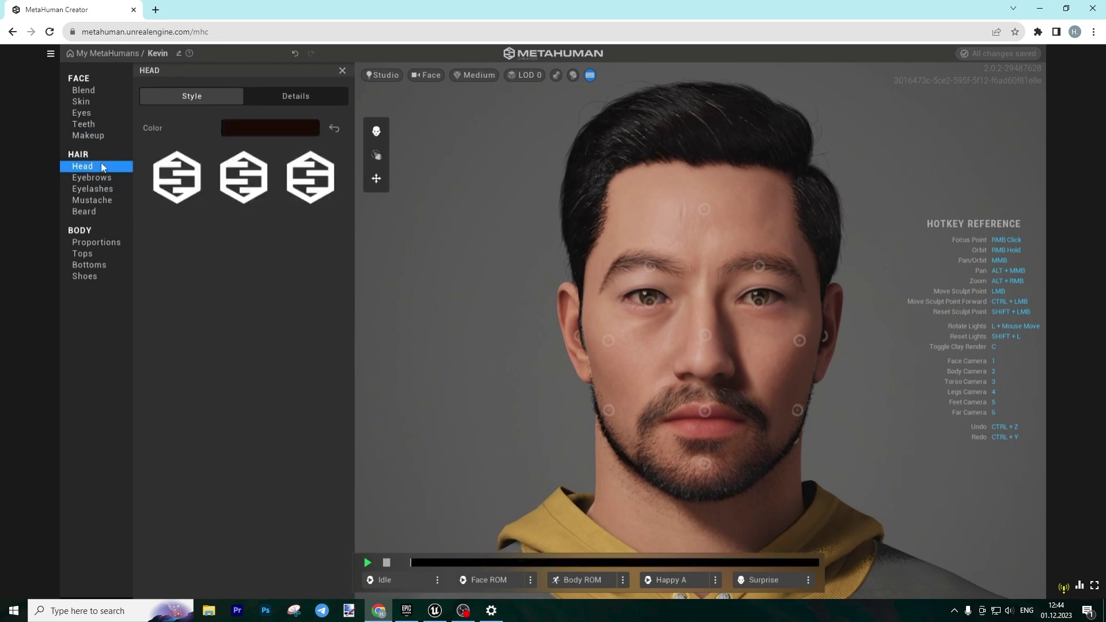
left_click(257, 129)
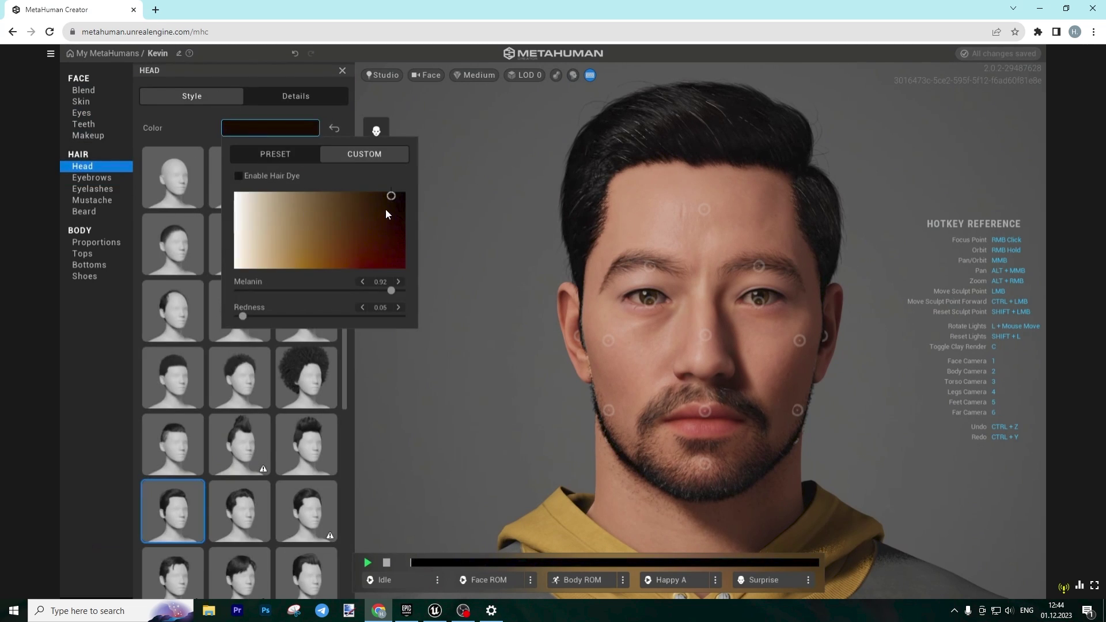
left_click_drag(377, 212, 317, 197)
left_click(294, 218)
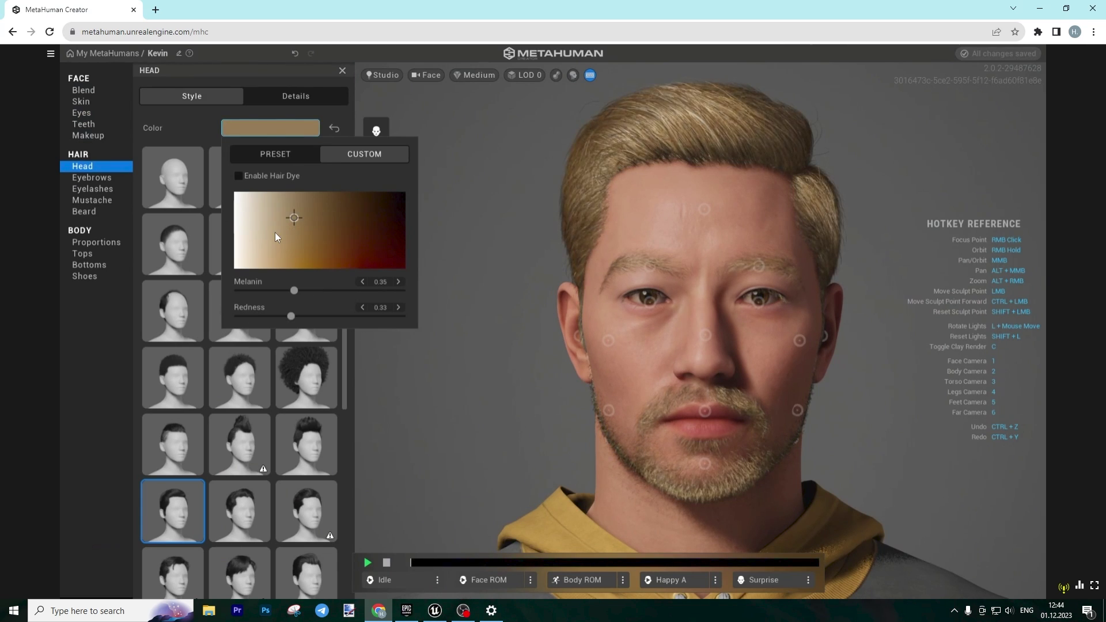
left_click(337, 224)
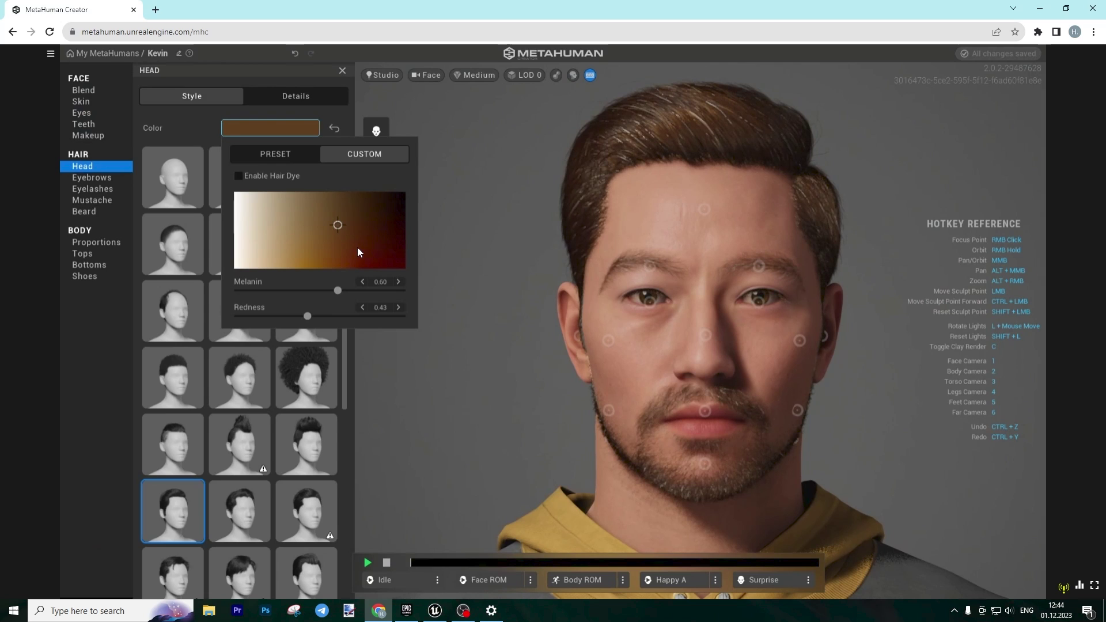
left_click_drag(356, 242, 324, 260)
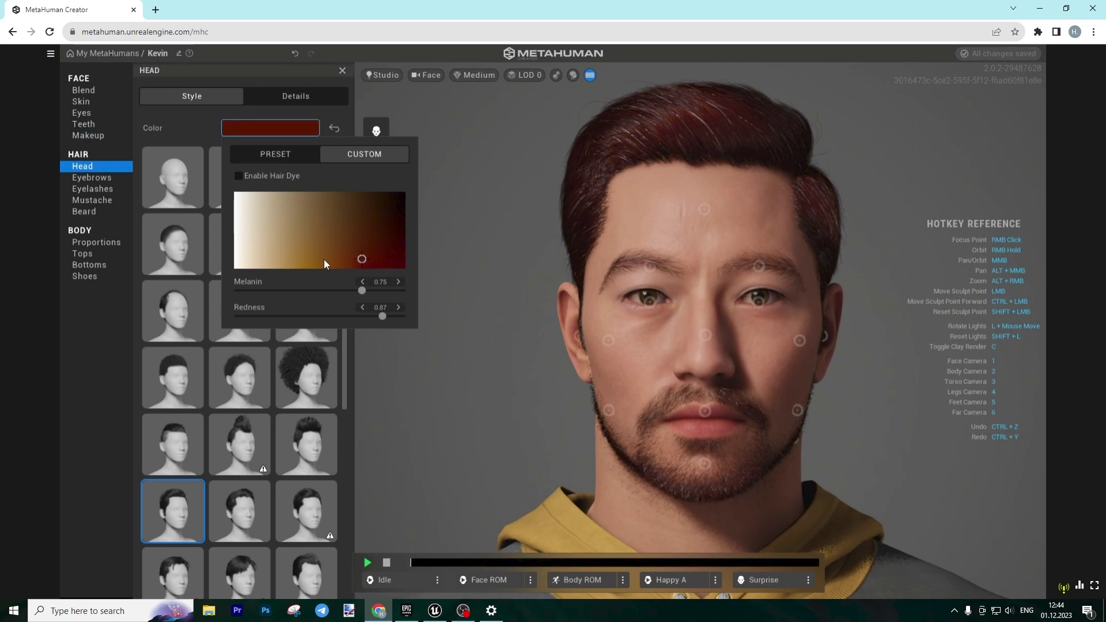
left_click_drag(385, 203, 361, 210)
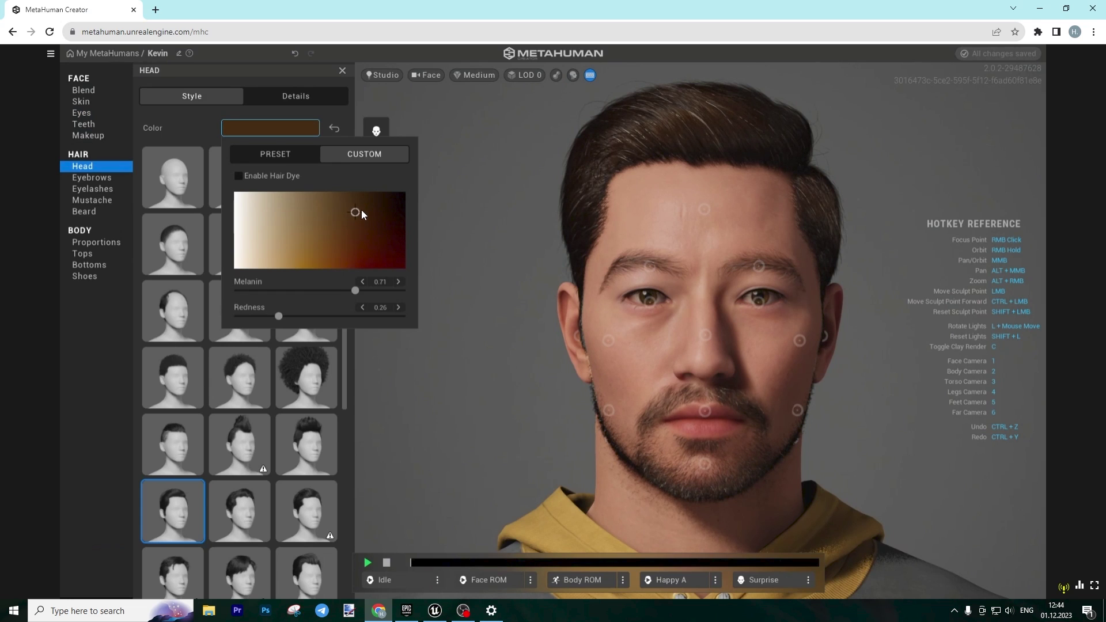
Try a Salt & Pepper amount of 0.77 on the head hair and settle on 0.00
left_click(294, 104)
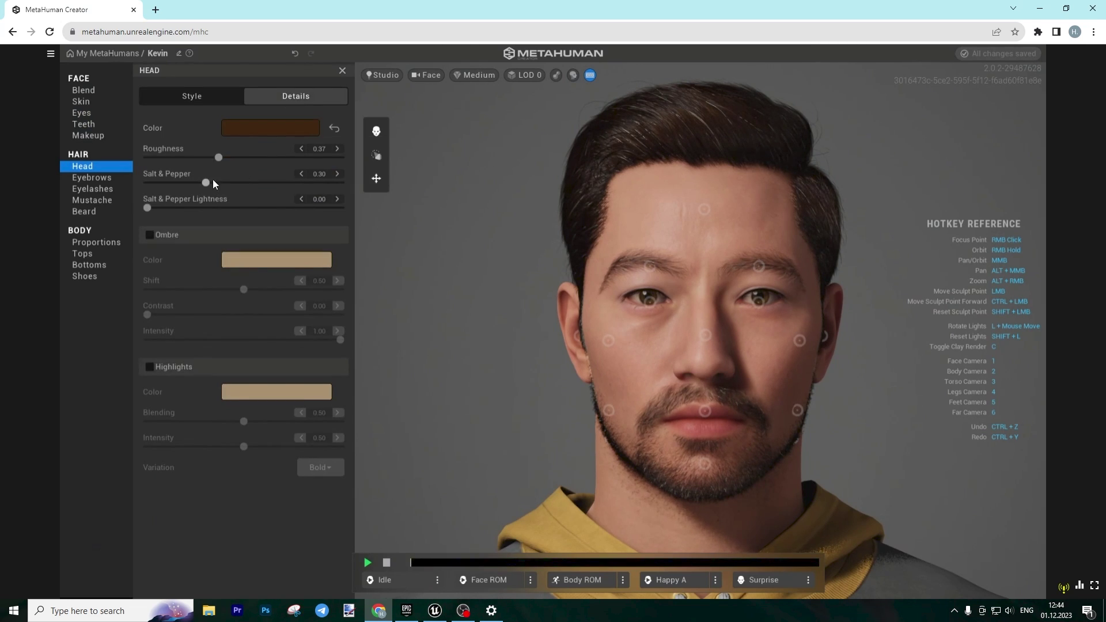
left_click_drag(213, 182, 294, 183)
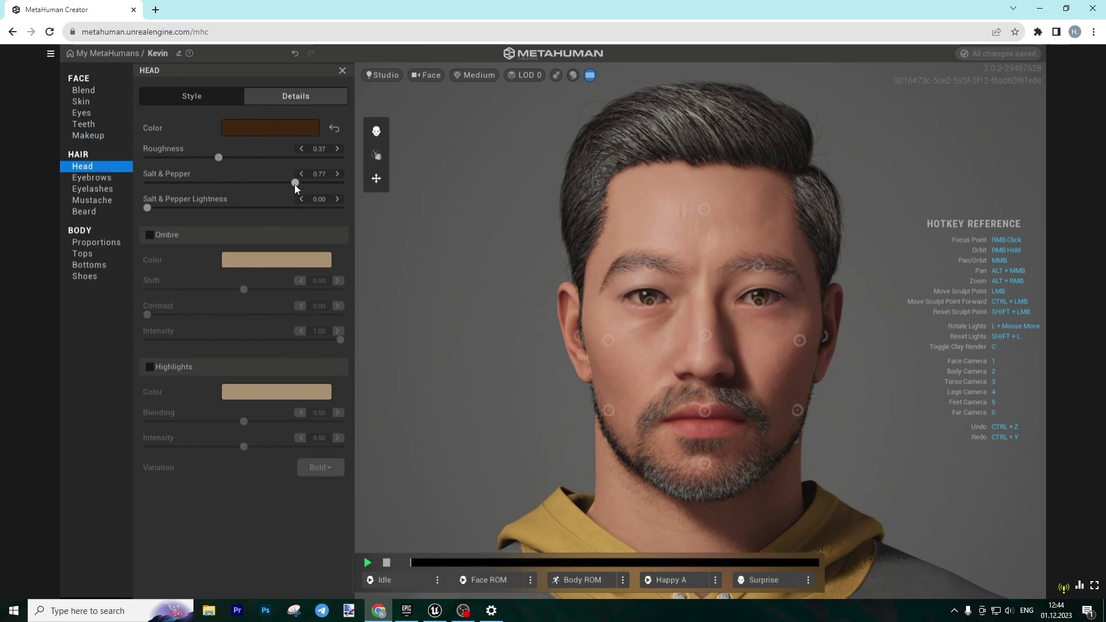
left_click_drag(297, 185, 149, 184)
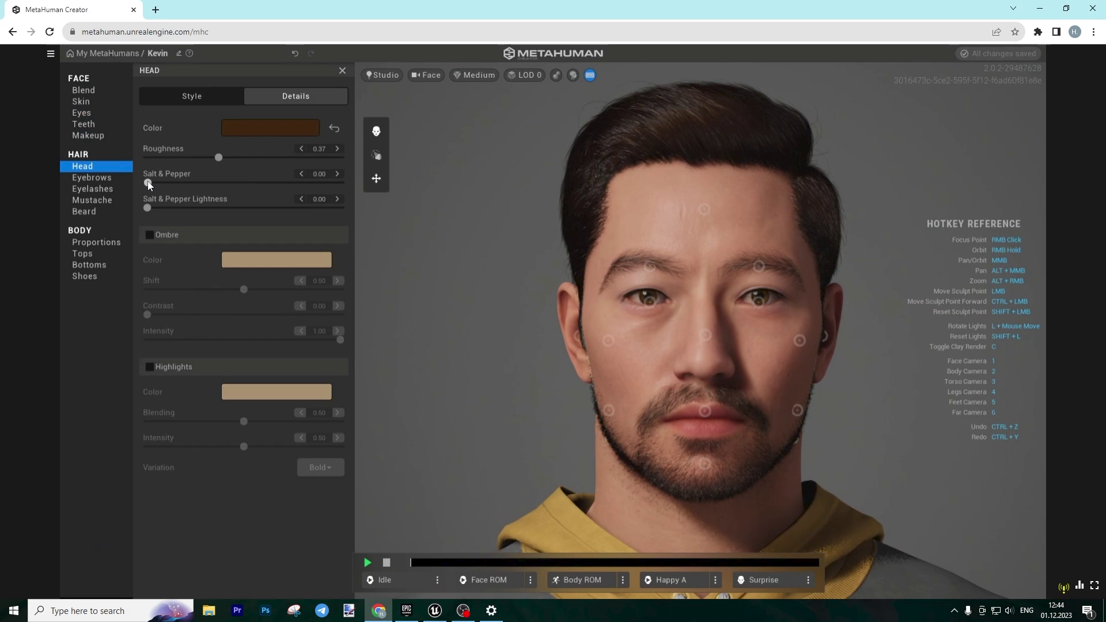
Compare the fuller neighbouring eyelash style with Short Sparse in side view and keep Short Sparse
left_click(108, 191)
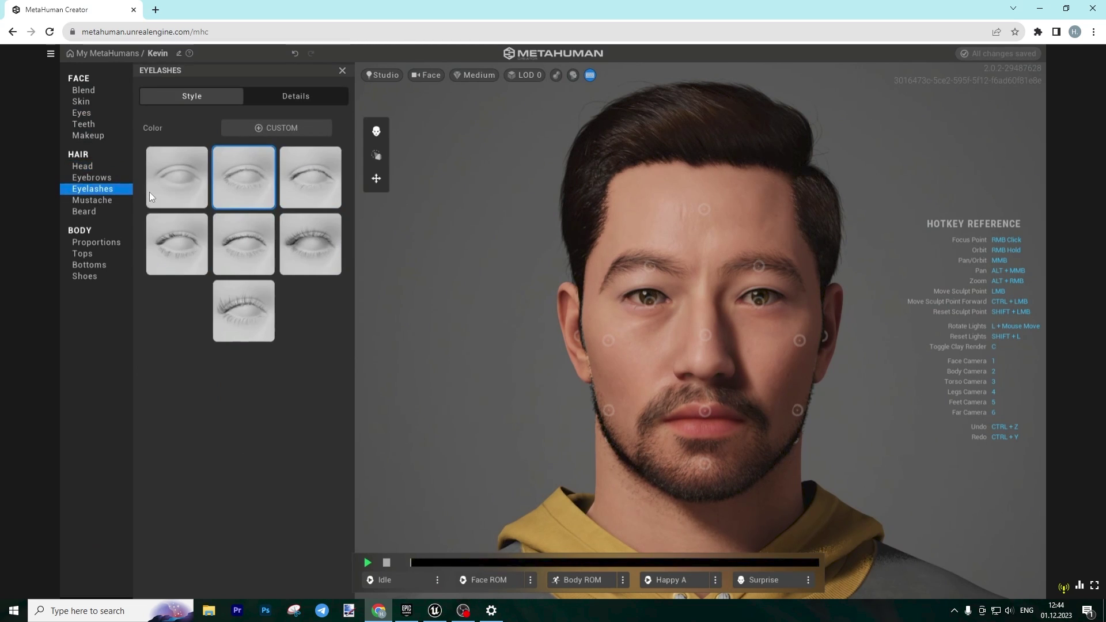
left_click(317, 167)
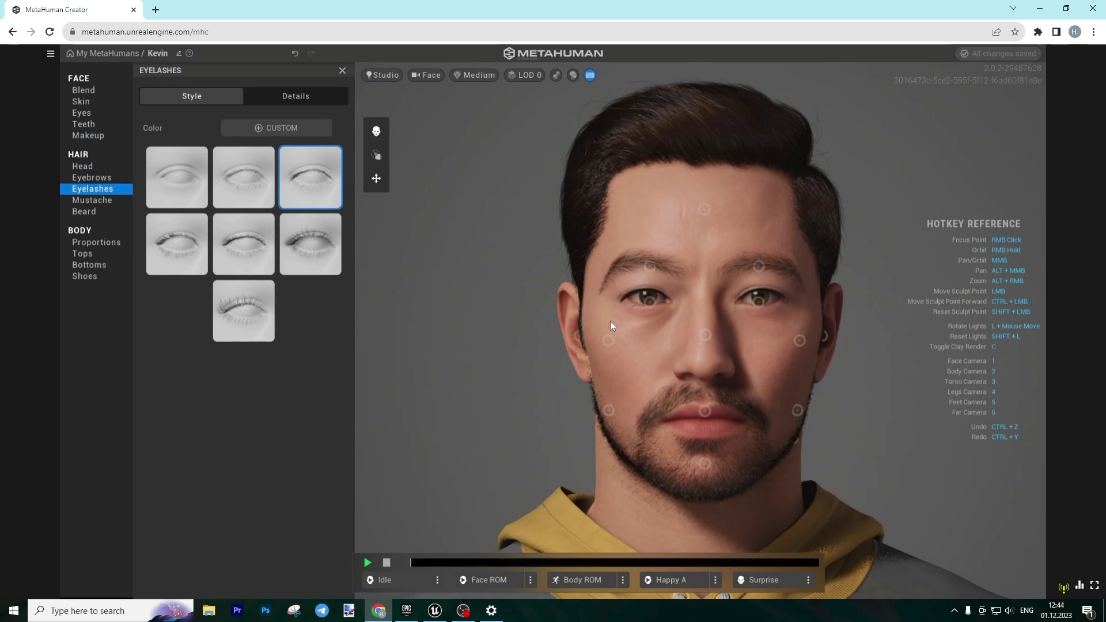
right_click_drag(583, 309, 854, 382)
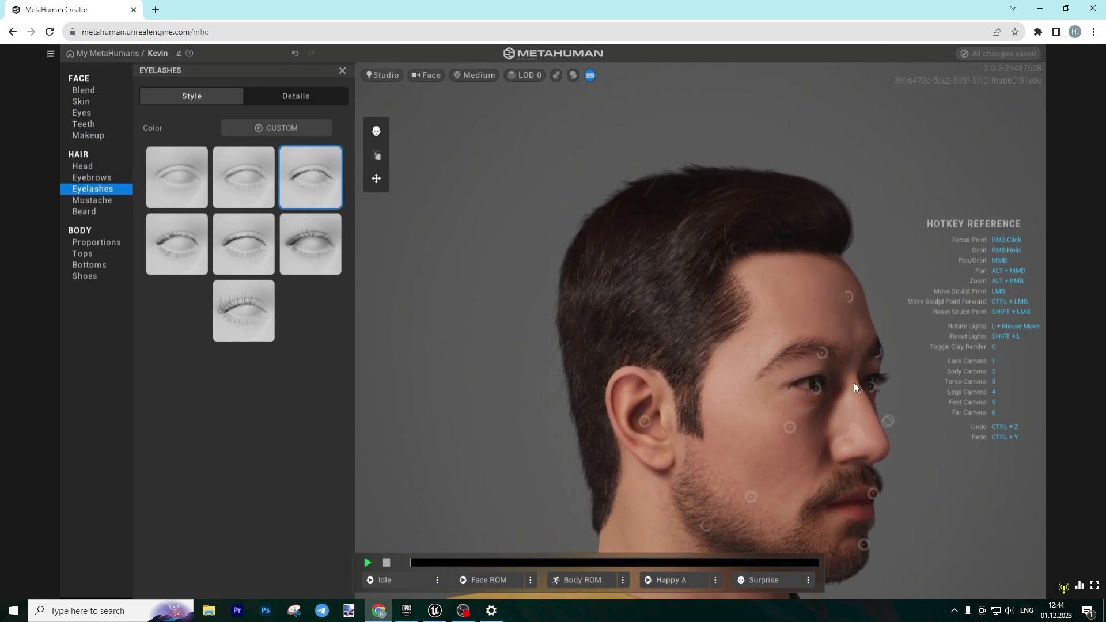
left_click(238, 171)
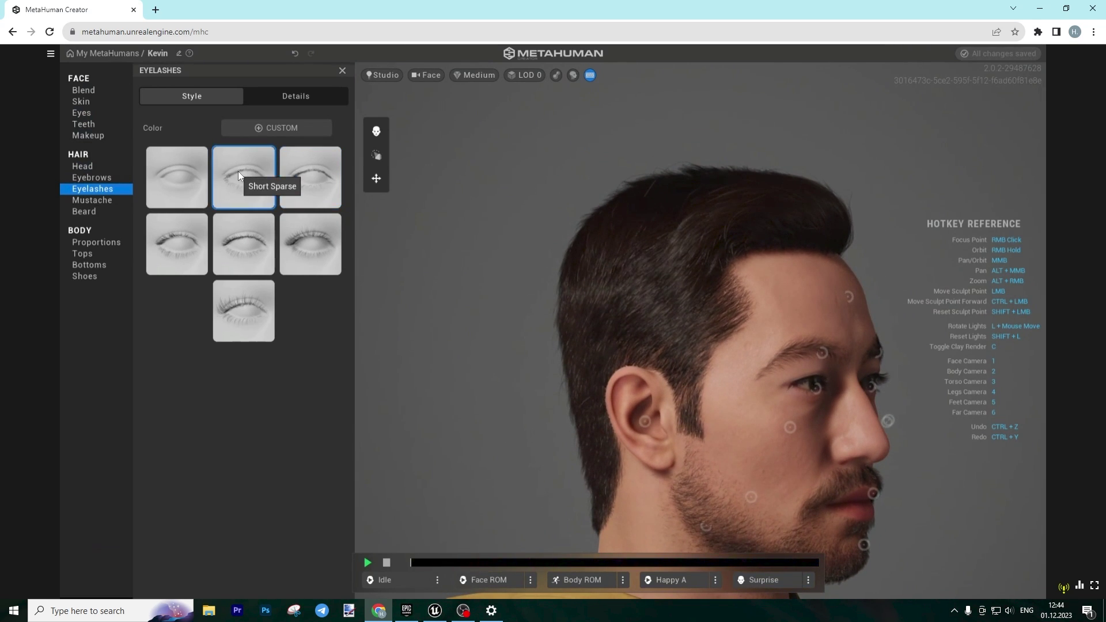
right_click_drag(755, 403, 507, 361)
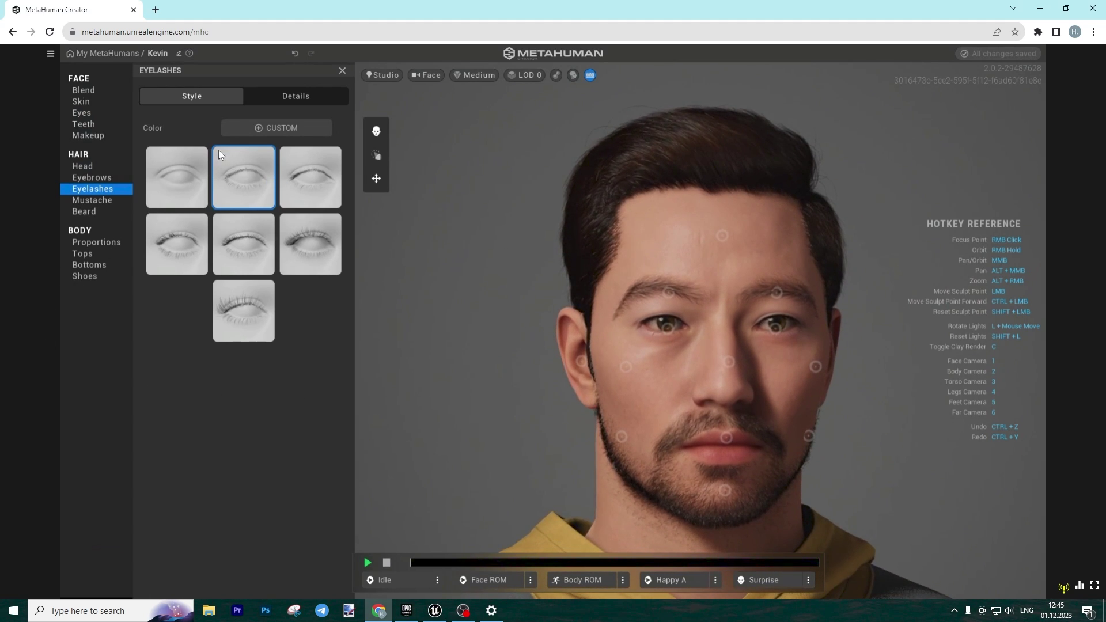
Review the available mustache and beard styles against the facial hair on the character
left_click(87, 200)
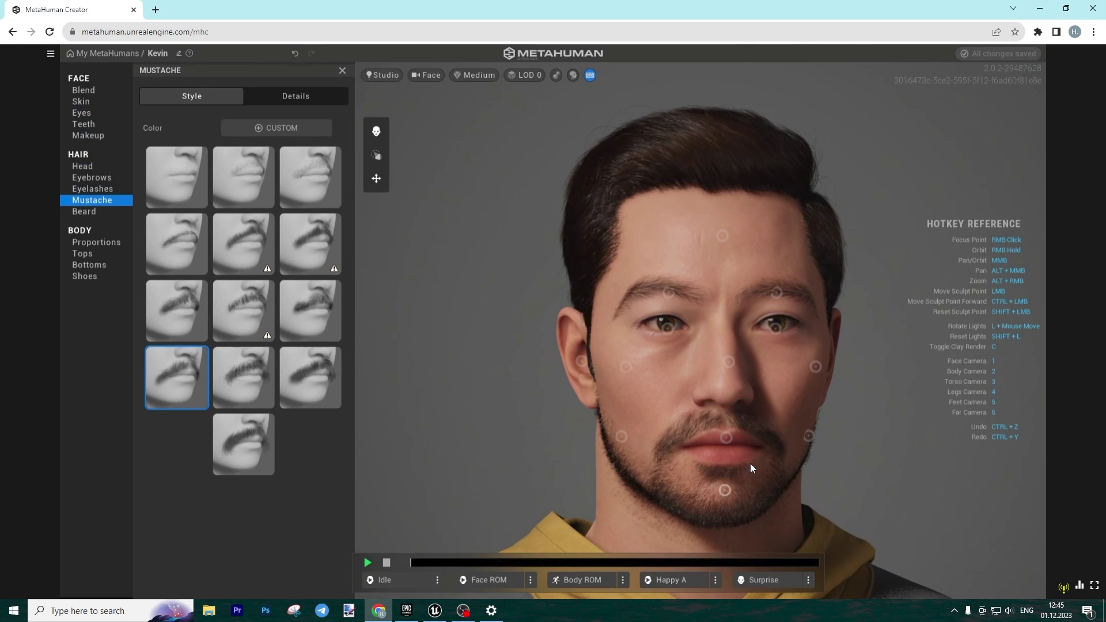
left_click(90, 212)
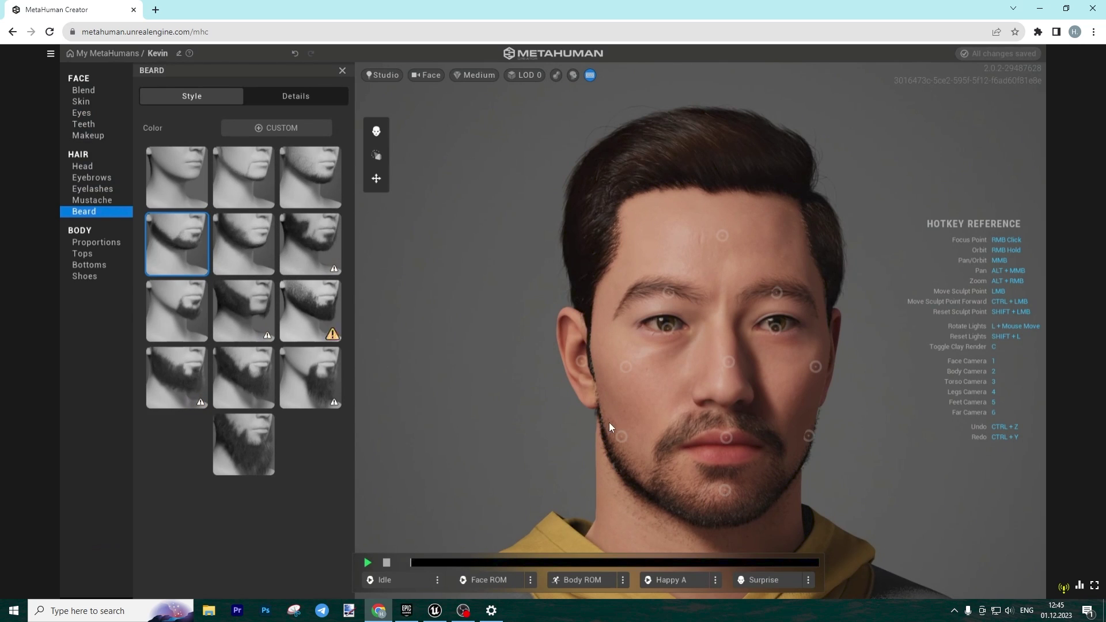
middle_click_drag(738, 431, 710, 461)
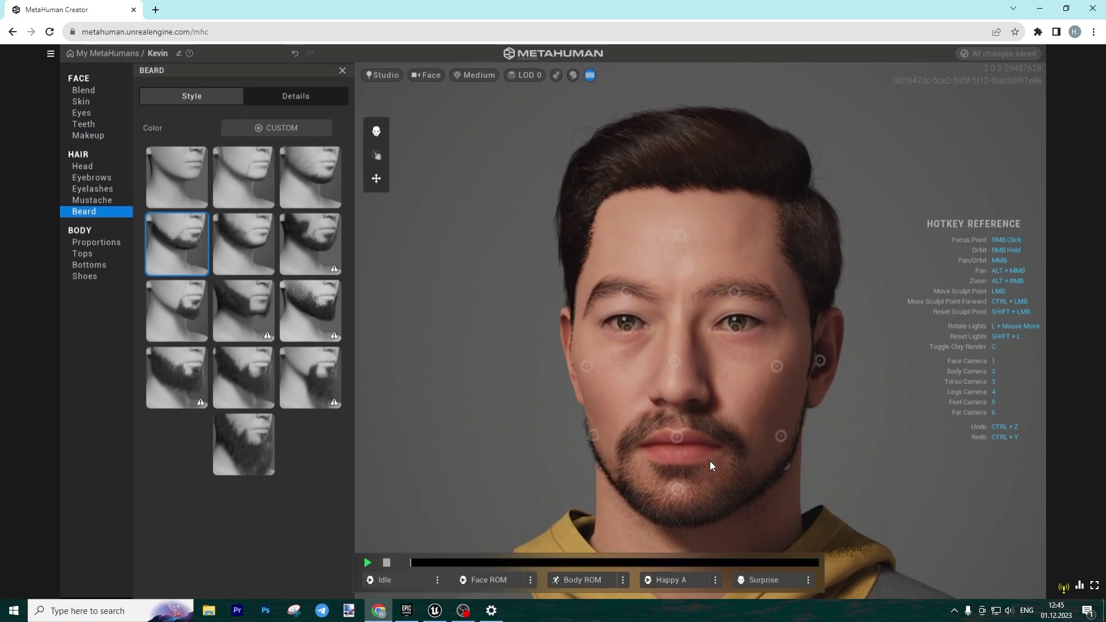
Give the character Tall proportions, trying the heavy and slim male builds in full-body view, and settle on the athletic male build
left_click(83, 243)
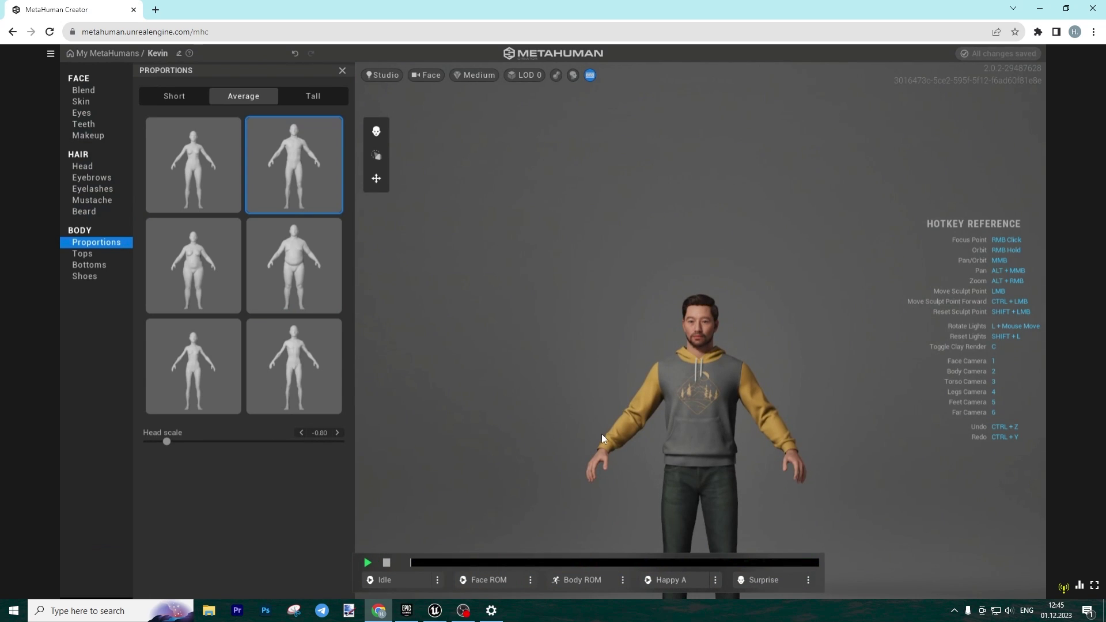
left_click(325, 100)
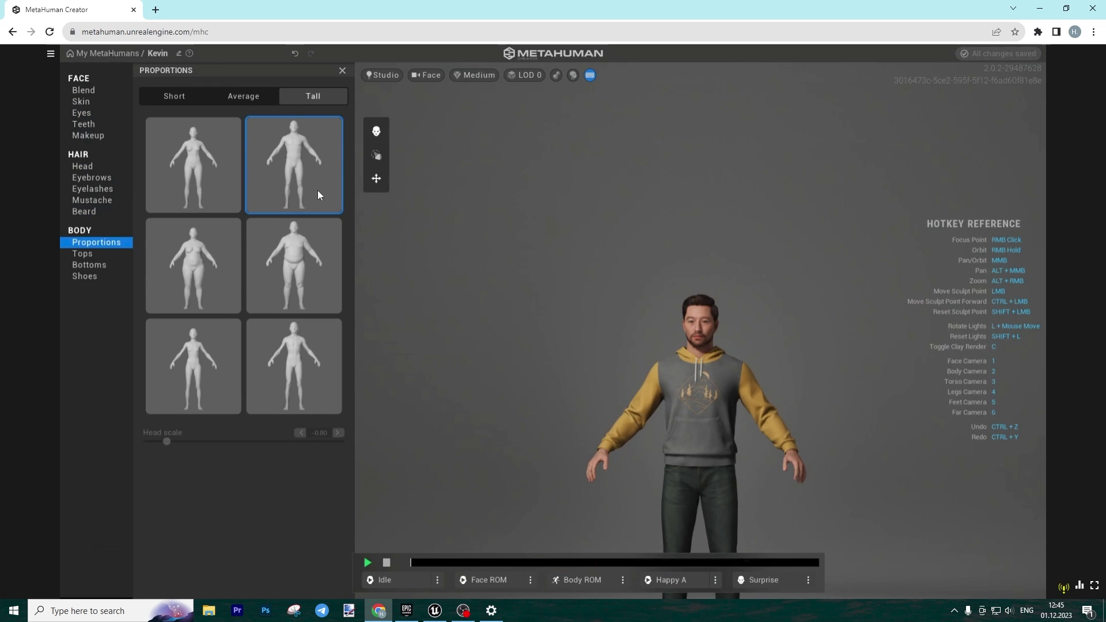
left_click(309, 264)
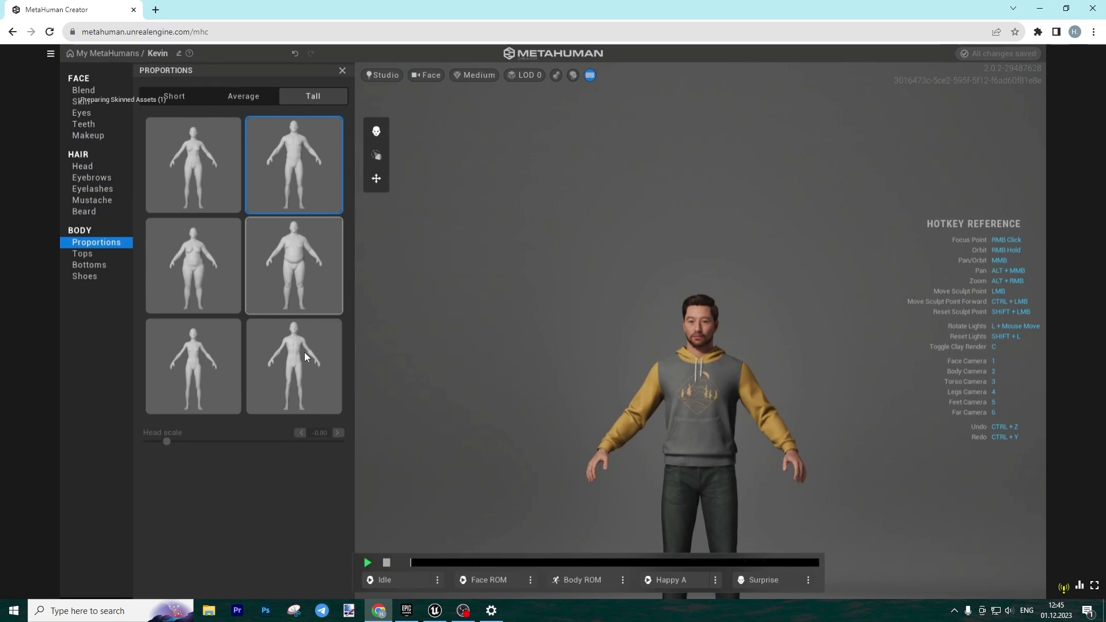
left_click(325, 370)
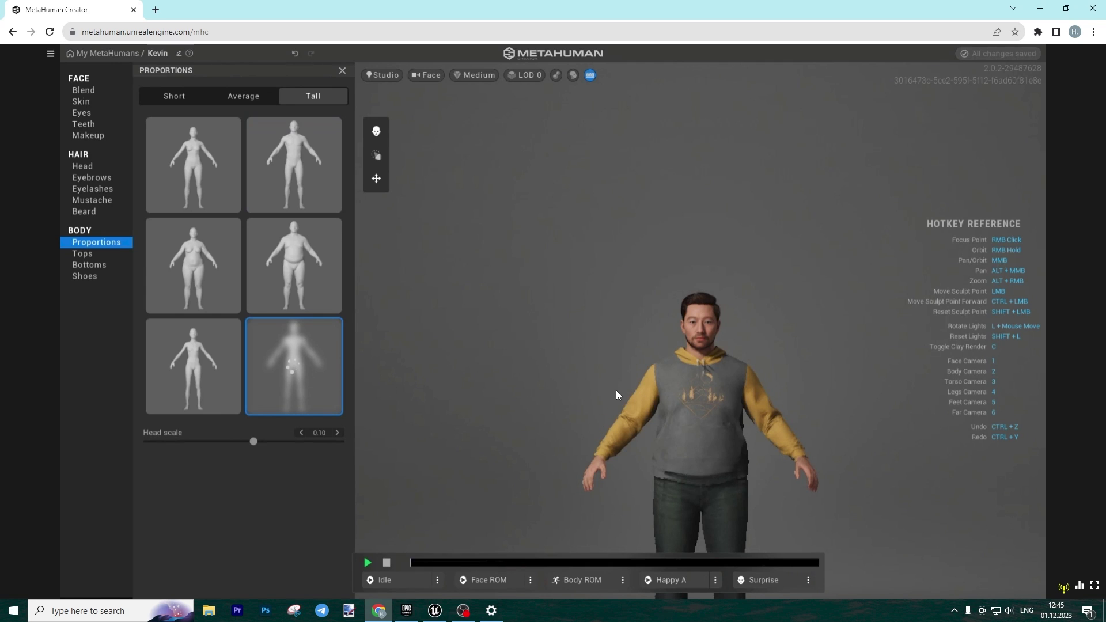
key("1")
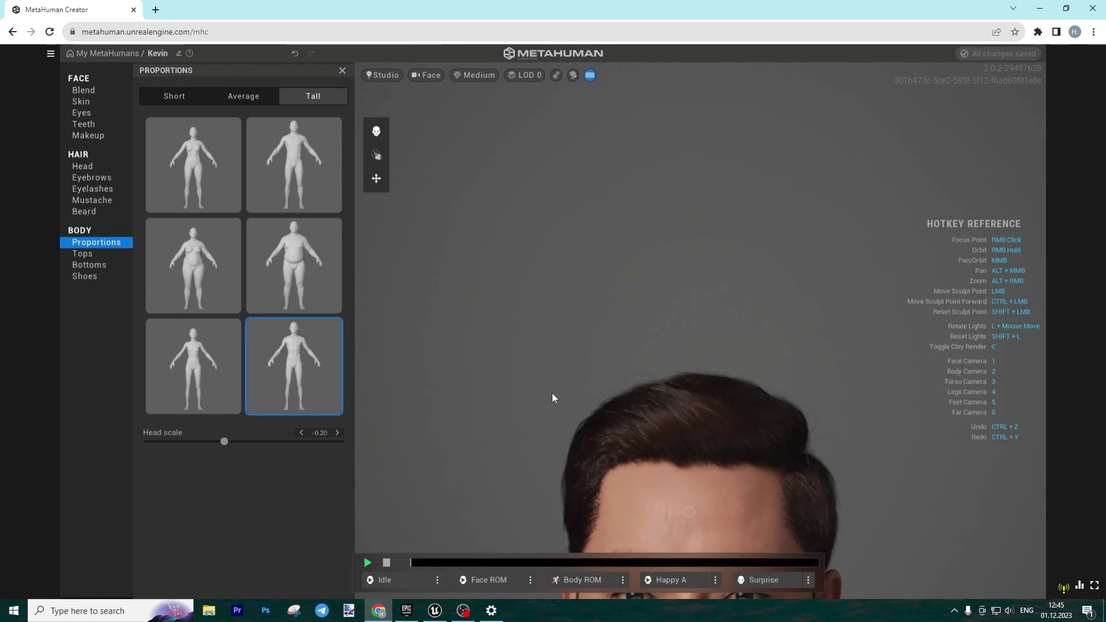
left_click(431, 75)
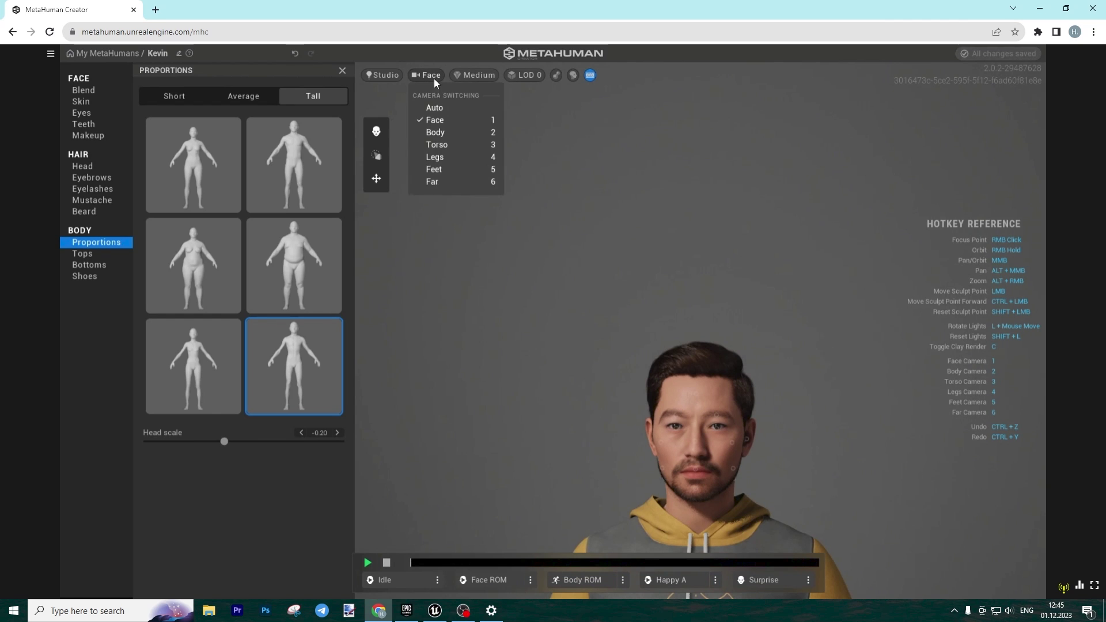
left_click(438, 133)
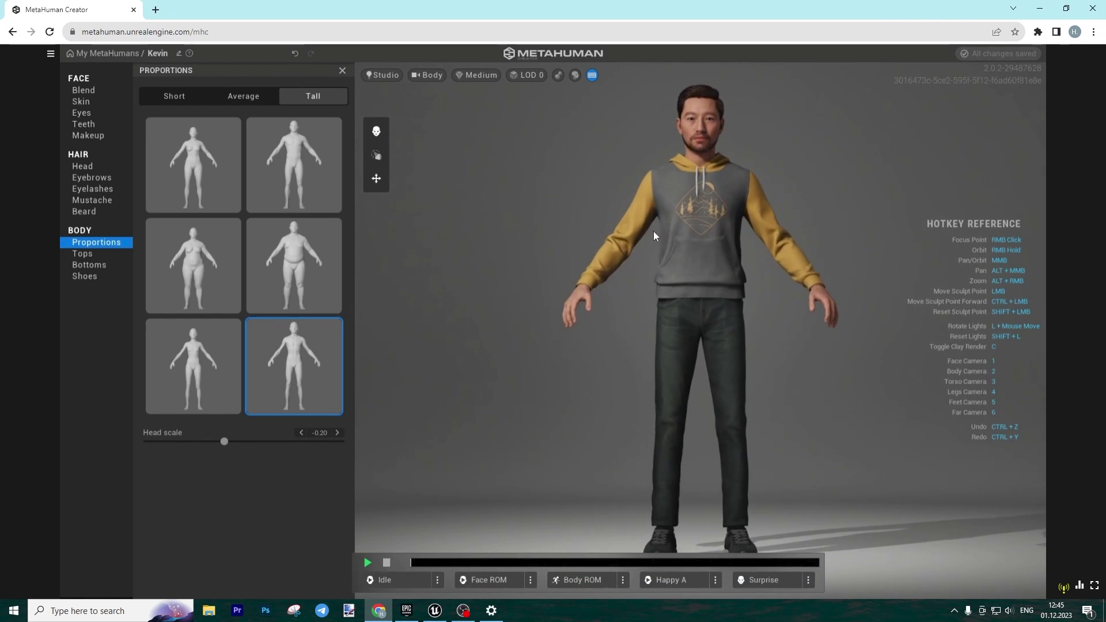
left_click(313, 175)
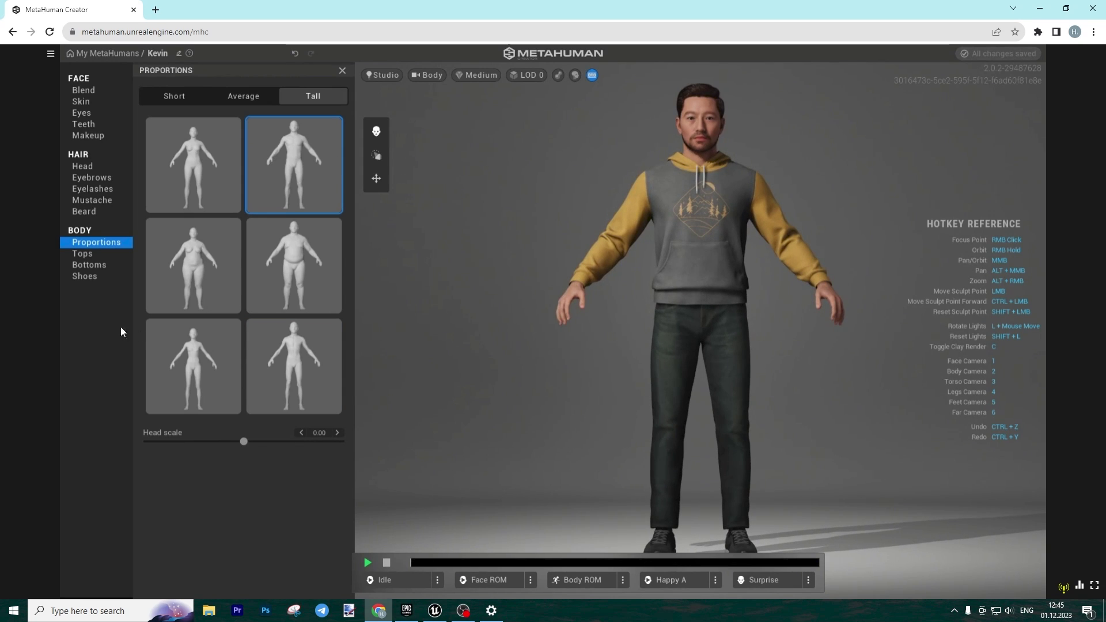
Set the top and bottoms to None and change the shoes to flip-flops
left_click(85, 255)
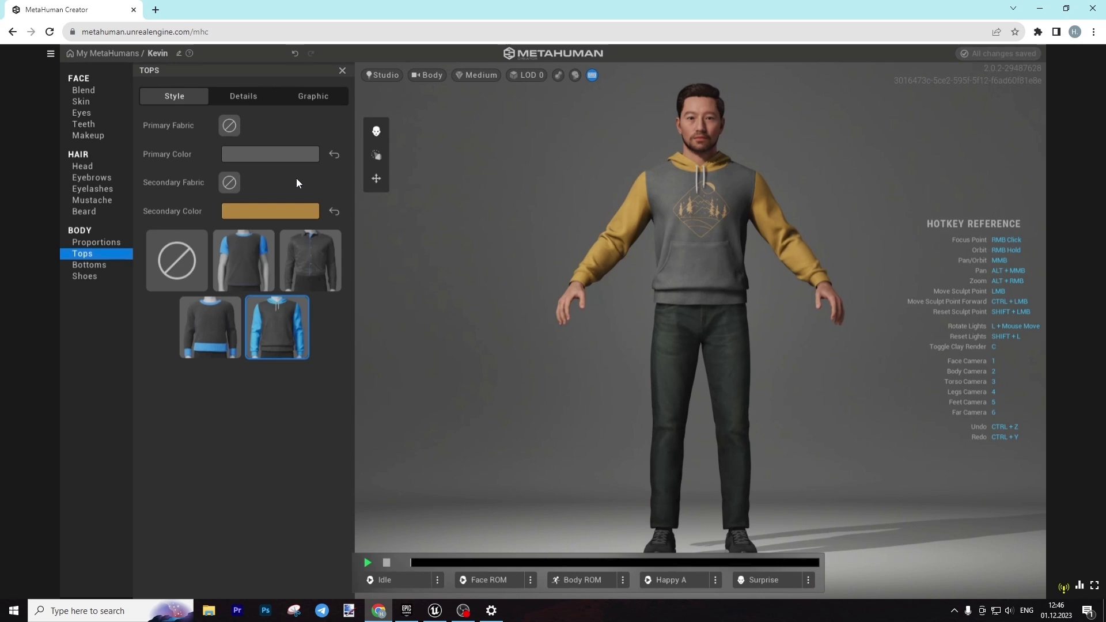
left_click(169, 254)
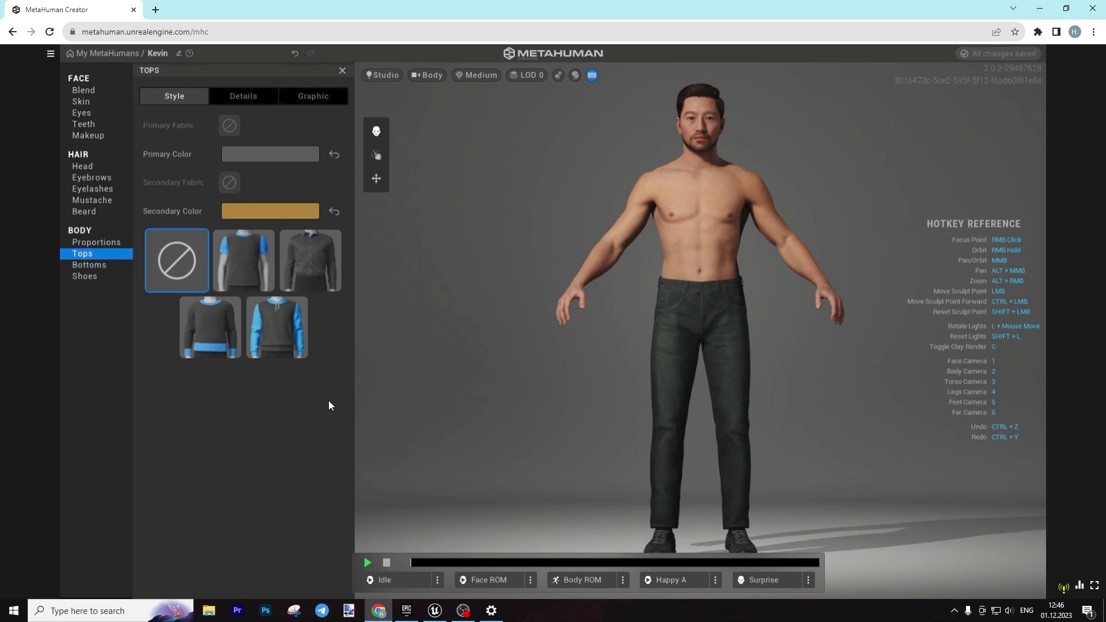
left_click(93, 266)
left_click(170, 264)
left_click(82, 277)
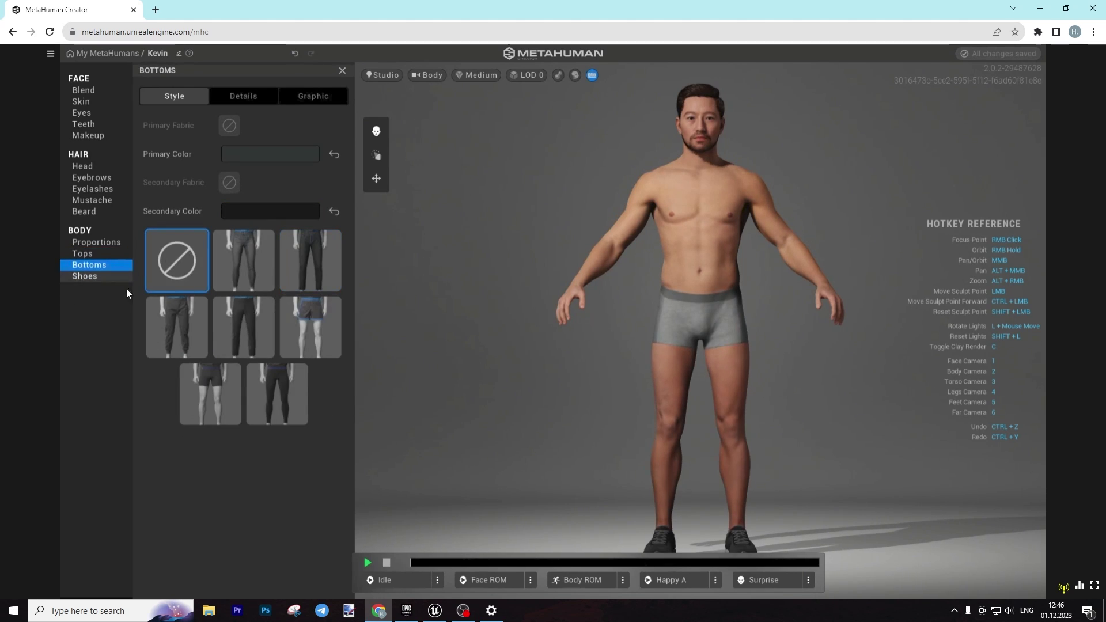
left_click(183, 263)
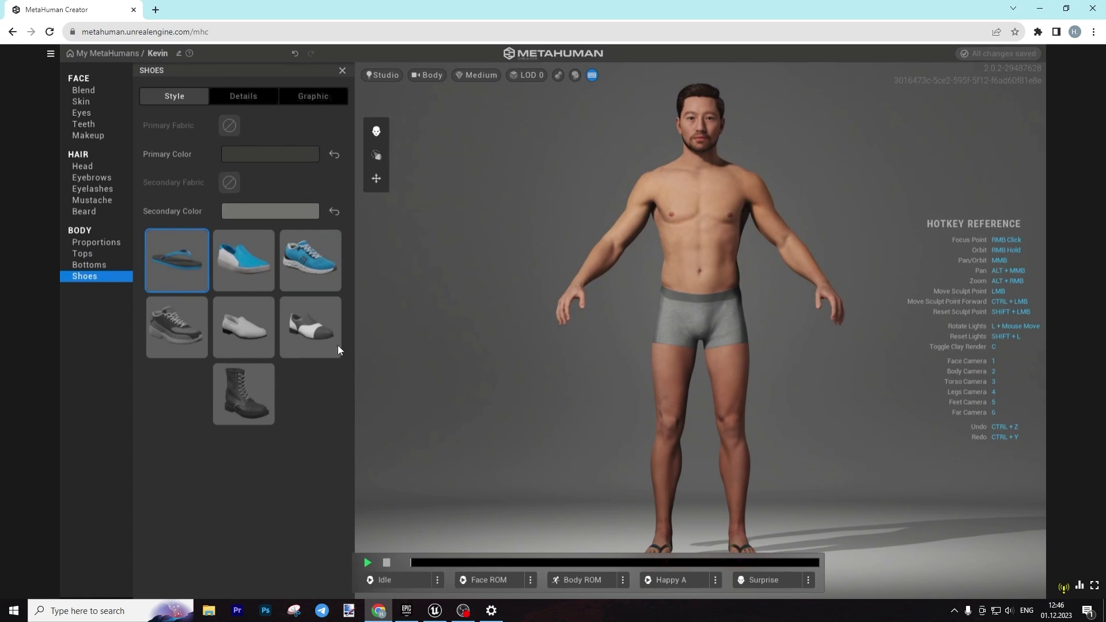
left_click(97, 266)
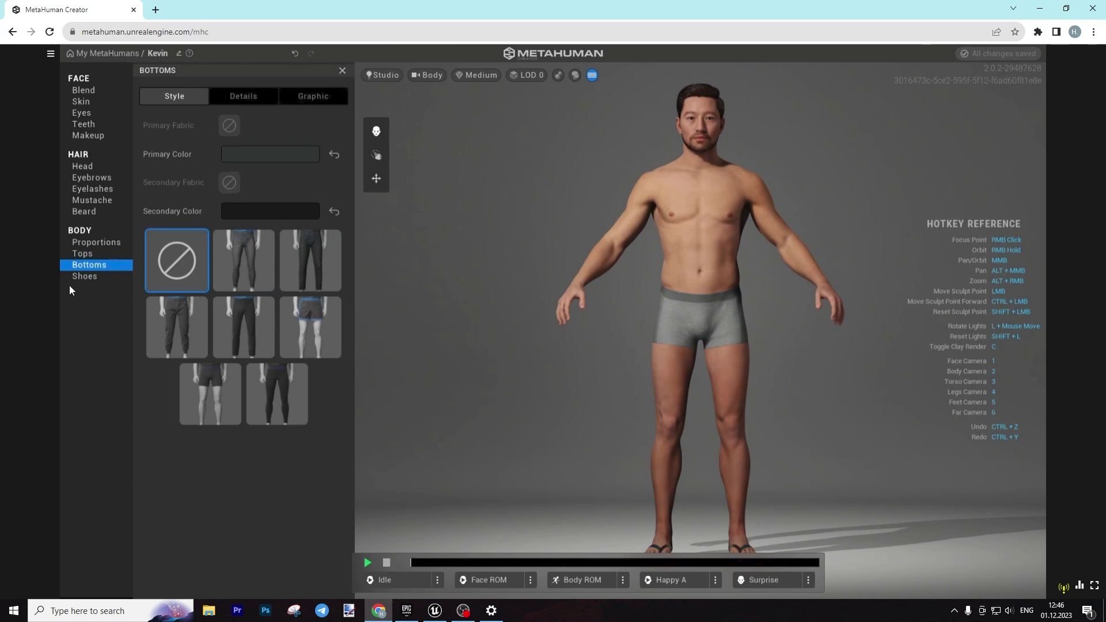
left_click(89, 254)
left_click(96, 241)
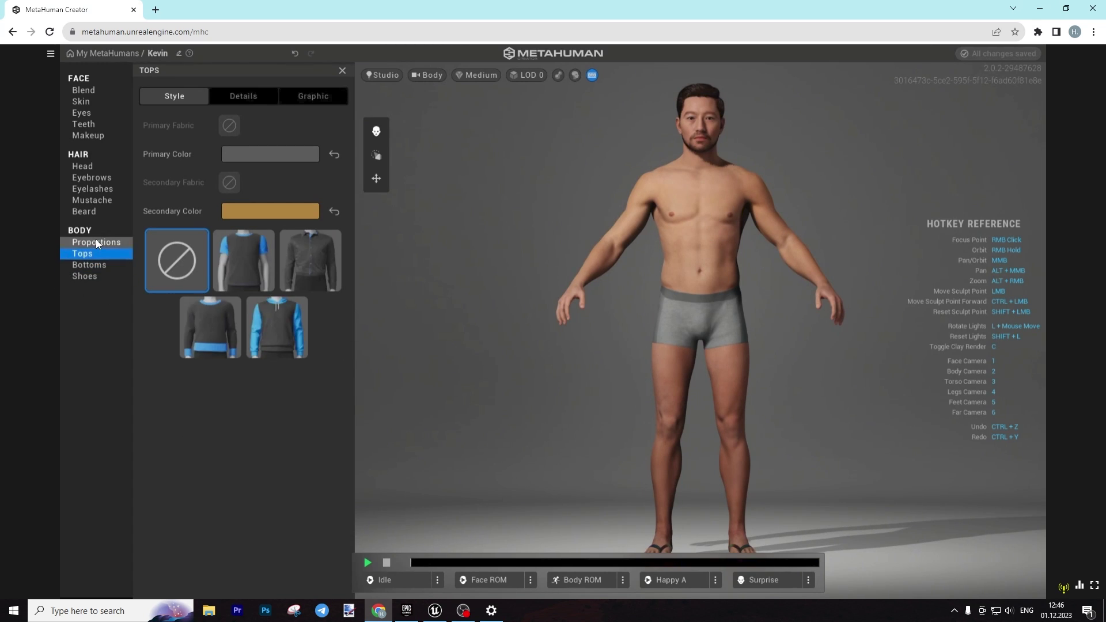
left_click(96, 245)
Try the Crewneck T-shirt and the Sweater as the character's top
left_click(103, 254)
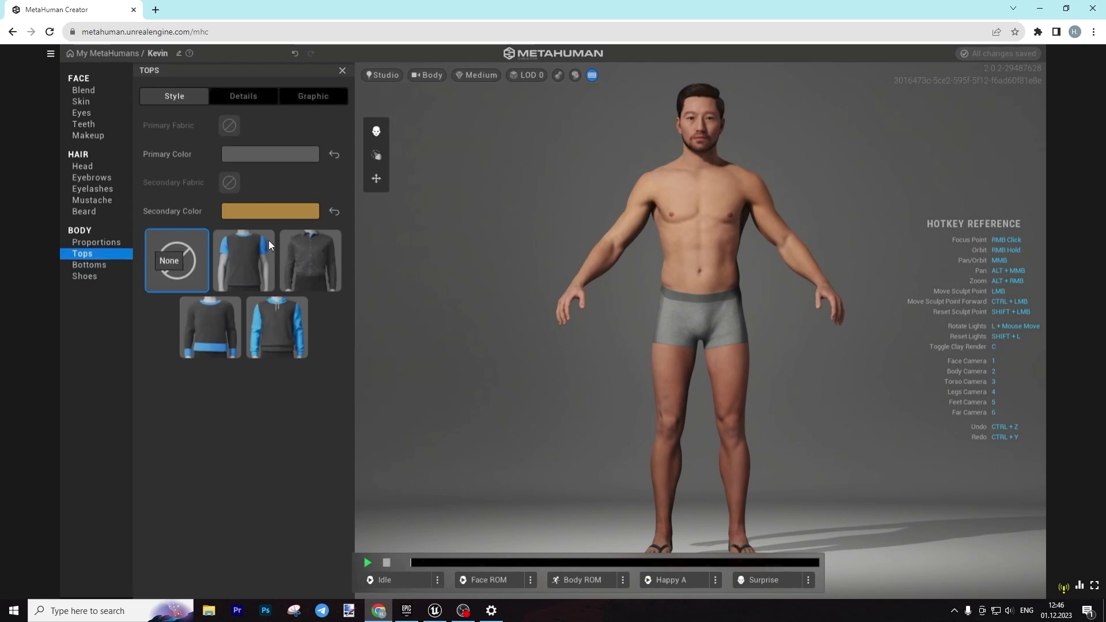
left_click(260, 257)
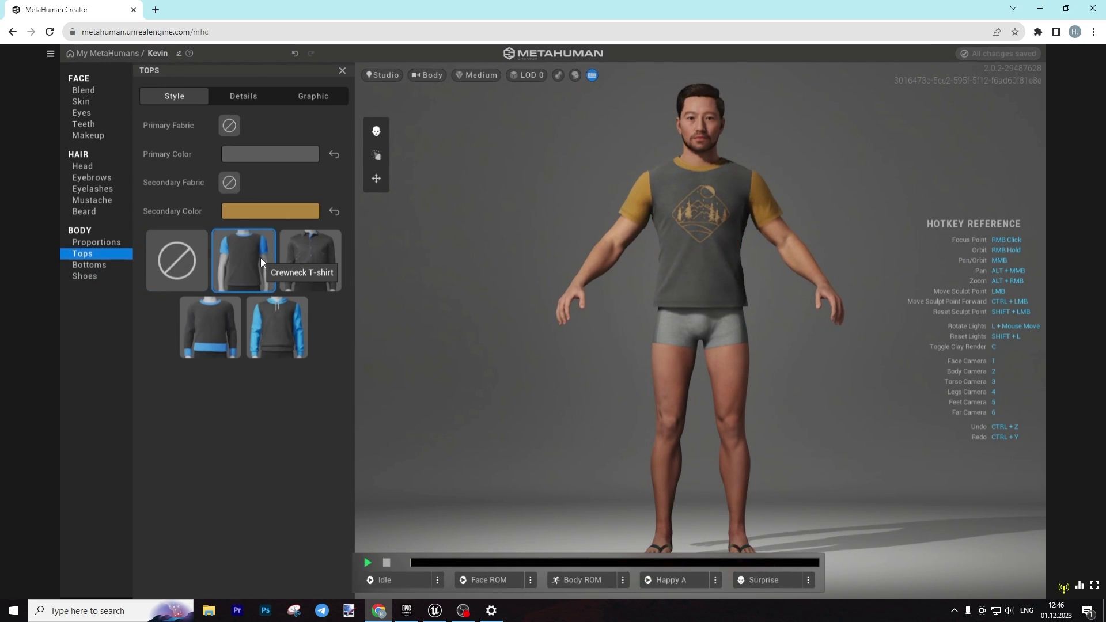
left_click(214, 340)
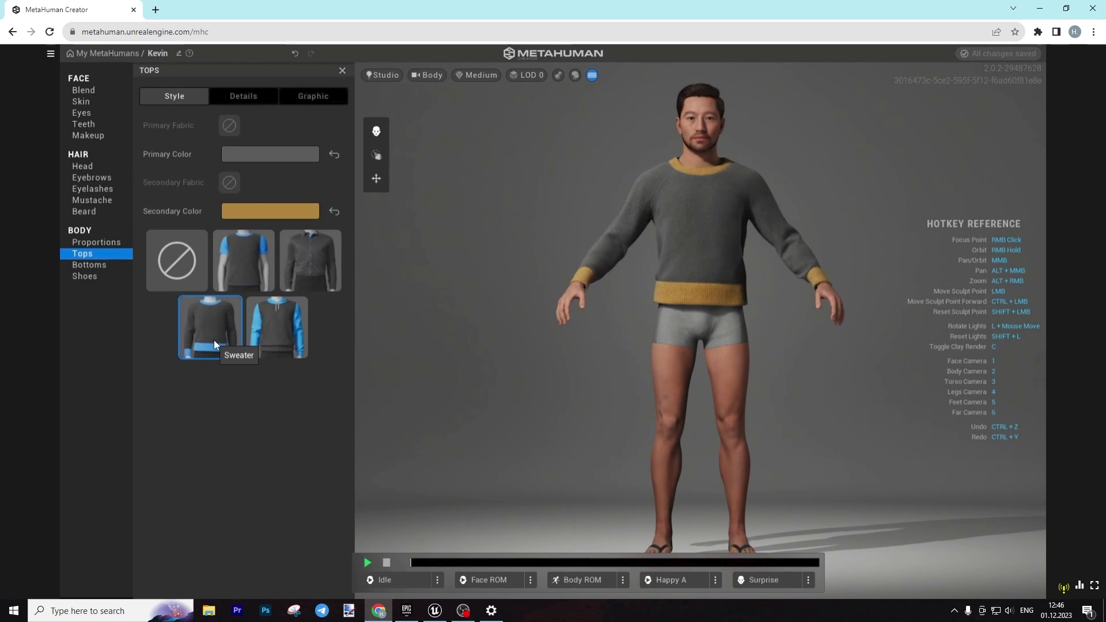
Change the sweater's secondary color to neutral gray with saturation 0.00 and value 0.33, hex 555555
left_click(257, 209)
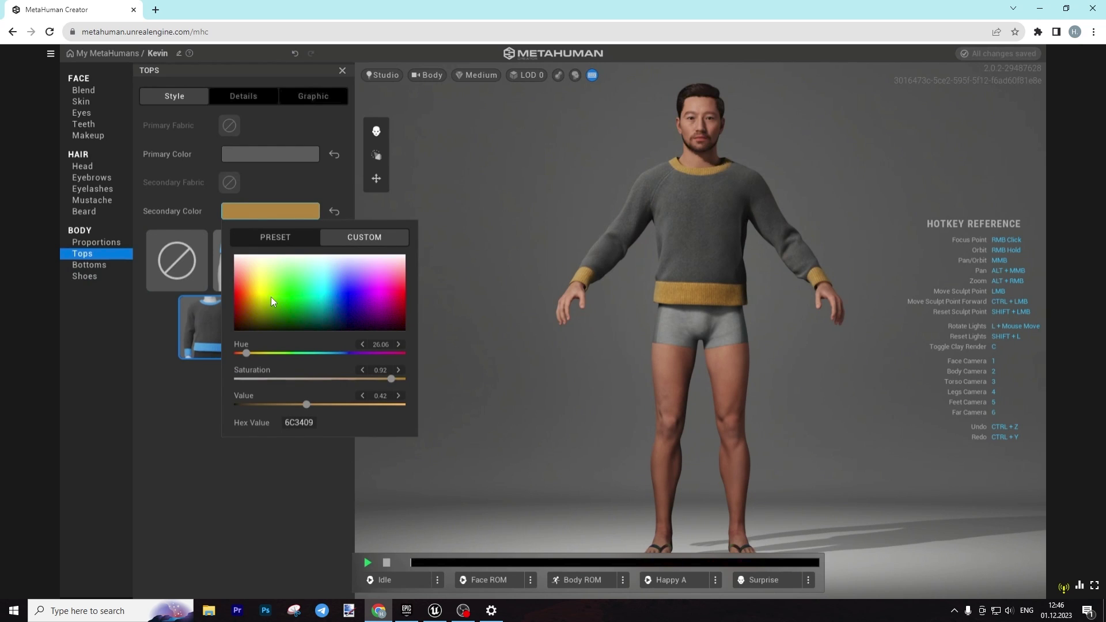
left_click_drag(272, 256, 195, 248)
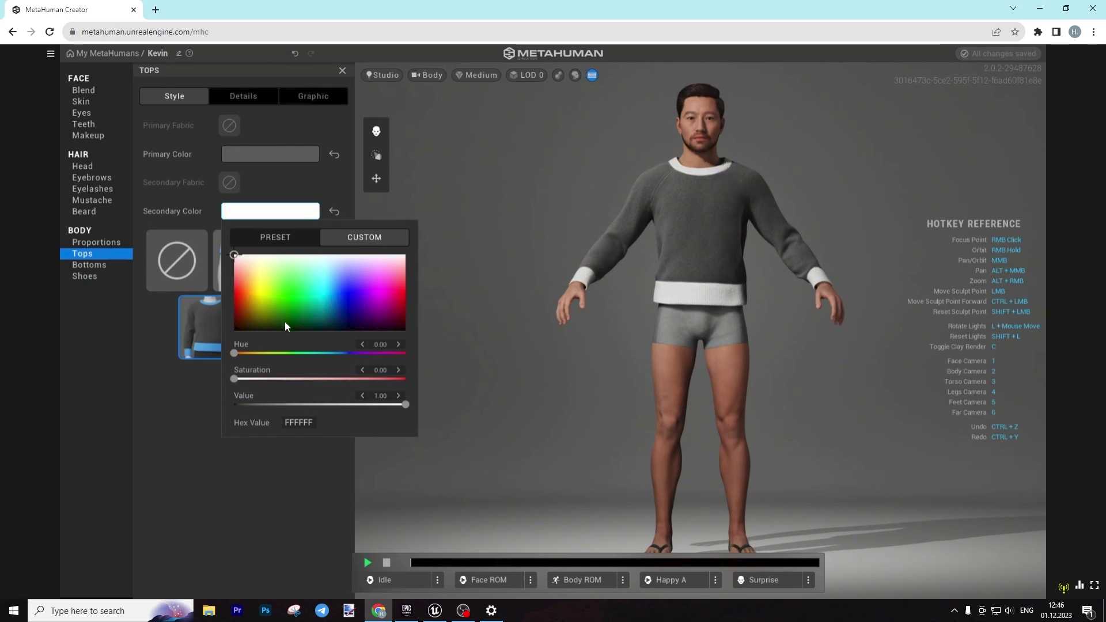
left_click_drag(376, 407, 291, 405)
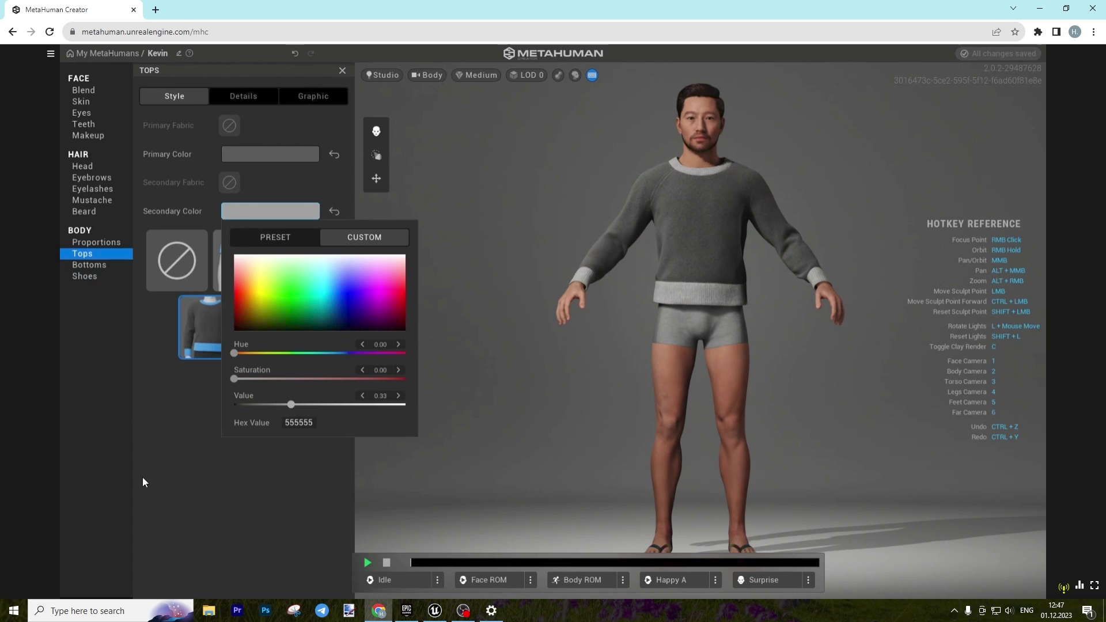
left_click(164, 445)
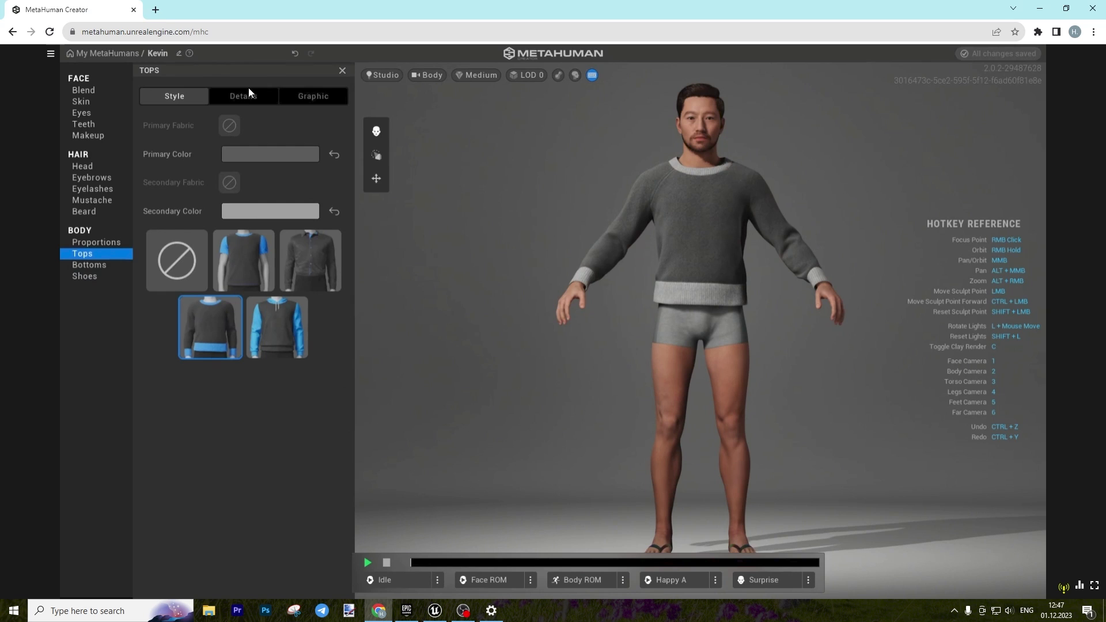
Try the Crewneck T-shirt with the Headphones graphic, and switch the top back to the Sweater
left_click(83, 265)
left_click(89, 252)
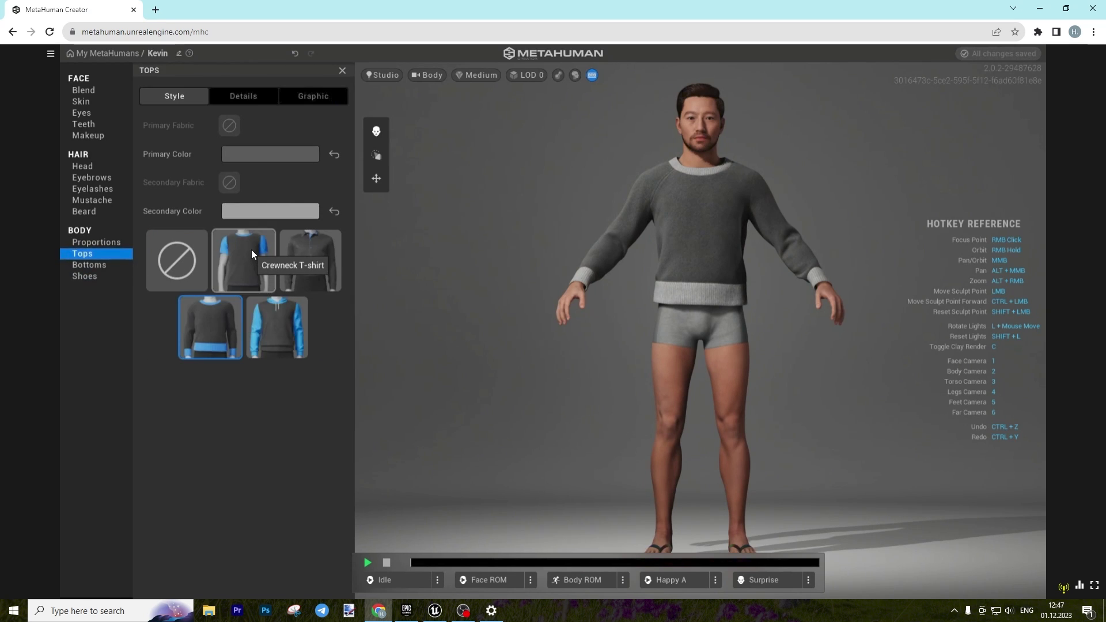
left_click(254, 268)
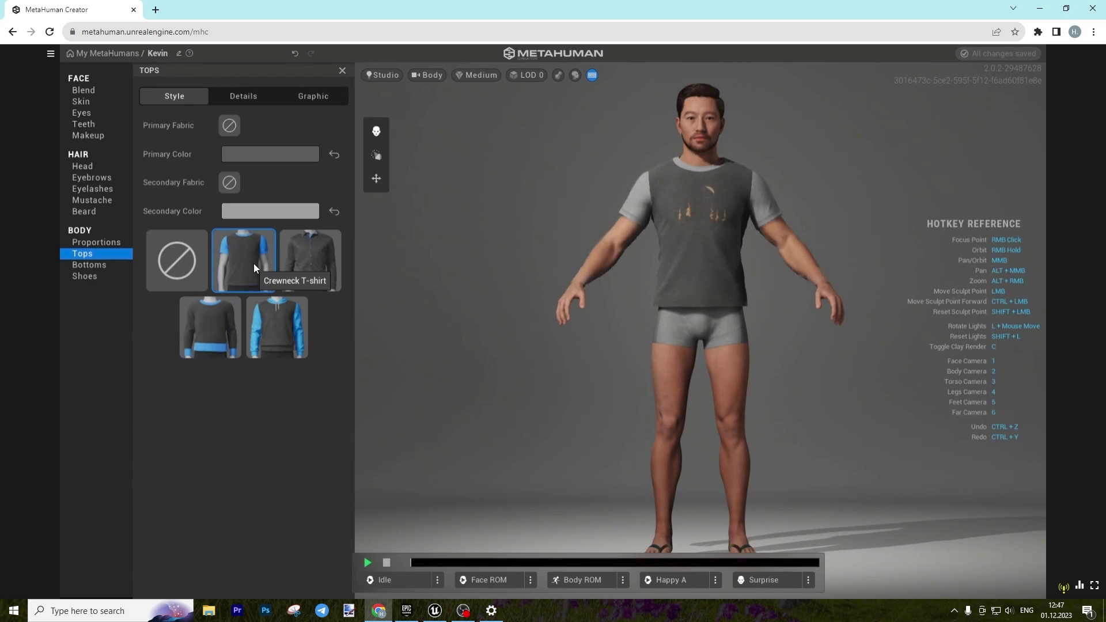
left_click(315, 97)
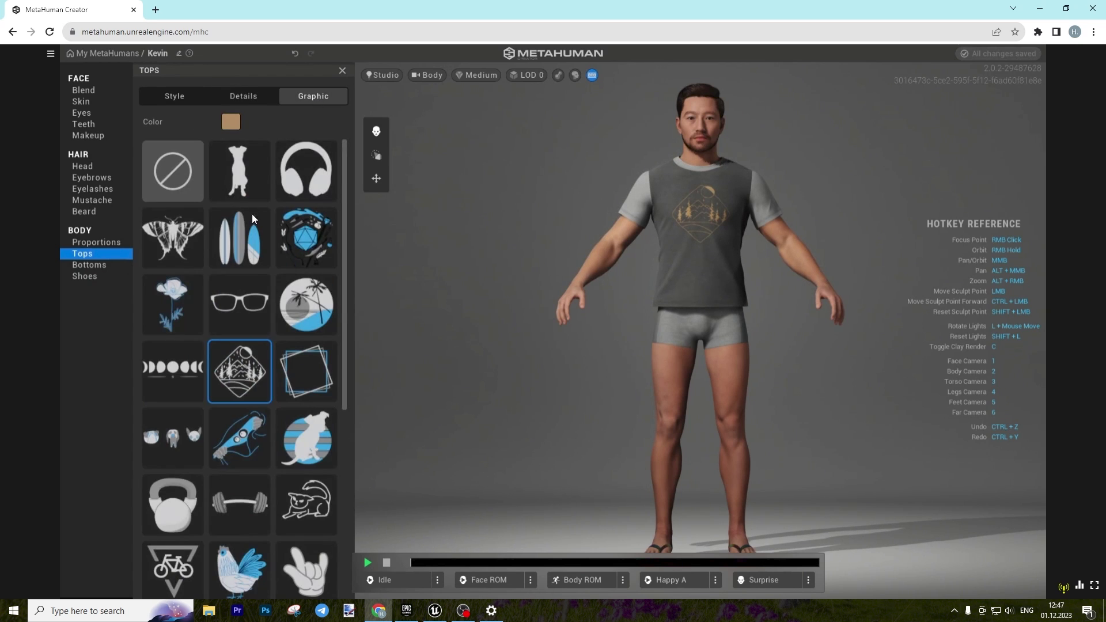
left_click(297, 170)
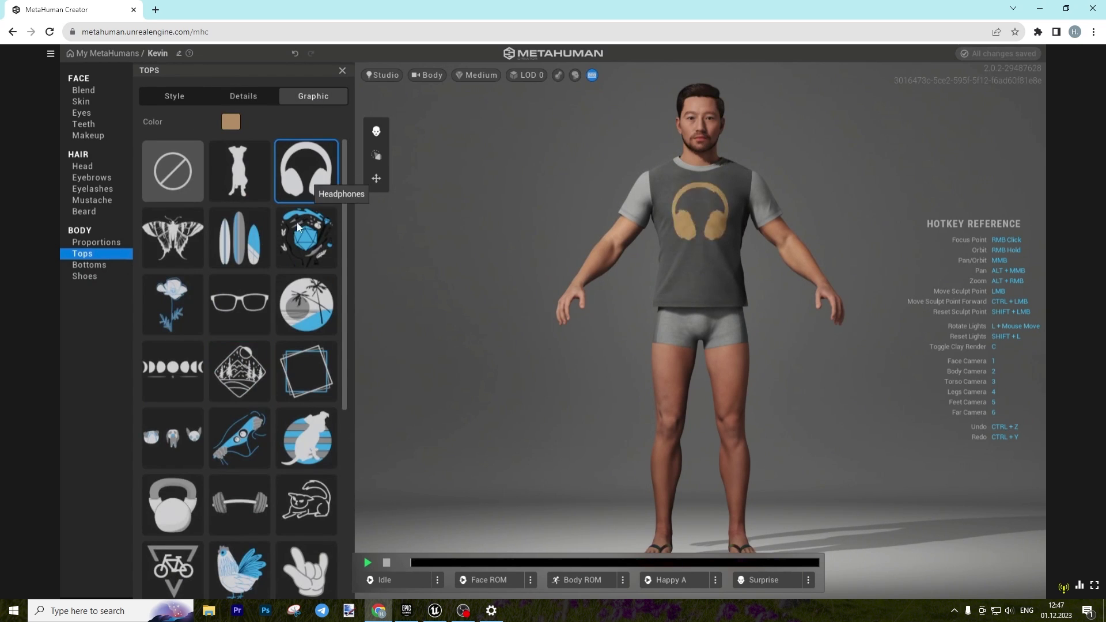
left_click(168, 99)
left_click(216, 315)
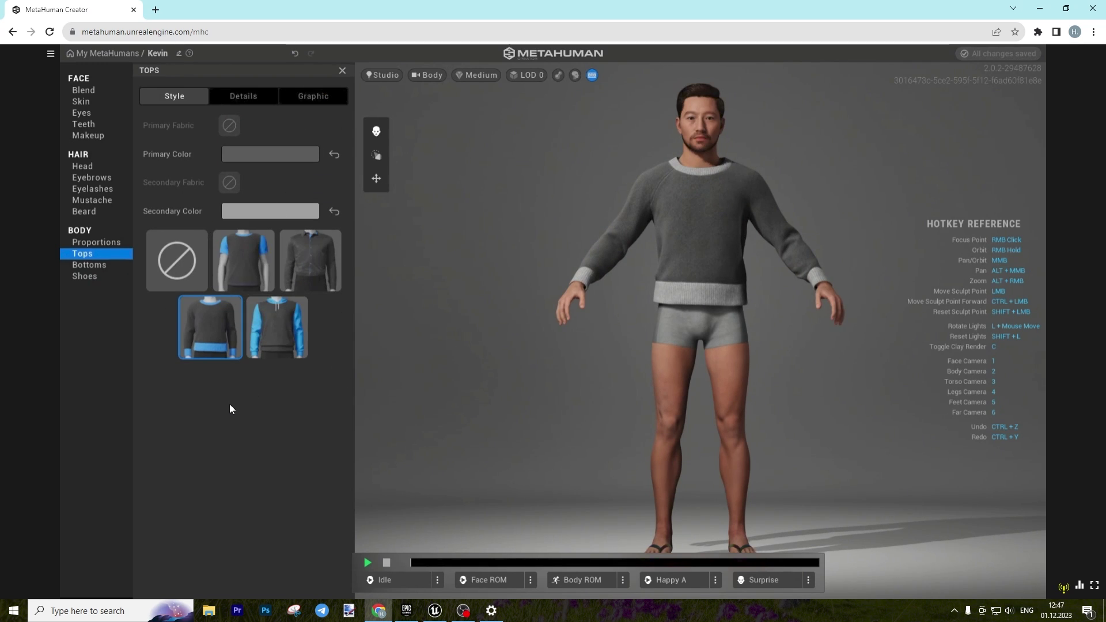
Dress the character in the Jeans as bottoms
left_click(78, 265)
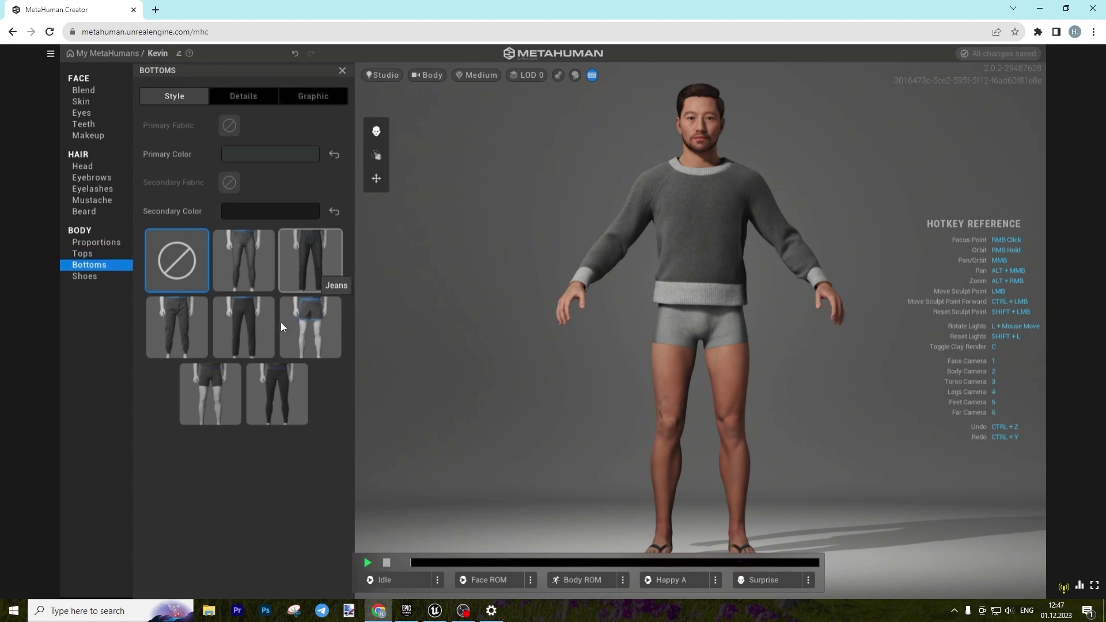
left_click(185, 330)
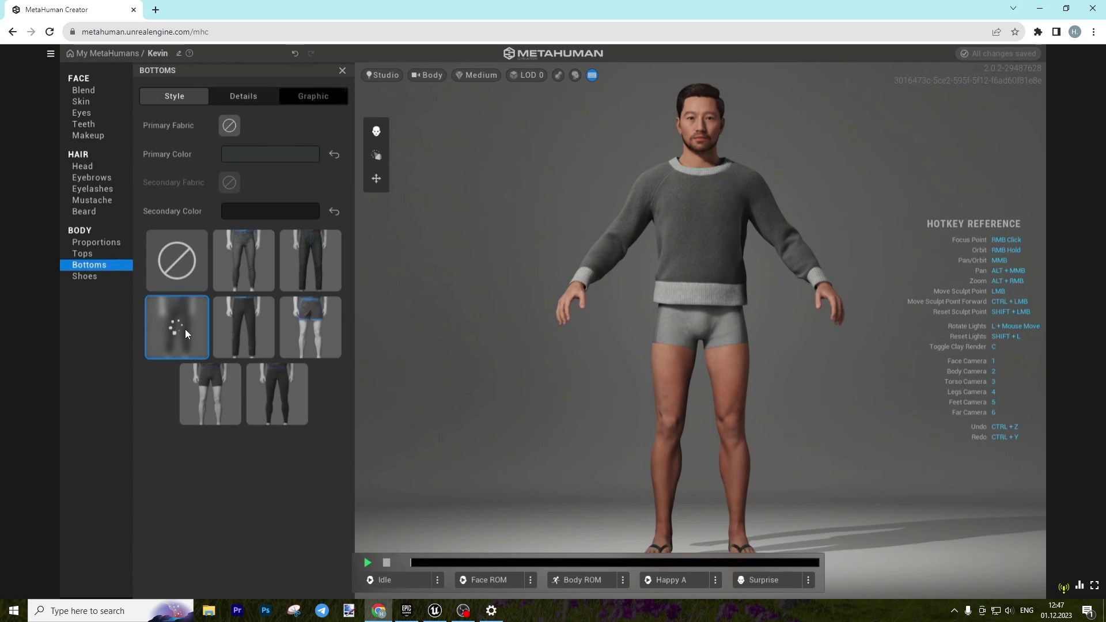
left_click(306, 264)
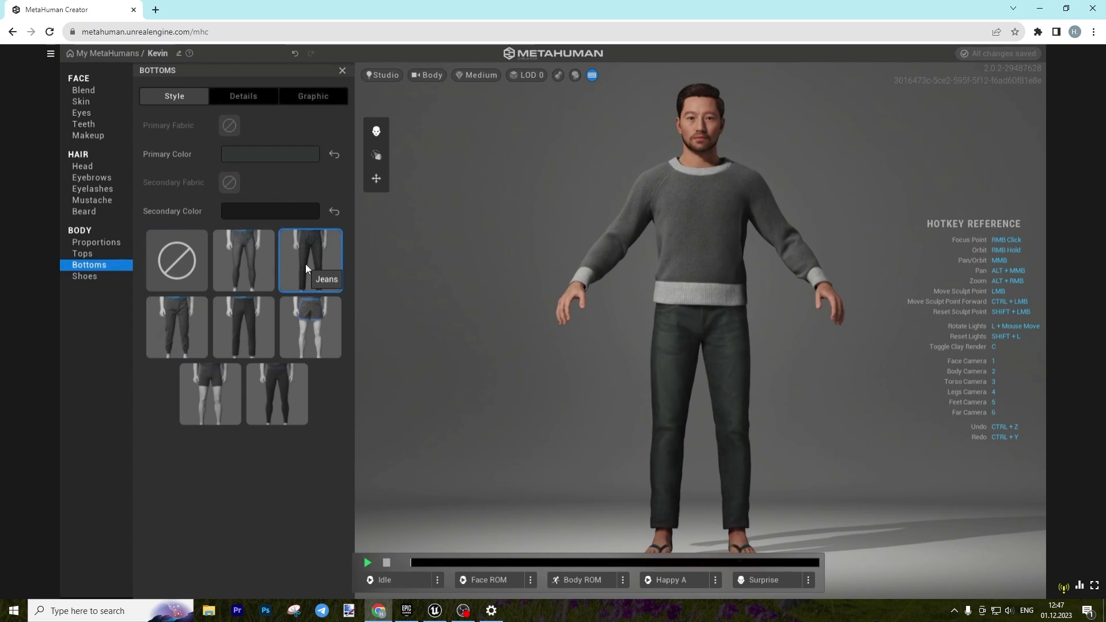
Set the jeans' secondary color to pale pink, hex FFE1DD, and their primary color to value 0.05, hex 0A0C0C
left_click(271, 210)
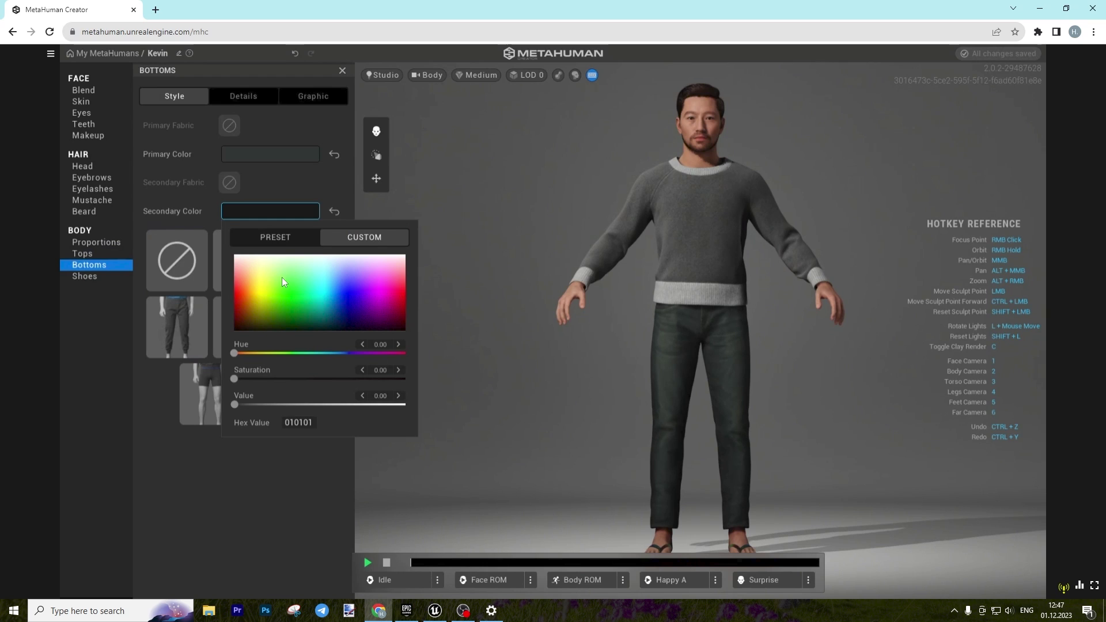
mouse_move(282, 278)
left_mouse_down()
mouse_move(261, 281)
mouse_move(237, 260)
left_mouse_up()
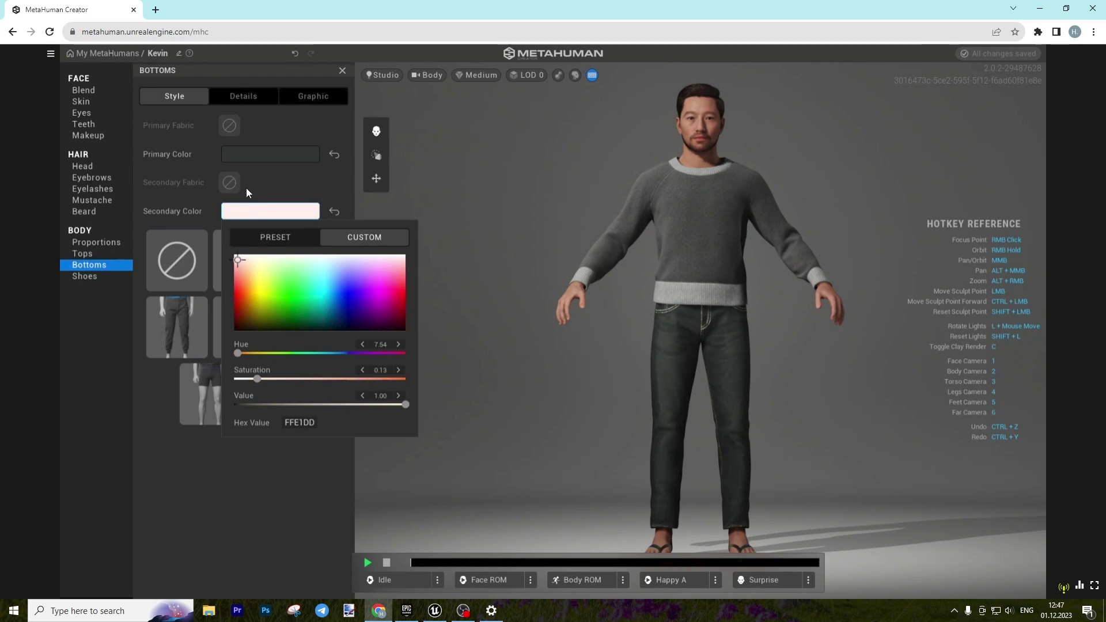
left_click(265, 152)
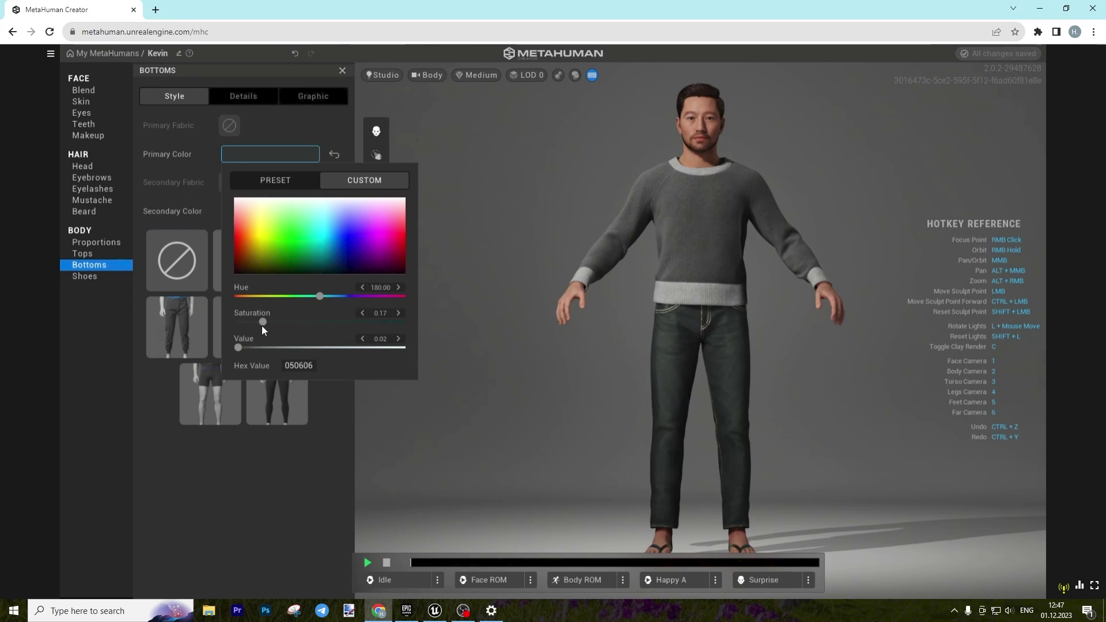
mouse_move(234, 348)
left_mouse_down()
mouse_move(220, 350)
mouse_move(241, 350)
left_mouse_up()
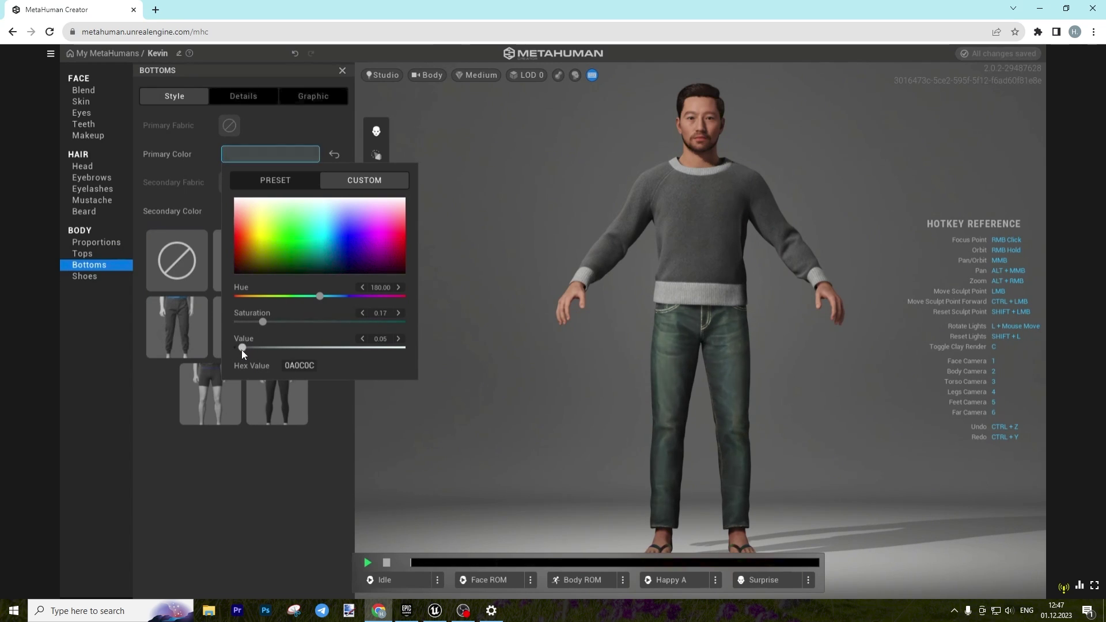
left_click(282, 480)
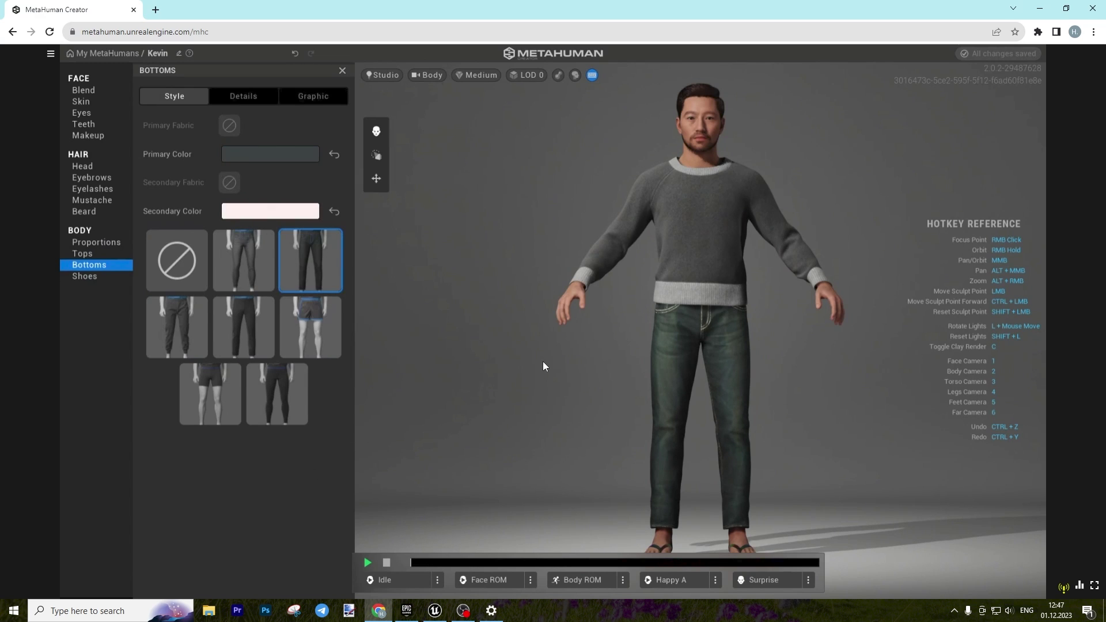
Try the lace-up dress shoes and the Loafers in the feet camera view, and settle on the Flats
left_click(75, 278)
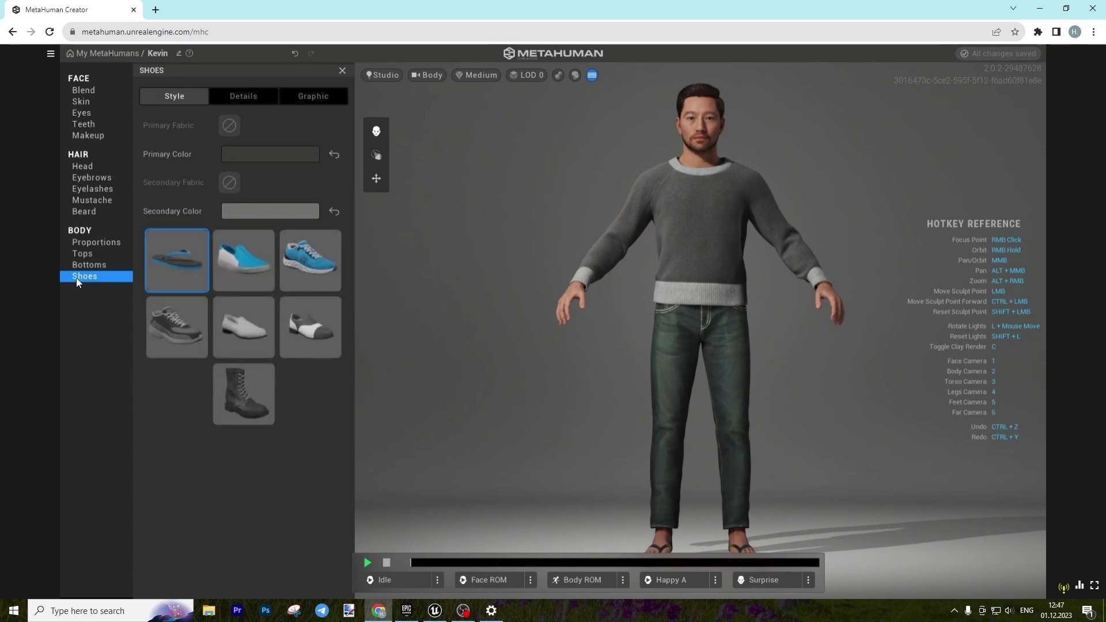
left_click(311, 328)
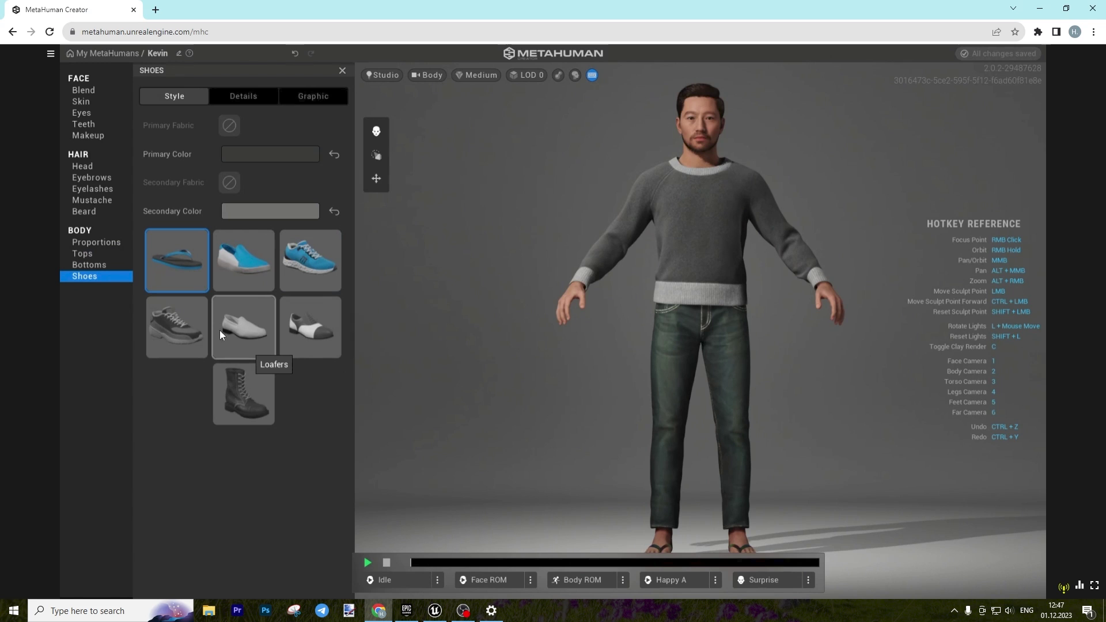
left_click(428, 75)
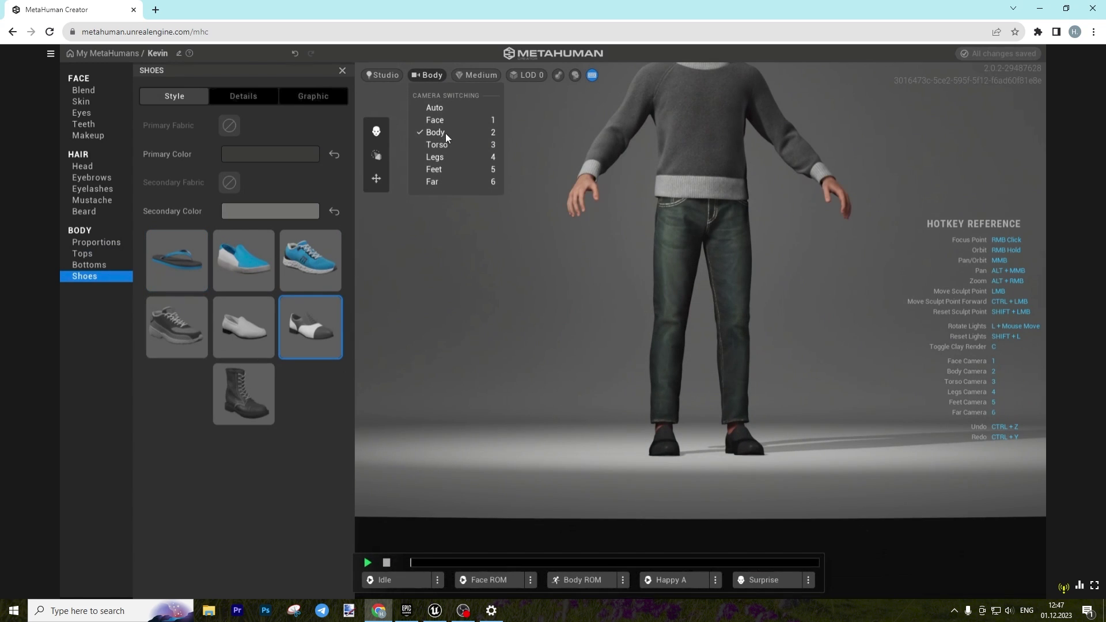
left_click(442, 170)
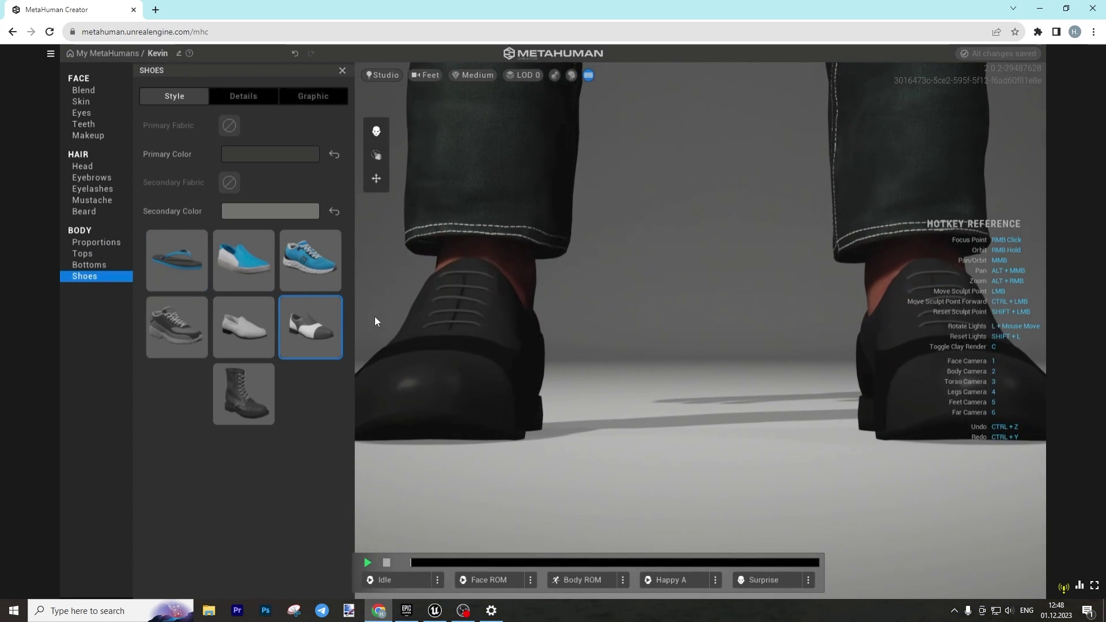
left_click(267, 329)
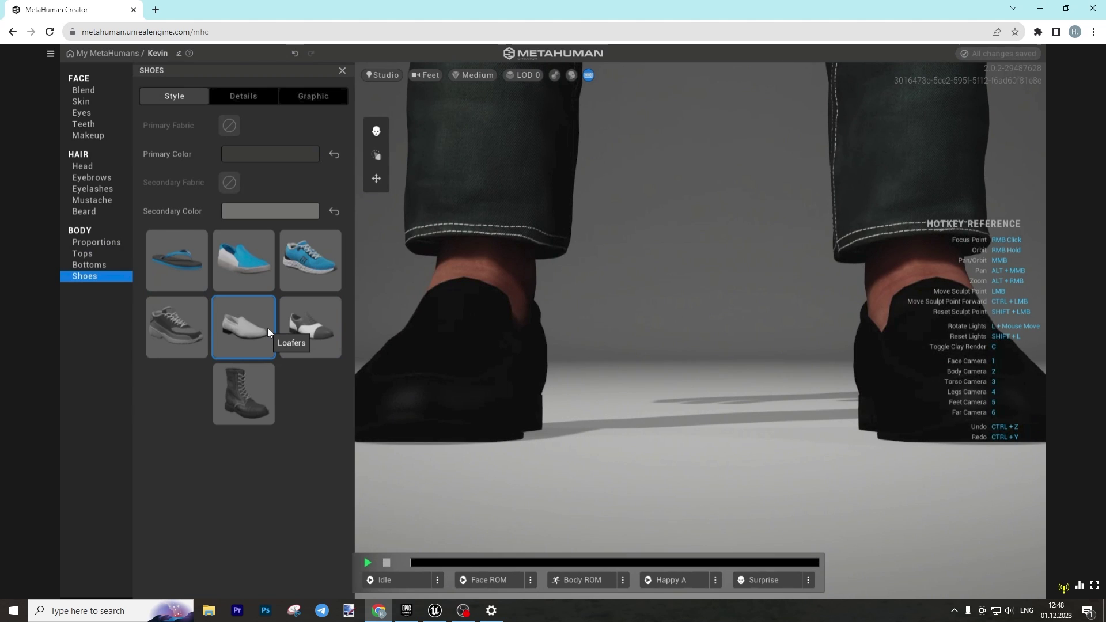
left_click(249, 262)
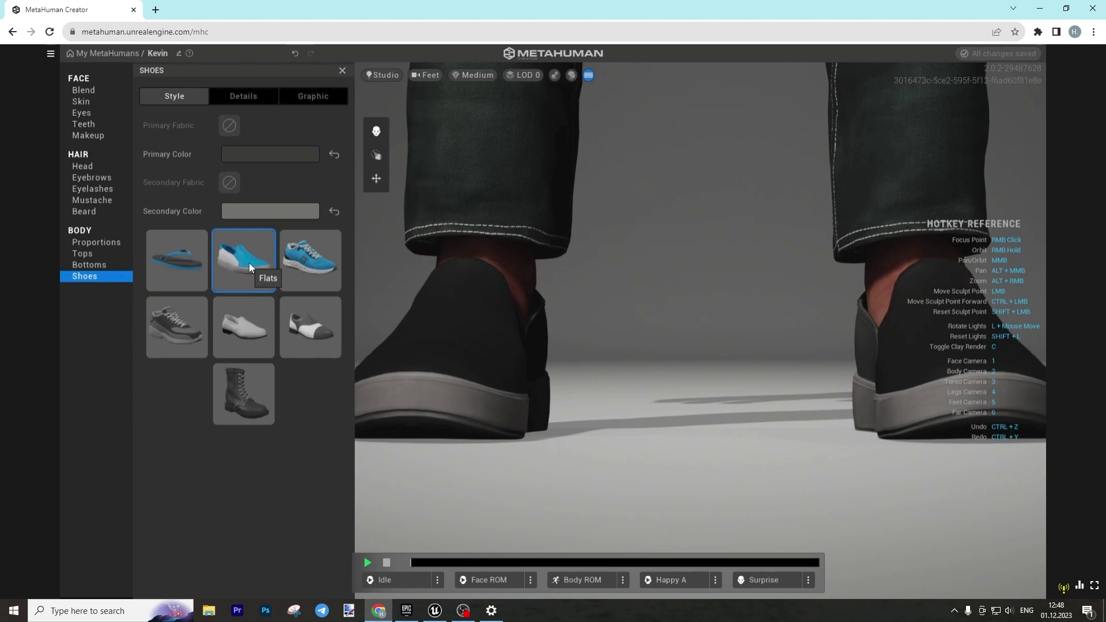
Set the flats' primary color to saturation 0.11 and value 0.07, hex 121010
right_click_drag(603, 319, 401, 275)
left_click(267, 159)
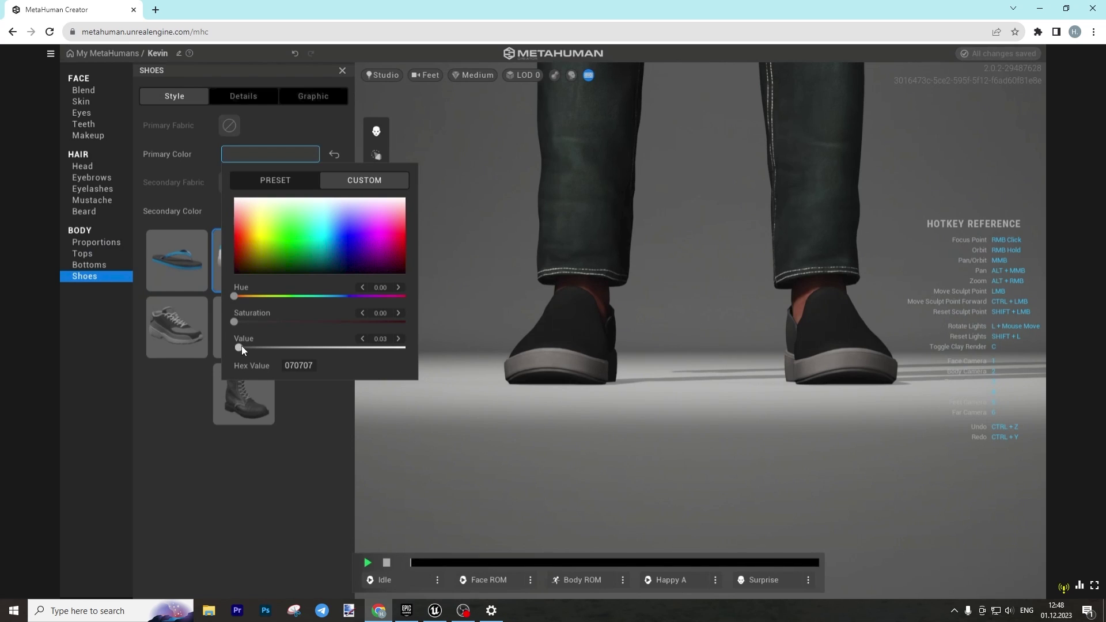
left_click_drag(240, 346, 254, 324)
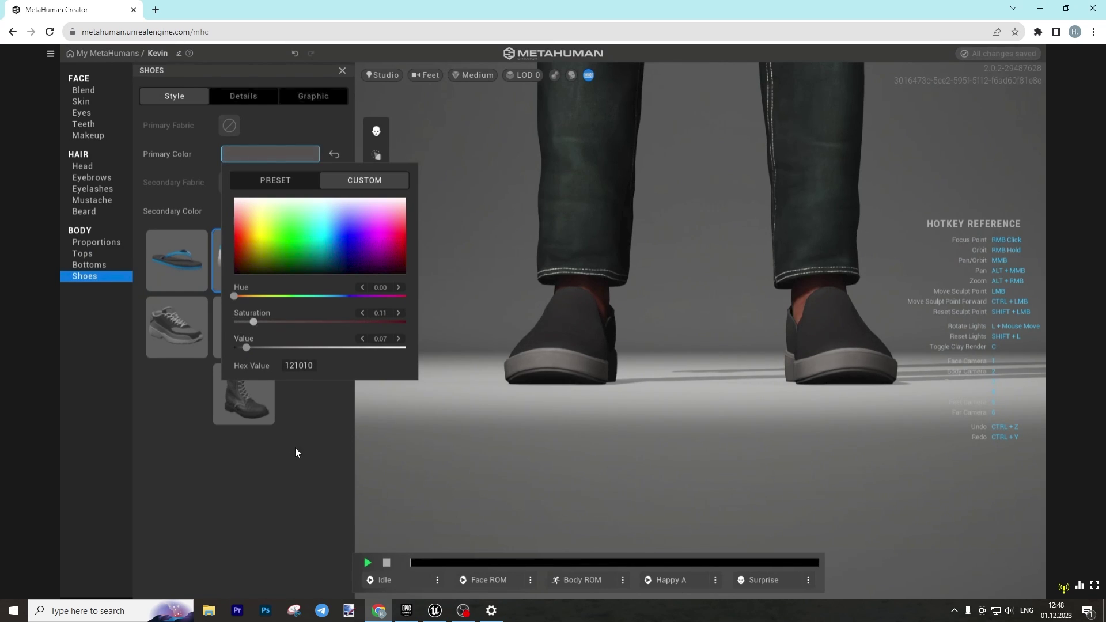
left_click(378, 455)
Preview the Idle, Face ROM, Body ROM, Happy A and Surprise animations on the character in the body camera view
scroll(445, 182, "down", 3)
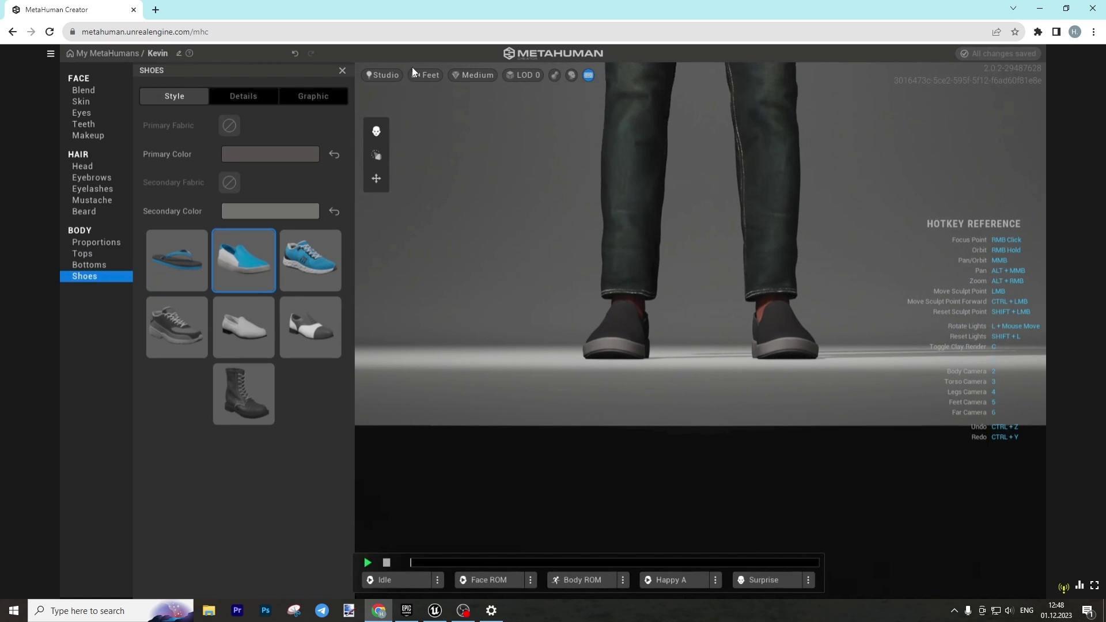
left_click(426, 75)
left_click(446, 118)
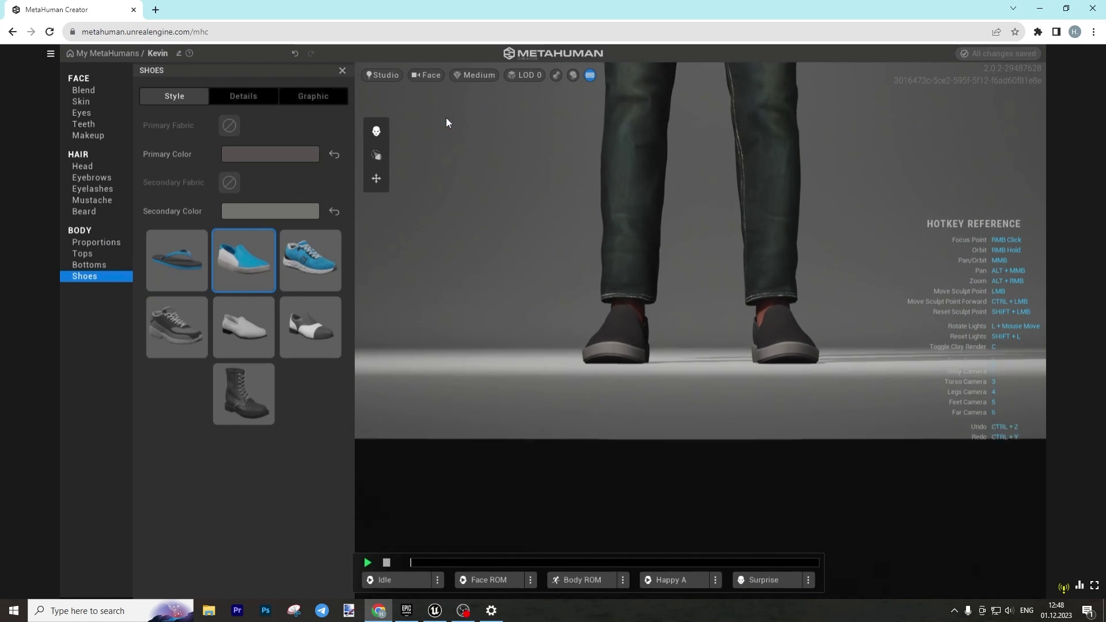
left_click(429, 75)
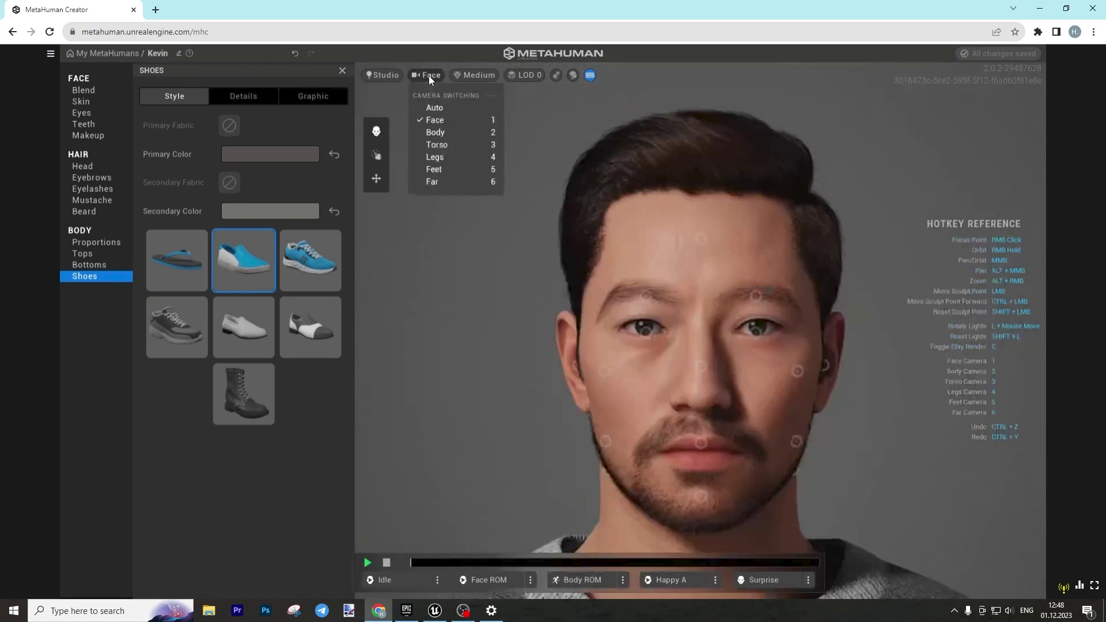
left_click(433, 134)
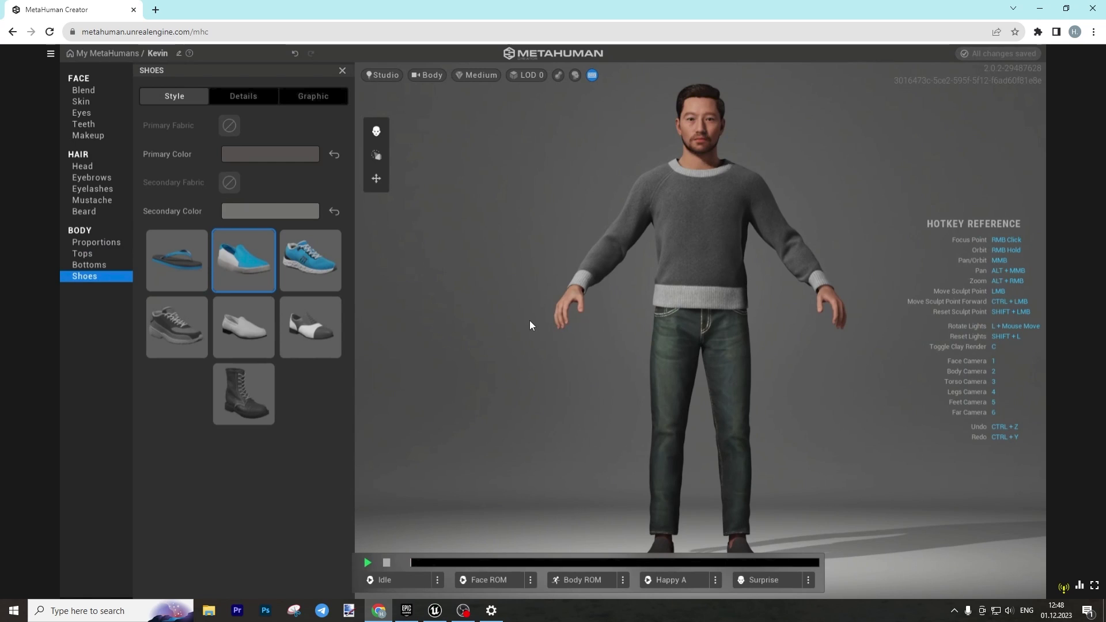
left_click(375, 581)
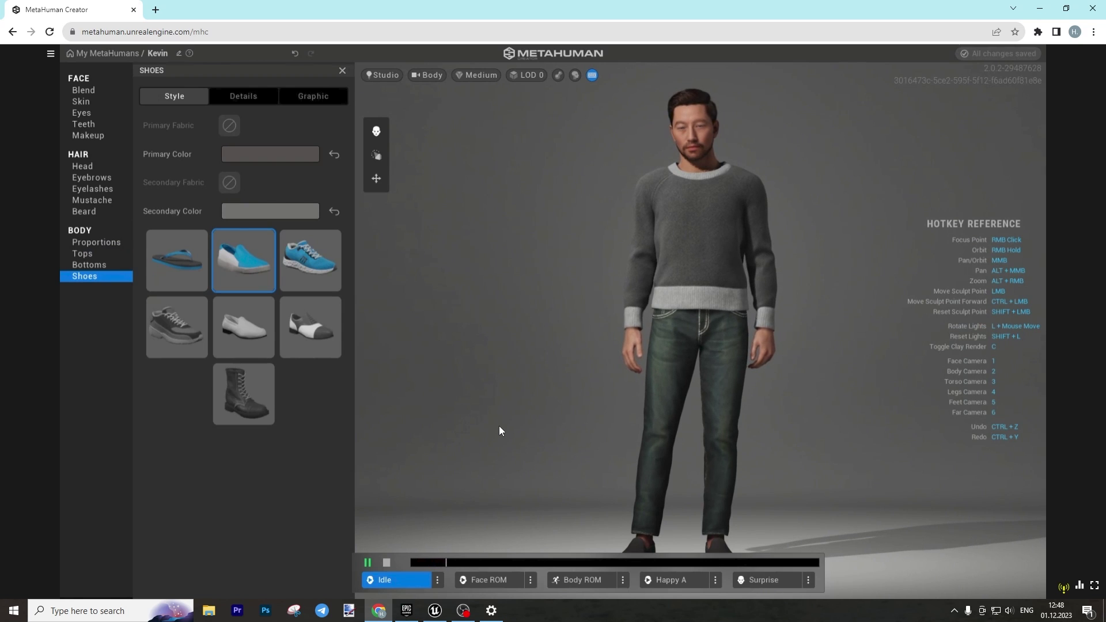
left_click(482, 580)
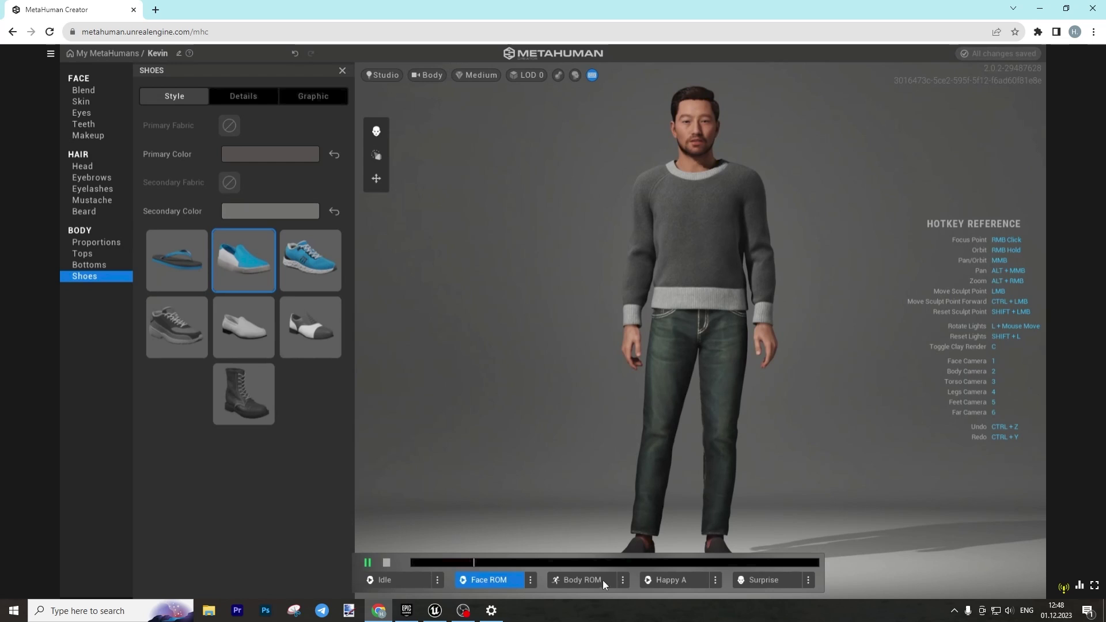
left_click(586, 580)
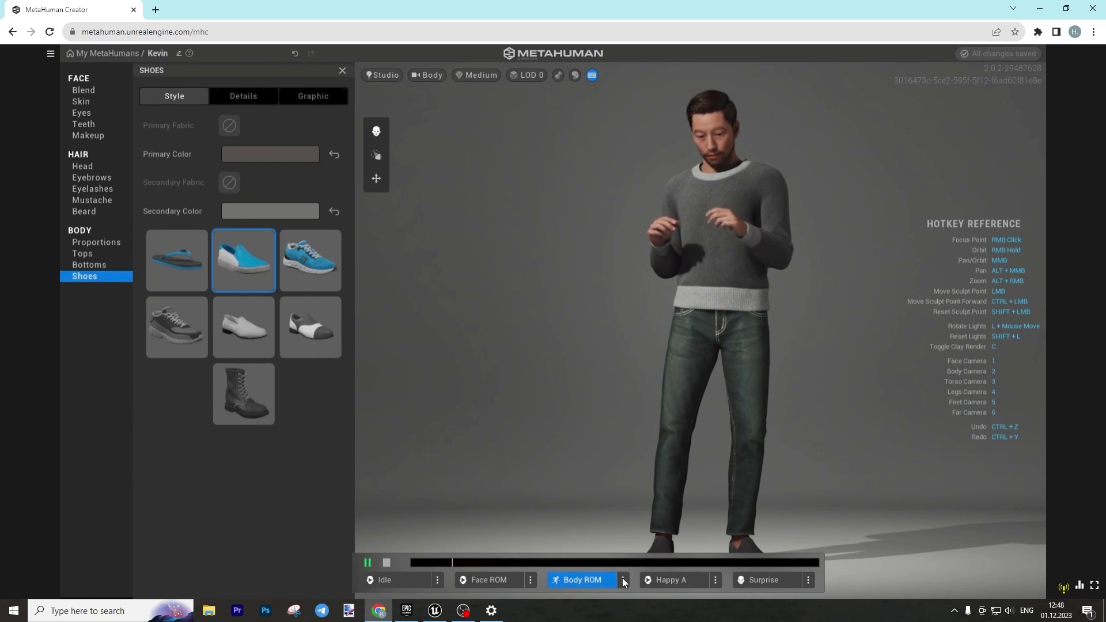
left_click(368, 563)
left_click(666, 576)
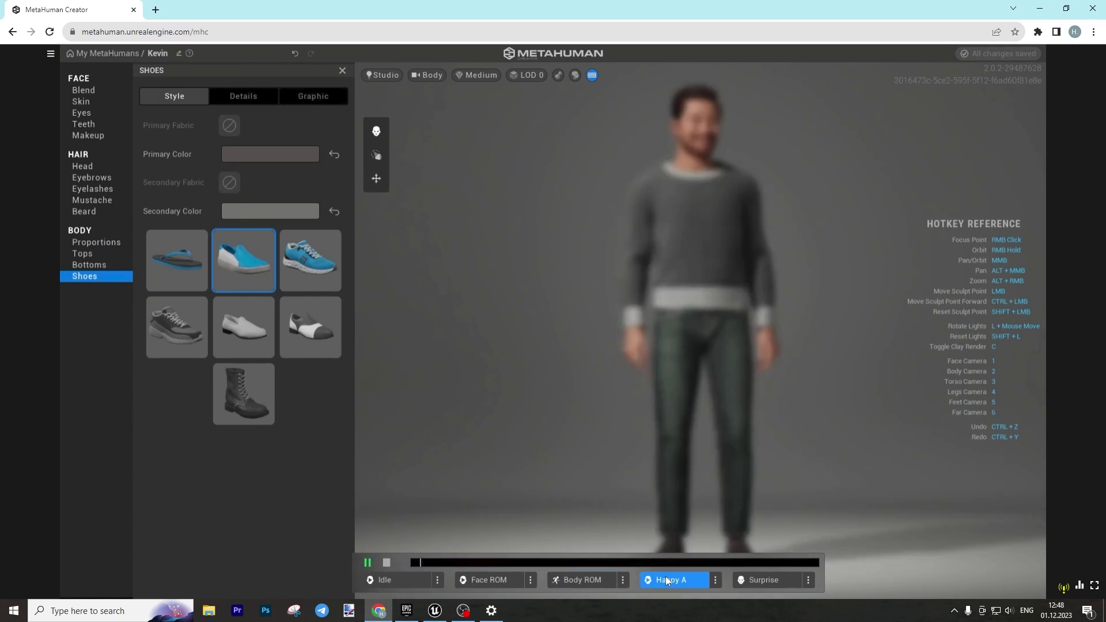
left_click(778, 581)
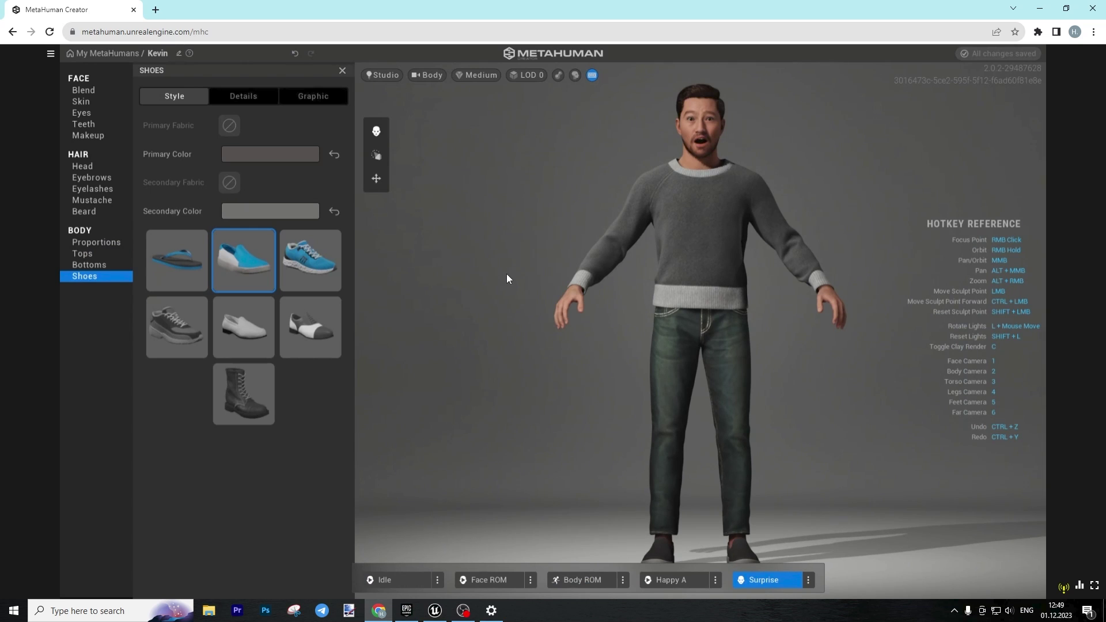
Switch to Quixel Bridge in Unreal Engine and select the customized Taro-based character under My MetaHumans
left_click(435, 611)
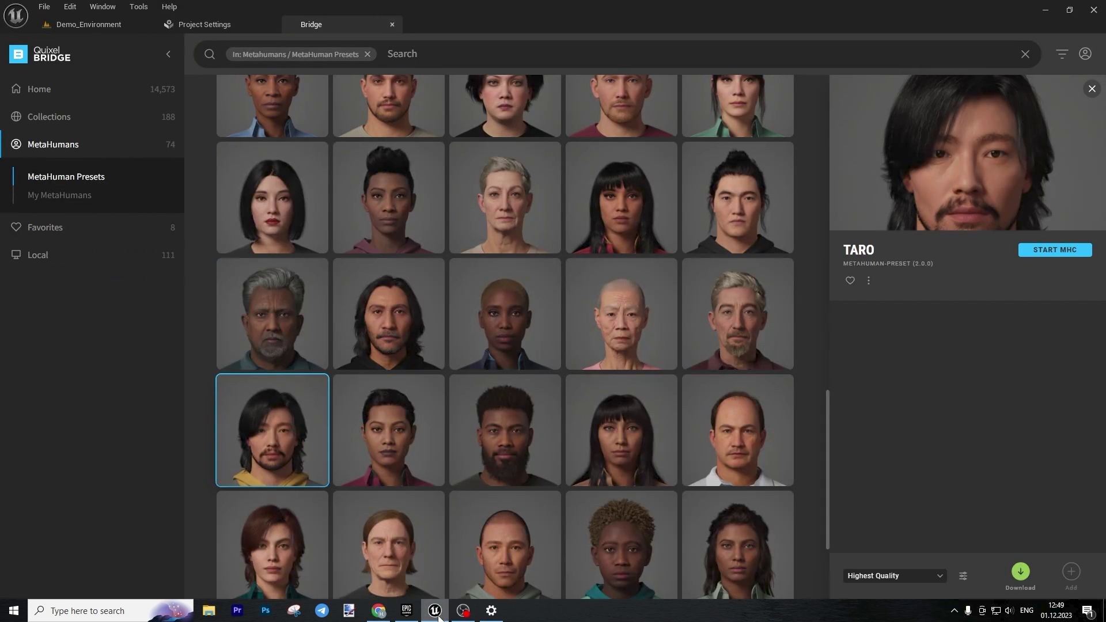
left_click(61, 196)
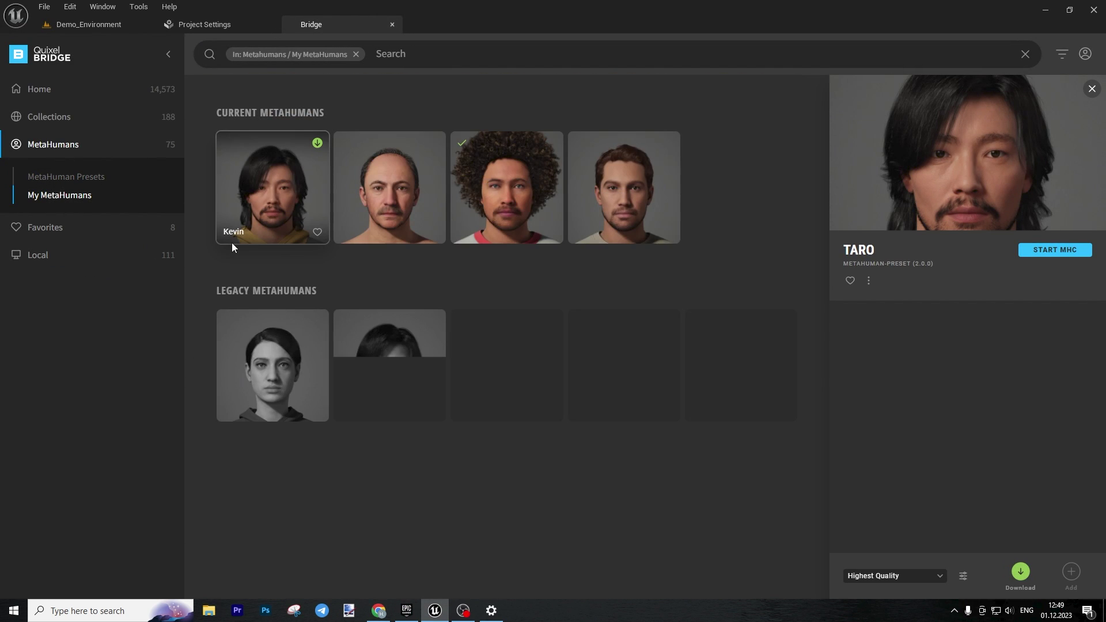
left_click(265, 209)
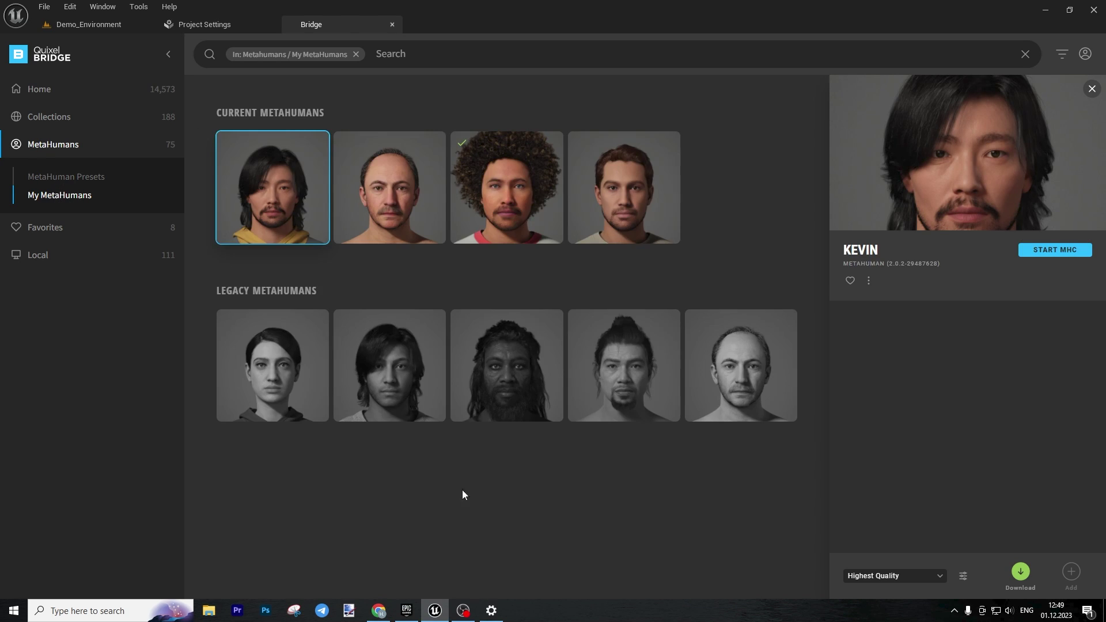
Leave the character editor for My MetaHumans in the browser, and reselect the customized character in Quixel Bridge
left_click(378, 611)
left_click(89, 54)
left_click(386, 227)
left_click(293, 185)
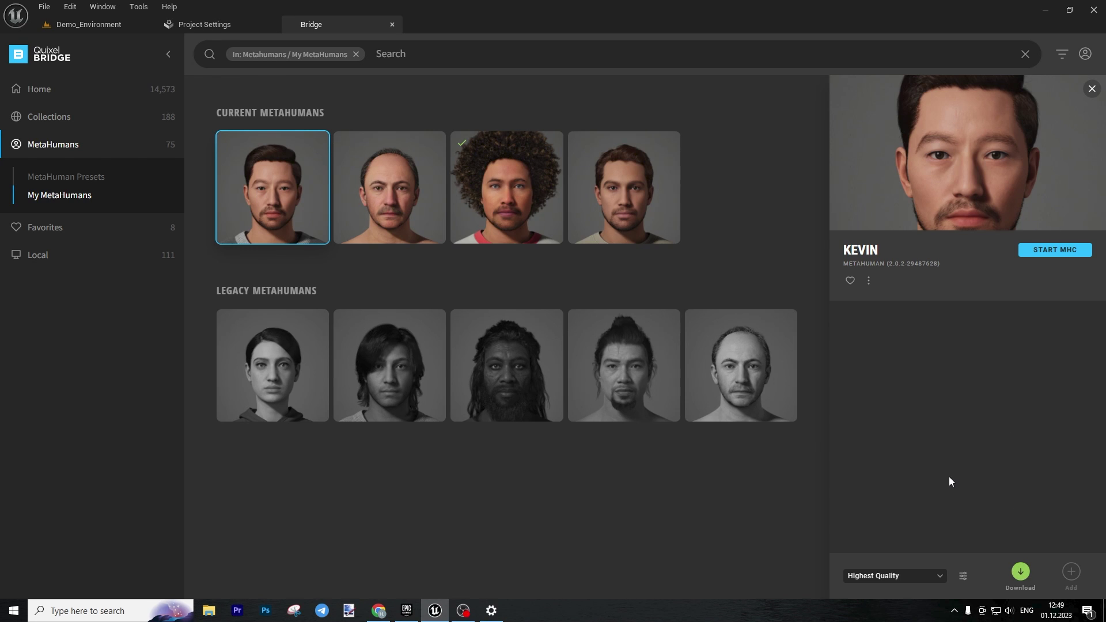
Set the custom MetaHuman's download quality to Medium Quality, download it and add it to the Unreal project
left_click(907, 576)
left_click(903, 540)
left_click(891, 576)
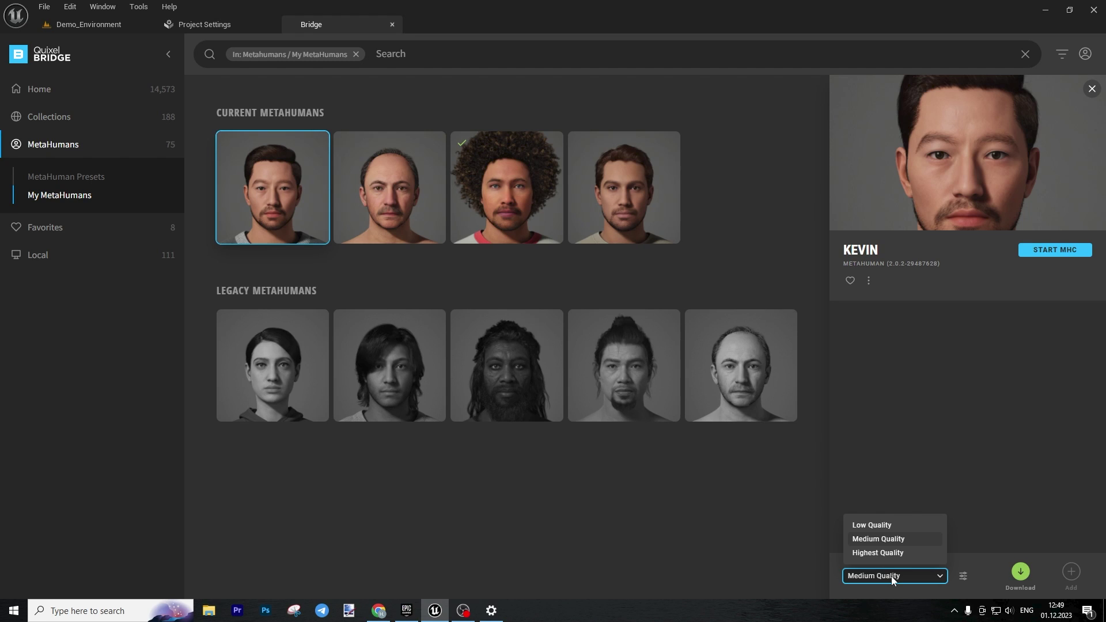
left_click(880, 540)
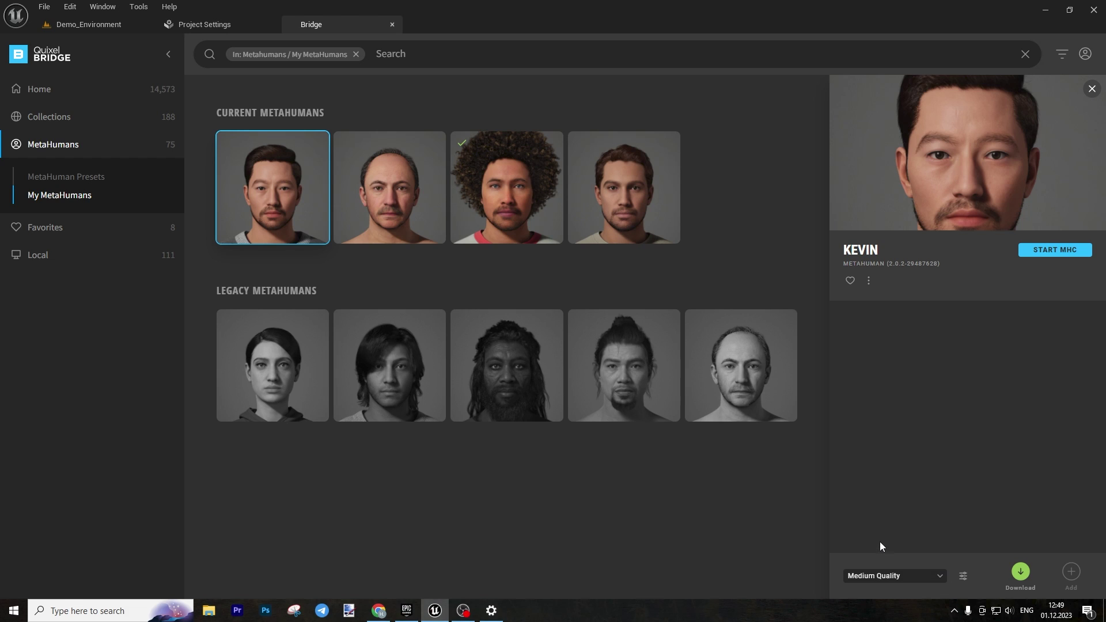
left_click(1021, 572)
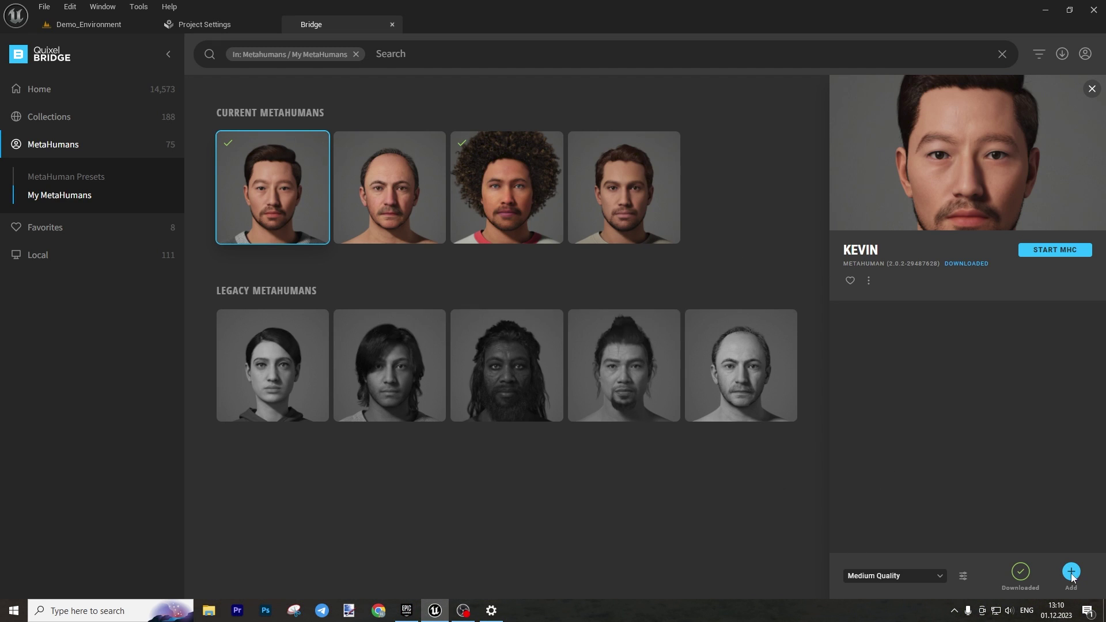
left_click(1071, 573)
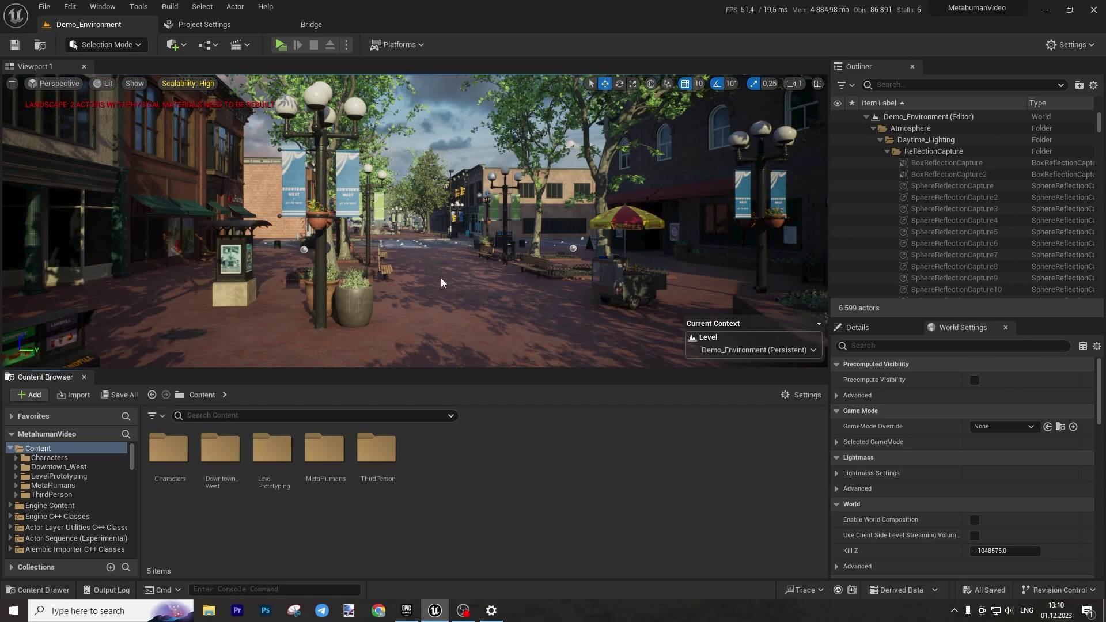
Look through the Maps folder of Downtown_West in the project content and return to the Content folder
mouse_move(221, 449)
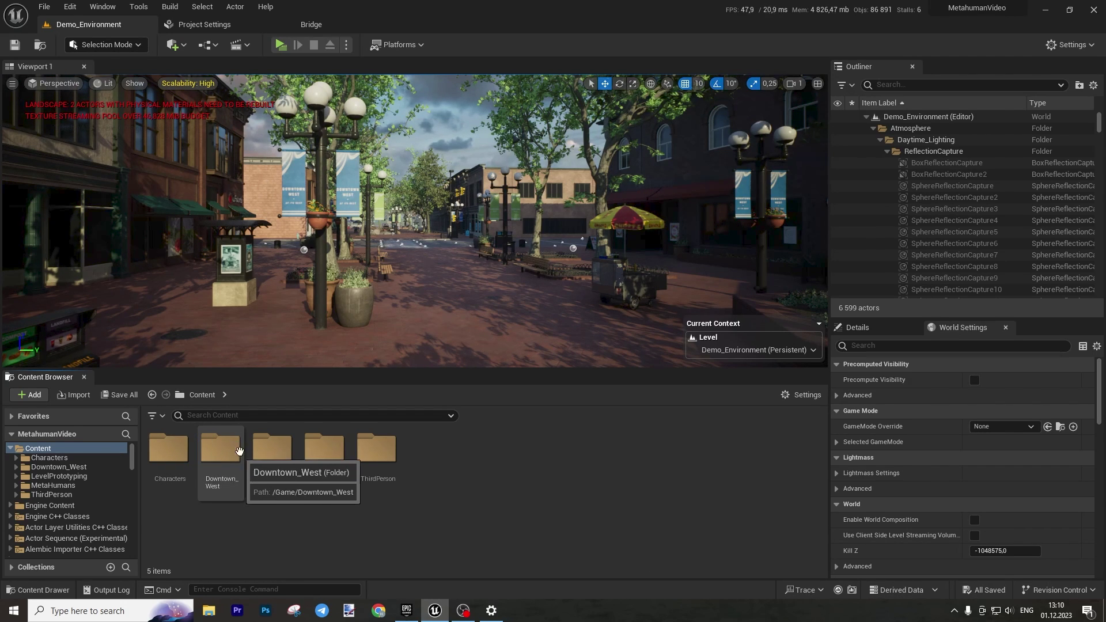
double_click(221, 448)
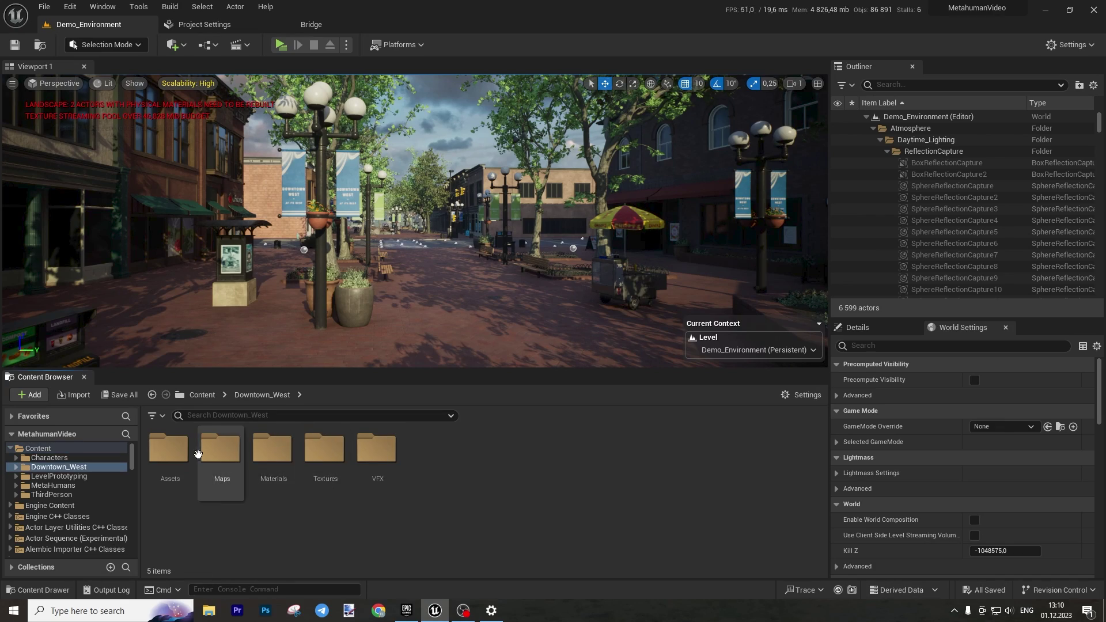
double_click(220, 448)
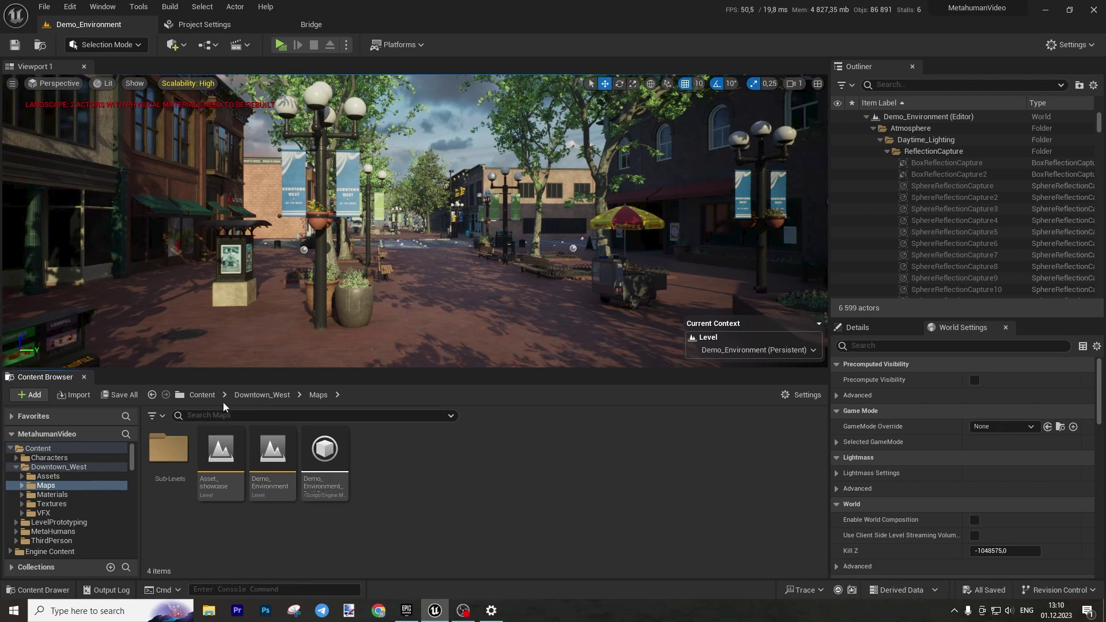
right_click_drag(382, 287, 414, 279)
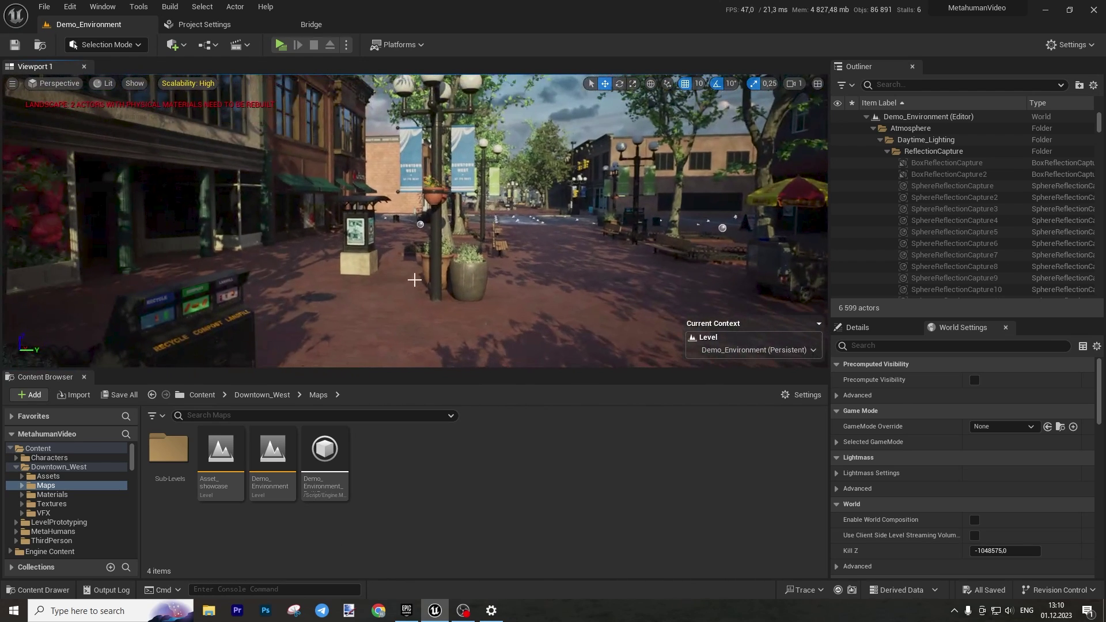
left_click(263, 396)
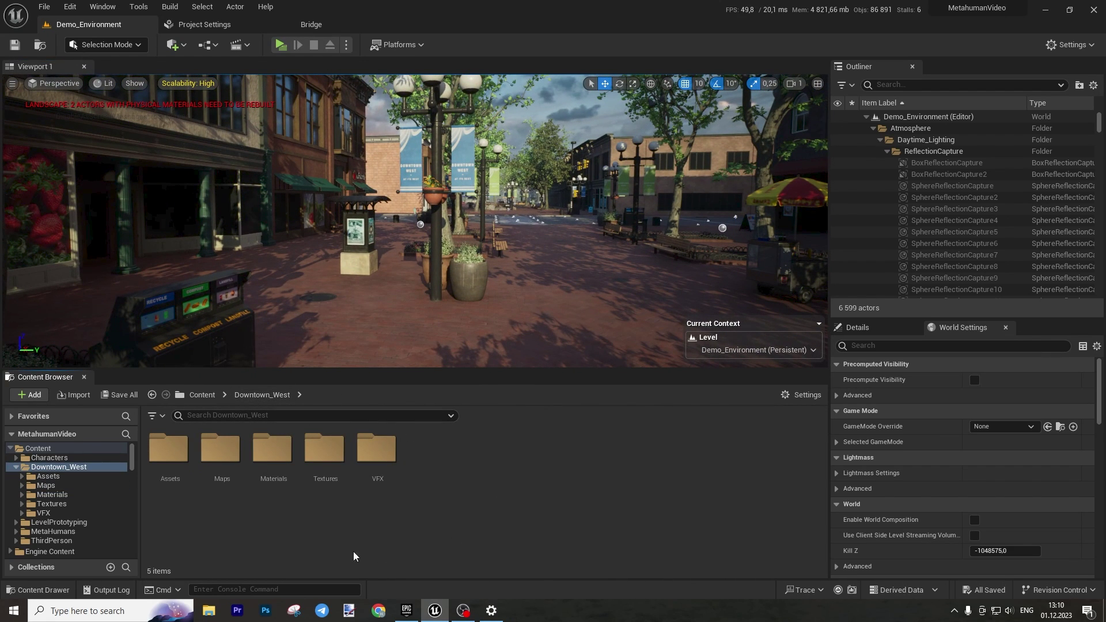
left_click(203, 395)
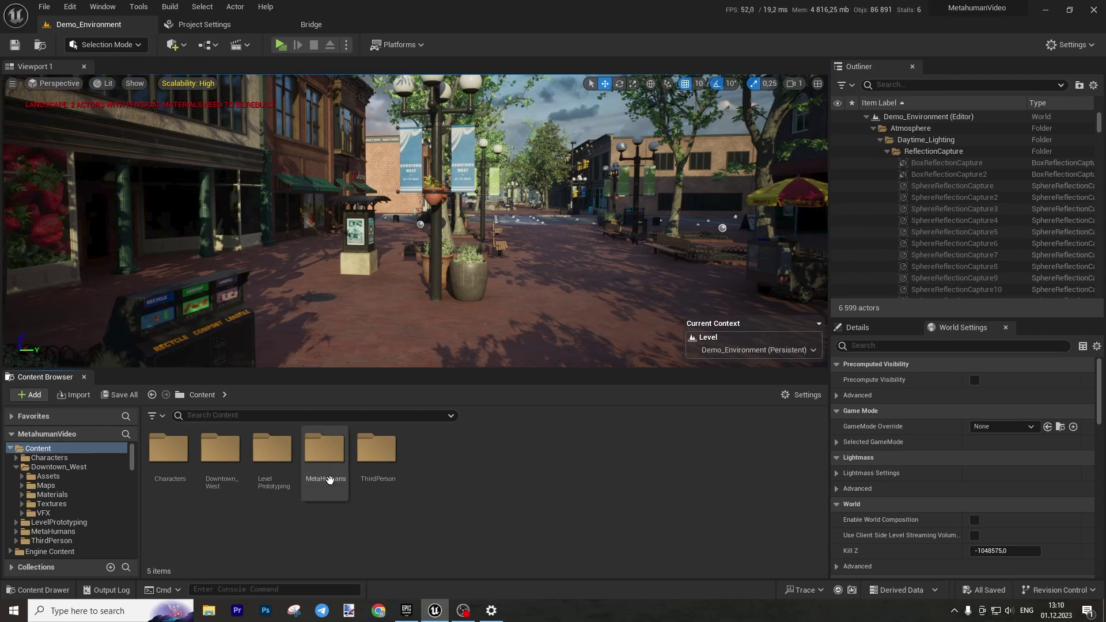
Place the custom character's blueprint from its MetaHumans subfolder onto the crosswalk in the Demo_Environment level
double_click(375, 455)
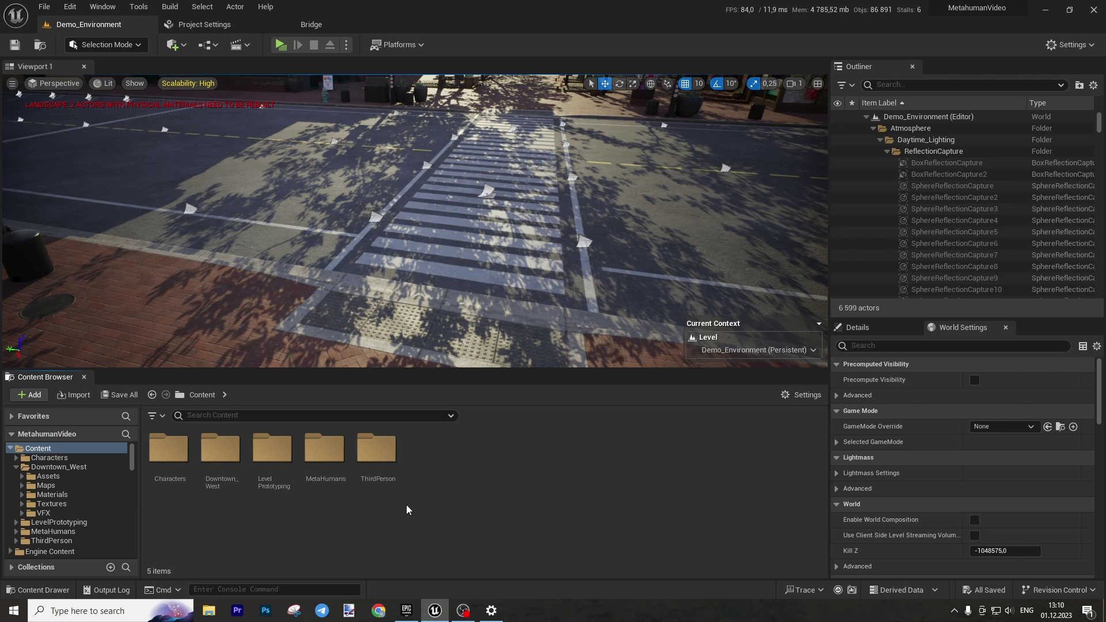
double_click(342, 486)
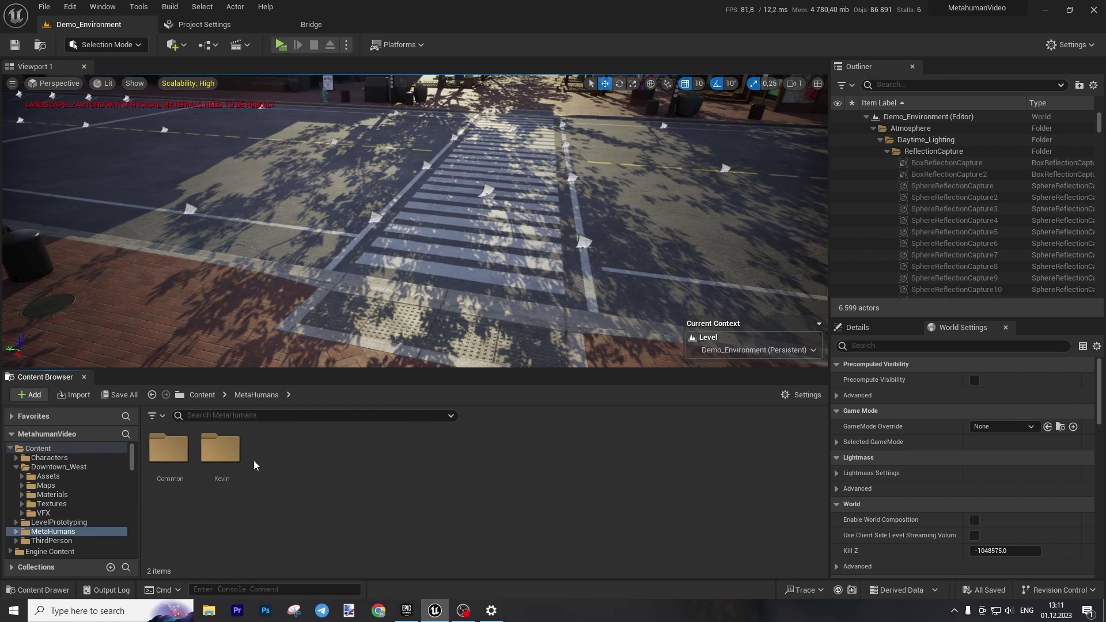
double_click(219, 447)
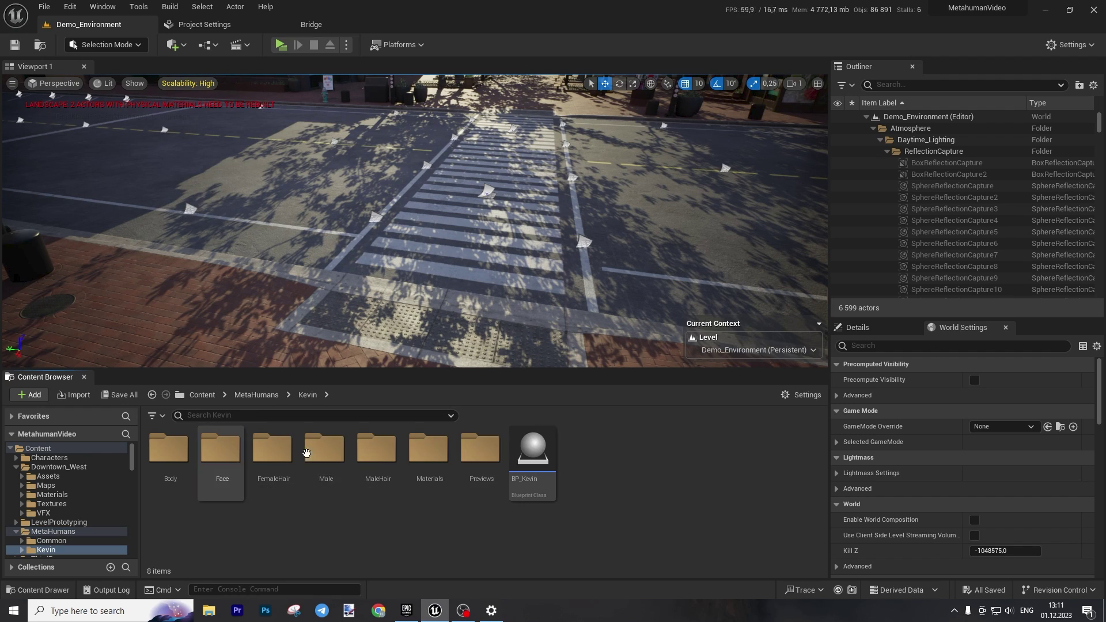
left_click(532, 451)
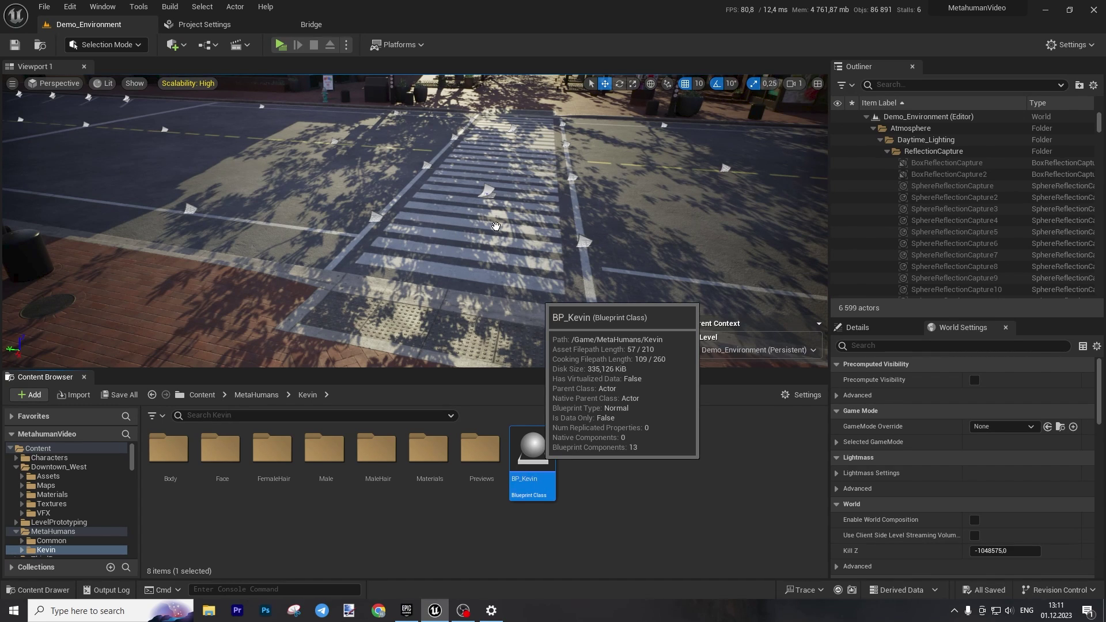
left_click_drag(496, 225, 496, 227)
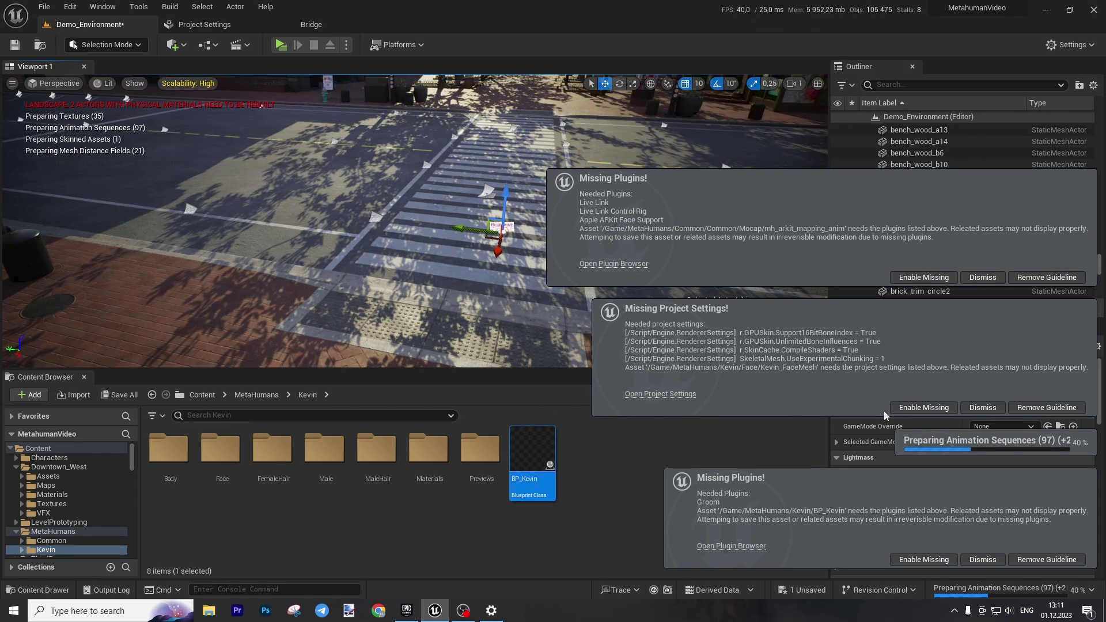
Enable all missing MetaHuman plugins and project settings, including Live Link, Apple ARKit Face Support and Groom, and restart the editor immediately
left_click(920, 279)
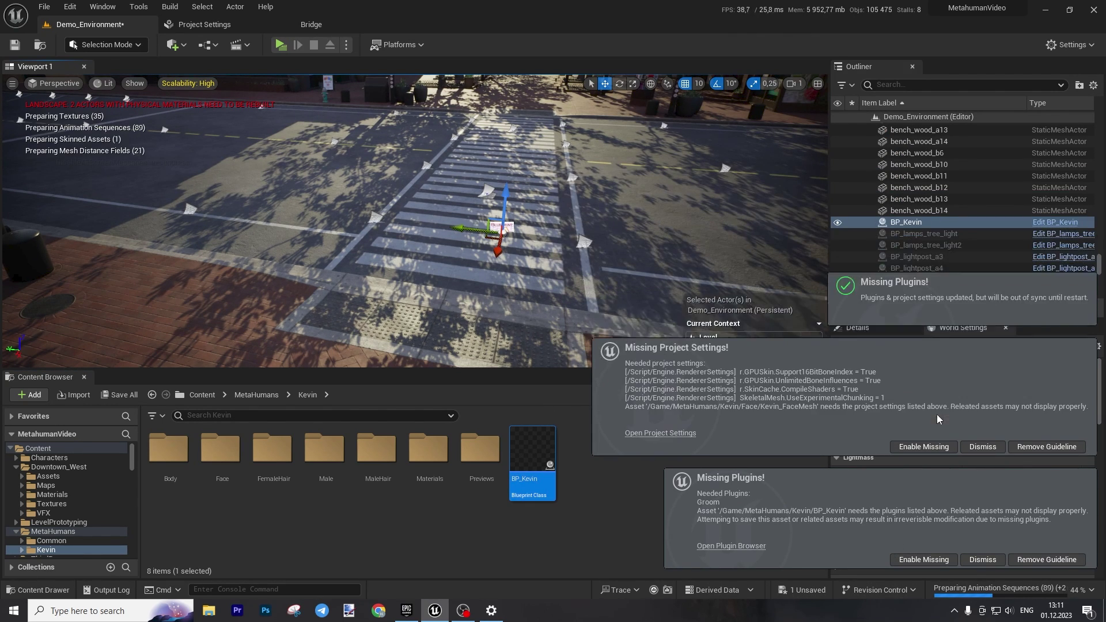
left_click(932, 445)
left_click(930, 560)
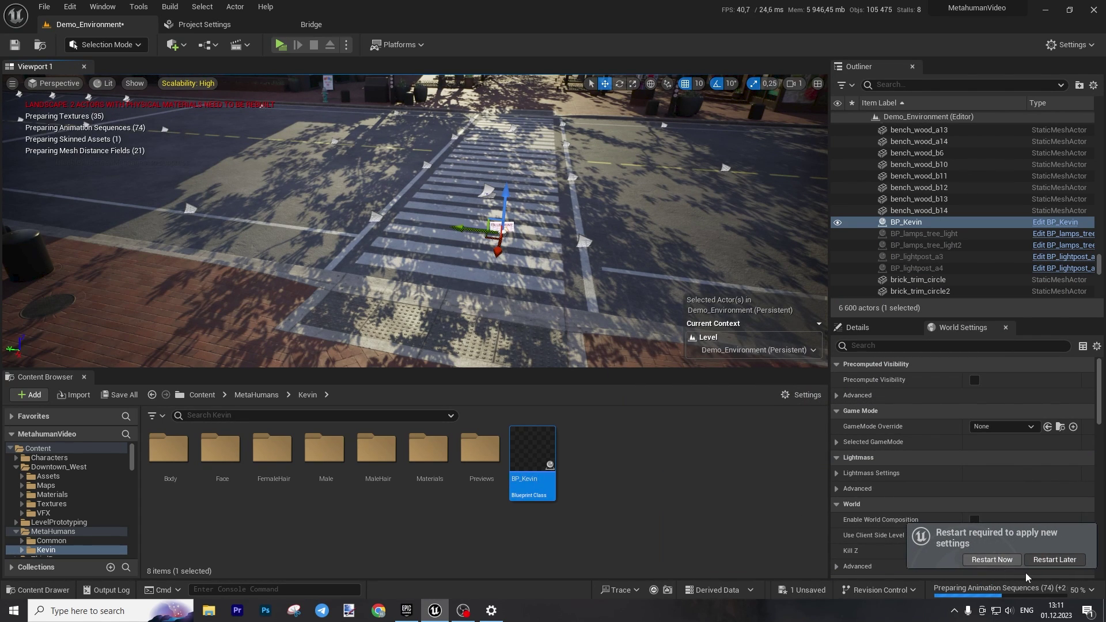
left_click(1005, 562)
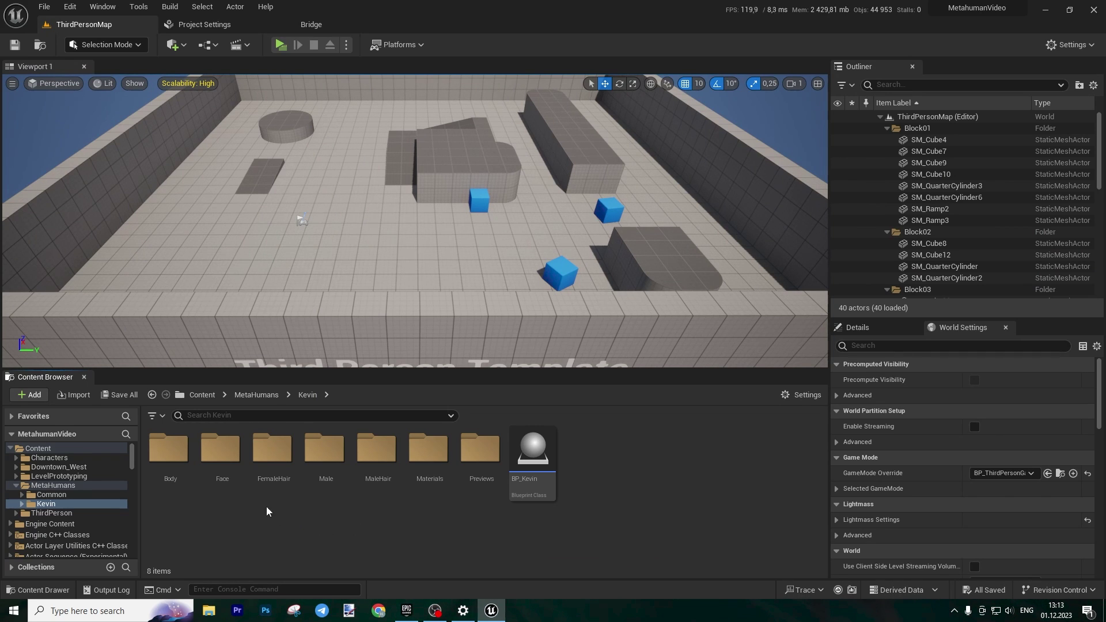
Open the Demo_Environment level from the Maps folder of Downtown_West
left_click(202, 394)
left_click(221, 449)
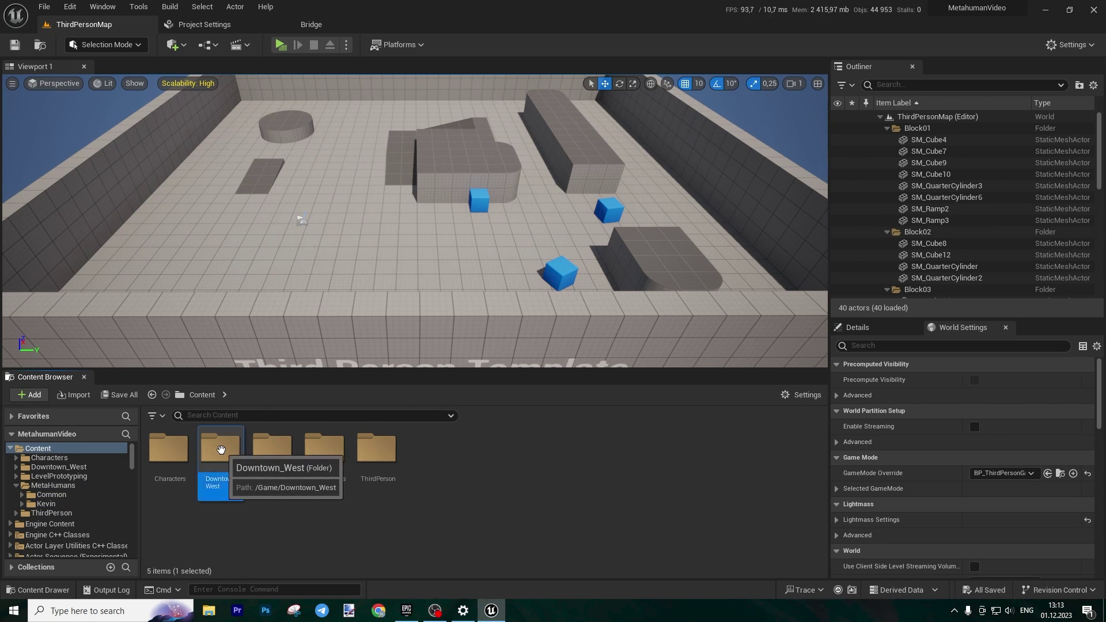
double_click(221, 449)
double_click(221, 450)
double_click(273, 449)
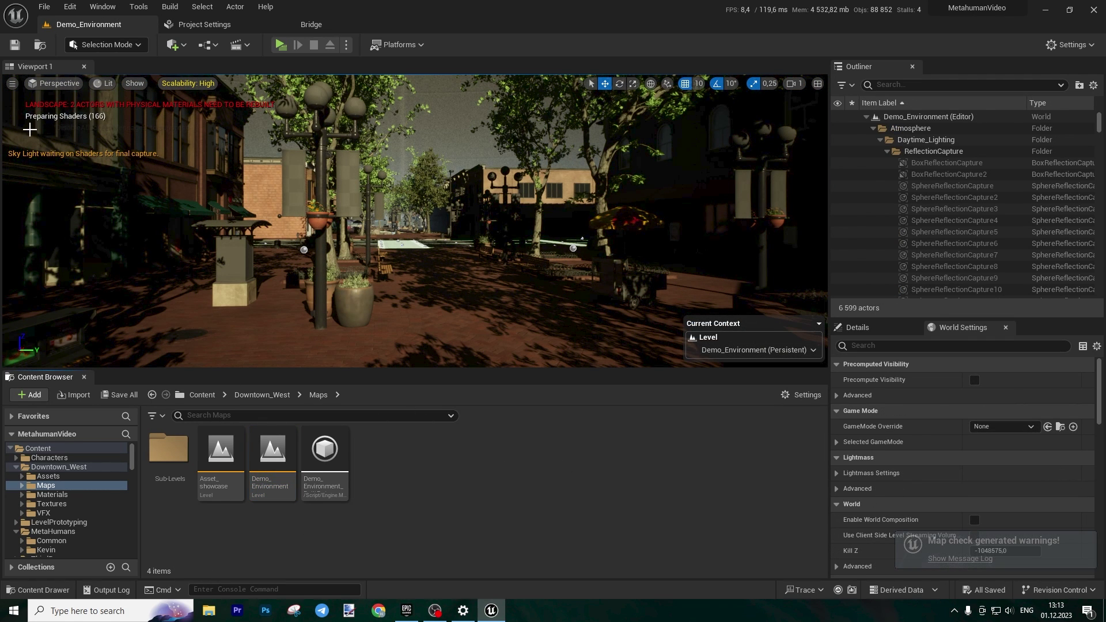
left_click(234, 589)
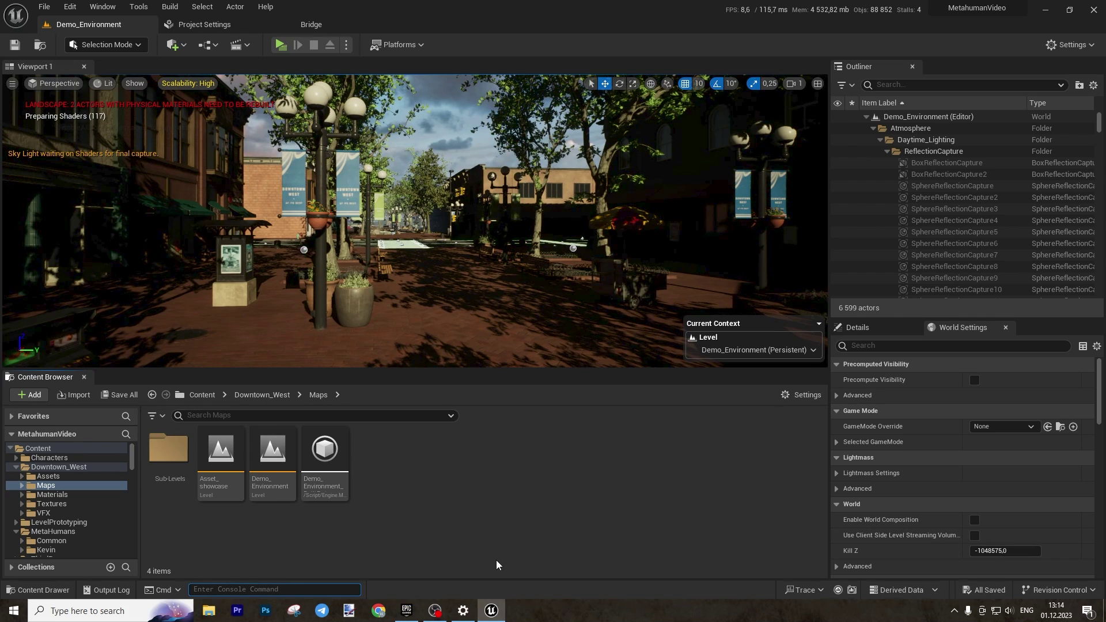
type("texture ")
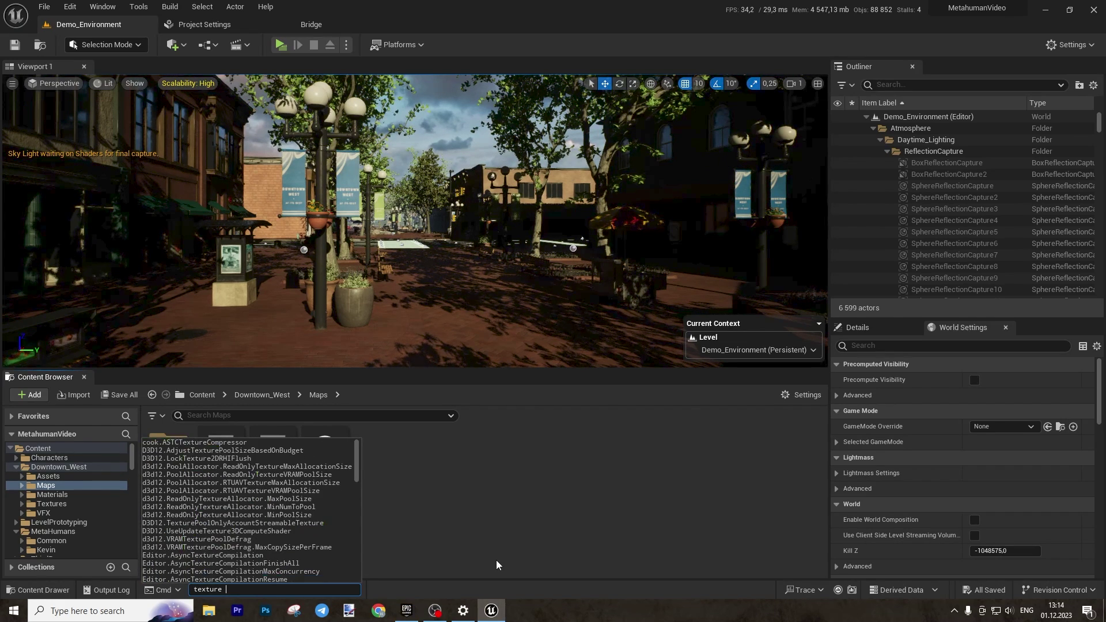
type("pool")
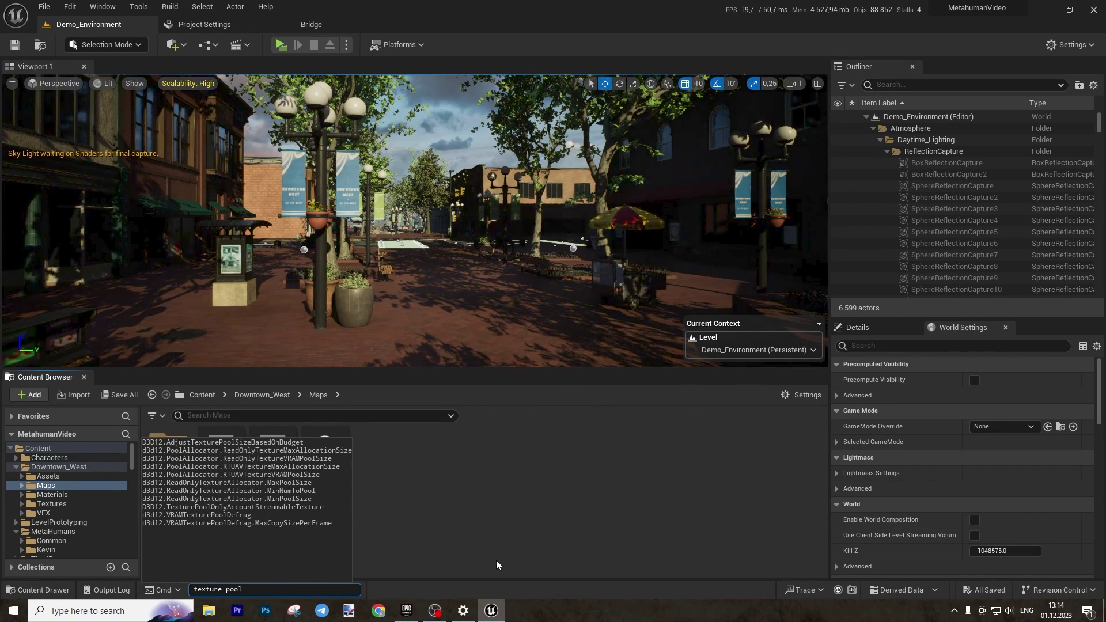
key("BackSpace")
key("BackSpace")
key("BackSpace")
key("BackSpace")
key("BackSpace")
key("BackSpace")
key("BackSpace")
key("BackSpace")
key("BackSpace")
key("BackSpace")
key("BackSpace")
key("BackSpace")
Find the streaming pool console command and run r.Streaming.PoolSize 4096
type("s")
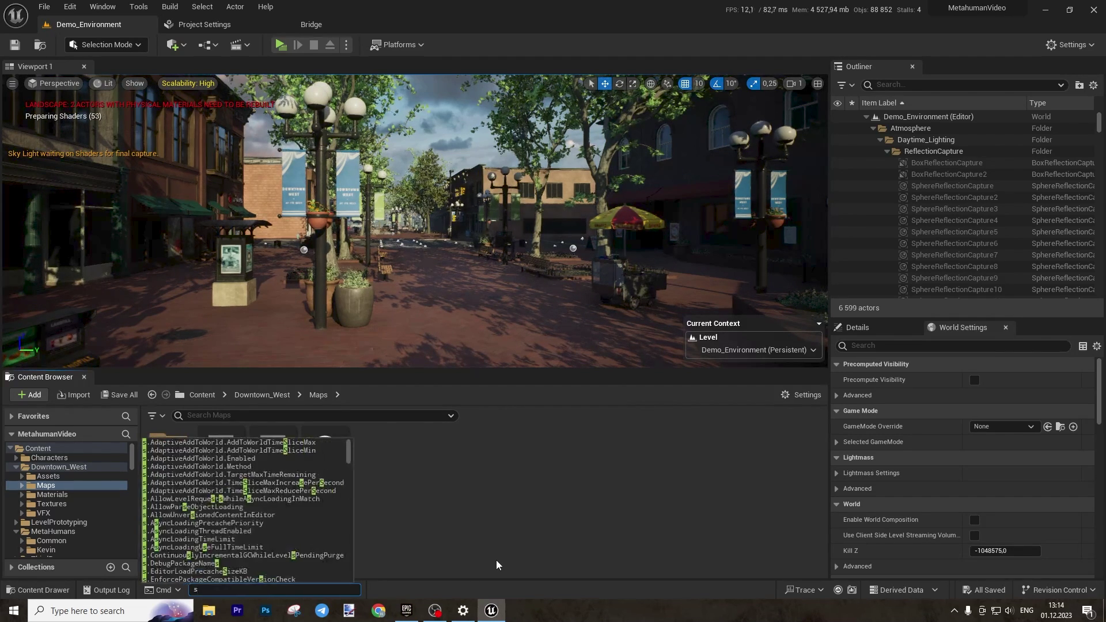
type("treamin")
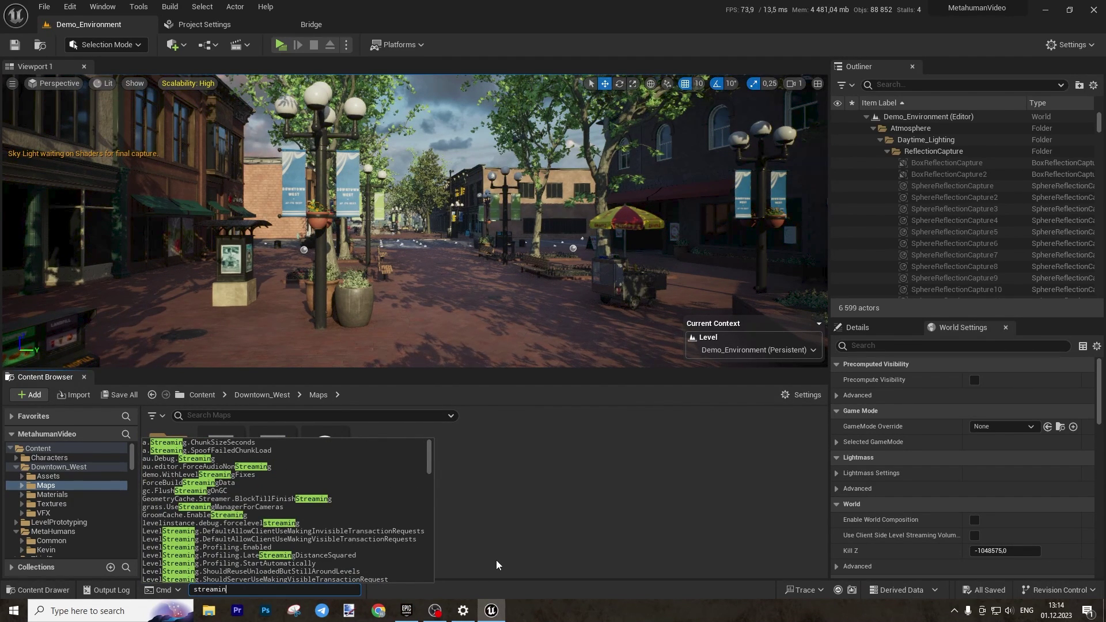
type("g pool")
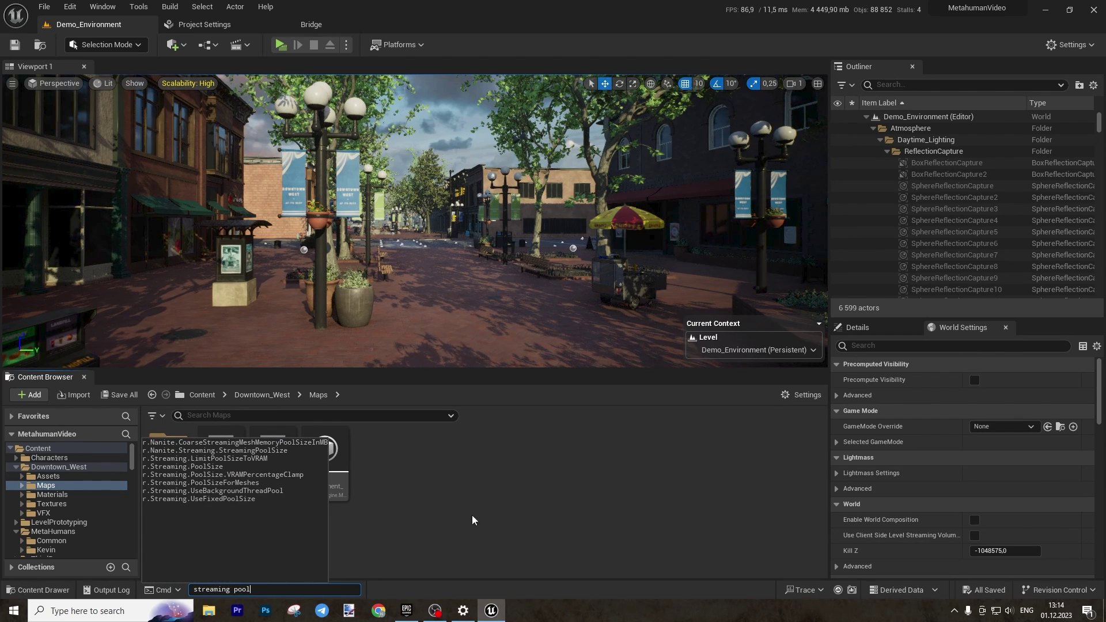
left_click(190, 466)
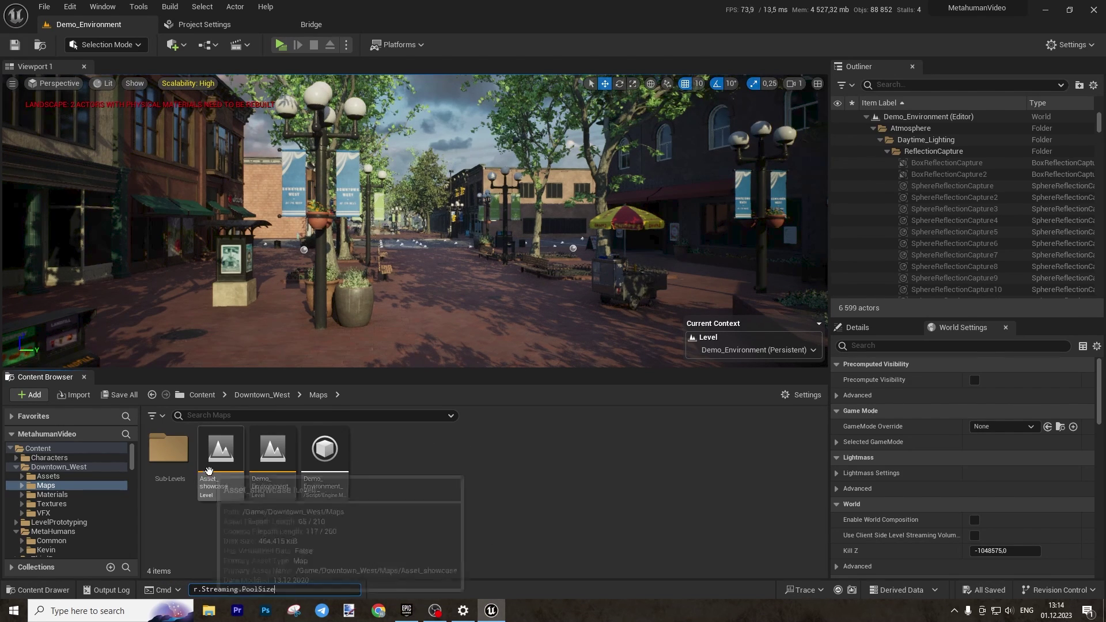
type("4096")
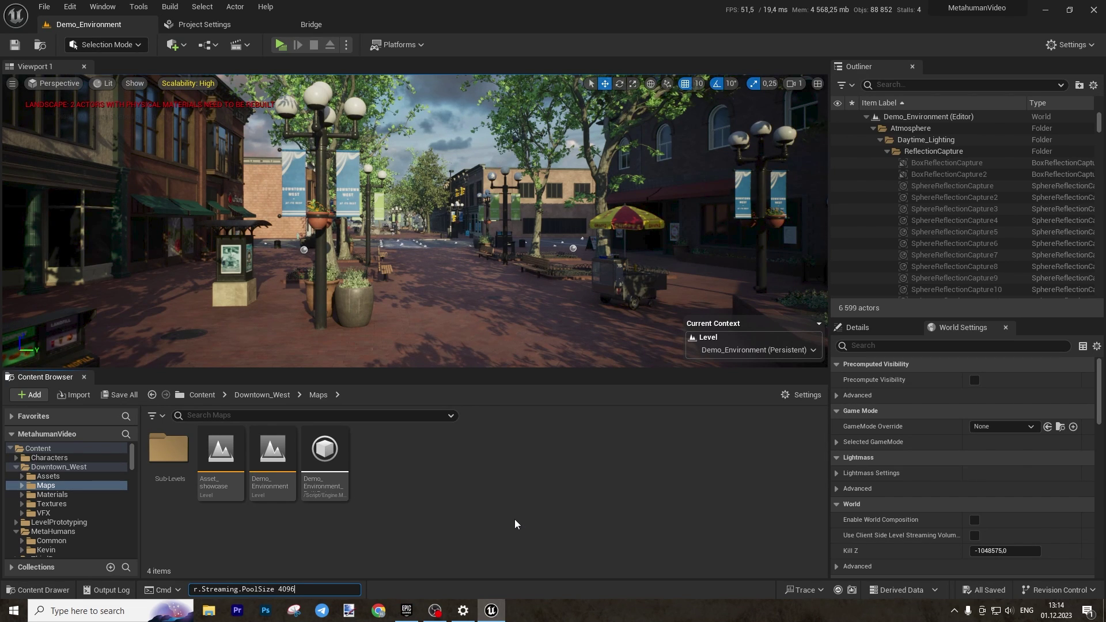
key("Return")
Play the Demo_Environment level, run the default mannequin around the street and stop the preview
mouse_move(503, 311)
left_mouse_down()
mouse_move(502, 110)
mouse_move(512, 297)
left_mouse_up()
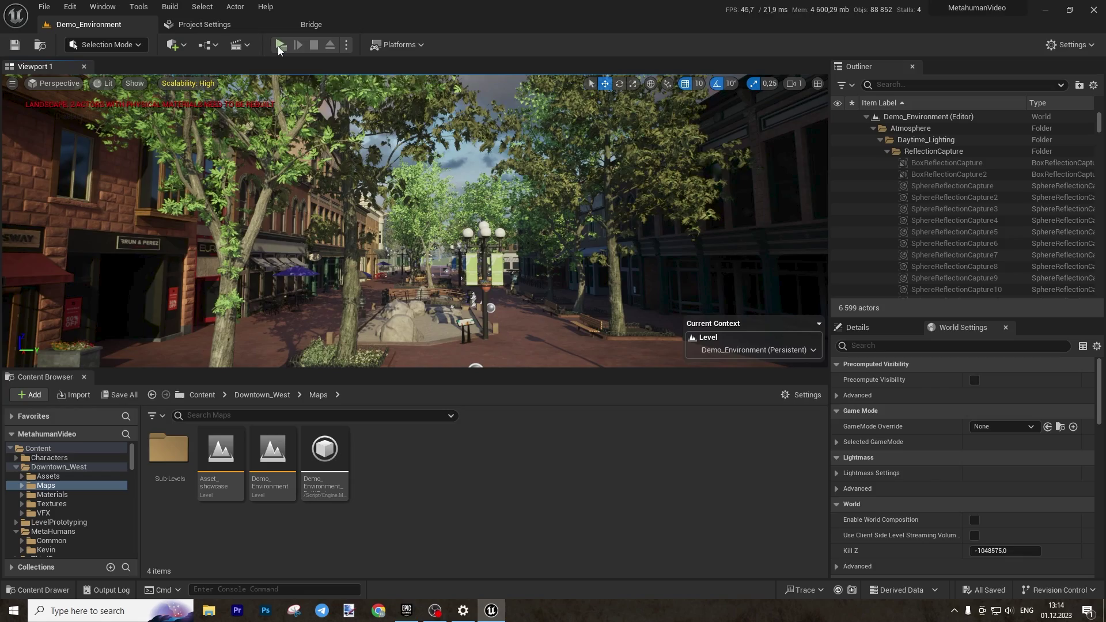
key("alt+p")
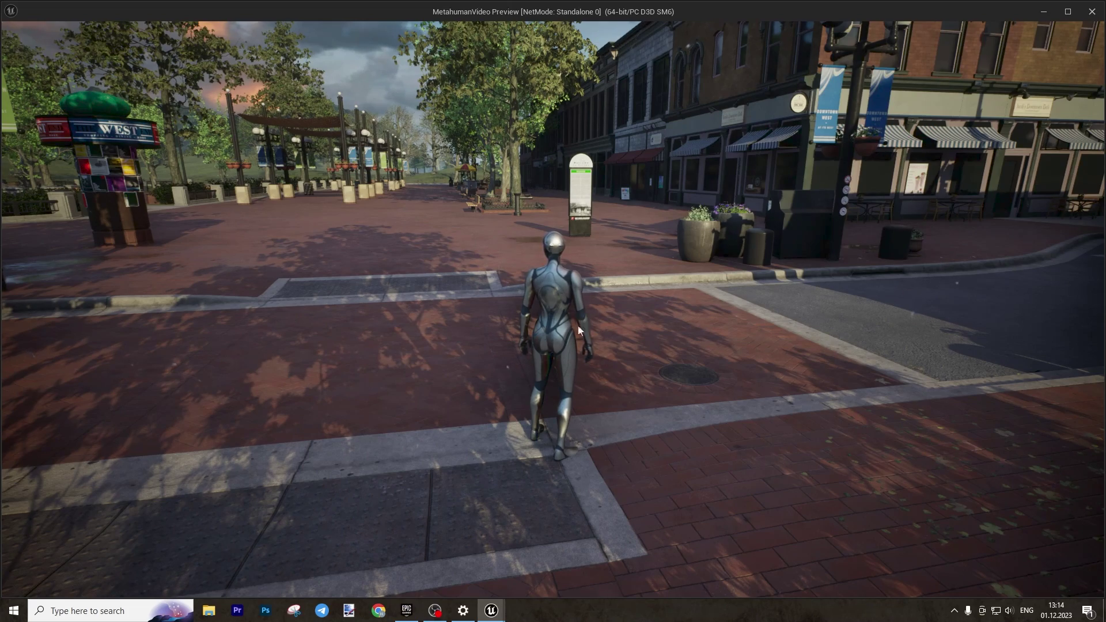
left_click(625, 340)
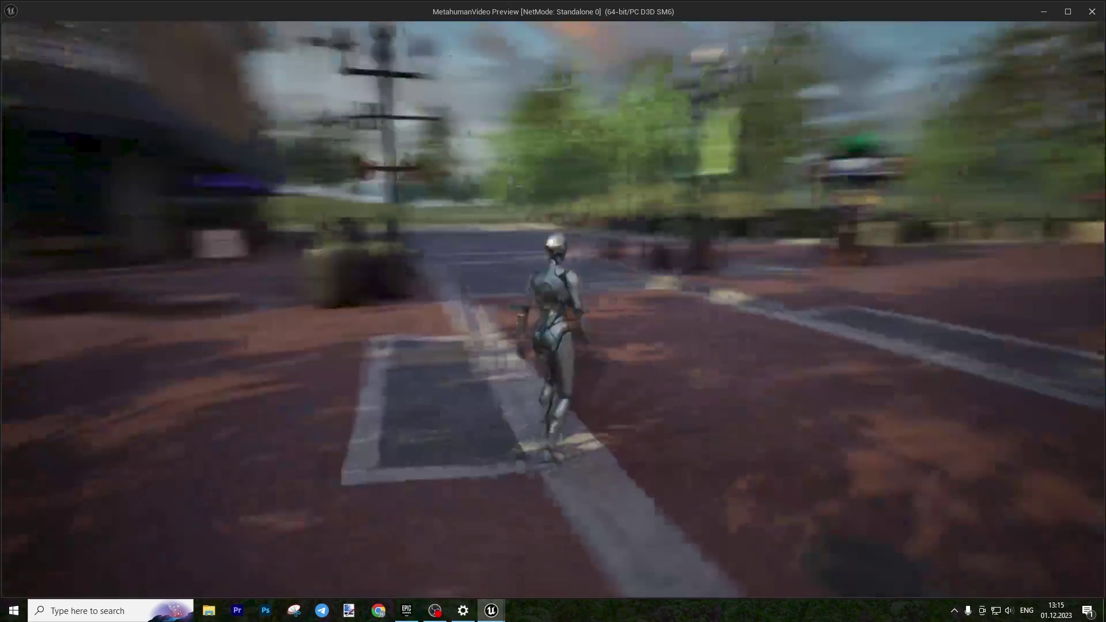
key("w")
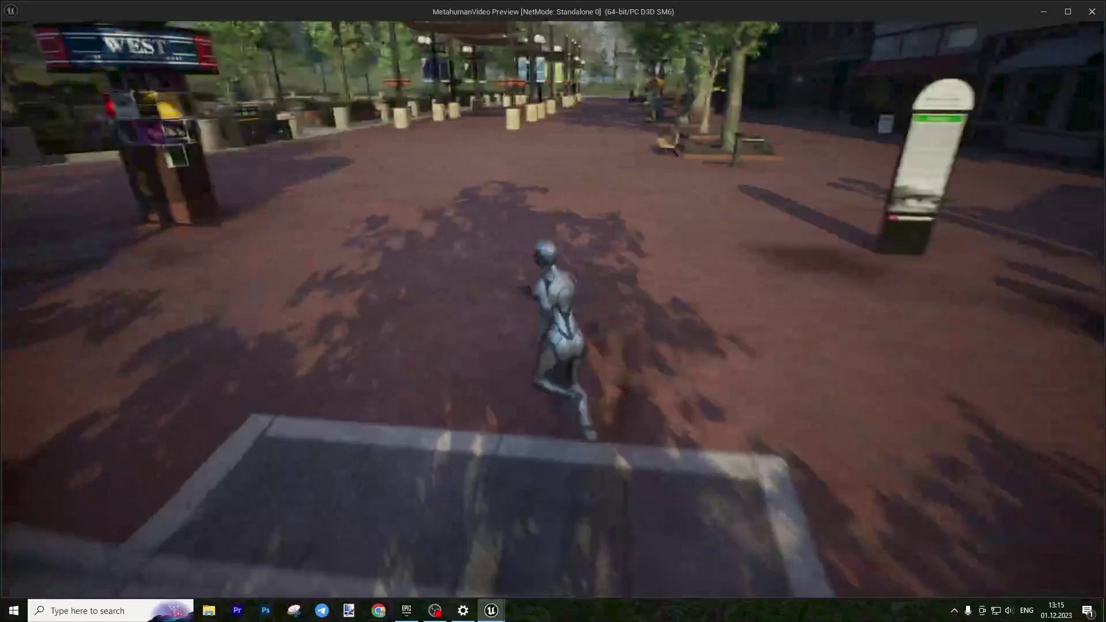
key("Escape")
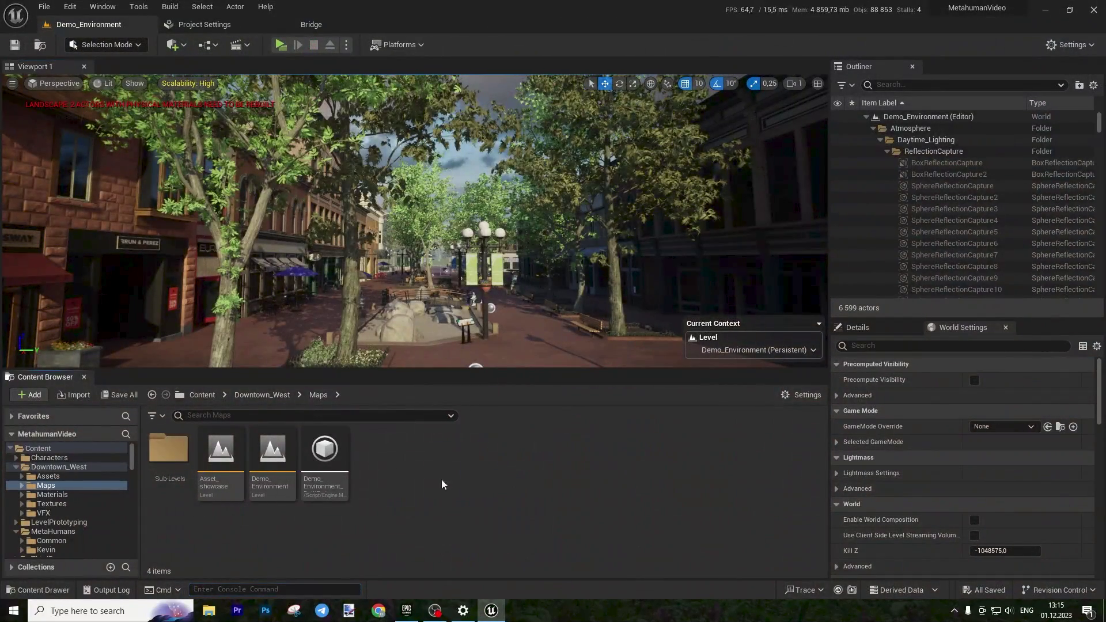
Place the BP_Kevin blueprint from the MetaHumans Kevin folder on the road beside the crosswalk in the level
left_click(202, 396)
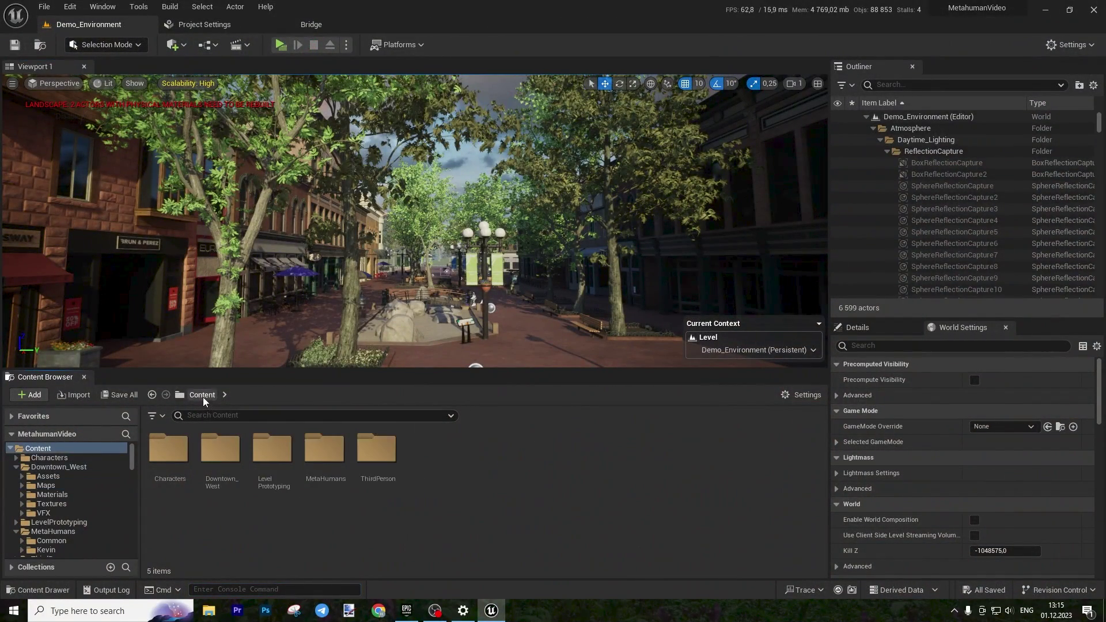
double_click(326, 456)
double_click(220, 451)
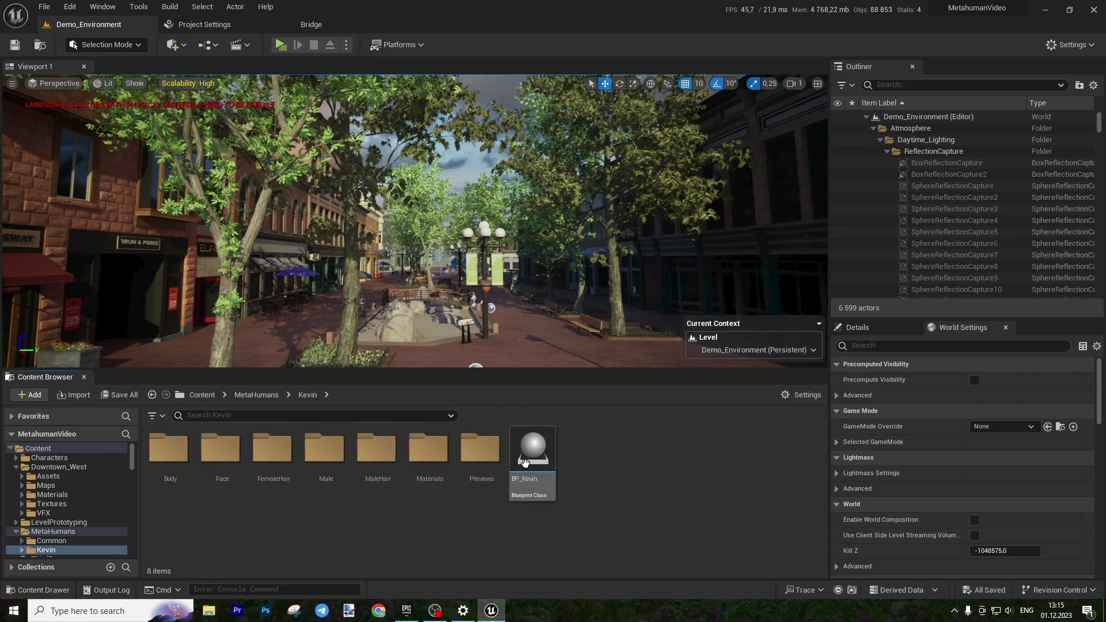
right_click_drag(506, 336, 750, 358)
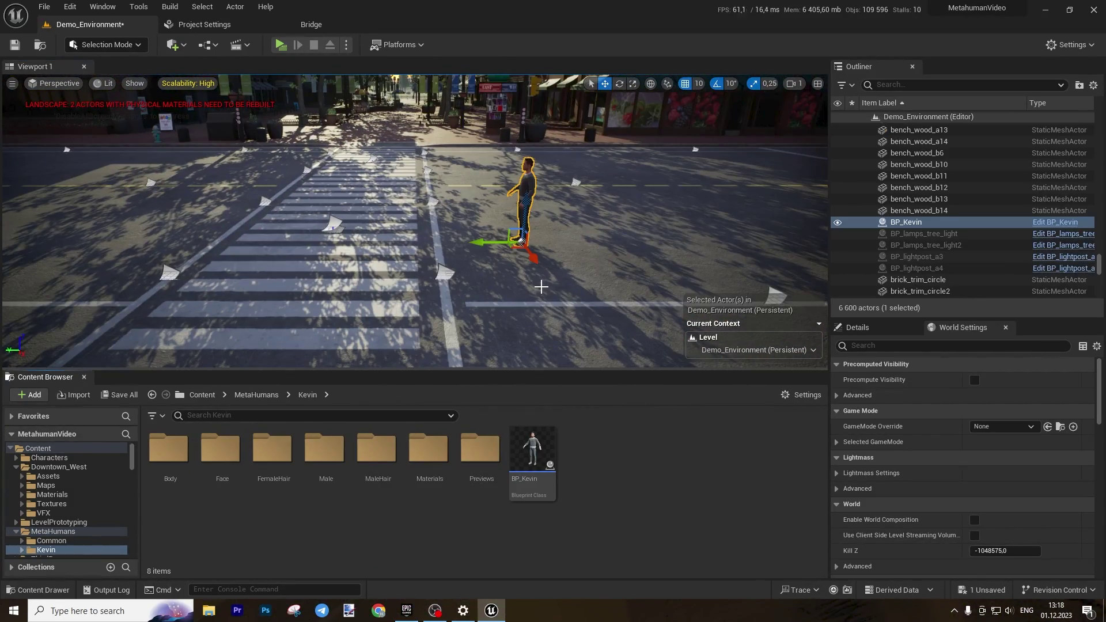
mouse_move(539, 283)
right_mouse_down()
mouse_move(645, 303)
mouse_move(623, 322)
mouse_move(558, 287)
right_mouse_up()
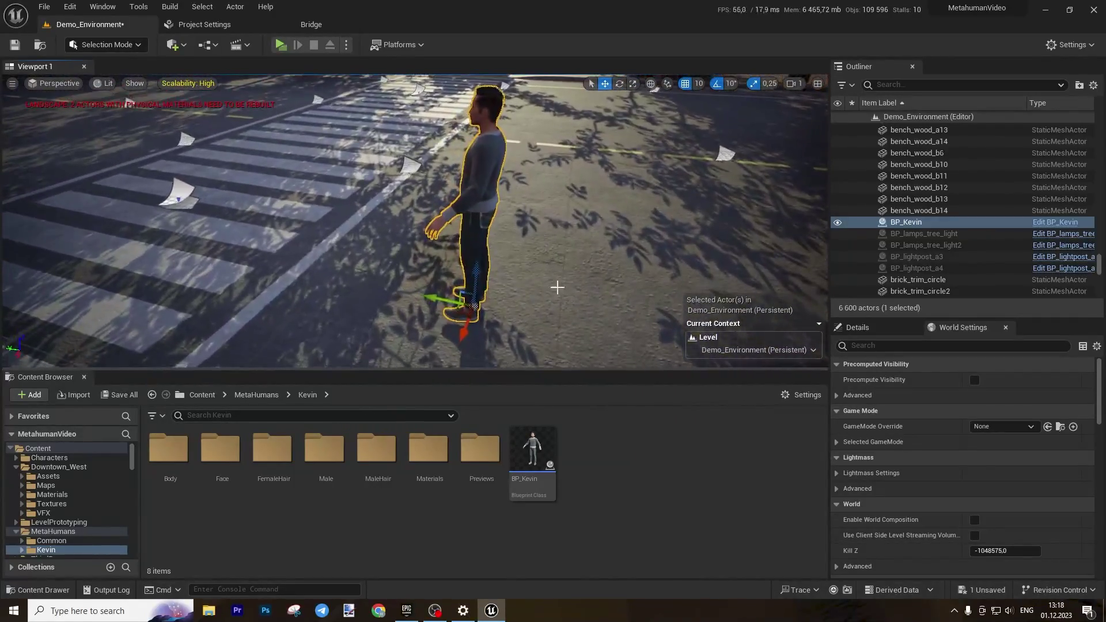
Open the BP_Kevin blueprint and change its parent class from Actor to BP_ThirdPersonCharacter
double_click(547, 460)
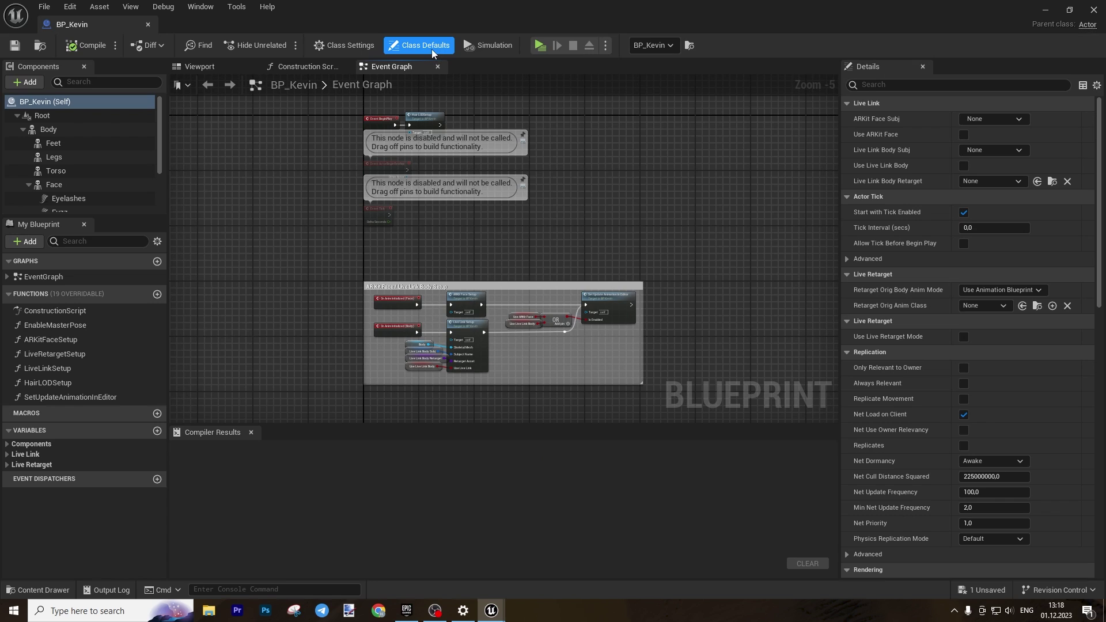
scroll(960, 174, "down", 1)
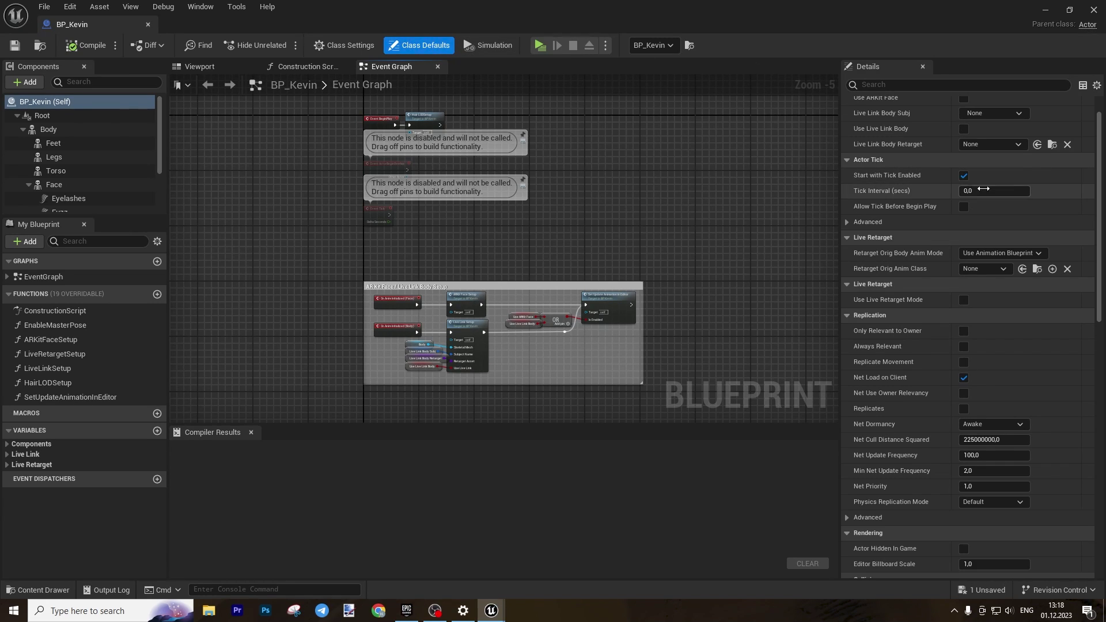
left_click(346, 45)
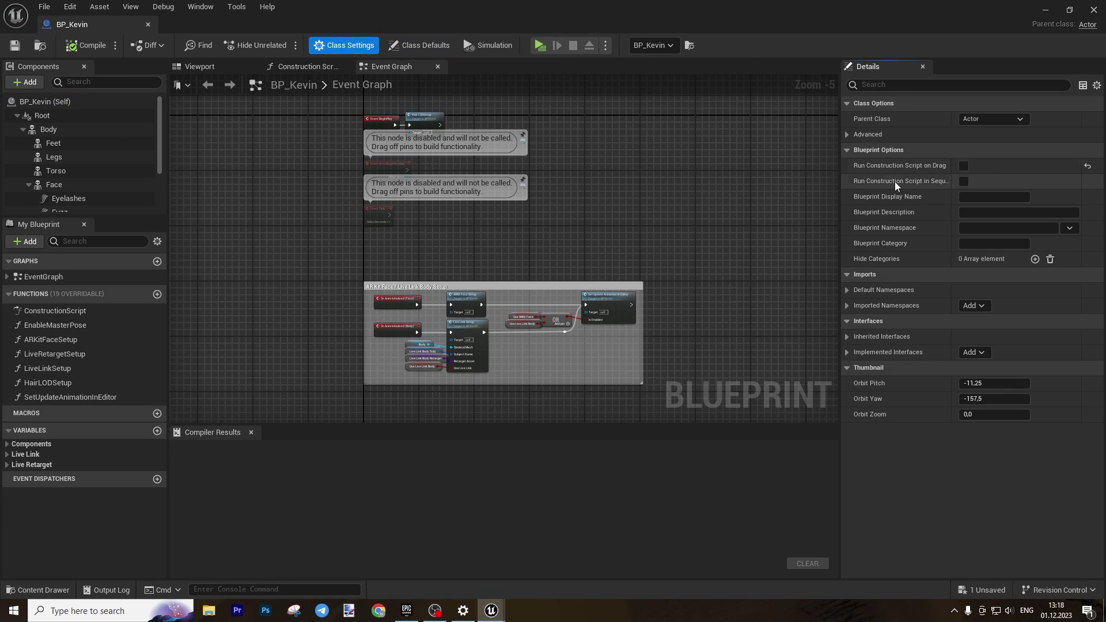
left_click(999, 117)
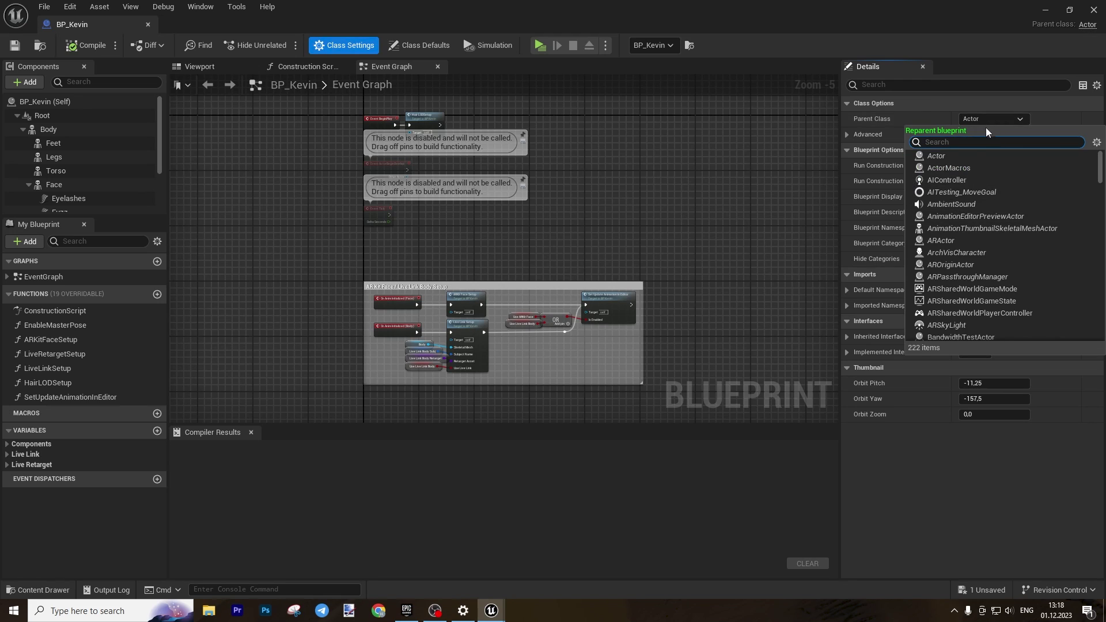
scroll(965, 272, "down", 3)
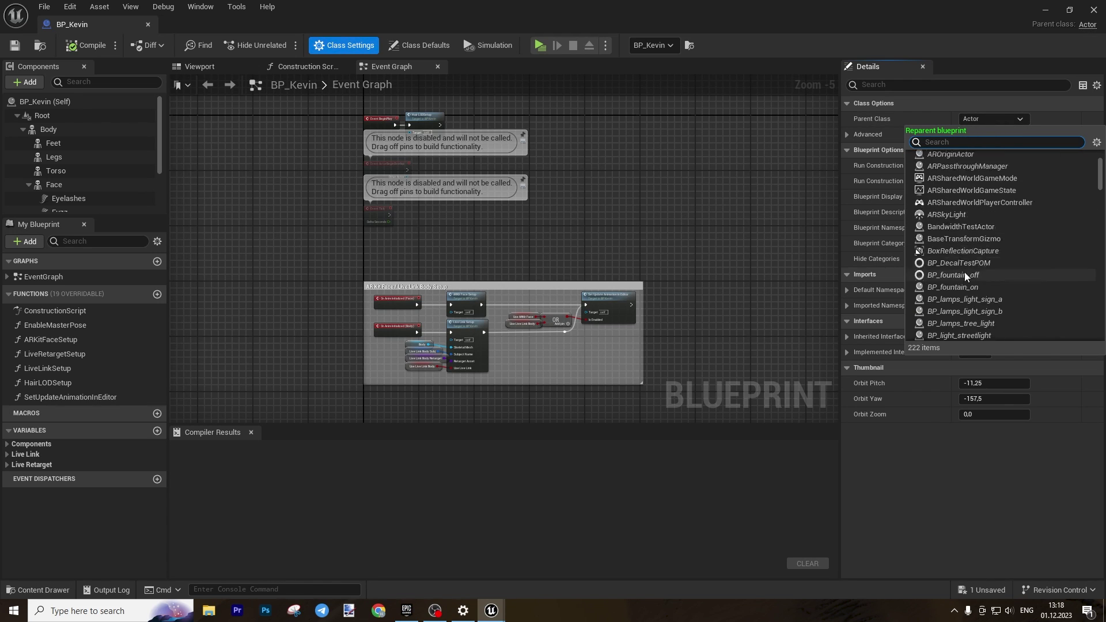
scroll(965, 271, "up", 3)
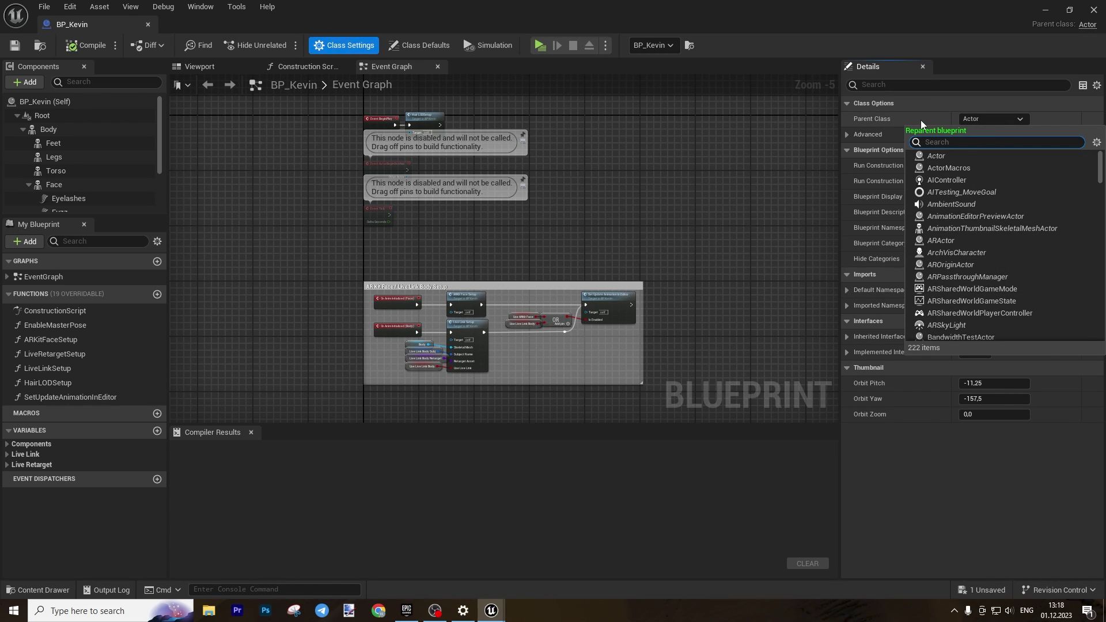
type("chara")
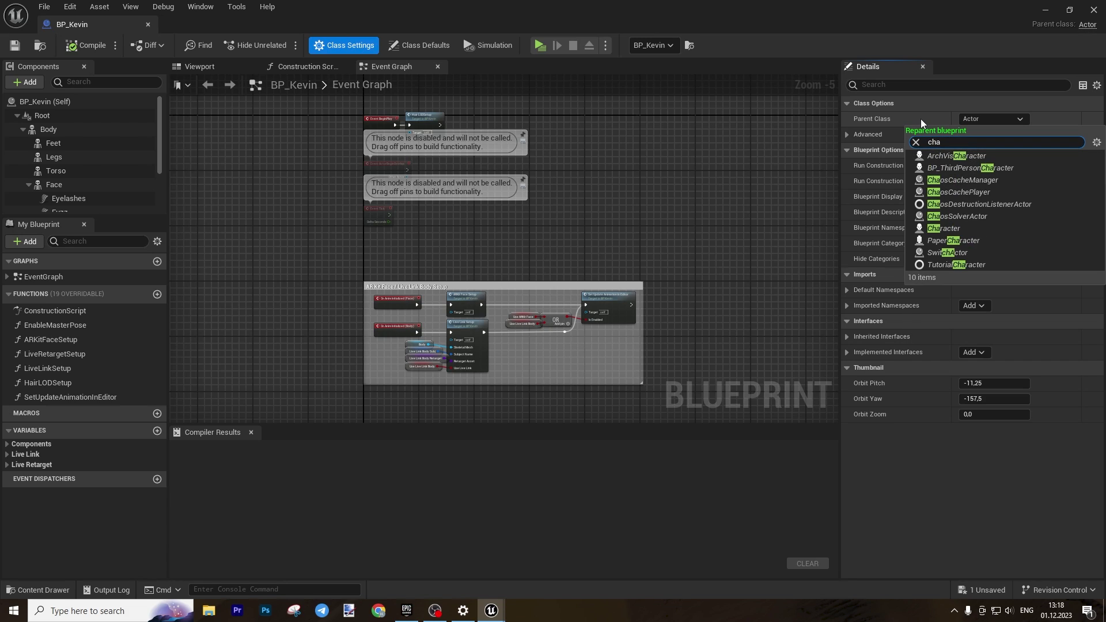
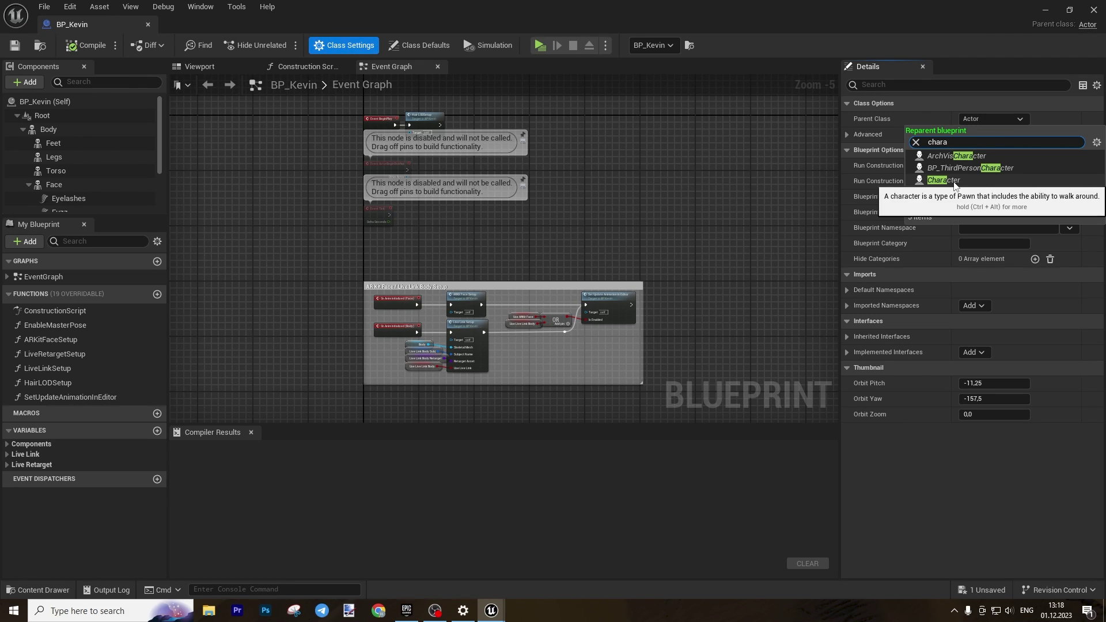
left_click(992, 181)
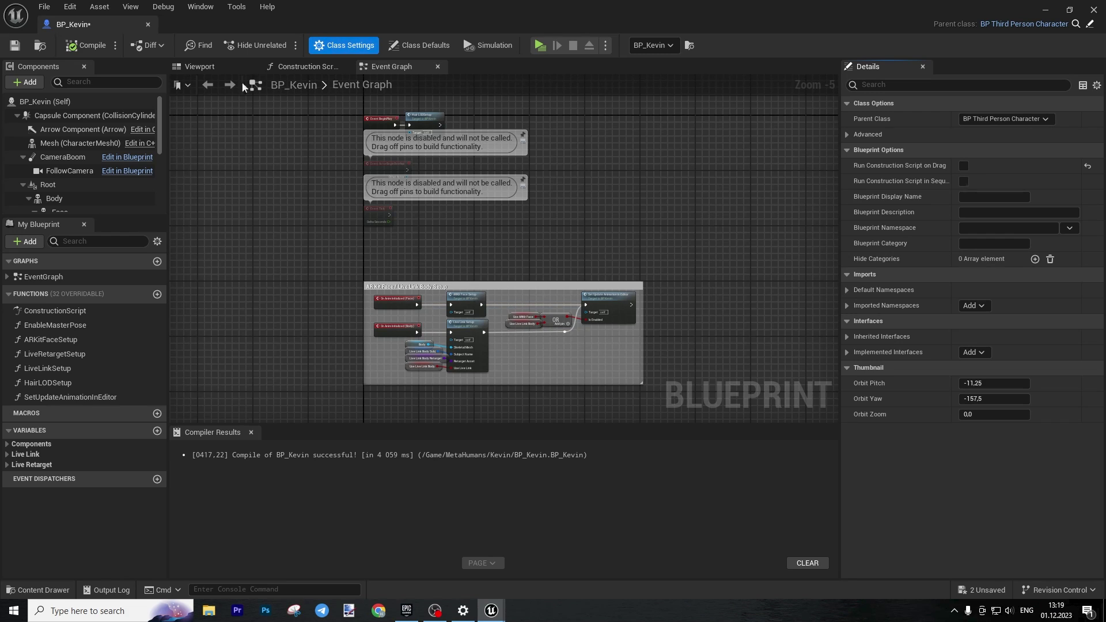
Inspect the character in the blueprint's 3D preview and select its LODSync component
left_click(198, 68)
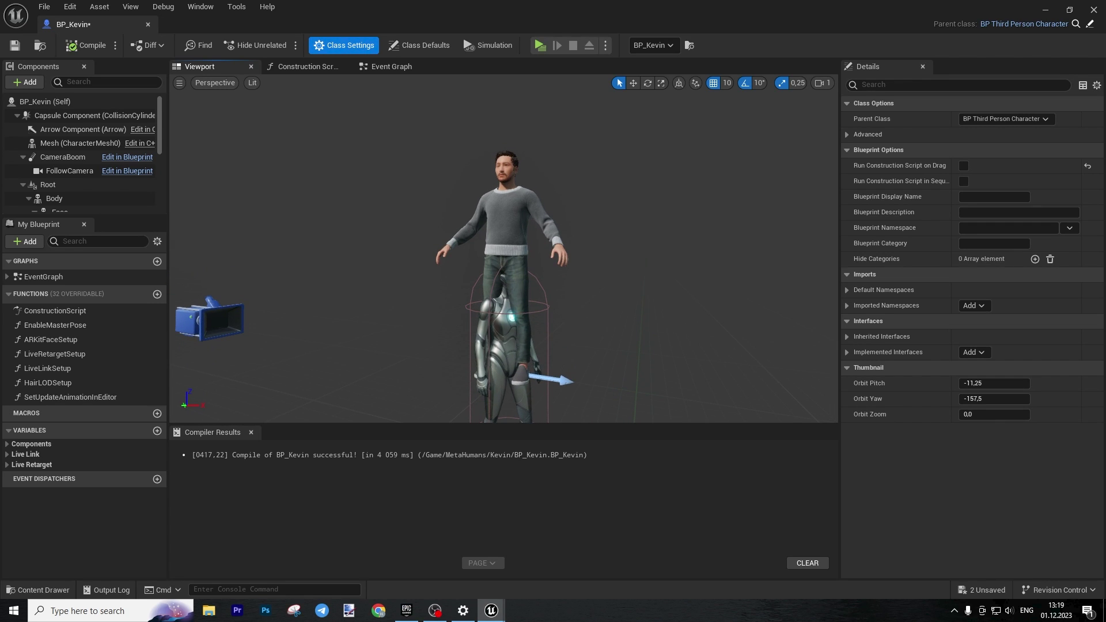
scroll(501, 248, "up", 5)
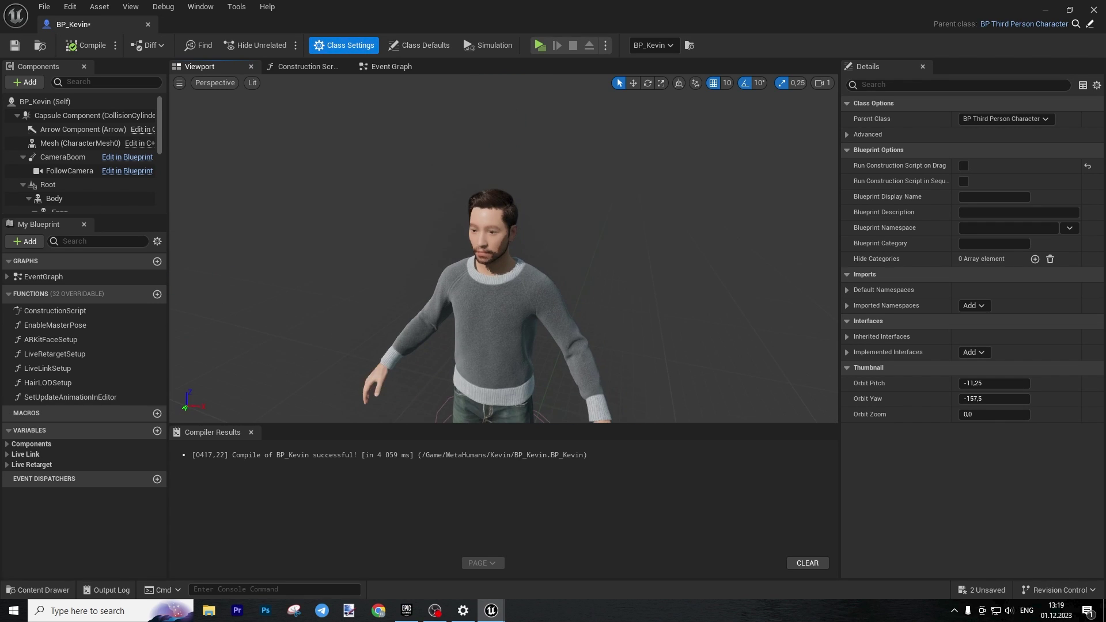
scroll(504, 248, "down", 5)
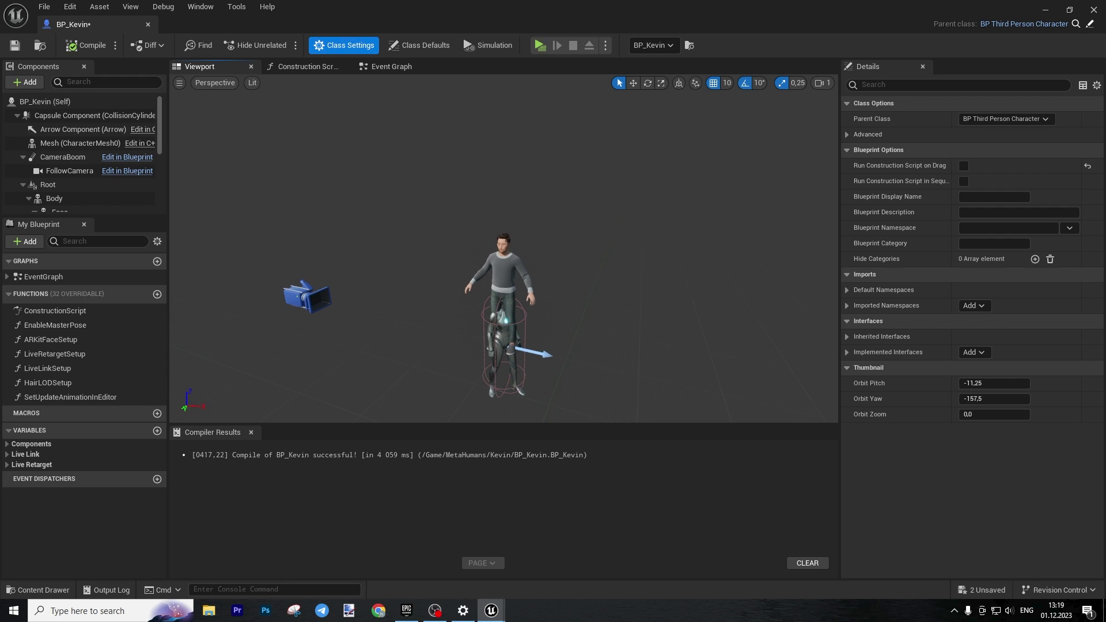
scroll(501, 247, "up", 5)
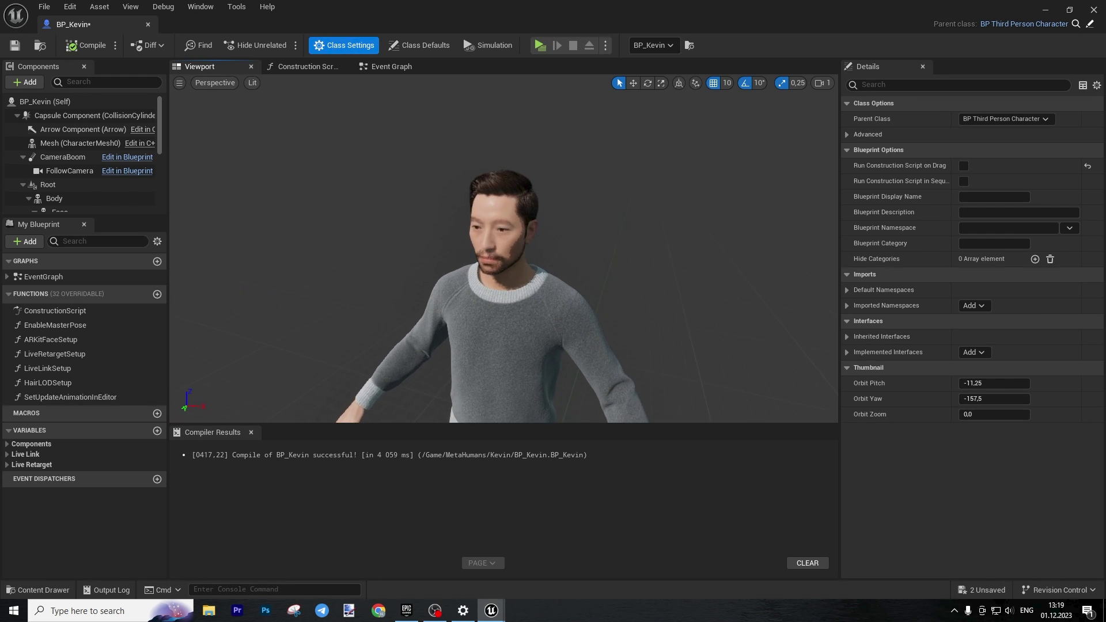
scroll(379, 175, "down", 4)
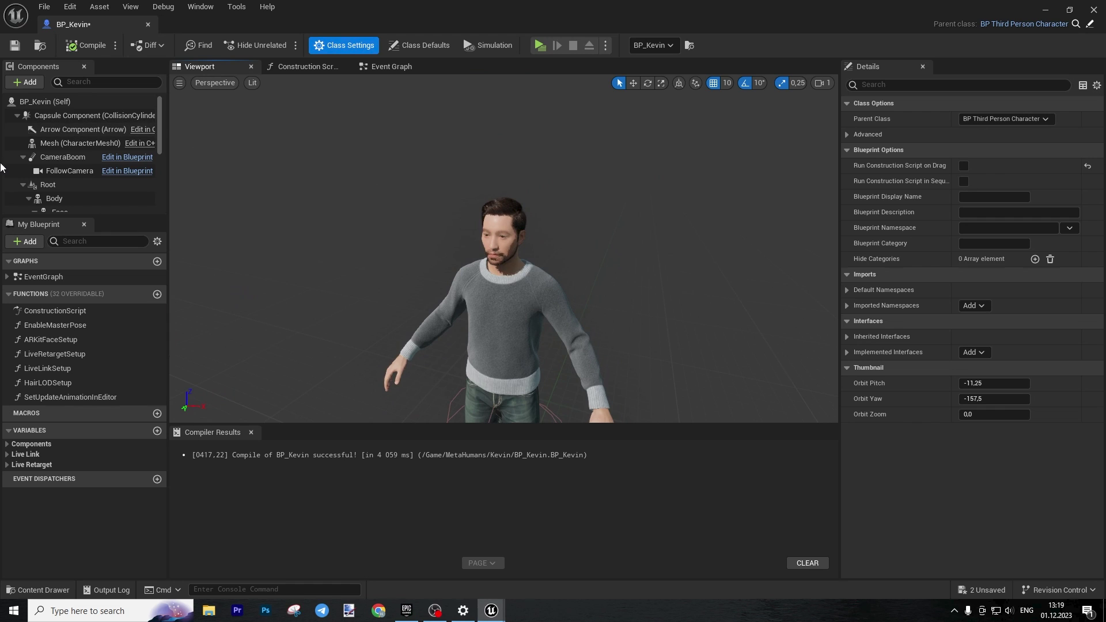
scroll(78, 189, "down", 3)
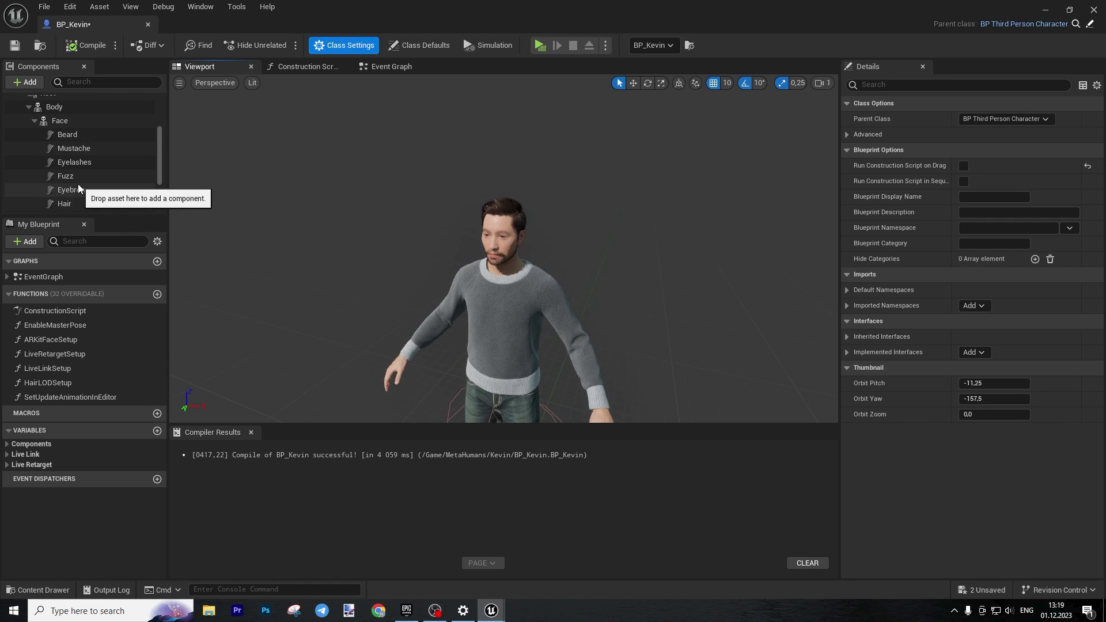
scroll(78, 184, "down", 2)
left_click(61, 190)
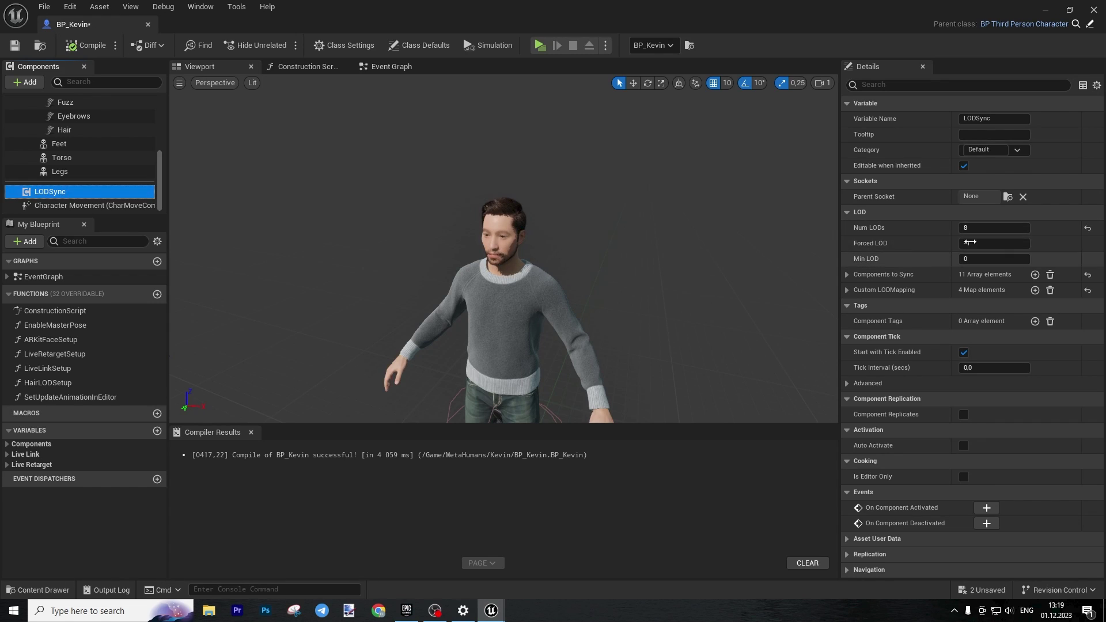
In LODSync's Custom LODMapping, set the Body mapping's Index 2 to 0 and Index 4 to 1
left_click(847, 275)
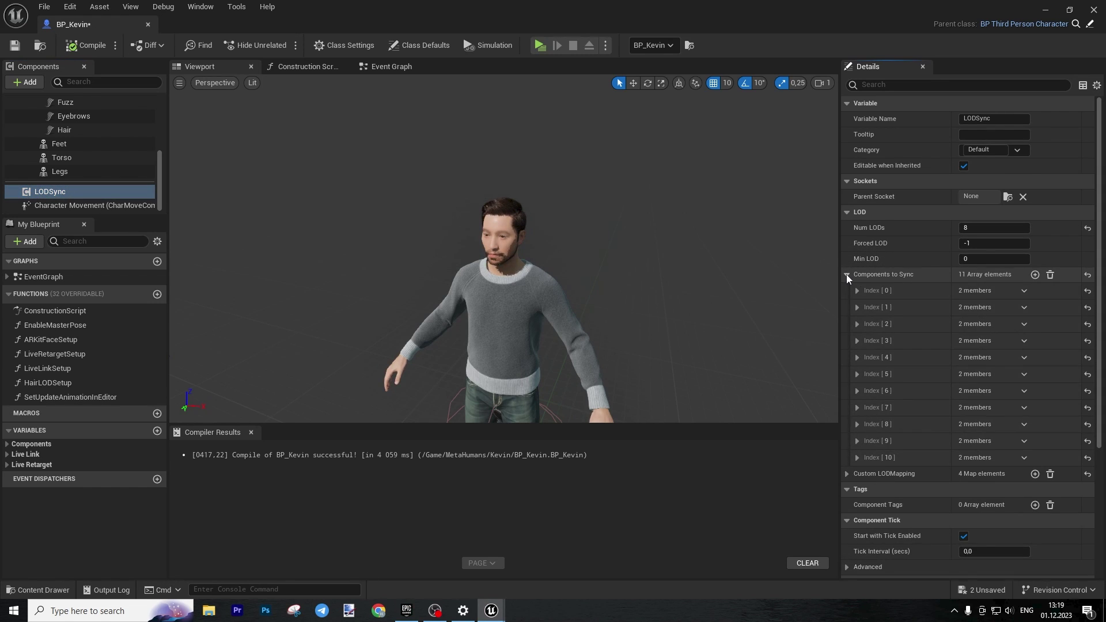
left_click(847, 275)
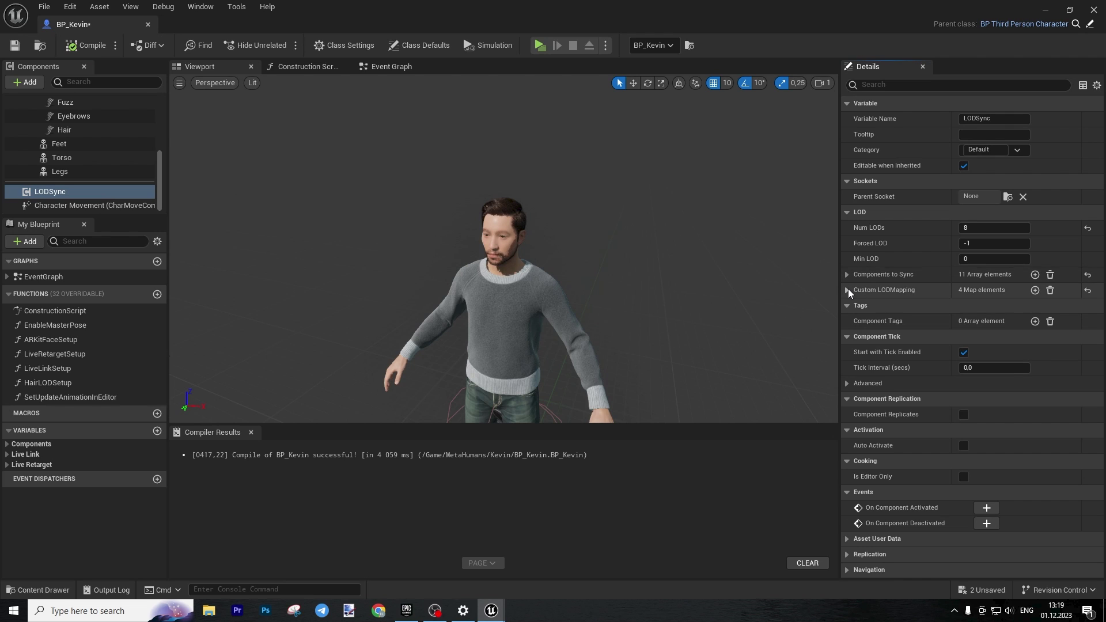
left_click(848, 290)
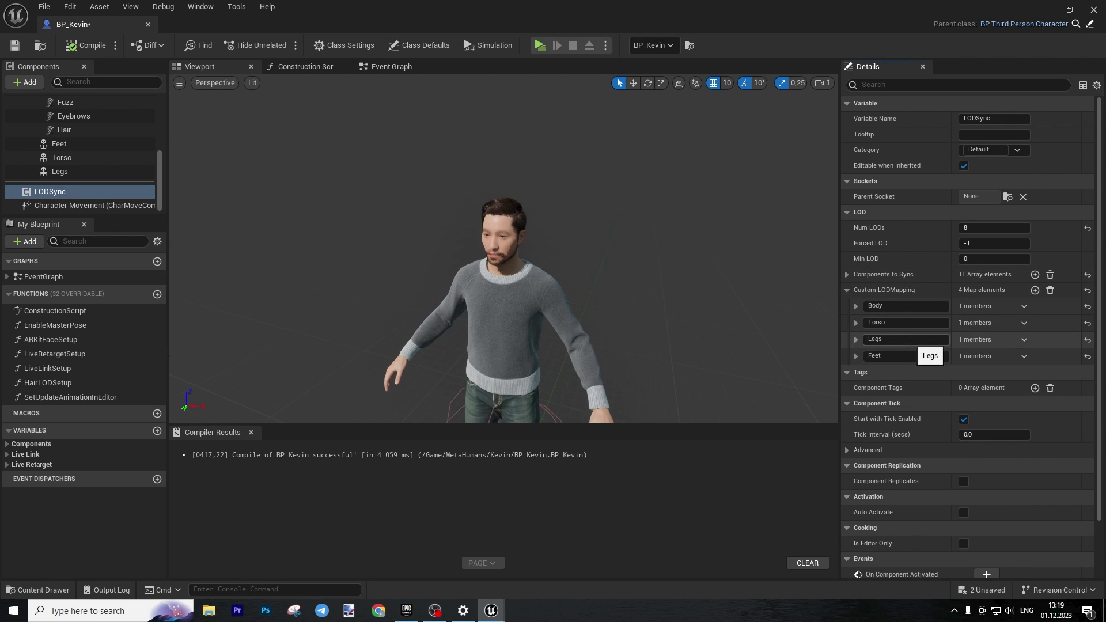
scroll(922, 340, "down", 2)
left_click(857, 251)
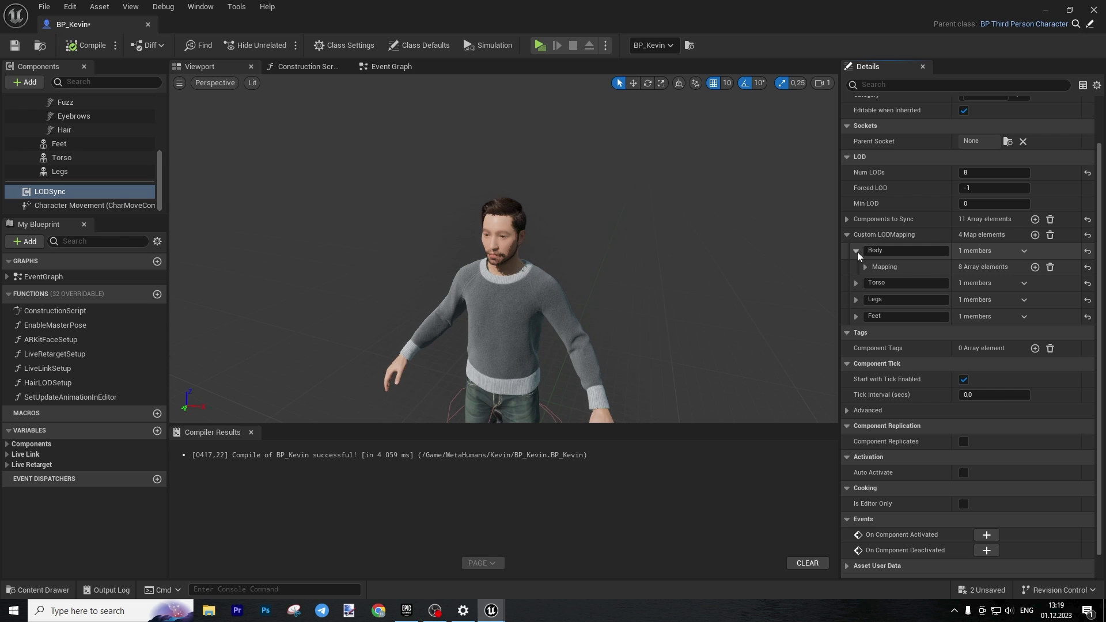
left_click(865, 268)
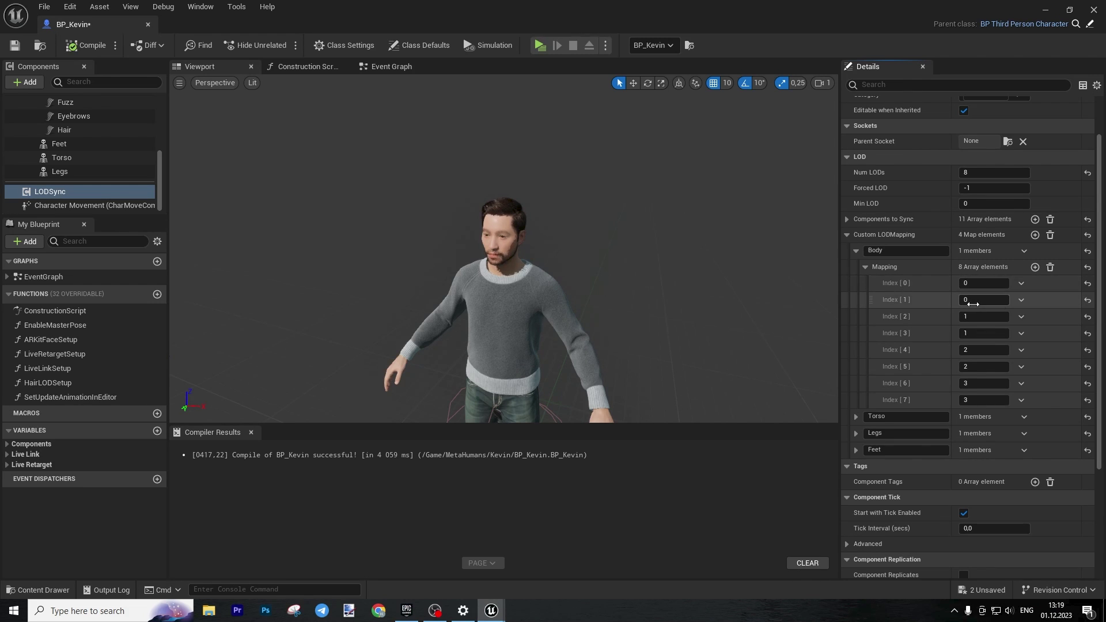
left_click(994, 317)
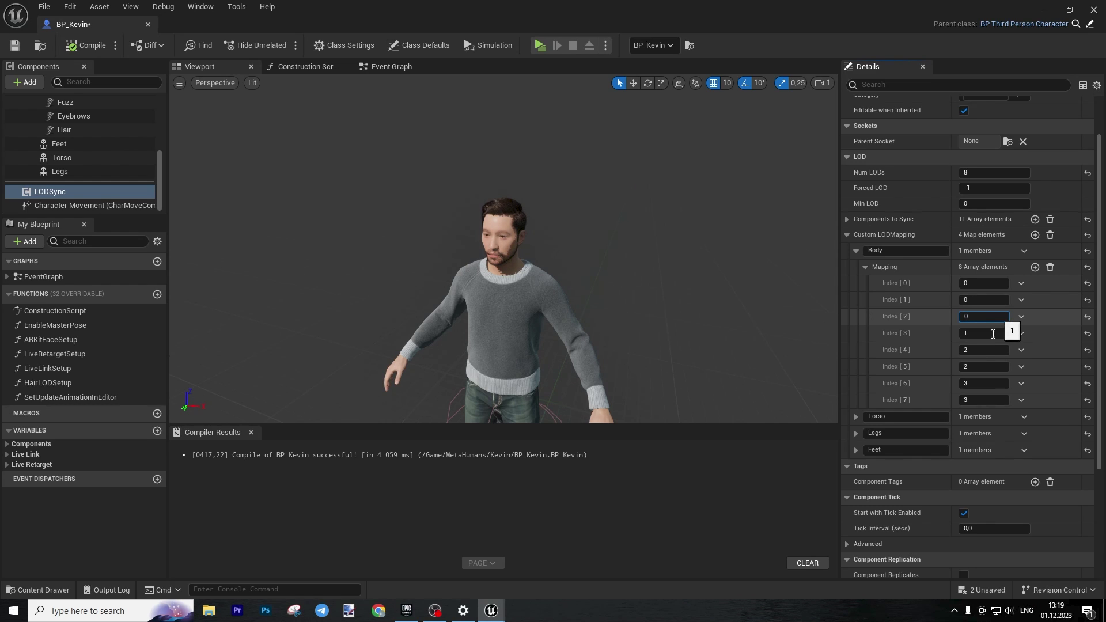
key("Return")
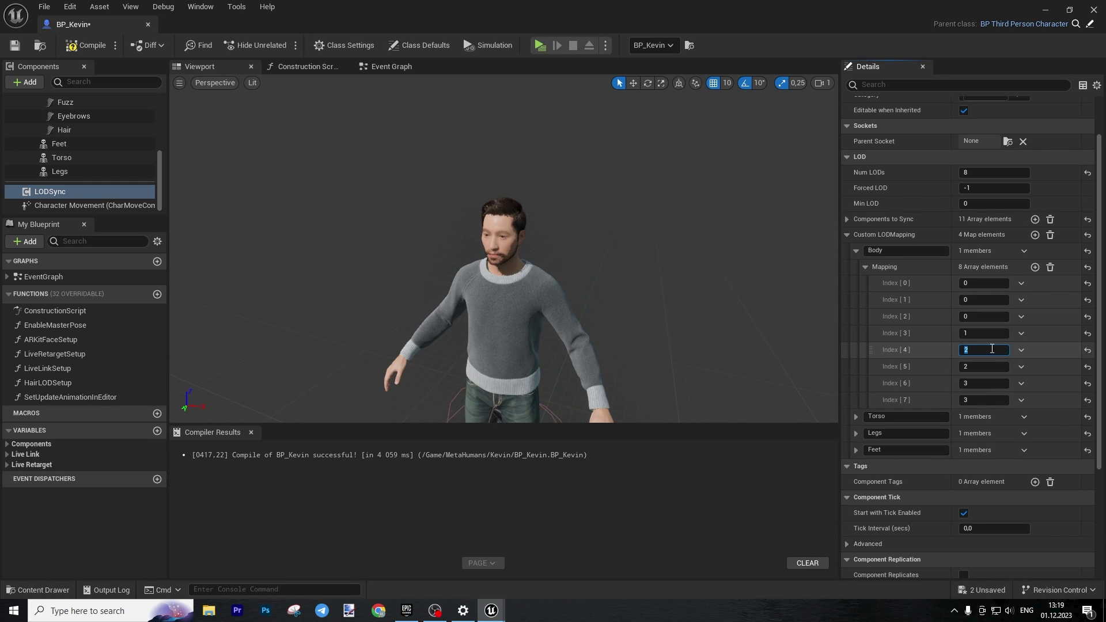
left_click(993, 349)
key("Return")
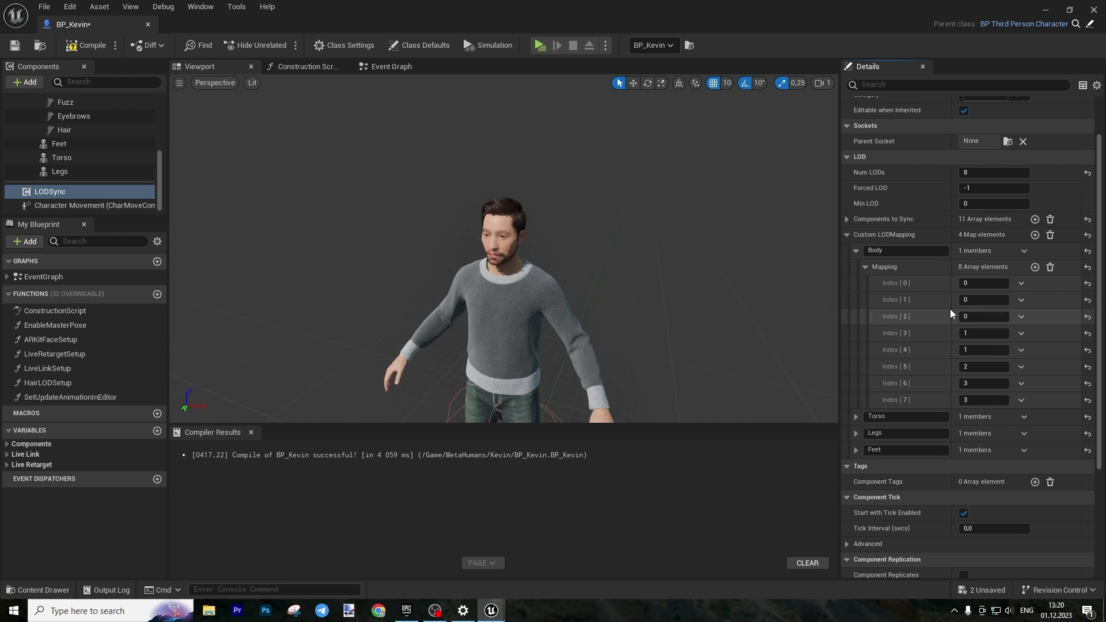
Set Index 2 of the Torso mapping to 0 in the Custom LODMapping
left_click(857, 417)
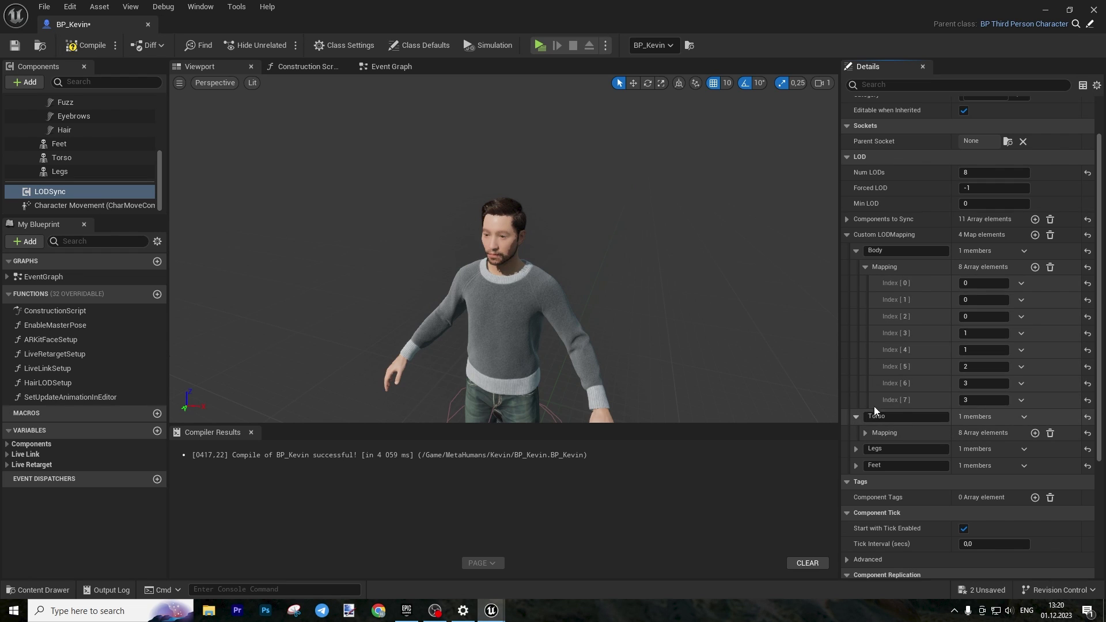
left_click(866, 433)
scroll(904, 410, "down", 3)
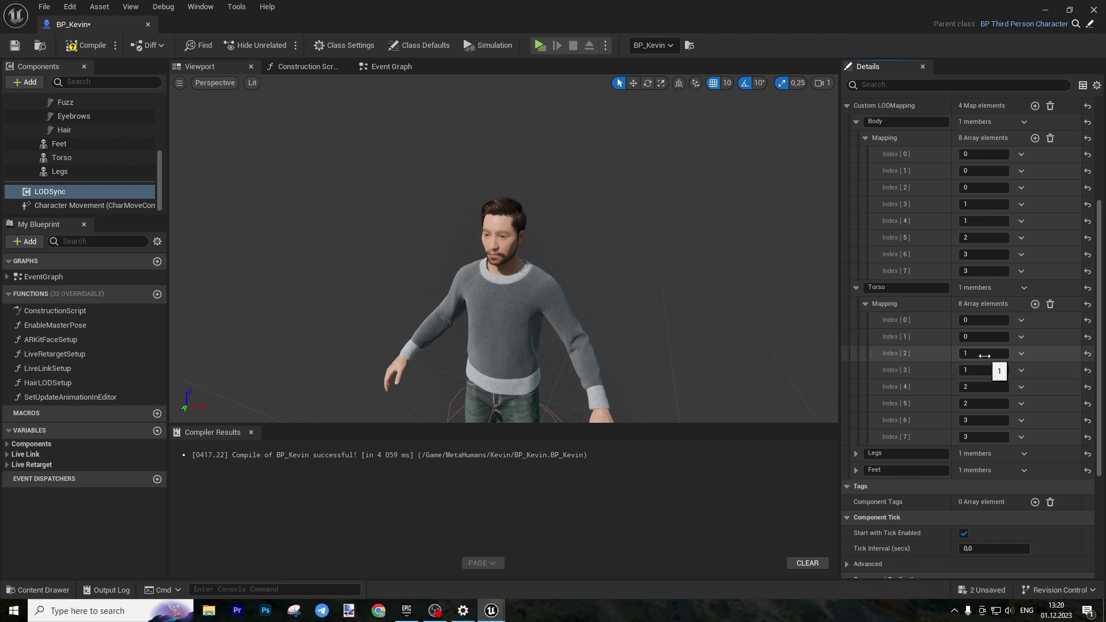
left_click(985, 355)
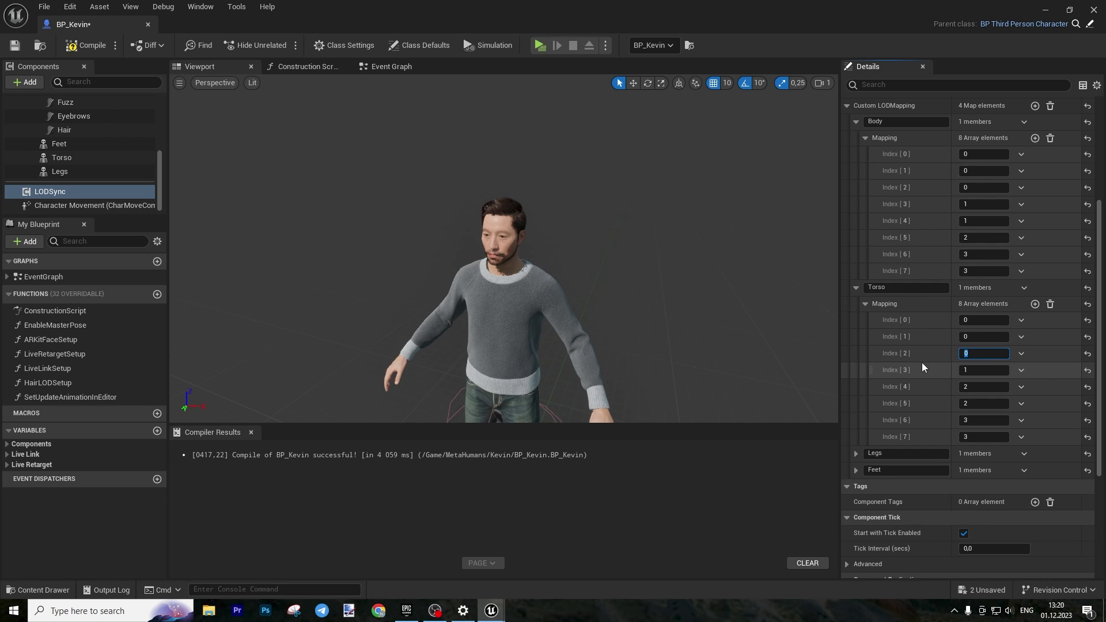
Collapse the Torso mapping and set Index 2 of the Legs mapping to 0 in the Custom LODMapping
scroll(874, 414, "down", 2)
left_click(857, 380)
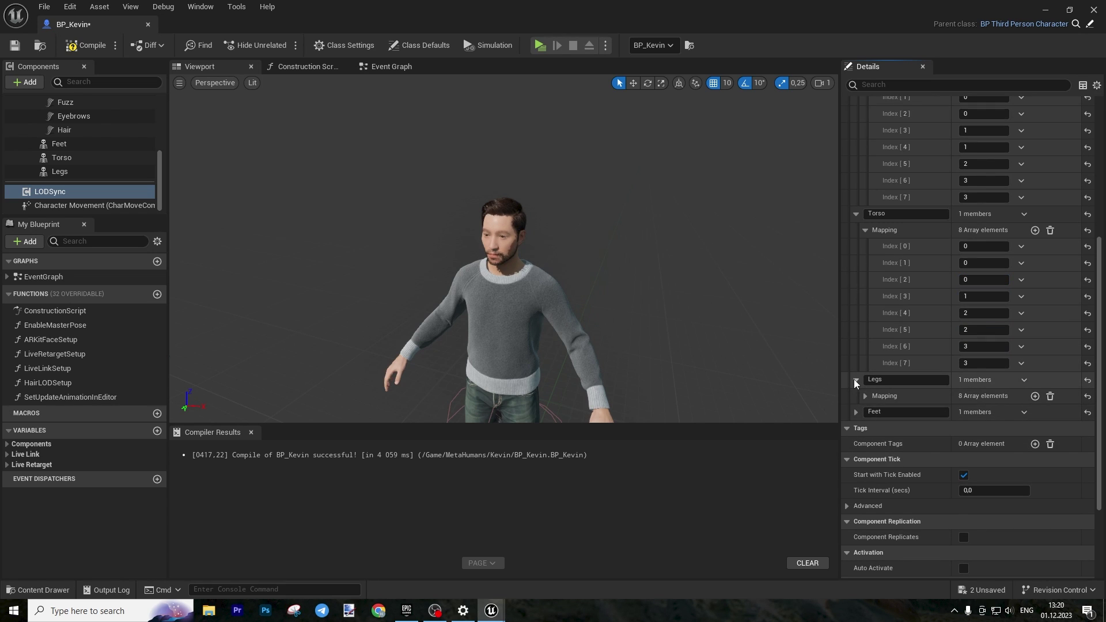
right_click_drag(666, 338, 667, 338)
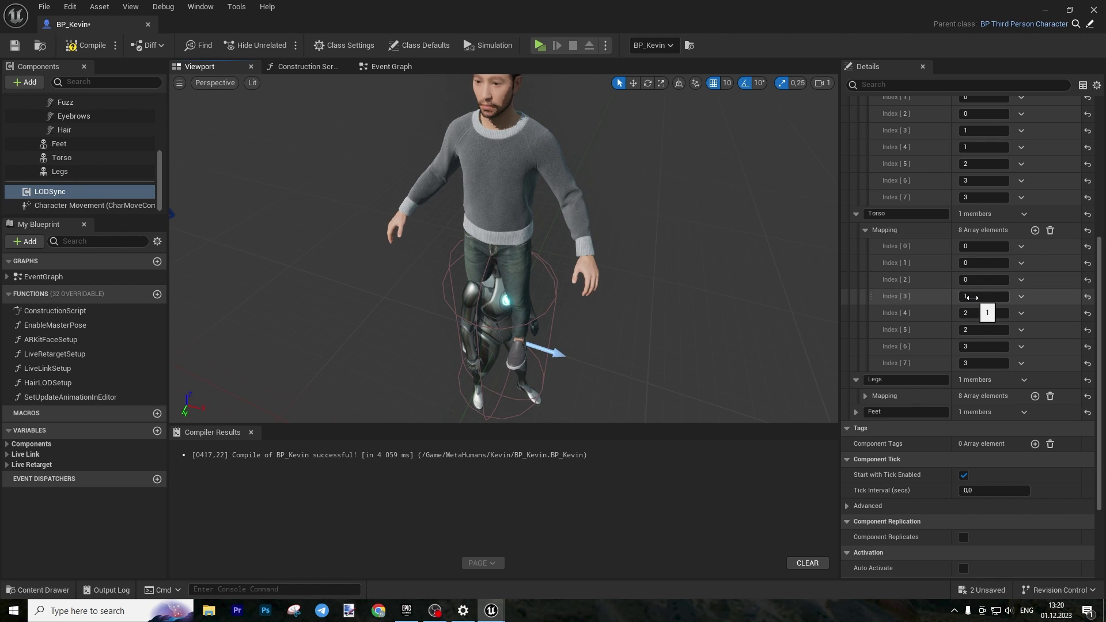
scroll(941, 282, "up", 2)
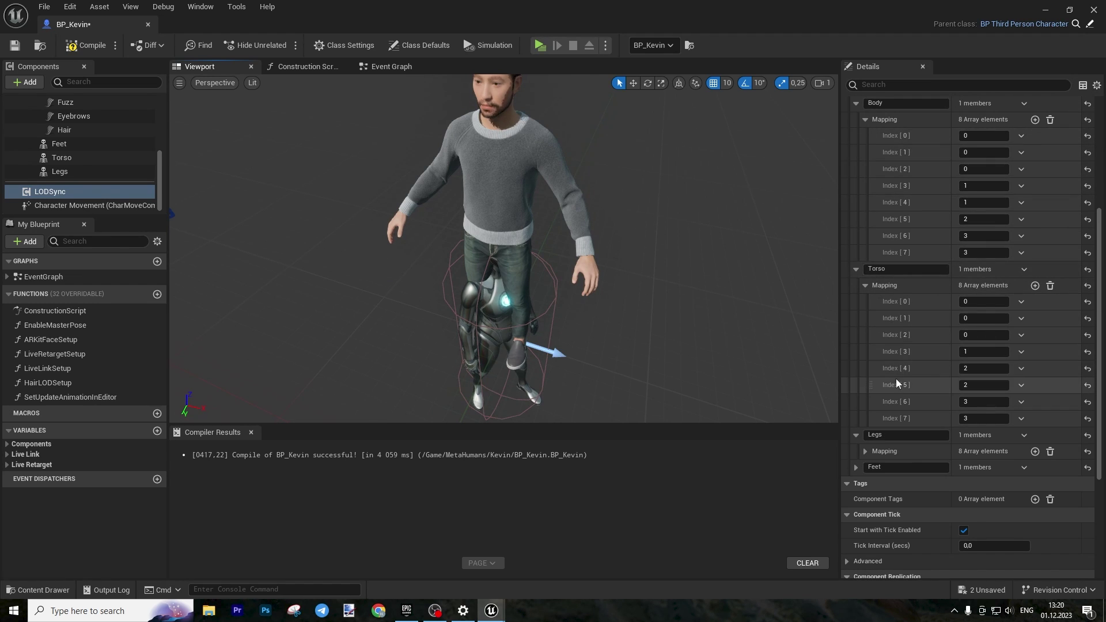
scroll(897, 379, "down", 1)
left_click(867, 267)
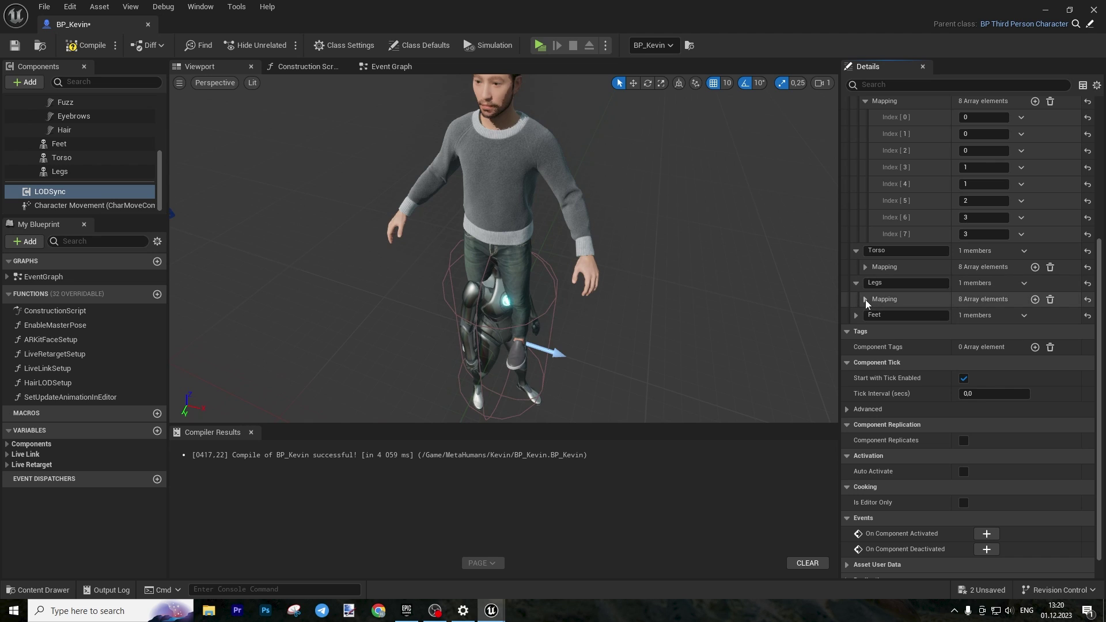
left_click(866, 299)
left_click(984, 348)
type("0")
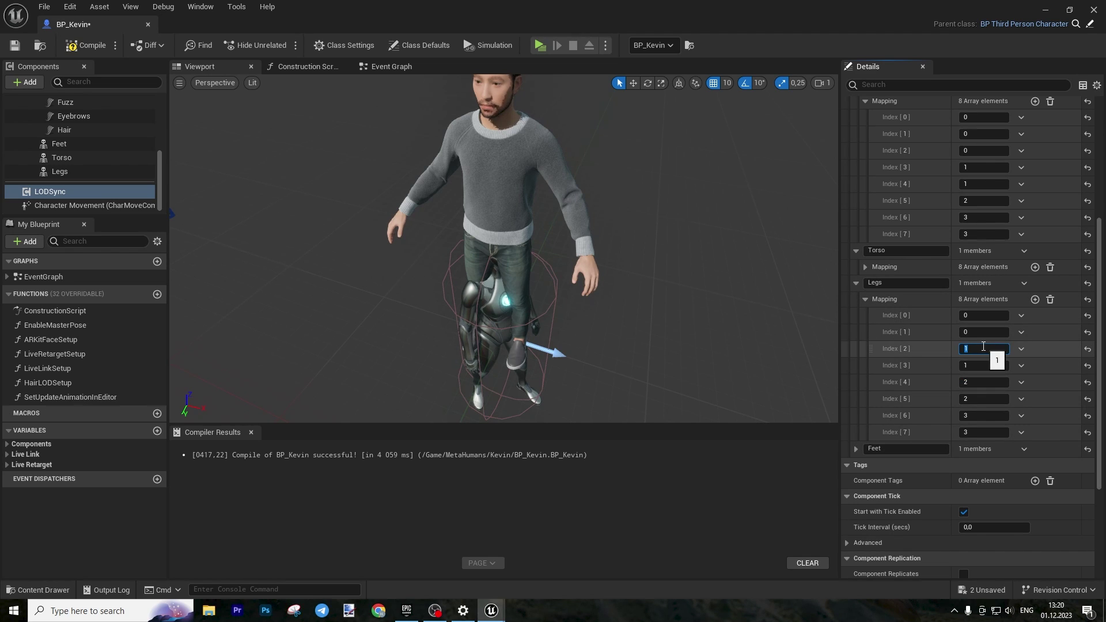
Set Index 2 of the Legs LOD mapping to 0 and expand the Feet mapping
left_click(863, 448)
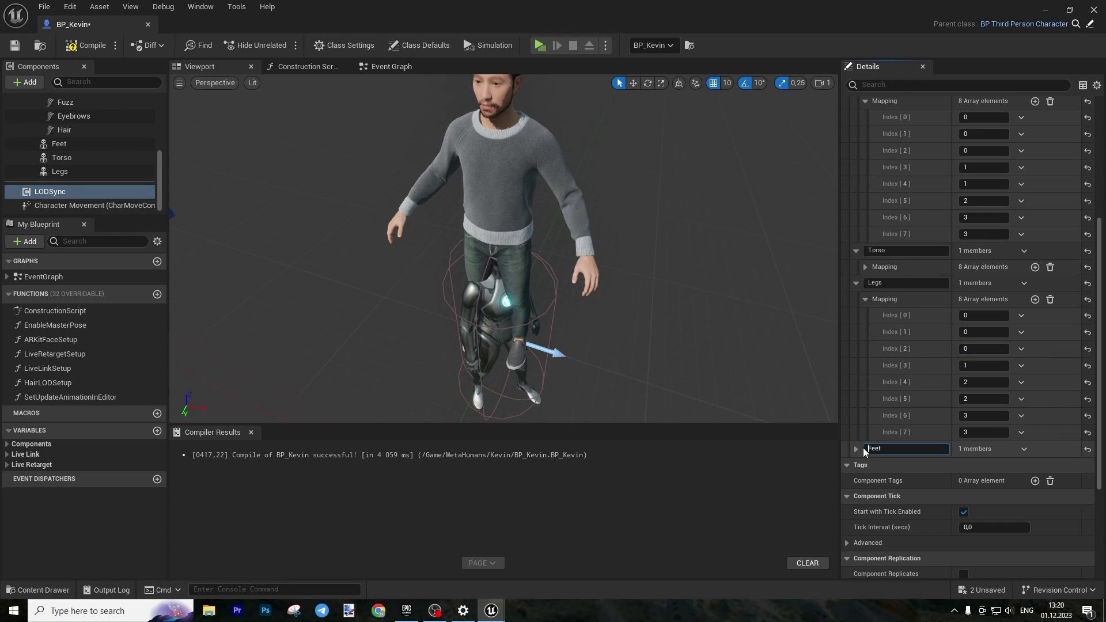
left_click(858, 449)
left_click(866, 465)
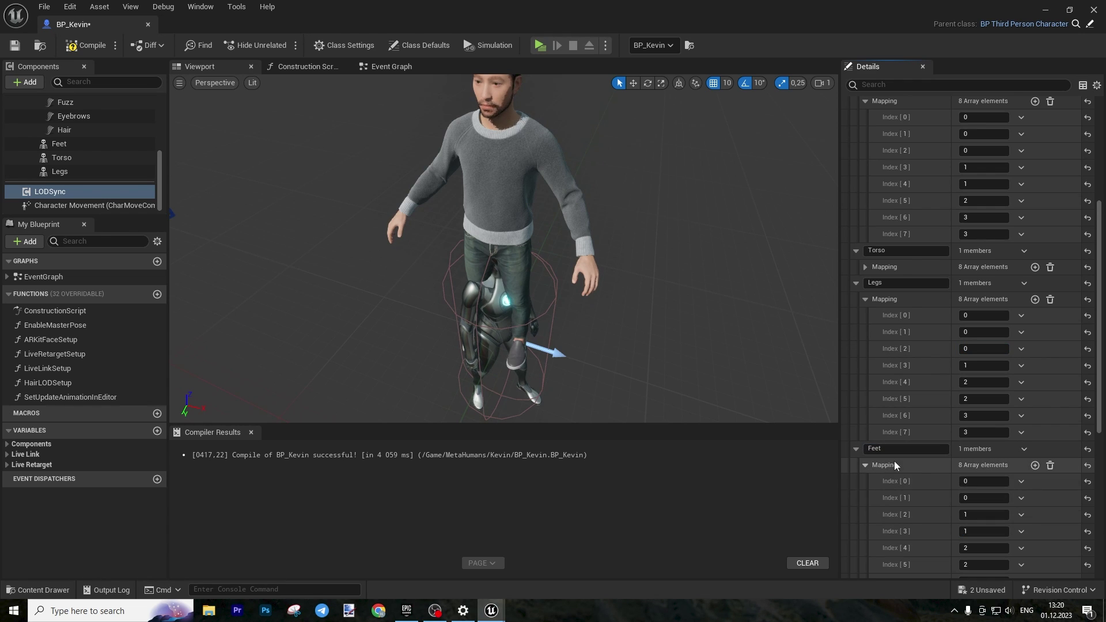
Collapse the Feet, Legs, Torso and Body entries of the Custom LODMapping
scroll(638, 344, "down", 5)
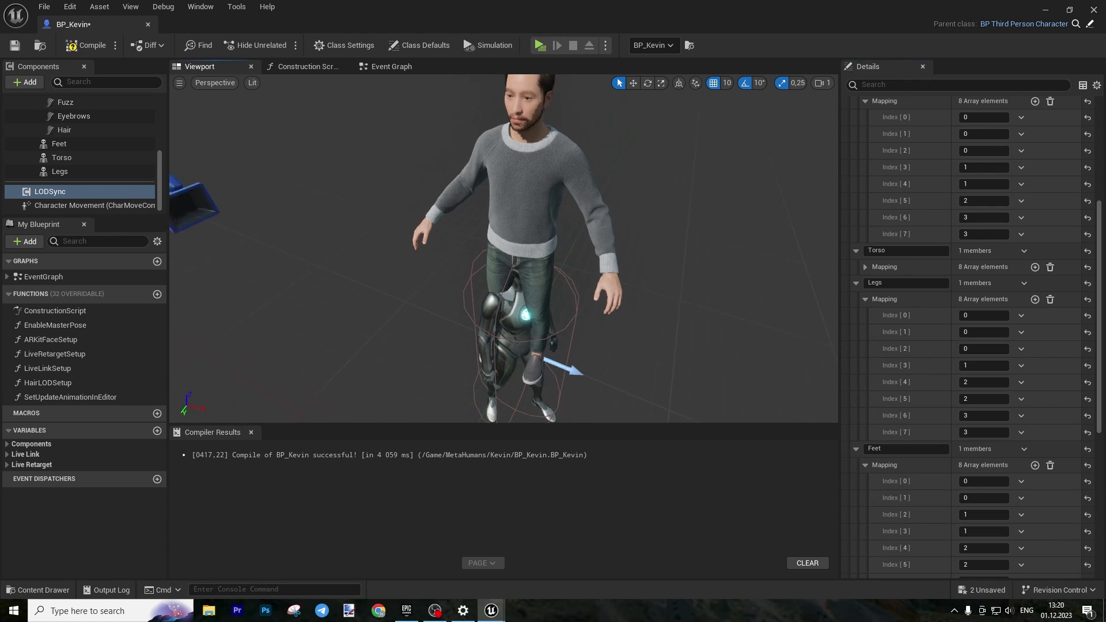
scroll(584, 336, "up", 7)
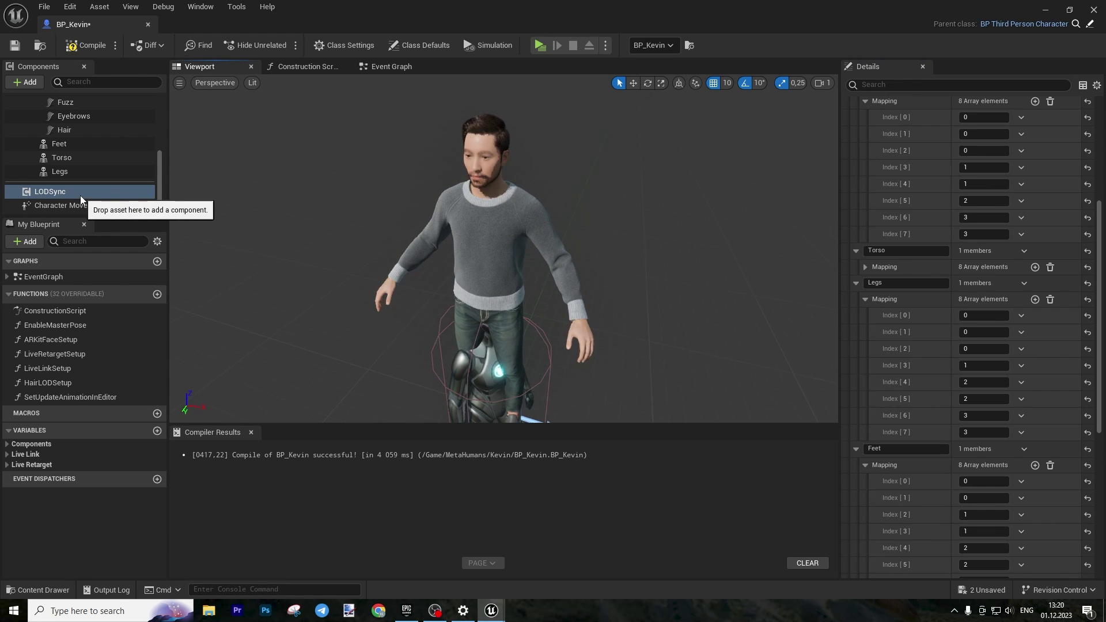
left_click_drag(585, 281, 586, 255)
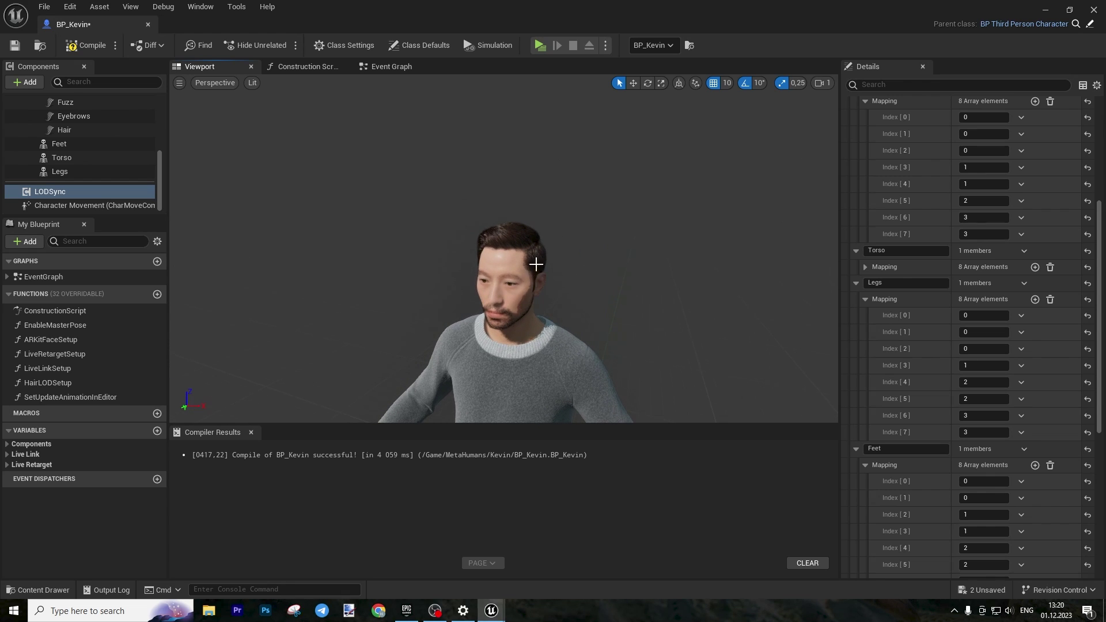
mouse_move(612, 297)
left_mouse_down()
mouse_move(605, 282)
mouse_move(600, 296)
left_mouse_up()
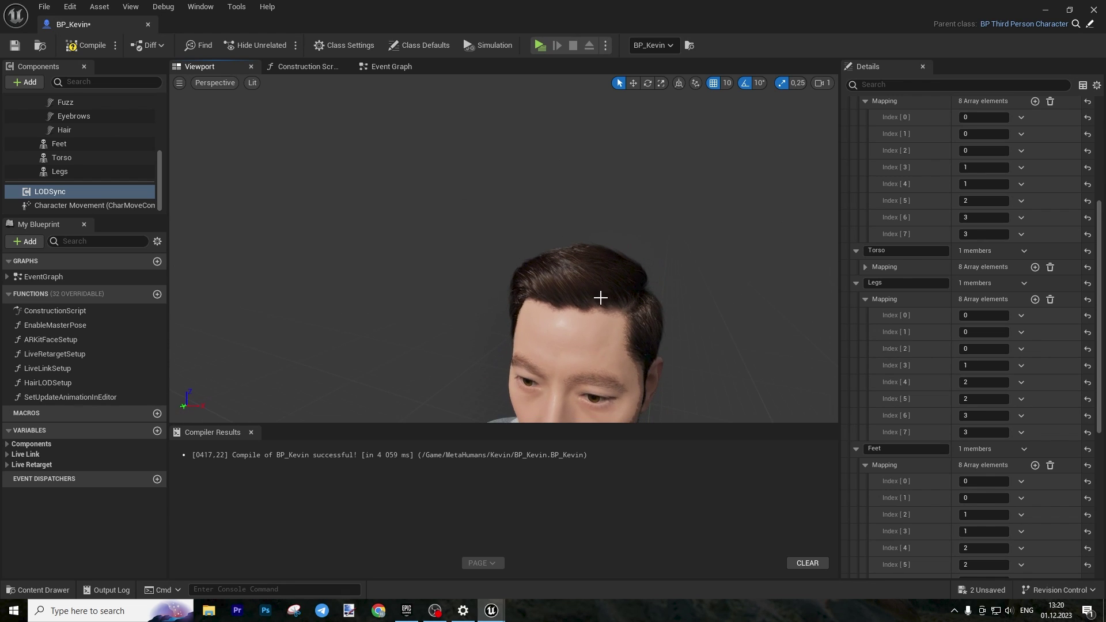
left_click_drag(660, 323, 659, 334)
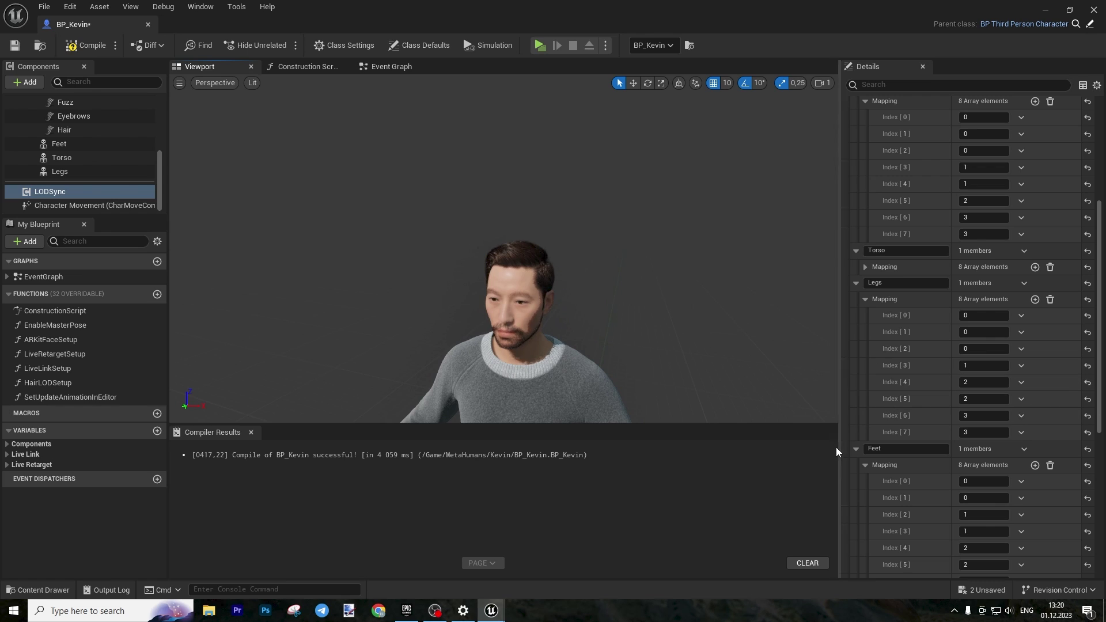
left_click(857, 449)
left_click(856, 283)
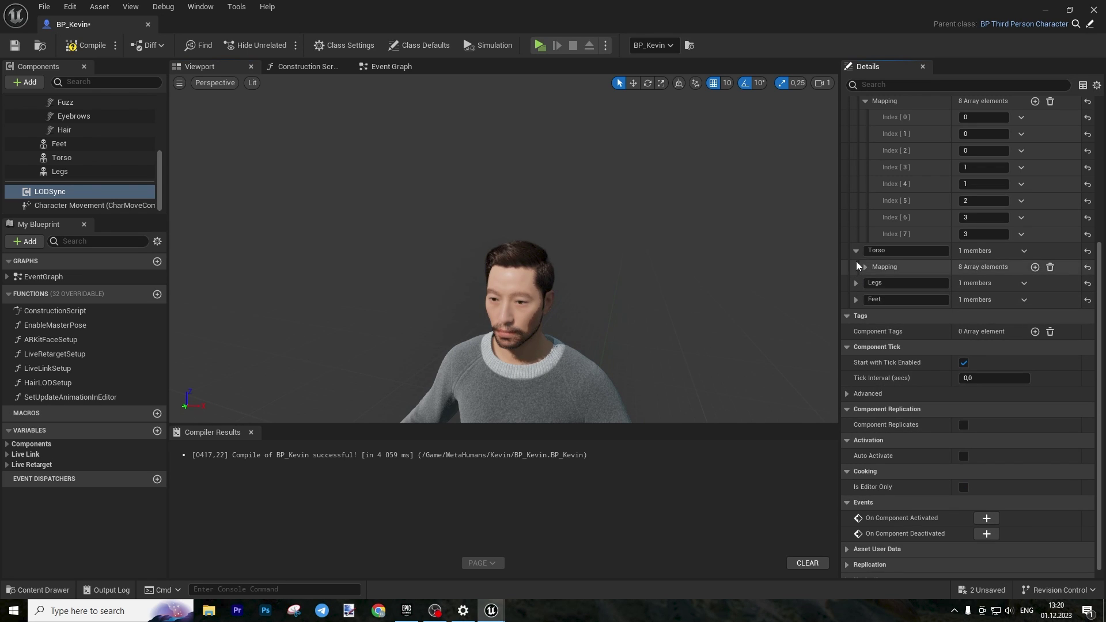
left_click(857, 250)
scroll(855, 257, "up", 3)
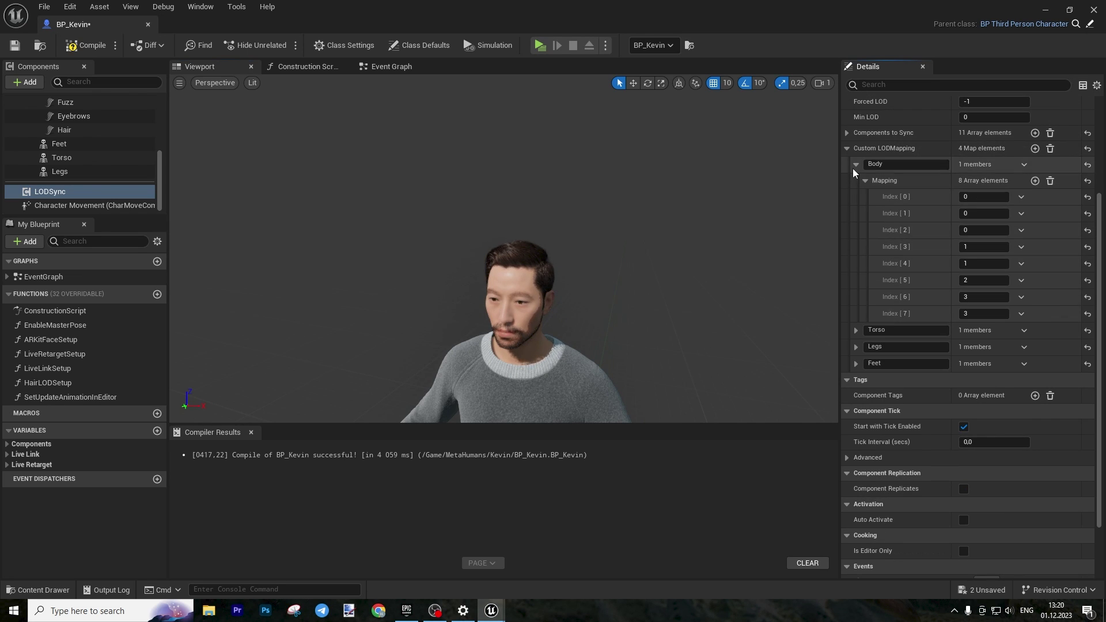
left_click(856, 168)
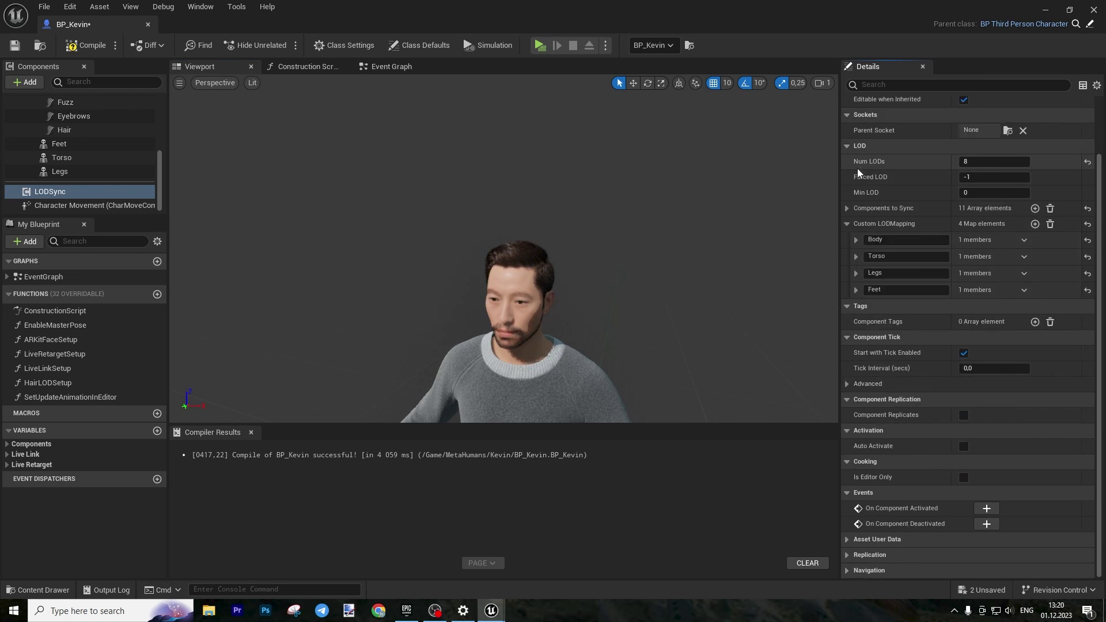
Add a new element to the Custom LODMapping and name it Hair
left_click(1036, 224)
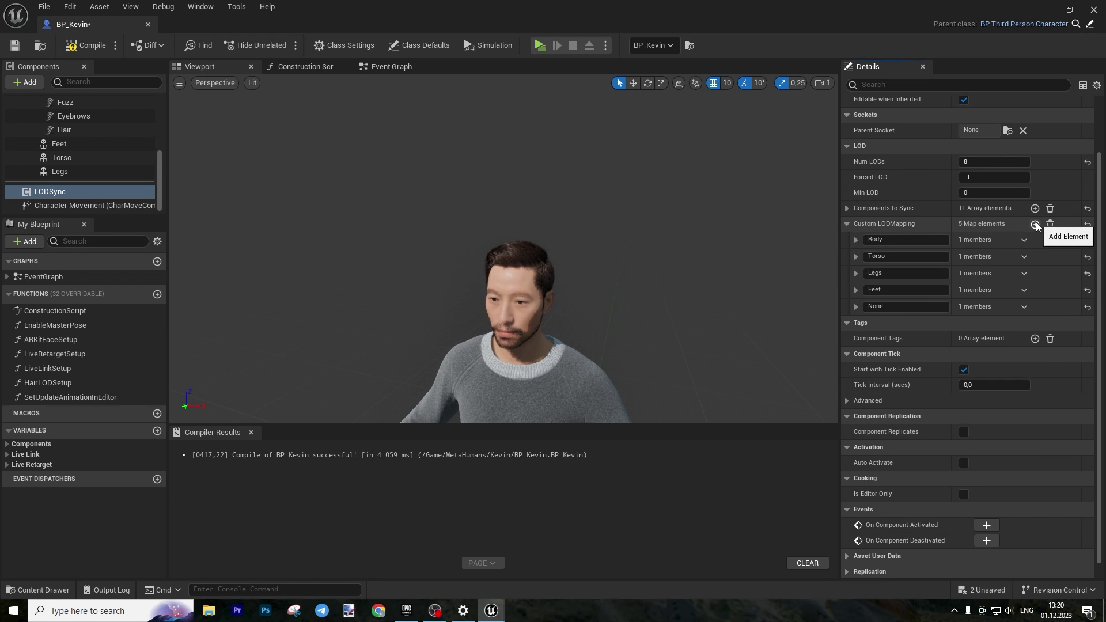
left_click(1036, 224)
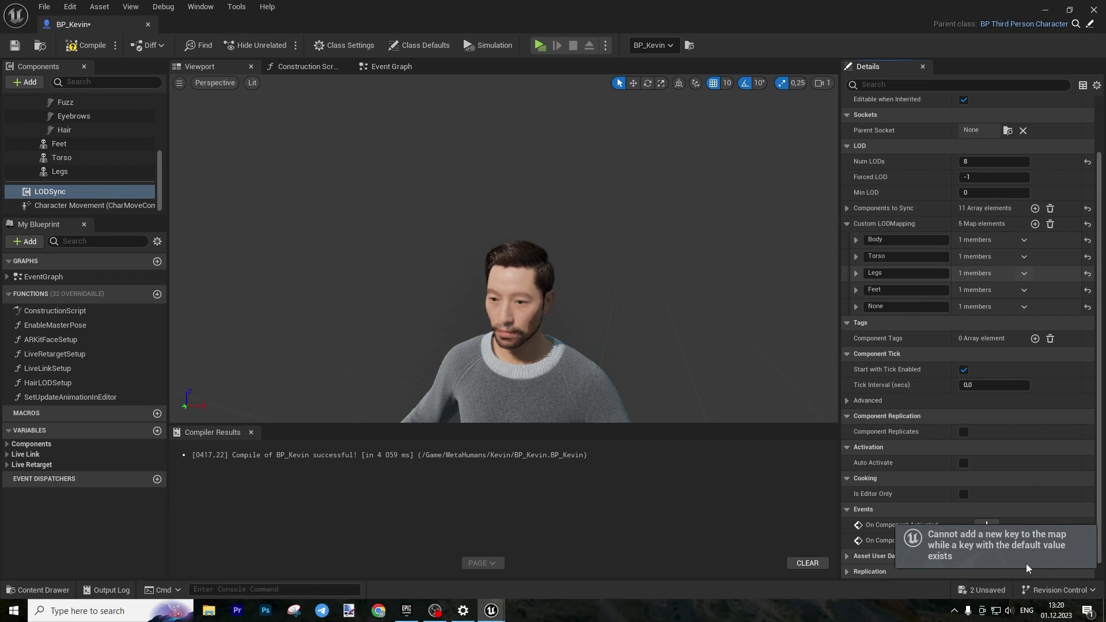
left_click(884, 307)
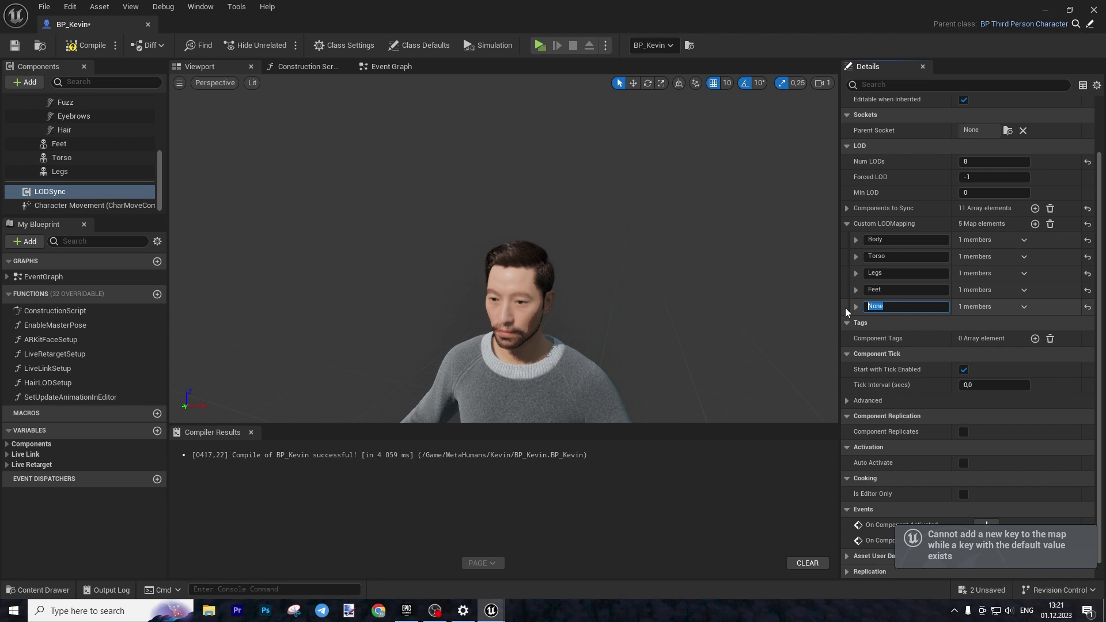
key("BackSpace")
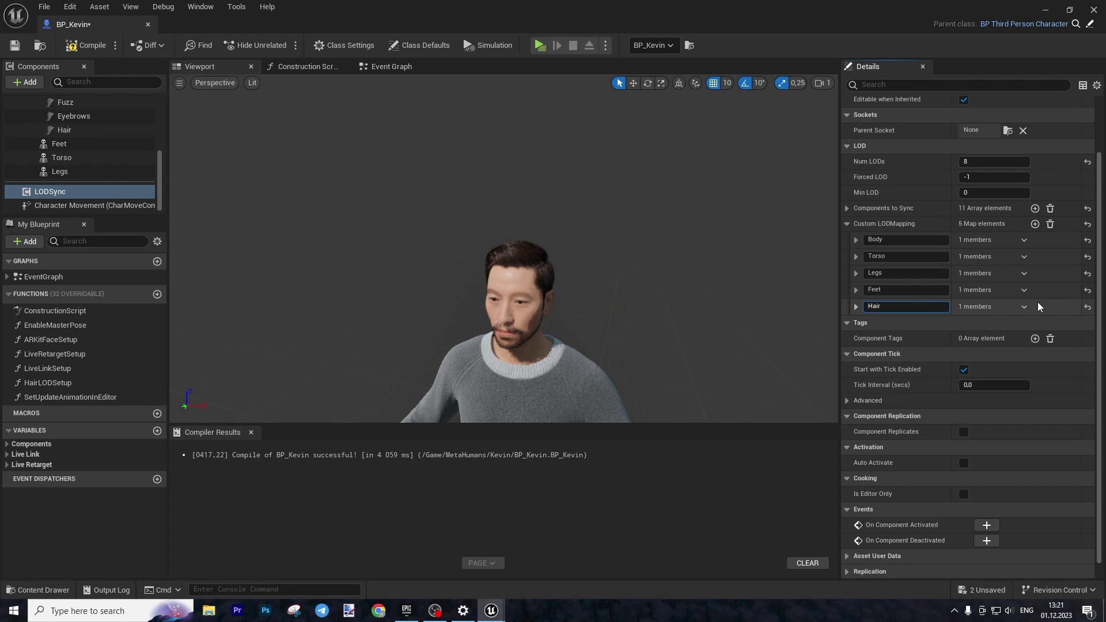
Expand the Hair entry and add eight elements to its mapping array
left_click(1022, 301)
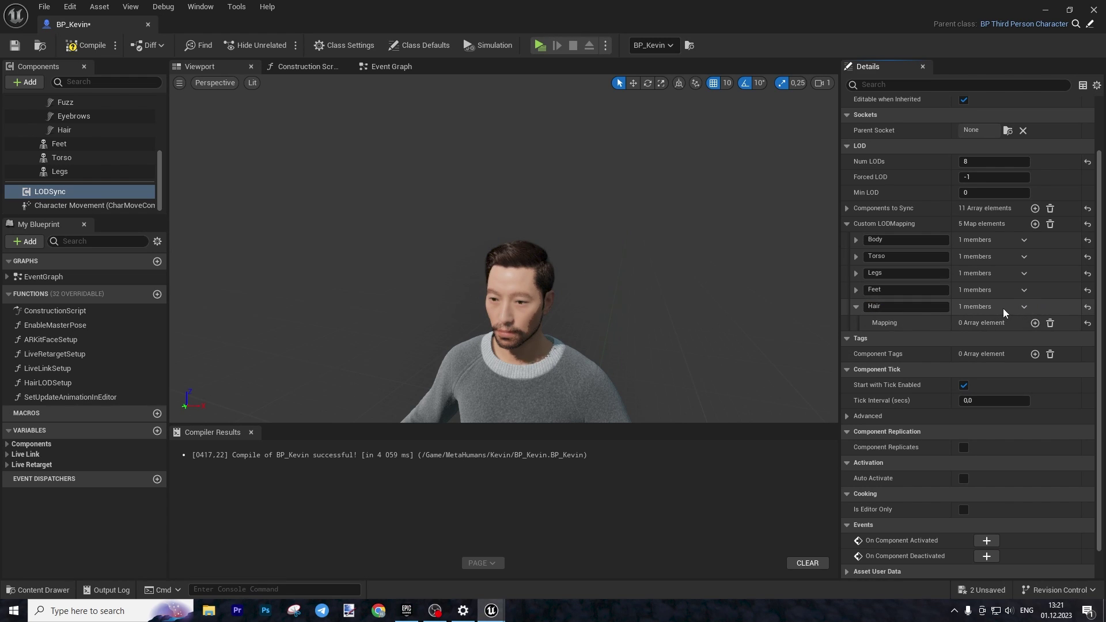
scroll(948, 314, "down", 1)
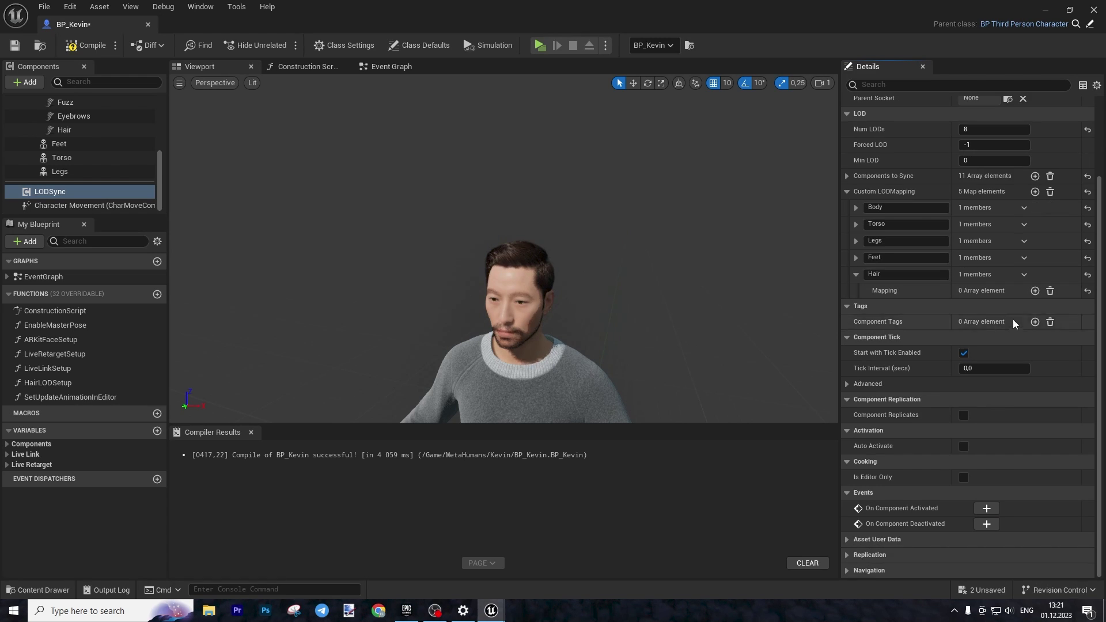
left_click(1035, 292)
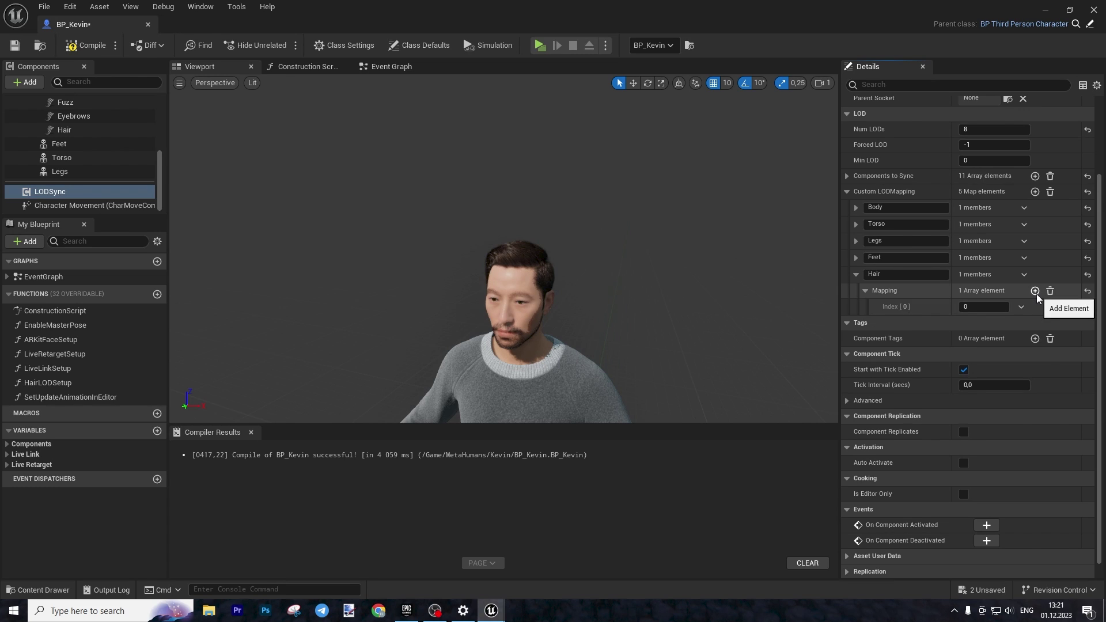
left_click(1035, 291)
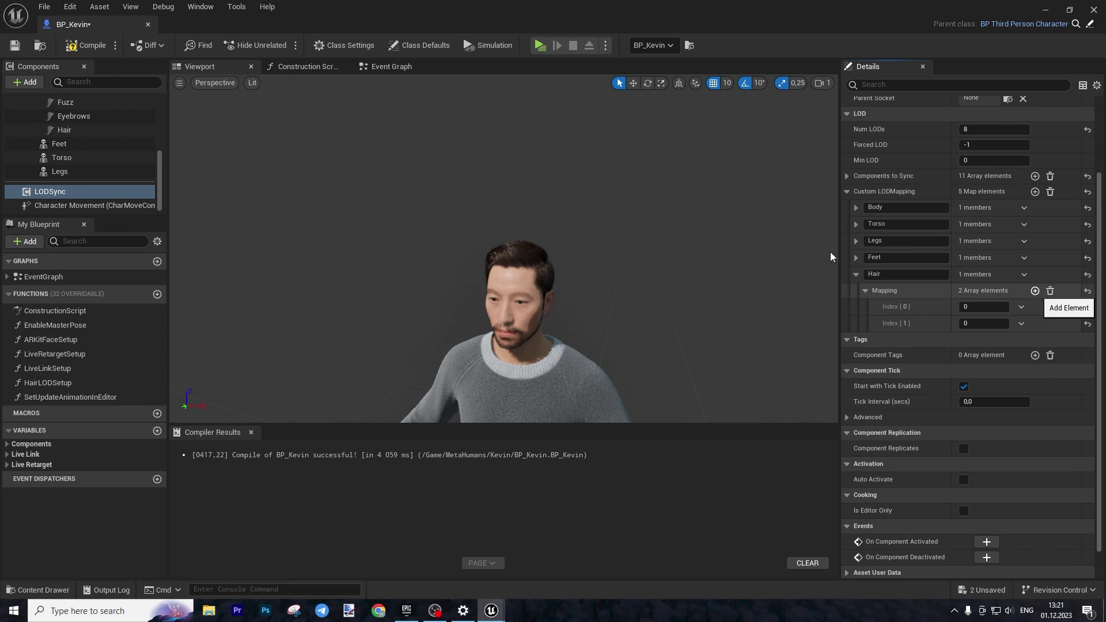
left_click(1035, 291)
left_click(1035, 291)
left_click(1035, 292)
left_click(1035, 292)
left_click(1035, 291)
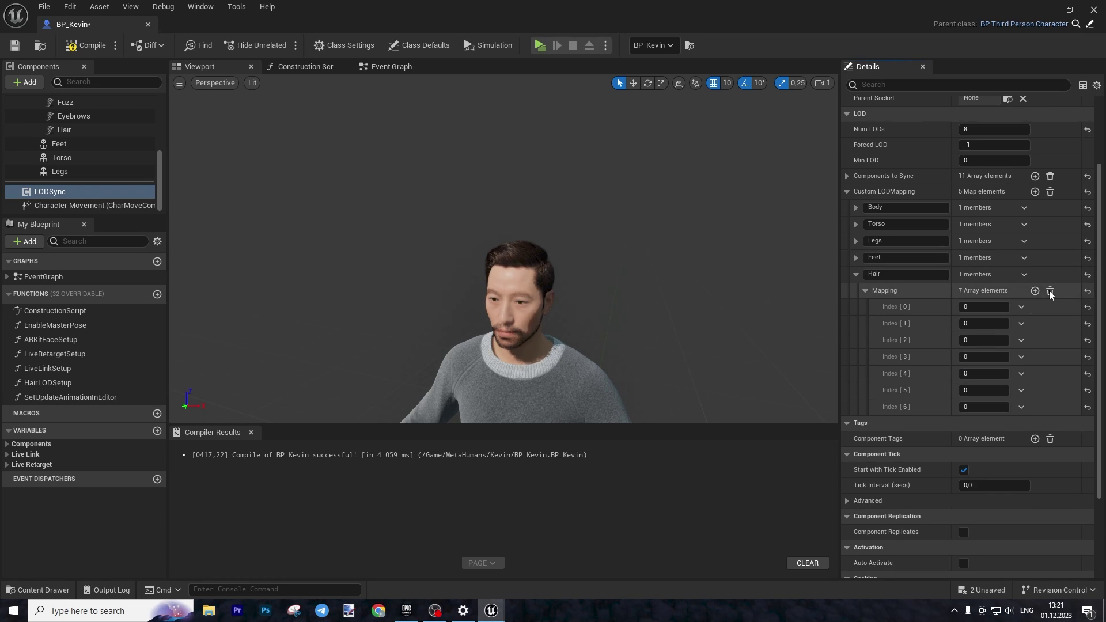
Set the Hair mapping values to 1 for Index 3, 2 for Index 4, and 3 for Indexes 5, 6 and 7
left_click(984, 357)
type("1")
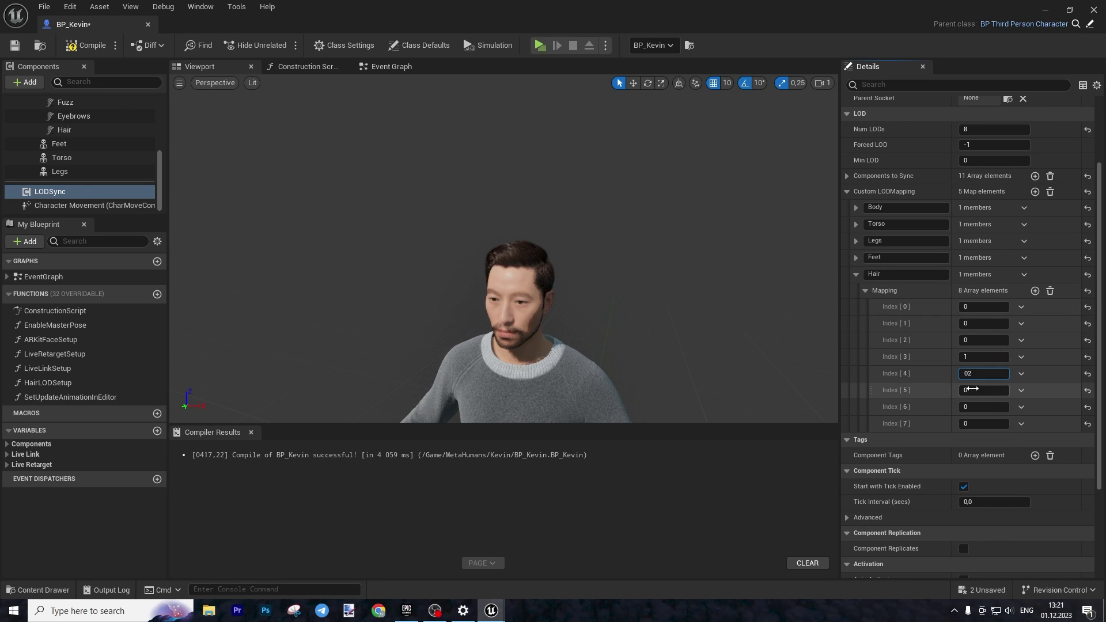
left_click(984, 374)
type("2")
left_click(974, 390)
type("3")
left_click(974, 407)
type("3")
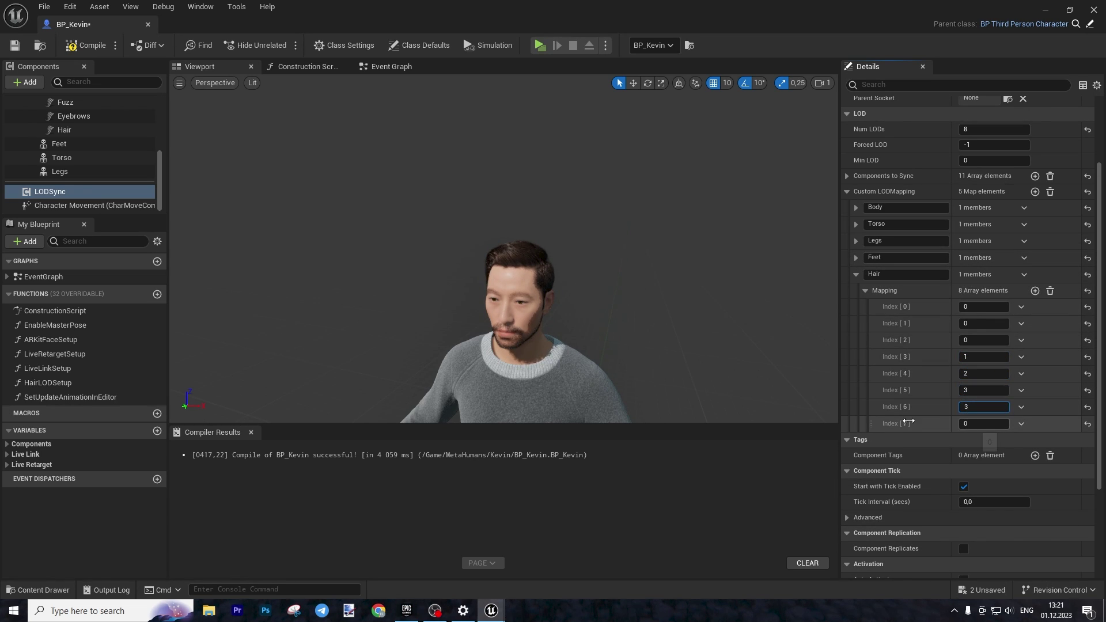
left_click(974, 423)
type("3")
left_click(706, 327)
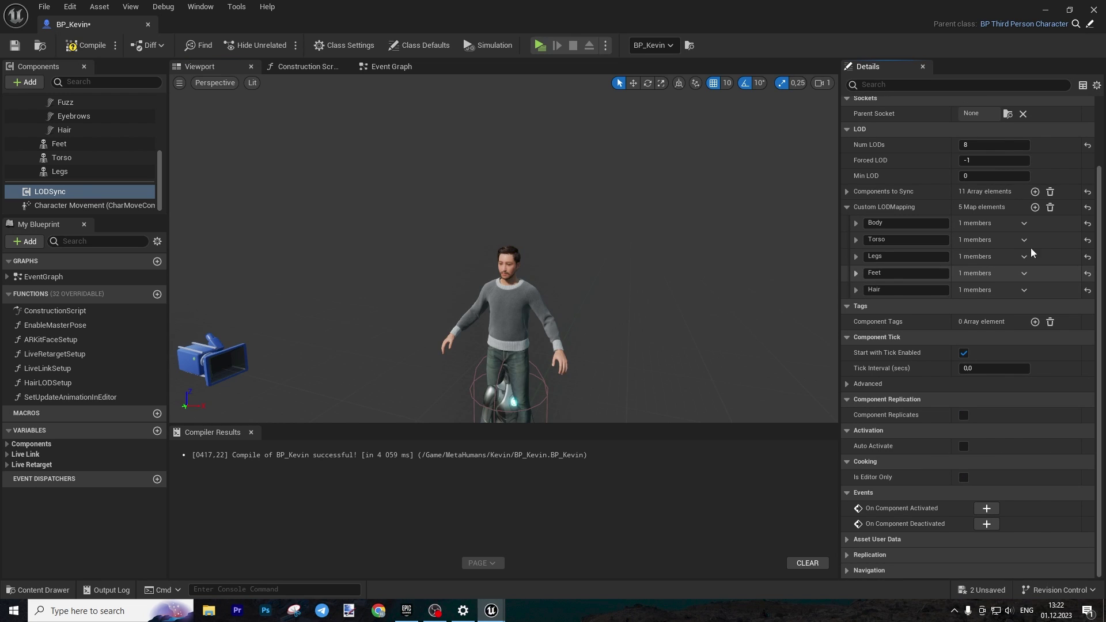
Add another new element to the Custom LODMapping and find the facial hair component names under Face
left_click(1036, 208)
scroll(116, 162, "up", 2)
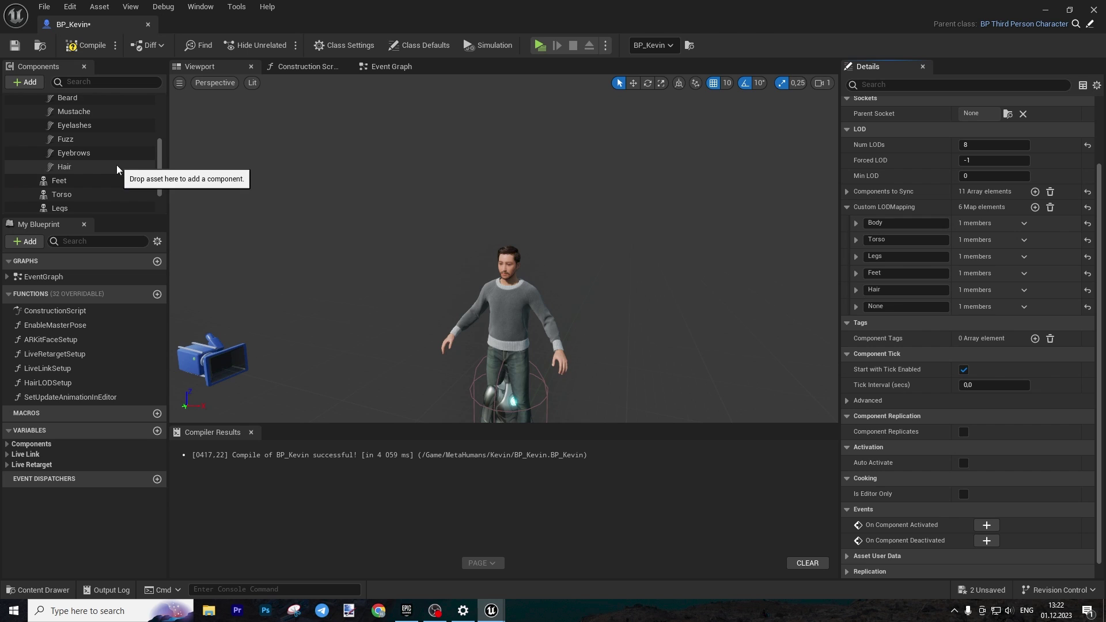
scroll(116, 165, "up", 2)
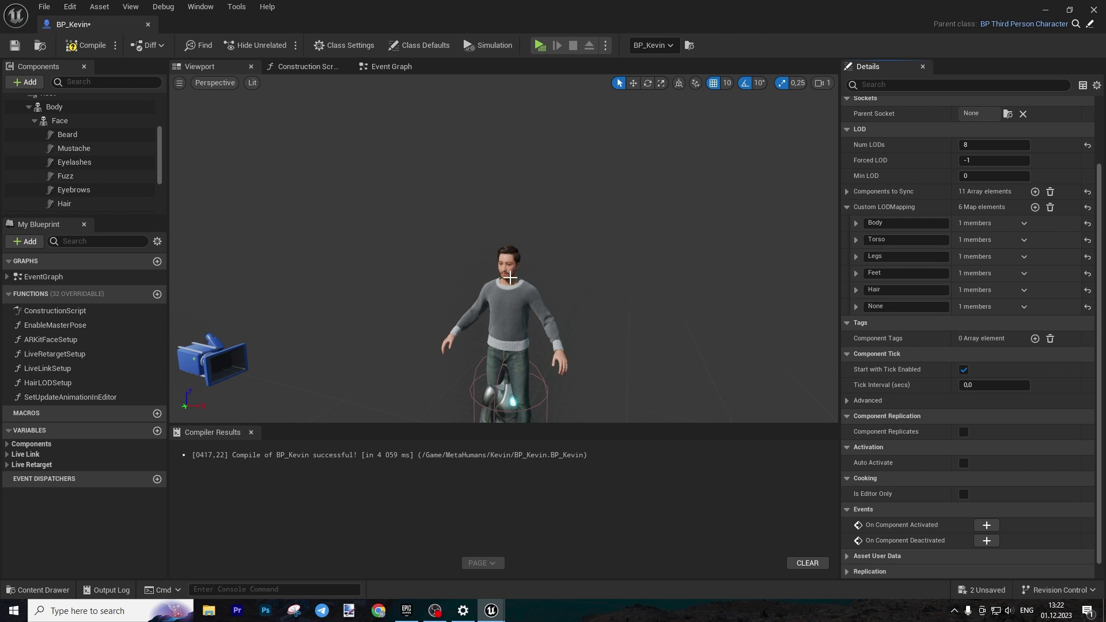
scroll(511, 278, "up", 5)
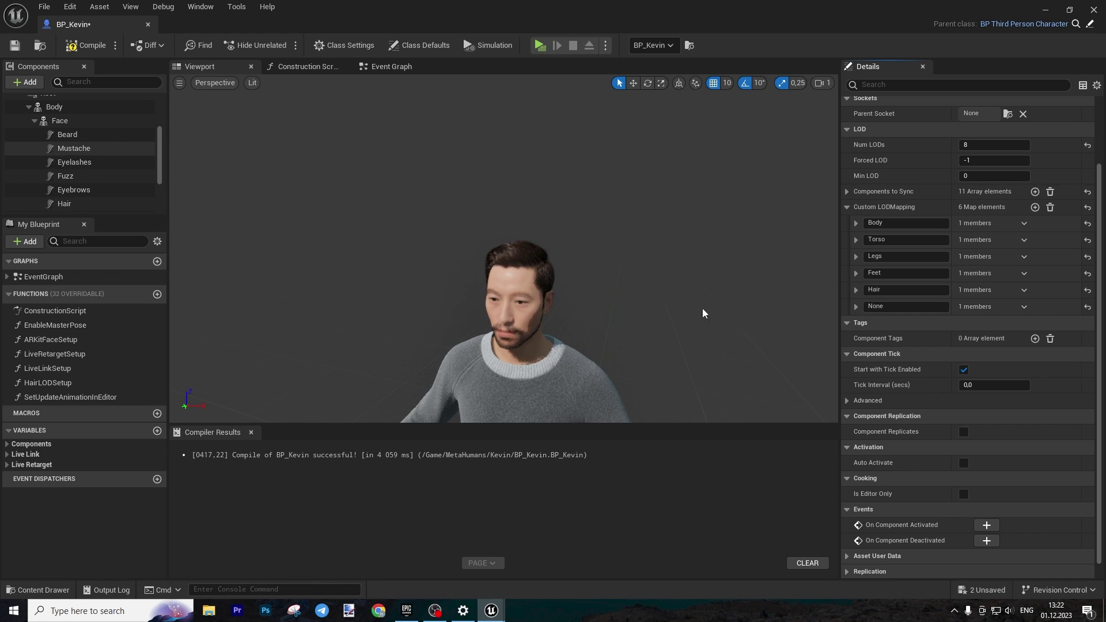
Try to fill in the new mapping entry's name by copying and pasting the Mustache component
left_click(82, 147)
right_click(82, 147)
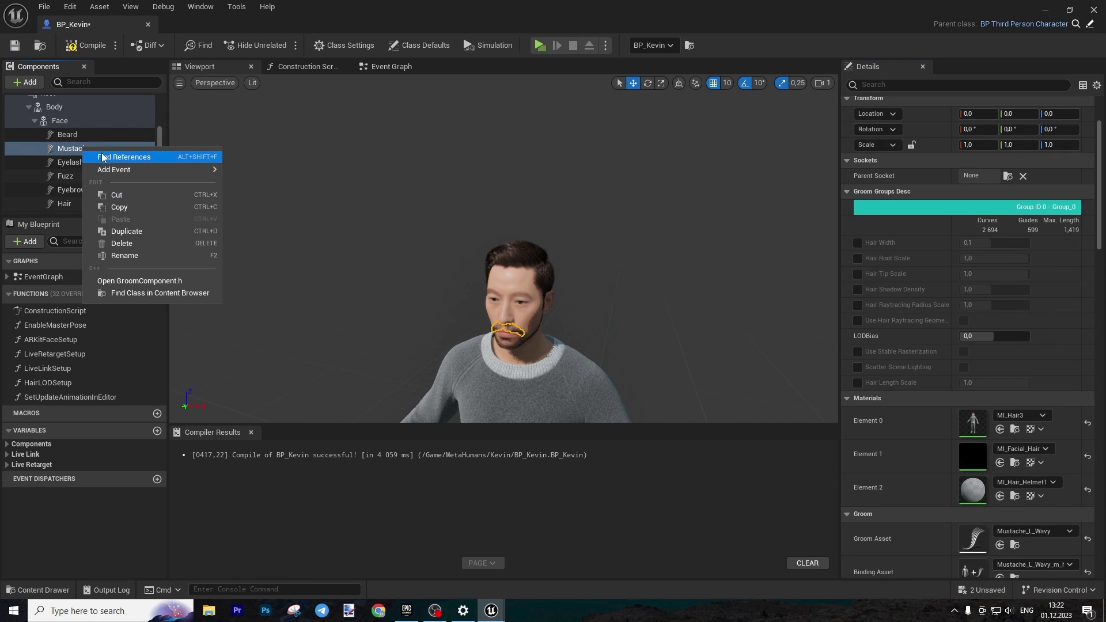
left_click(126, 206)
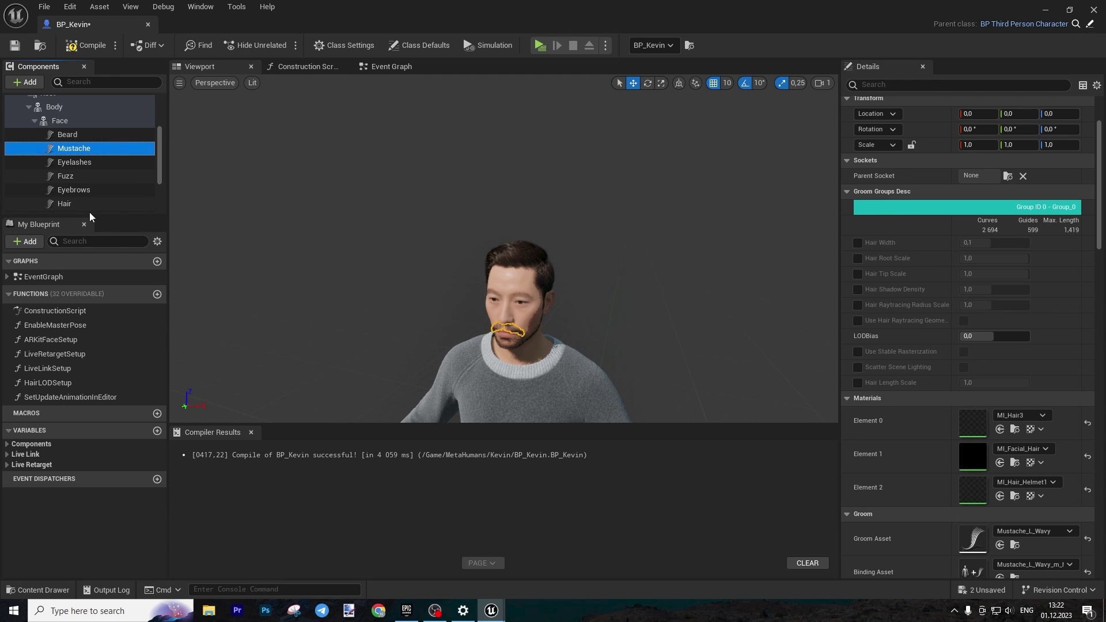
scroll(117, 178, "down", 3)
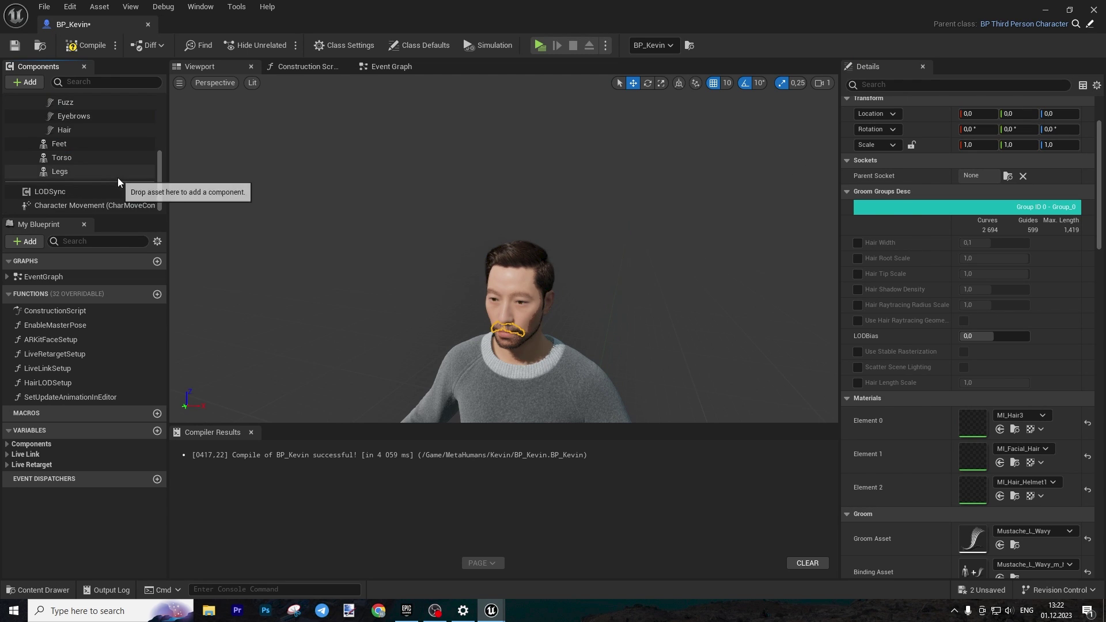
left_click(82, 192)
left_click(886, 307)
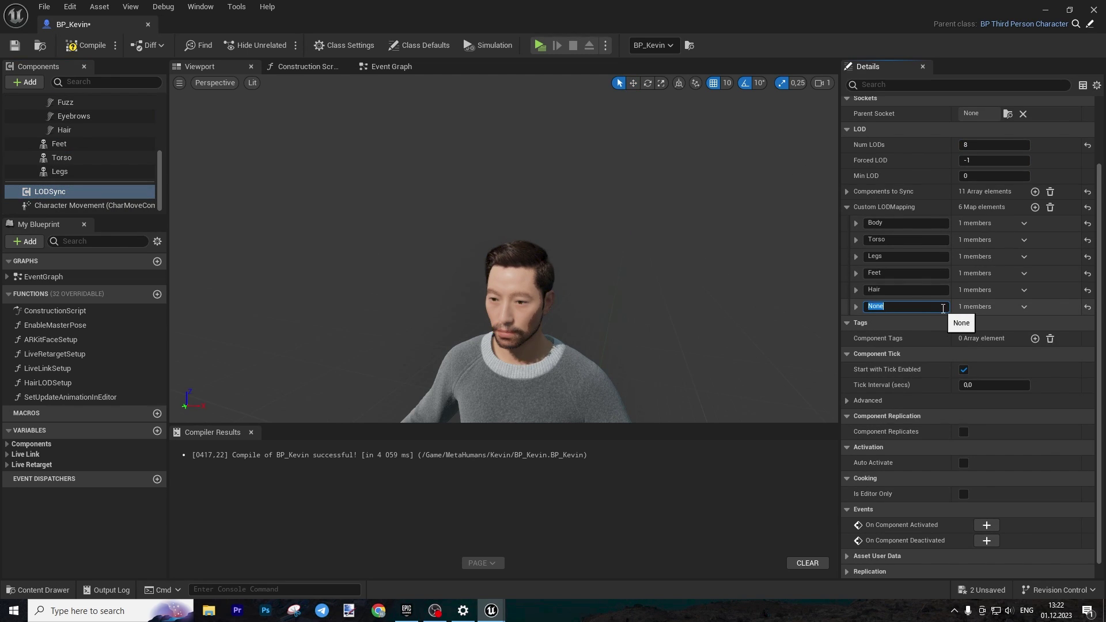
key("ctrl+v")
key("ctrl+a")
key("BackSpace")
Name the new Custom LODMapping entry Mustache and add six elements to its mapping array
scroll(92, 144, "up", 2)
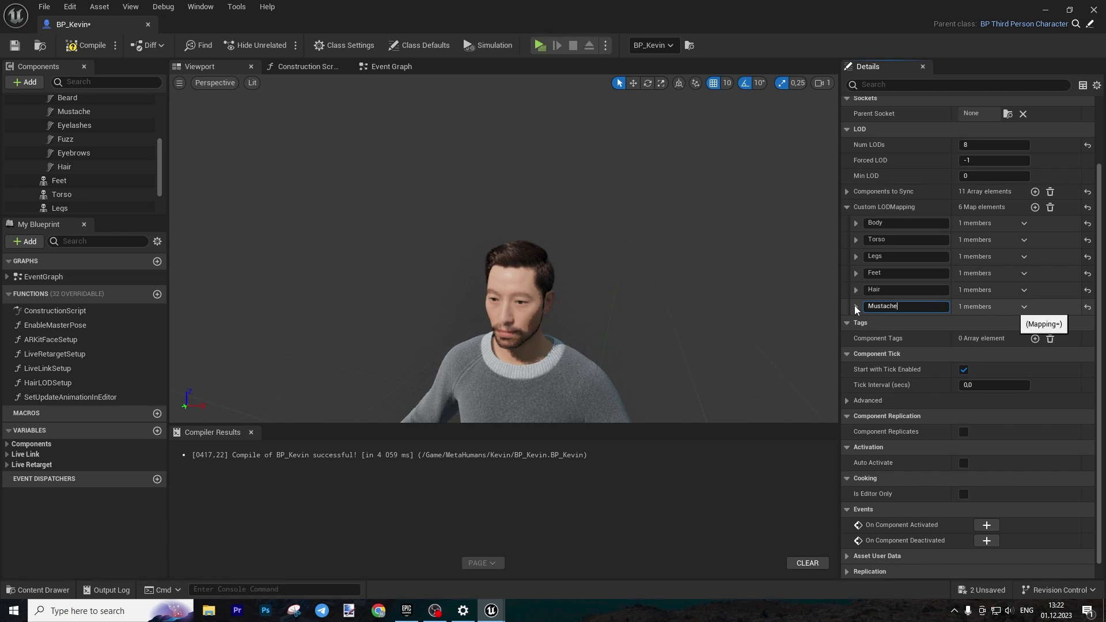
left_click(1055, 307)
left_click(1035, 323)
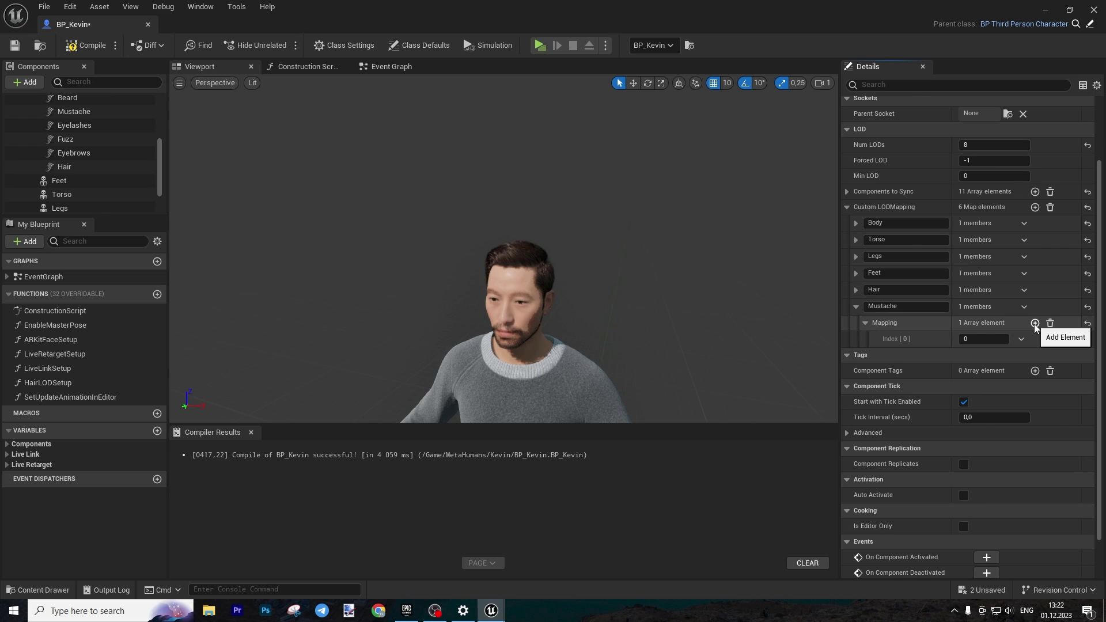
left_click(1035, 324)
left_click(1035, 323)
left_click(1035, 323)
left_click(1035, 323)
left_click(1035, 324)
Save the blueprint and extend the Mustache mapping array to eight elements
left_click(12, 49)
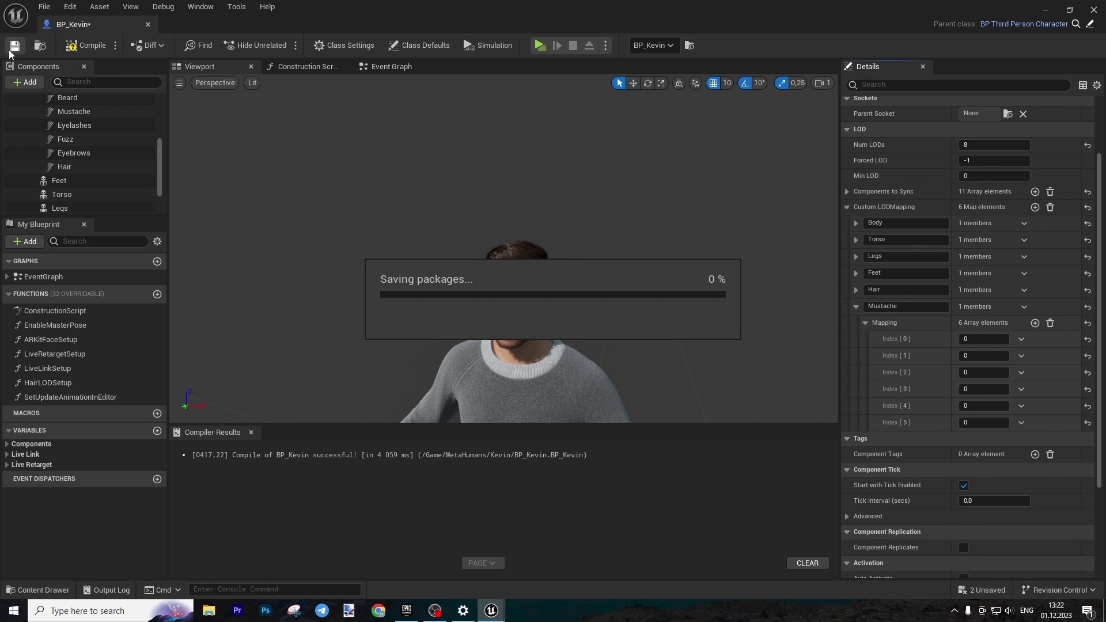
left_click(1035, 324)
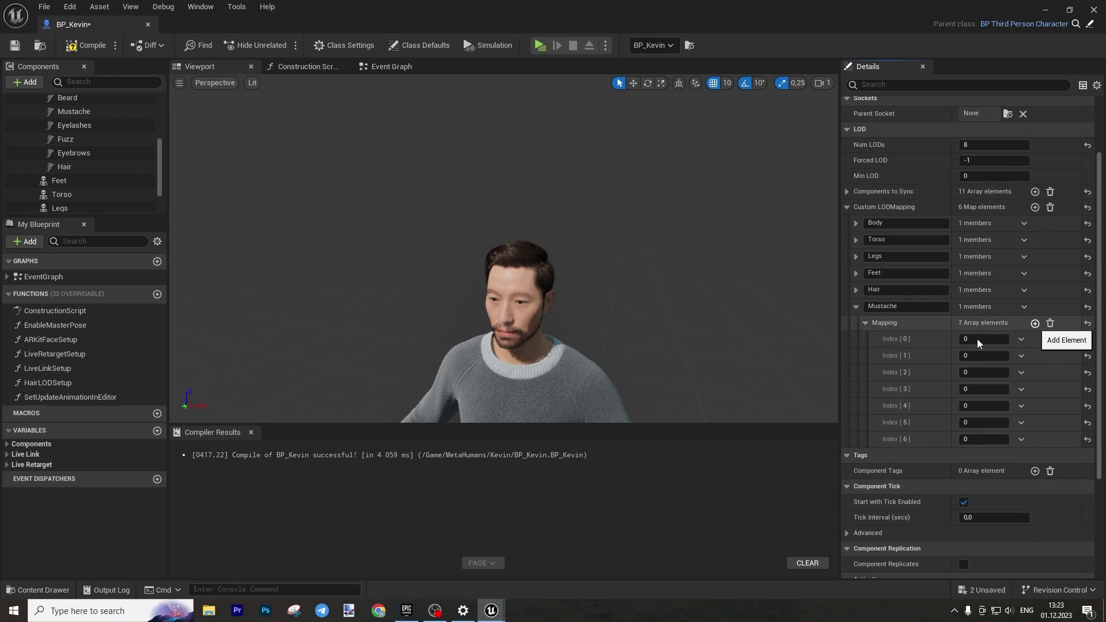
left_click(1035, 323)
Set the Mustache mapping values to 1 for Indexes 3 and 4, 2 for Index 5, and 3 for Indexes 6 and 7
left_click(983, 389)
type("1")
left_click(982, 406)
type("1")
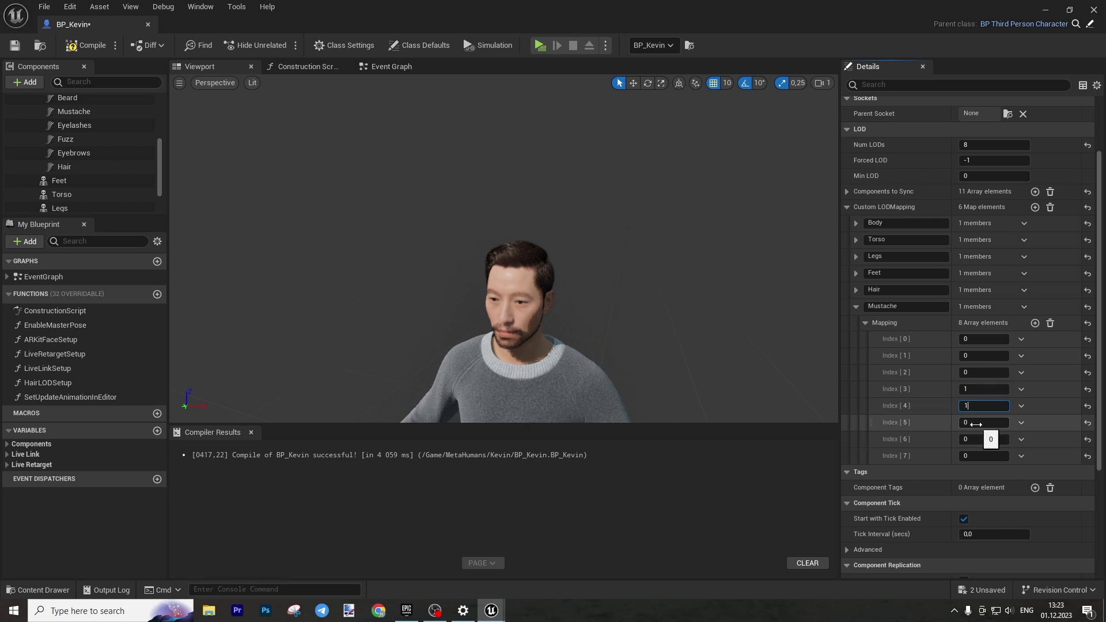
left_click(976, 424)
type("2")
left_click(977, 439)
type("3")
left_click(976, 456)
type("3")
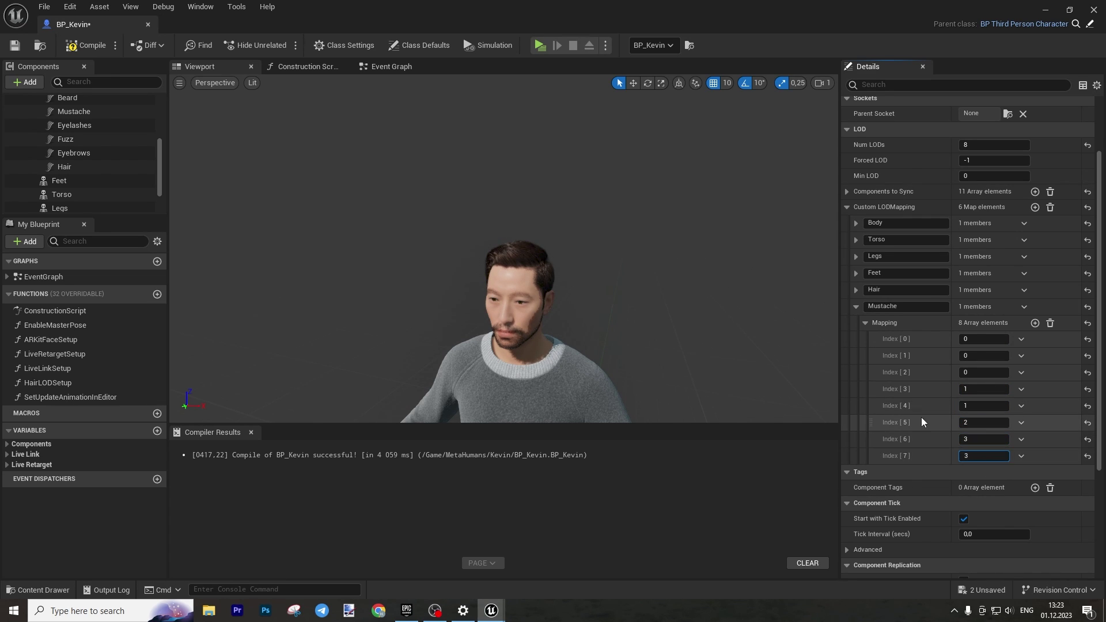
Examine the character's hair and mustache in the viewport from near and far distances
key("s")
mouse_move(717, 352)
right_mouse_down()
mouse_move(708, 341)
mouse_move(717, 351)
right_mouse_up()
key("w")
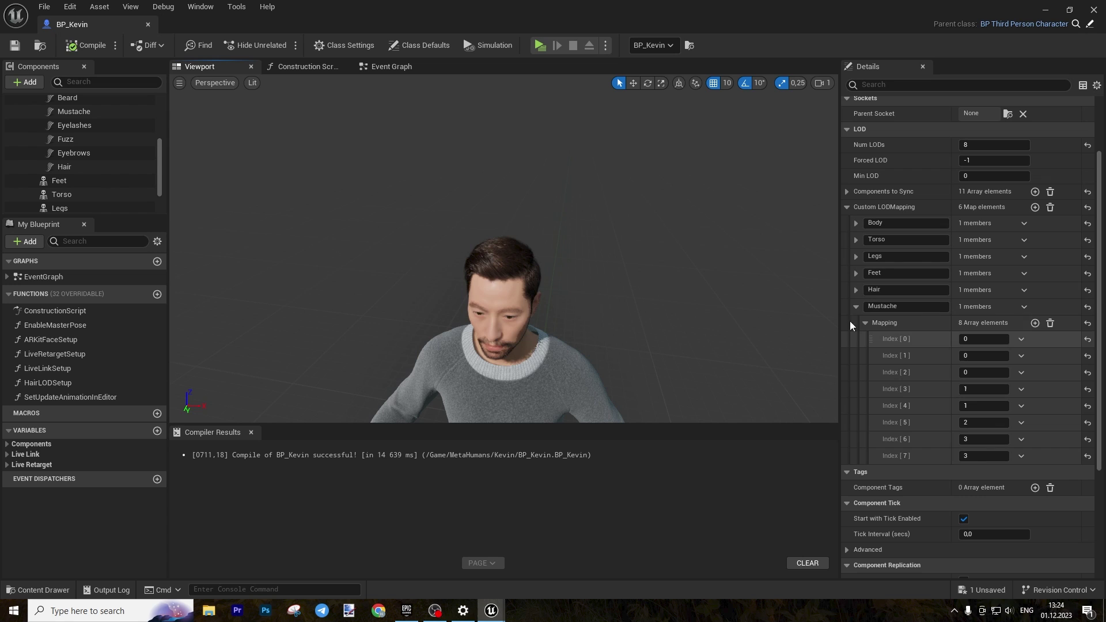
left_click(856, 306)
scroll(504, 260, "down", 5)
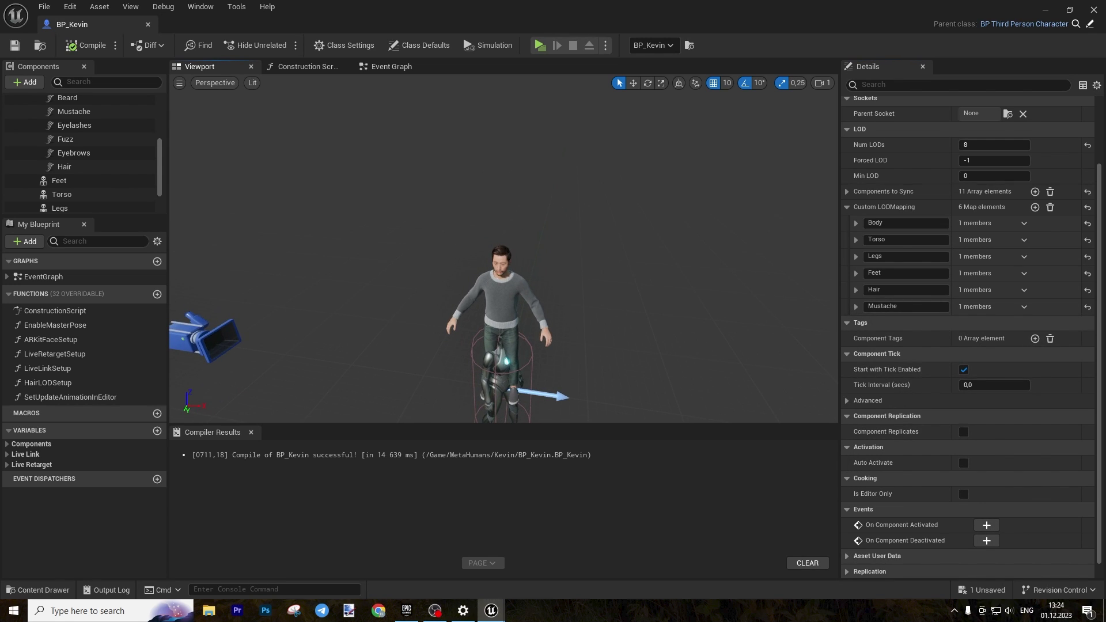
scroll(505, 260, "up", 5)
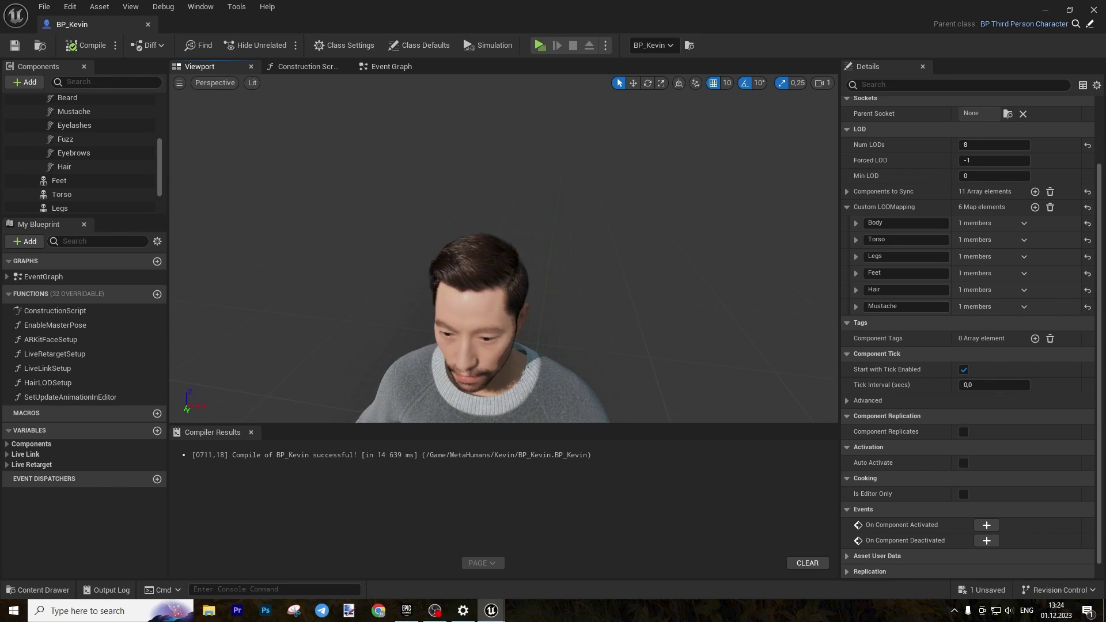
scroll(504, 259, "down", 2)
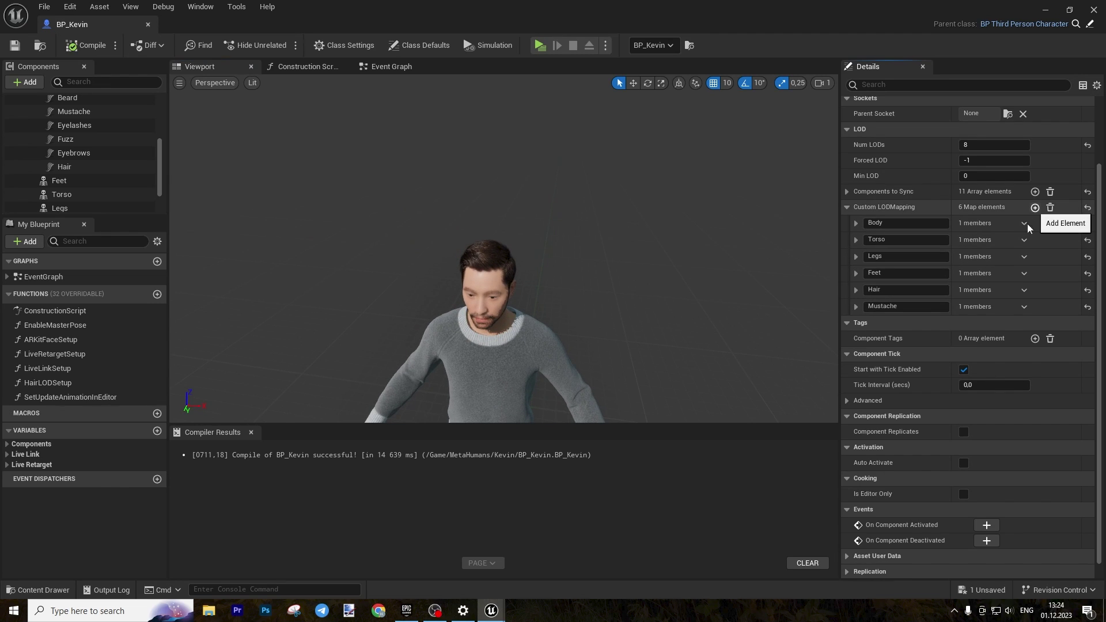
Add a Beard entry to Custom LODMapping with eight mapping elements: 0 for Indexes 0–2, 1 for 3, 2 for 4, 3 for 5–7
left_click(1036, 207)
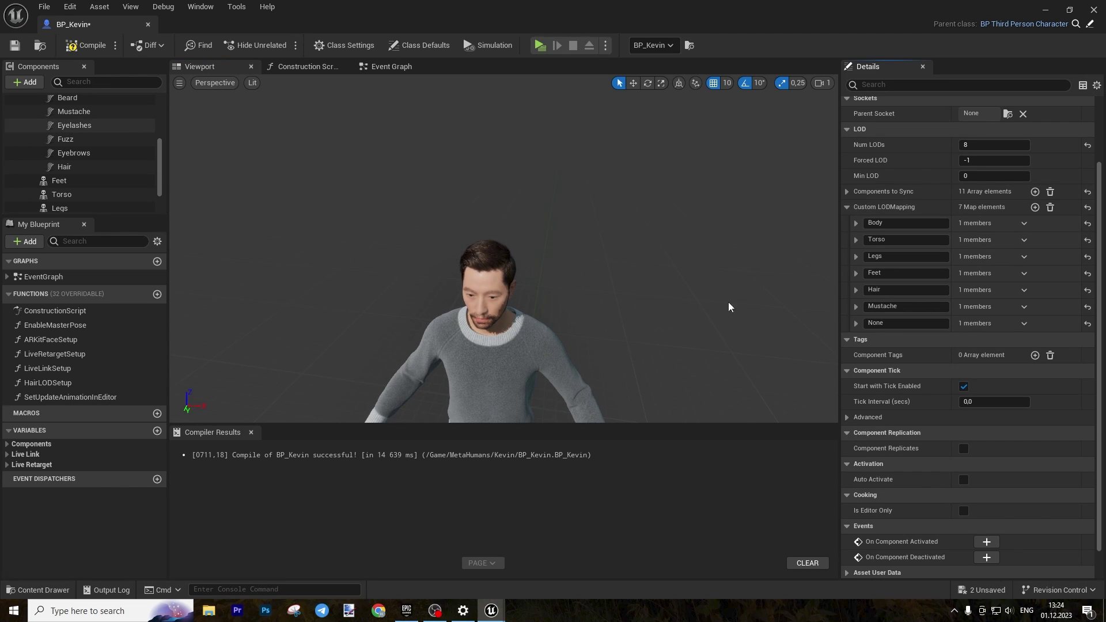
left_click(894, 322)
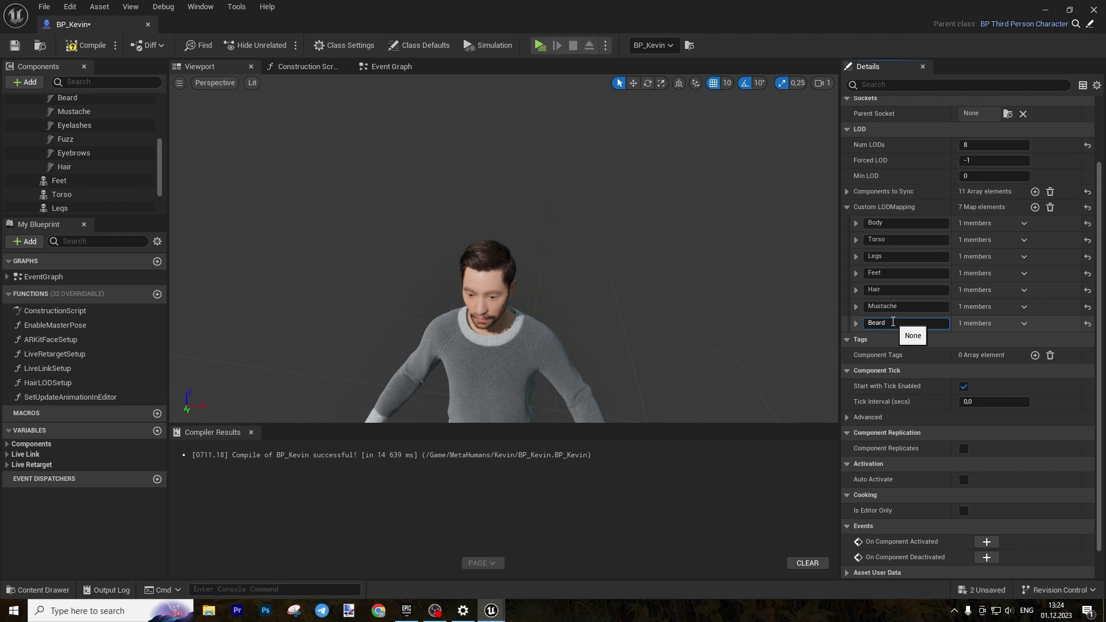
left_click(857, 324)
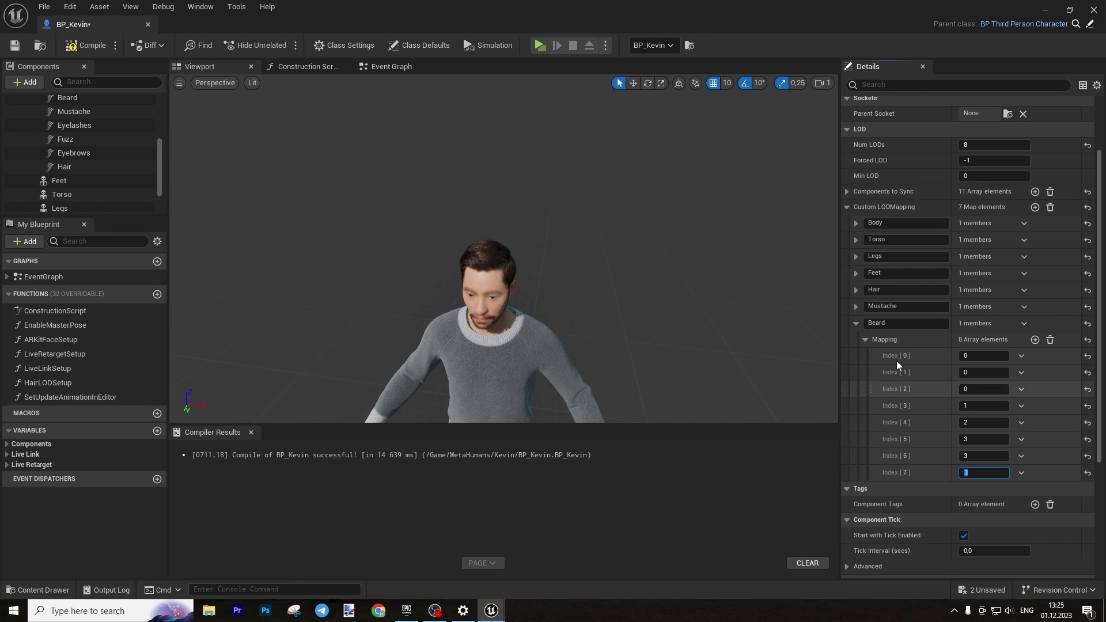
left_click(857, 323)
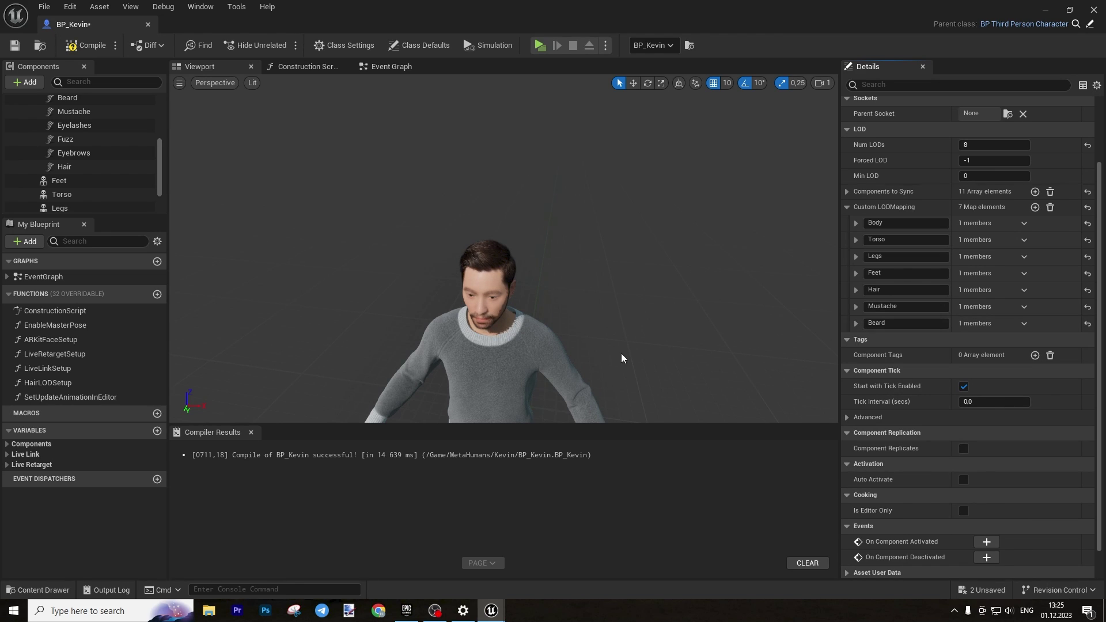
Check the character's beard from near and far distances and compile the blueprint
scroll(504, 248, "down", 10)
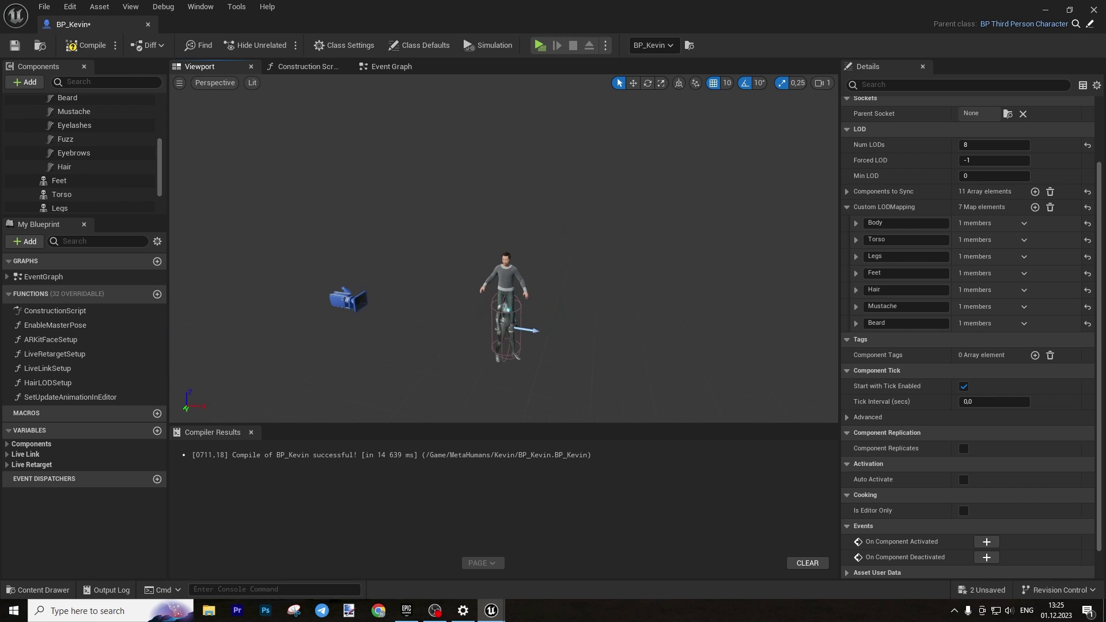
scroll(504, 288, "up", 10)
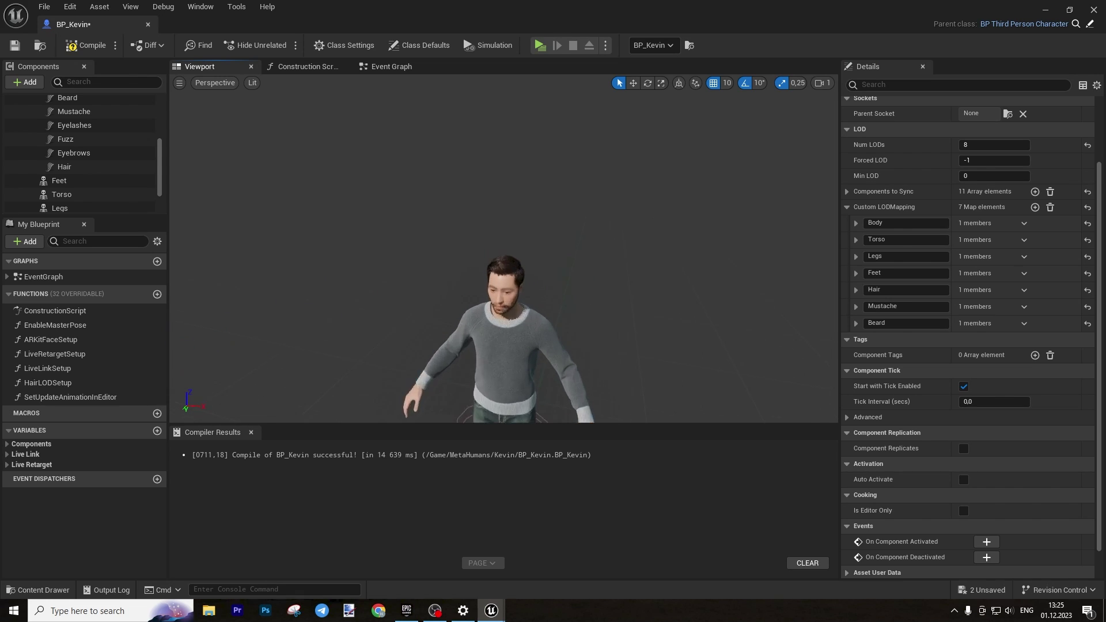
right_click_drag(504, 288, 504, 271)
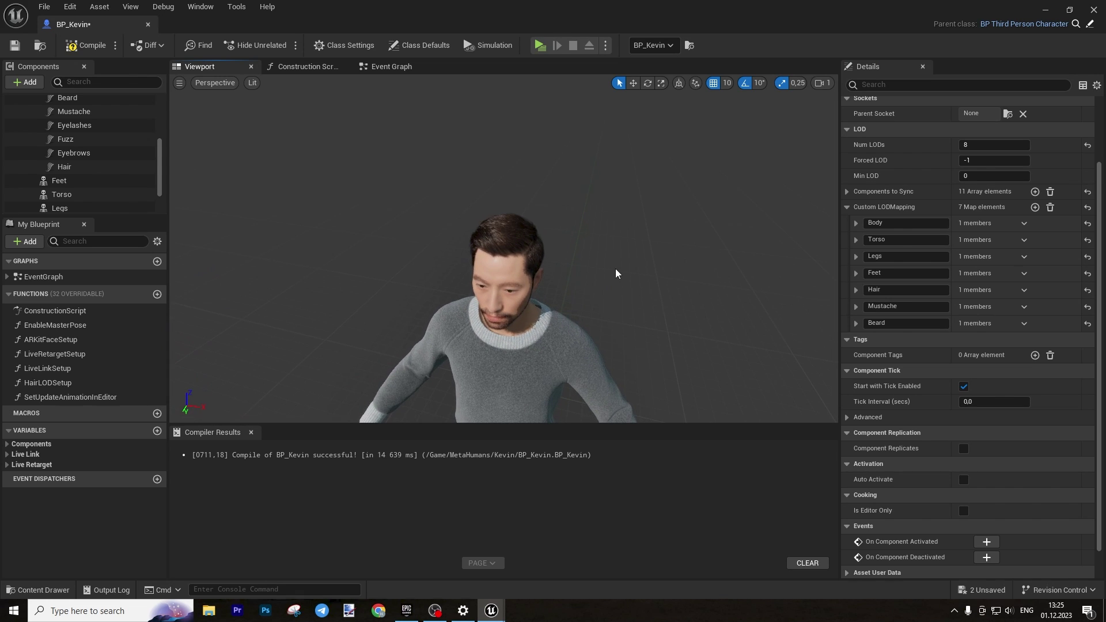
left_click(85, 44)
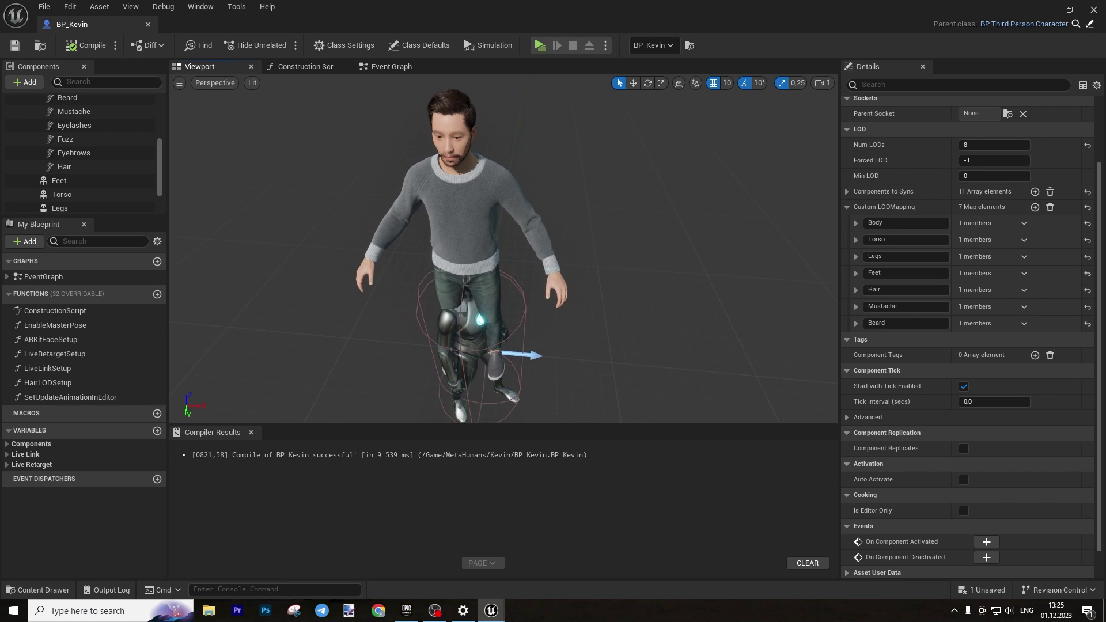
Assign the Body component's m_tal_nrw_body skeletal mesh to the inherited Mesh component, leaving its Skin Cache Usage array empty
scroll(73, 164, "up", 6)
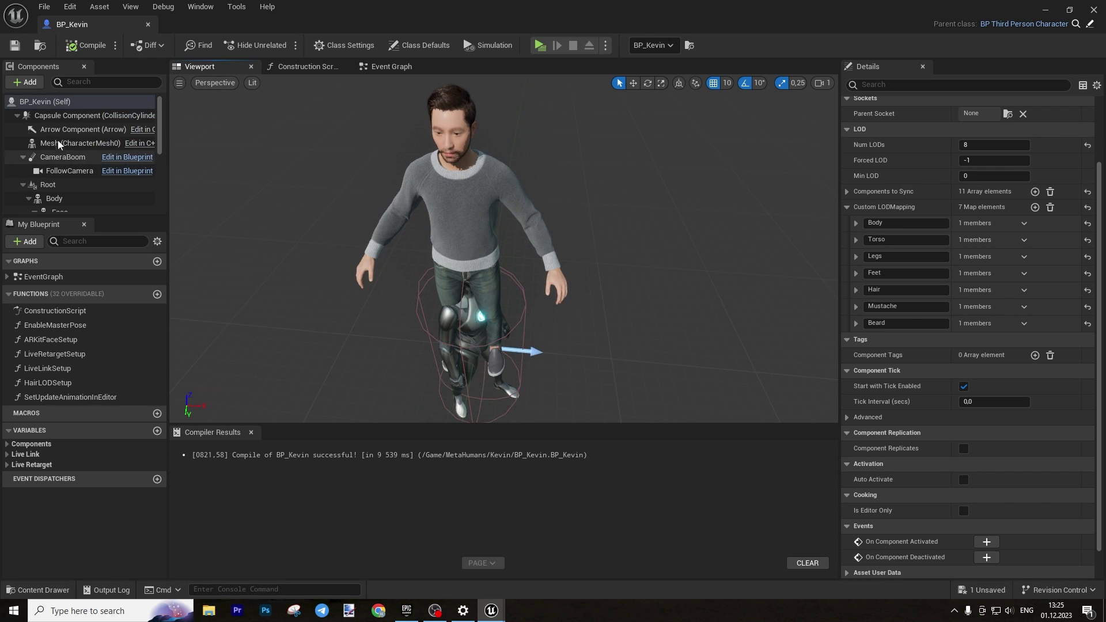
left_click(59, 144)
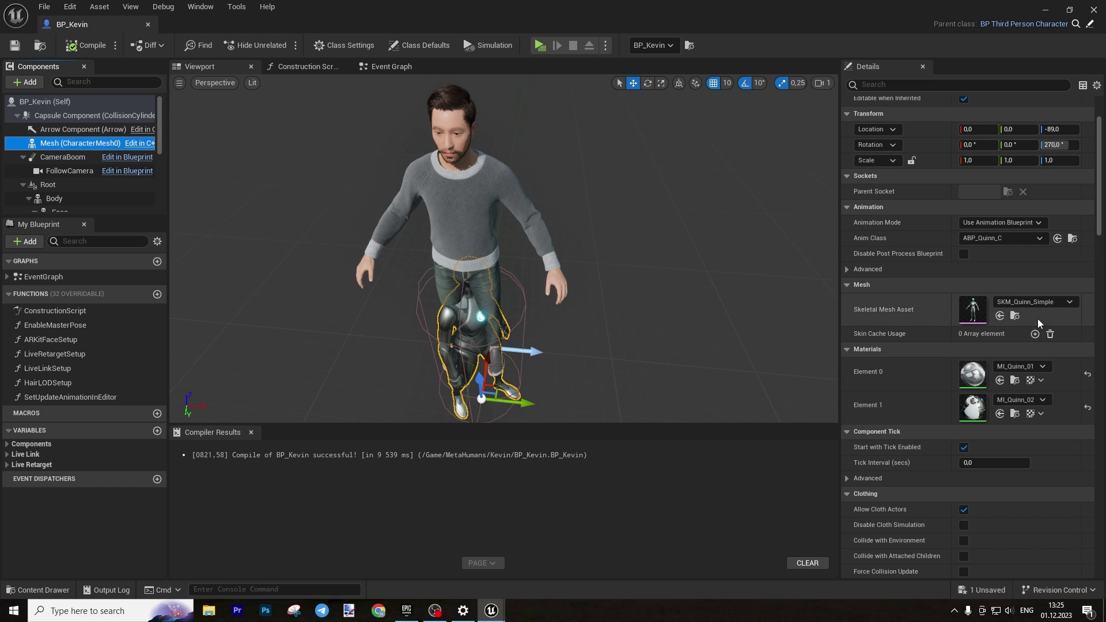
left_click(1050, 334)
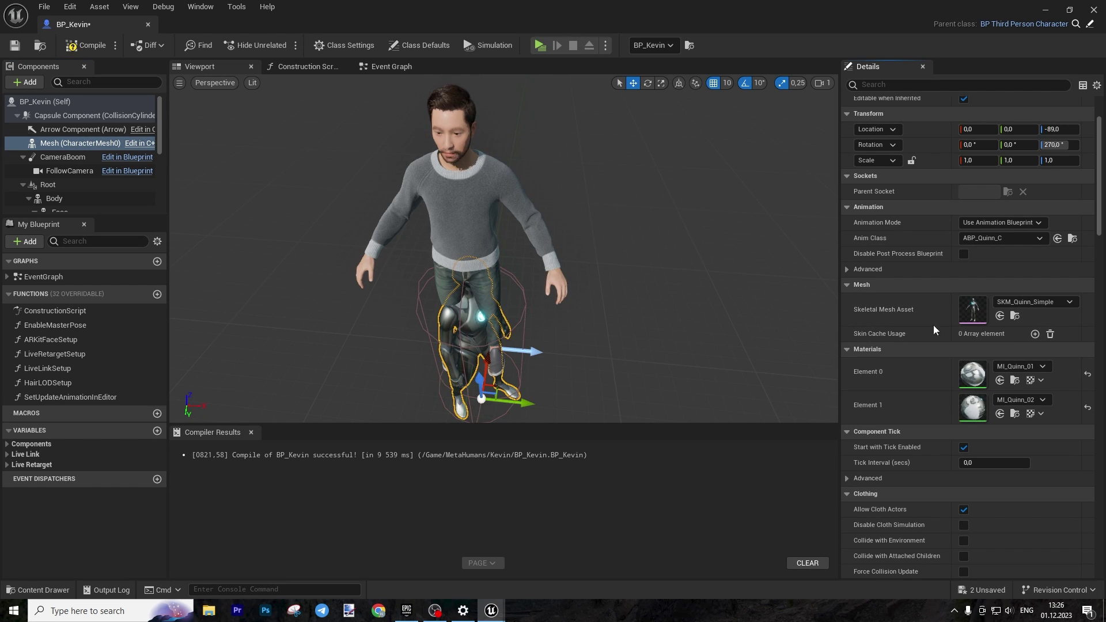
left_click(60, 200)
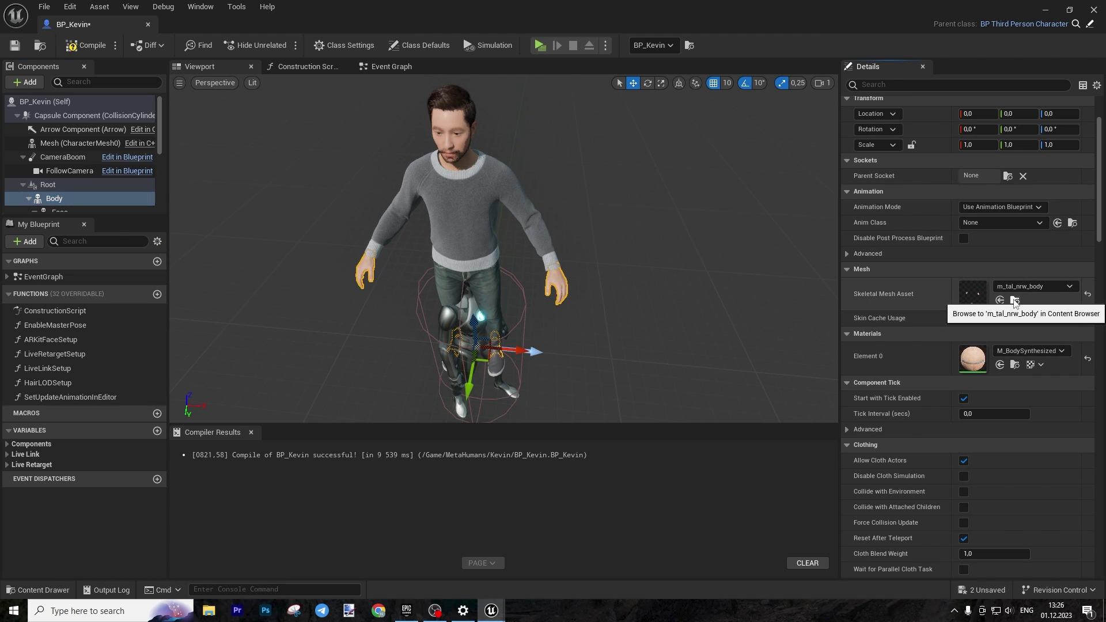
left_click(54, 144)
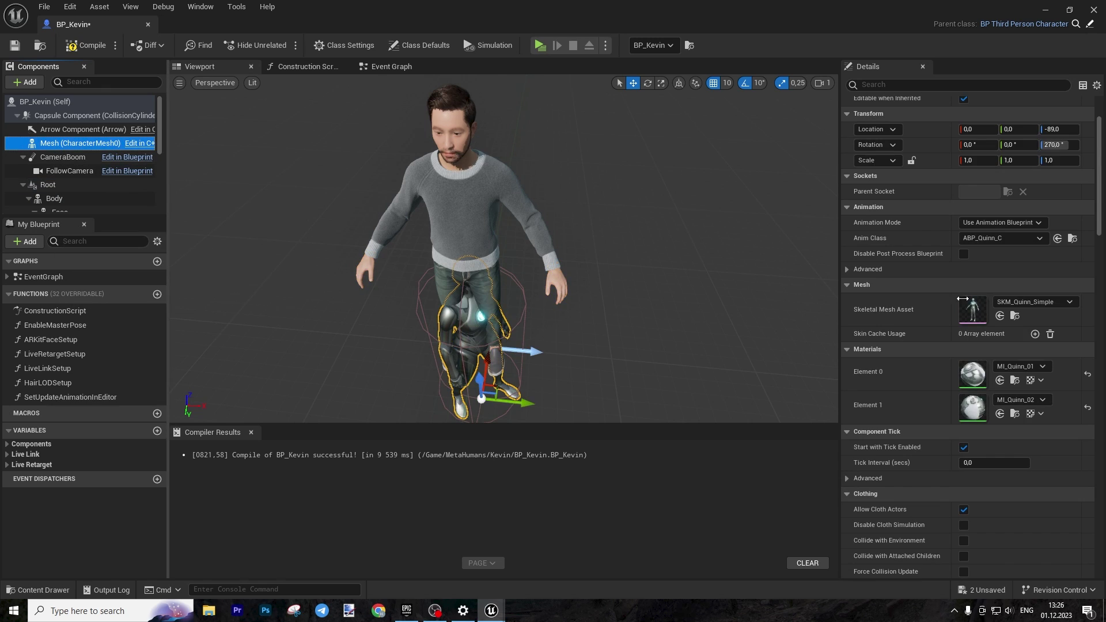
left_click(1035, 334)
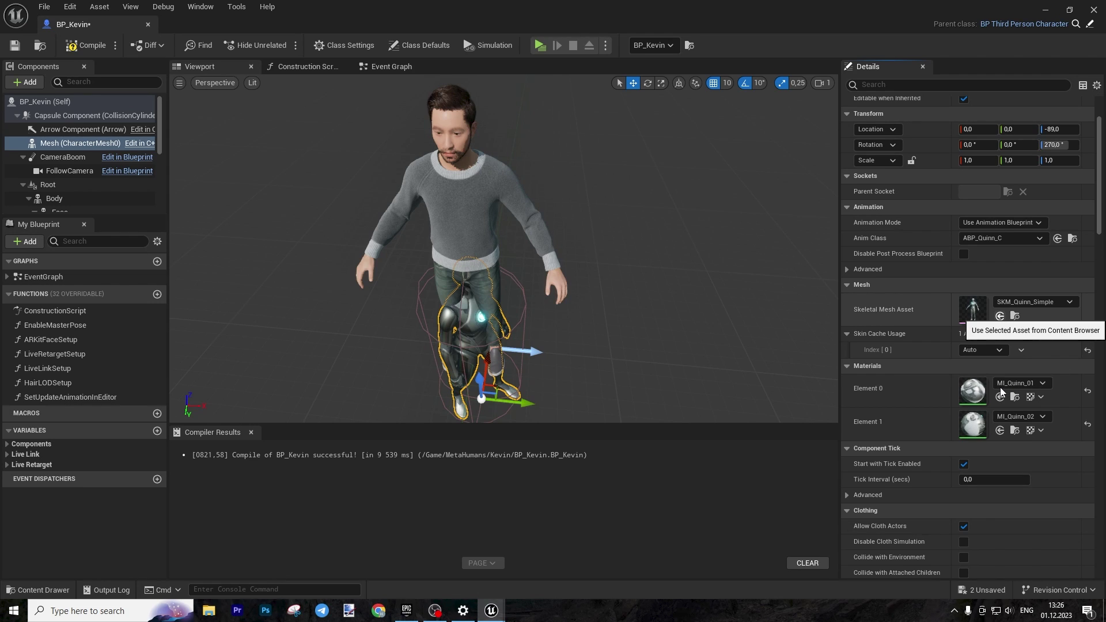
left_click(1022, 350)
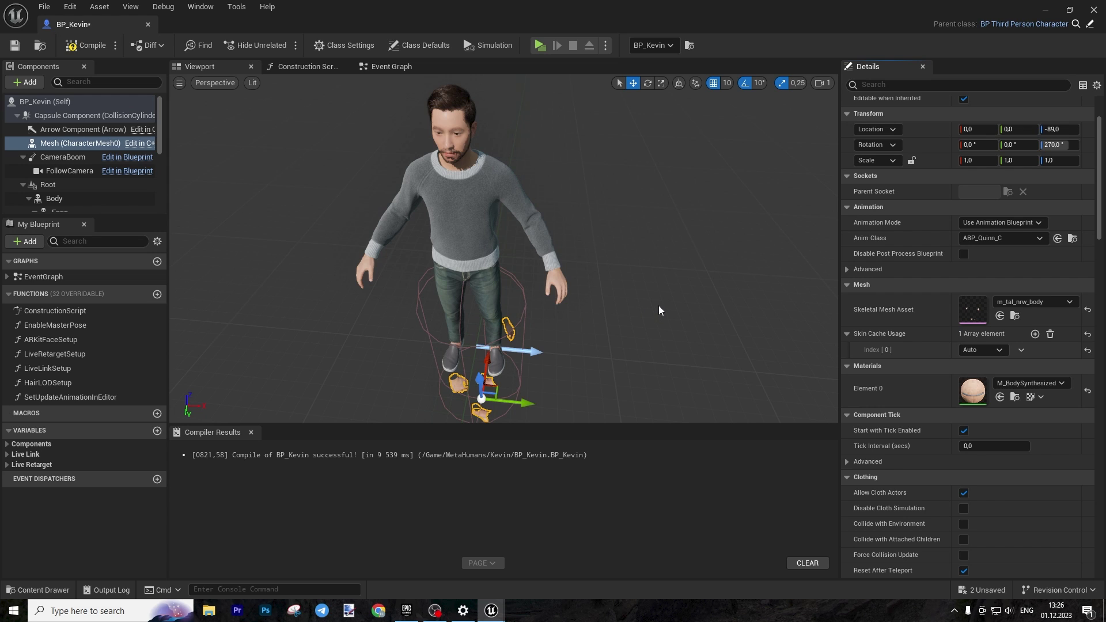
left_click_drag(662, 300, 672, 277)
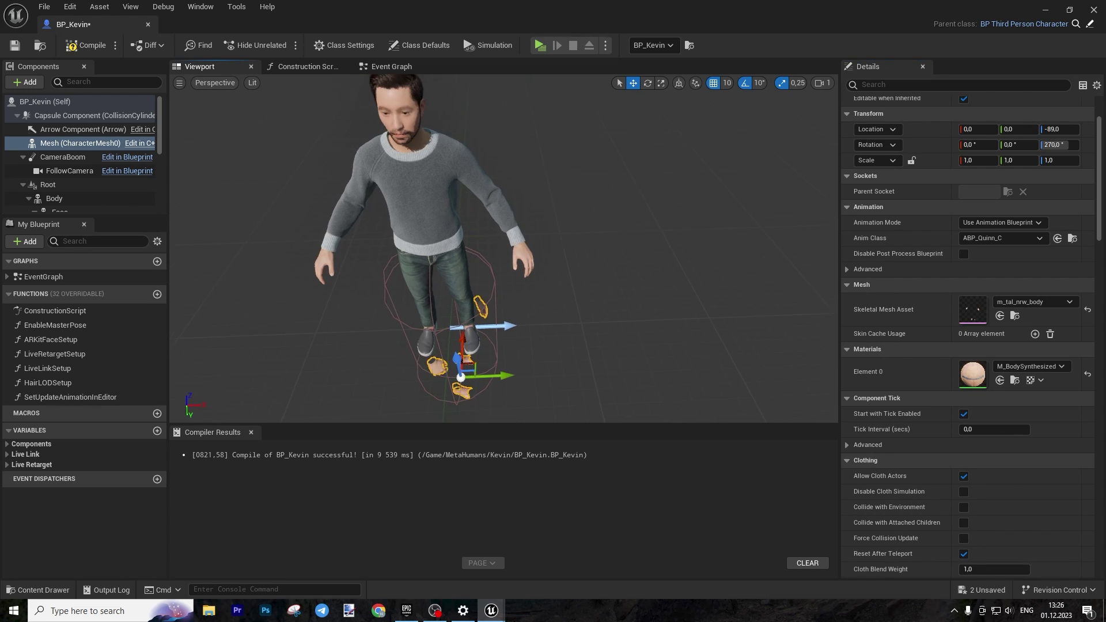
Reparent the Face, Feet, Torso and Legs components from Body to the inherited Mesh component
right_click_drag(661, 300, 511, 385)
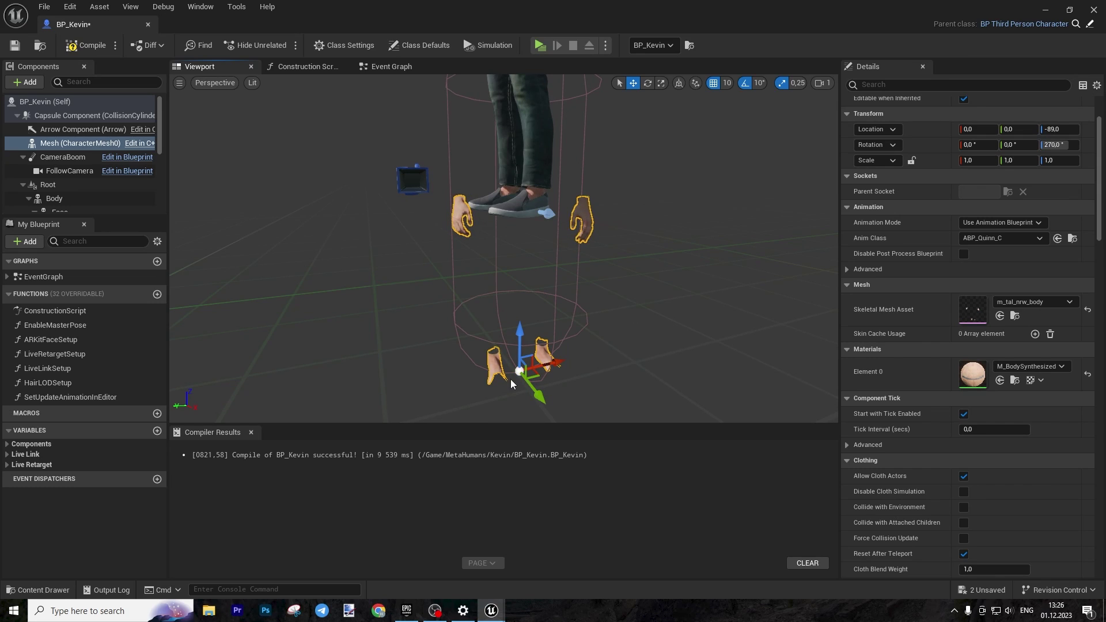
left_click(64, 201)
left_click(52, 193)
scroll(34, 173, "down", 2)
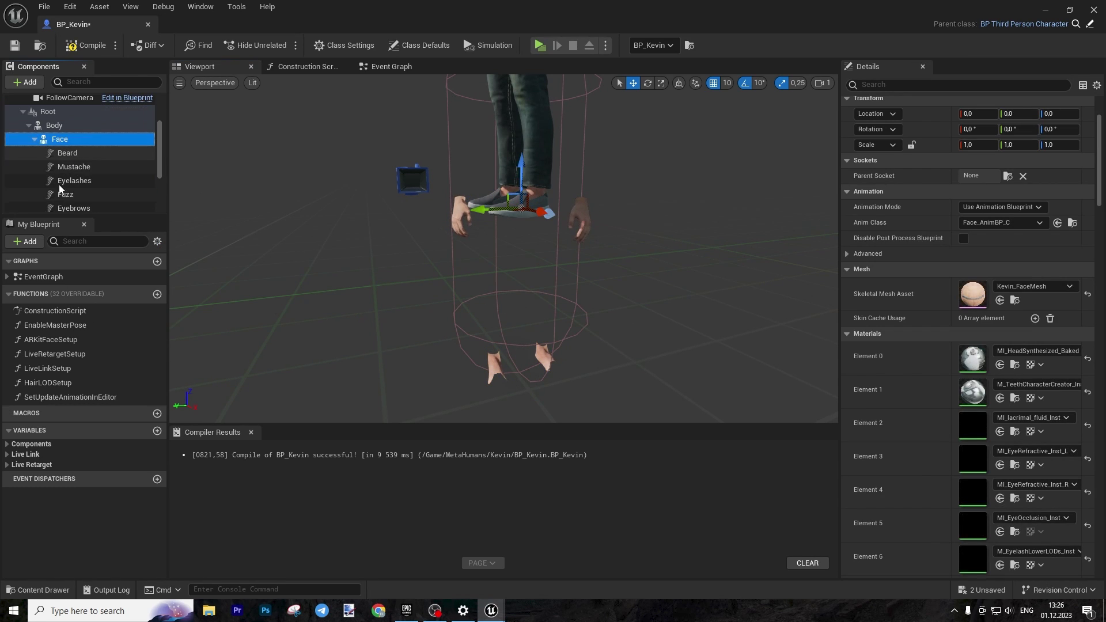
left_click(34, 140)
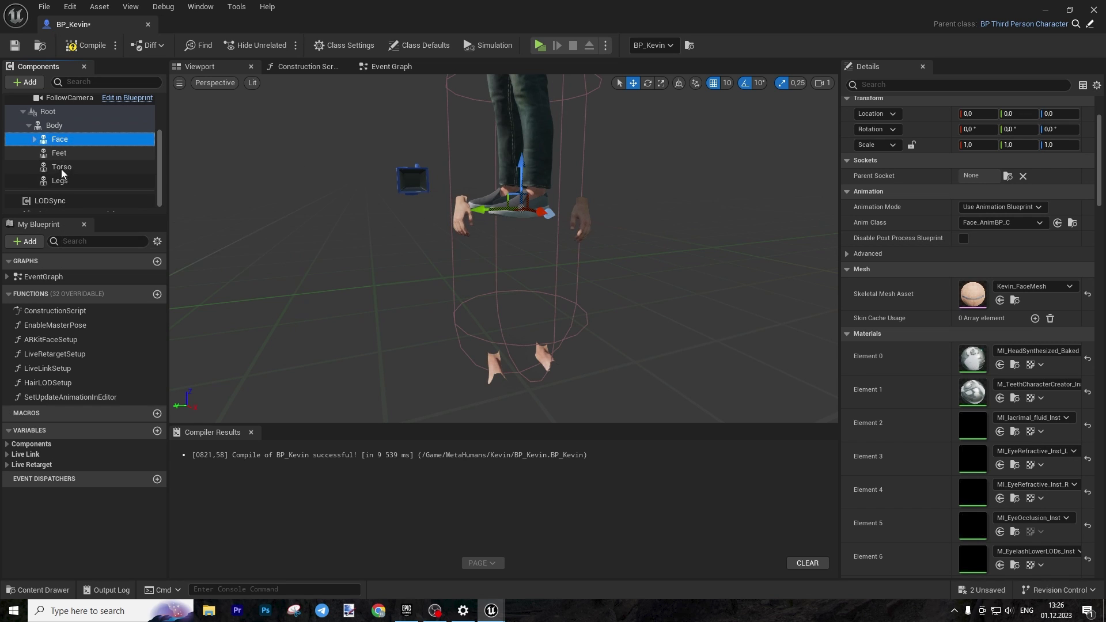
left_click(62, 181, "shift")
left_click_drag(63, 183, 70, 127)
left_click(29, 139)
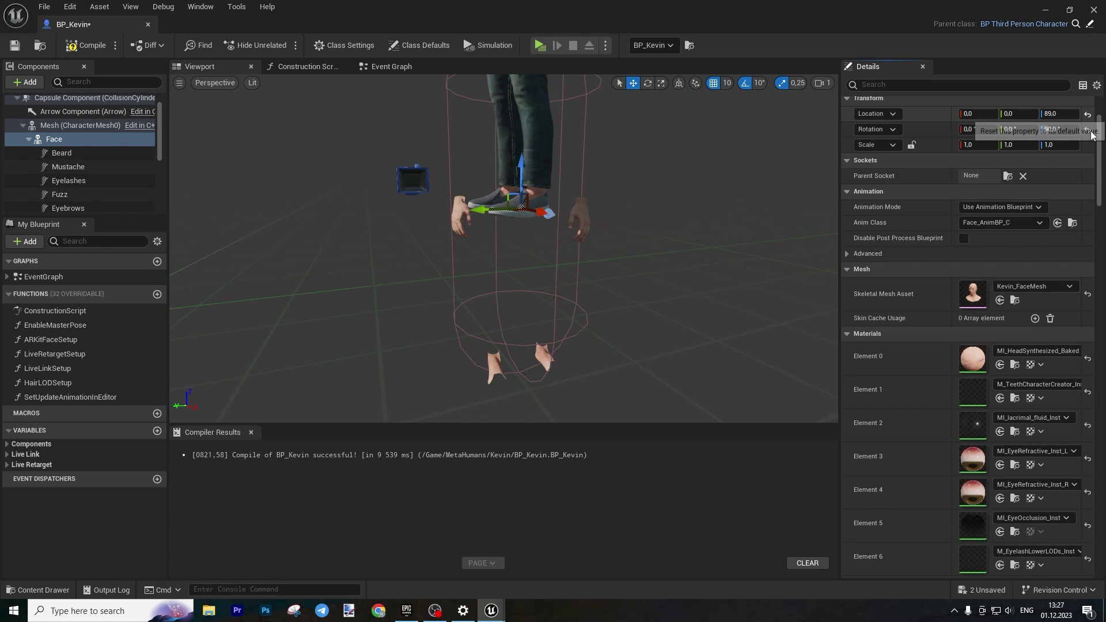
Reset the location and rotation of the Face, Legs, Torso and Feet components to their defaults
scroll(80, 173, "down", 2)
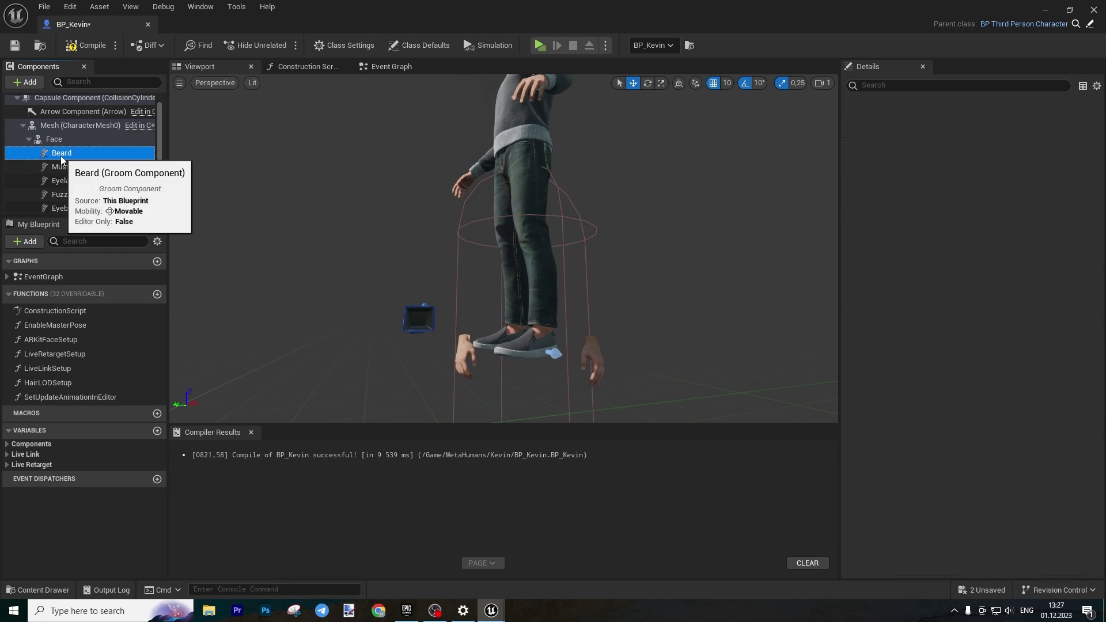
left_click(54, 199)
left_click(1088, 114)
scroll(80, 173, "down", 2)
left_click(56, 176)
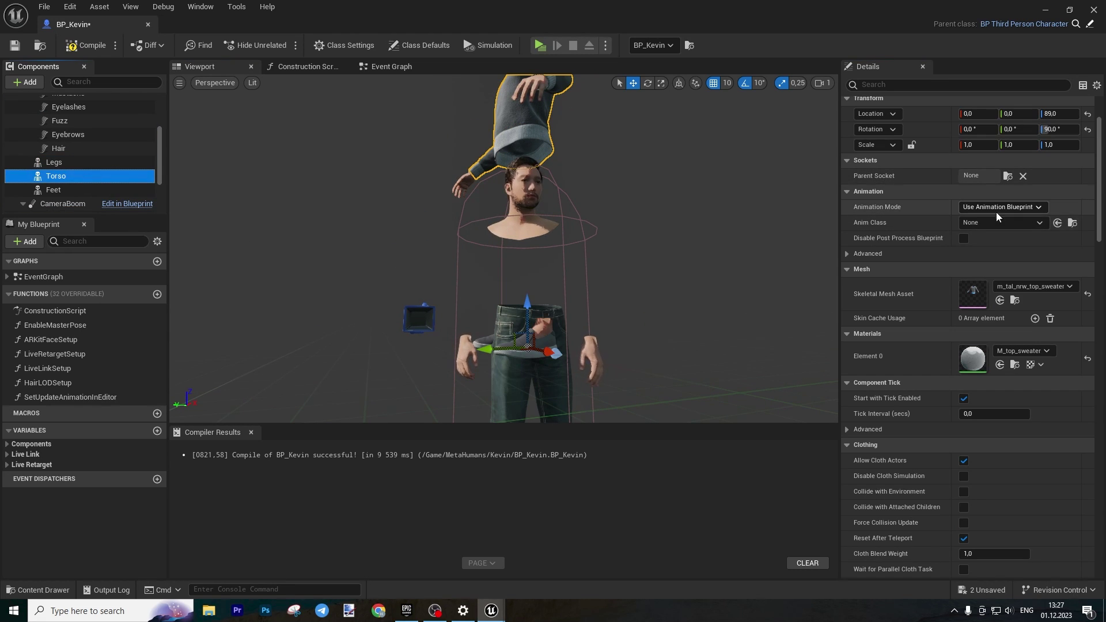
left_click(1088, 113)
left_click(58, 190)
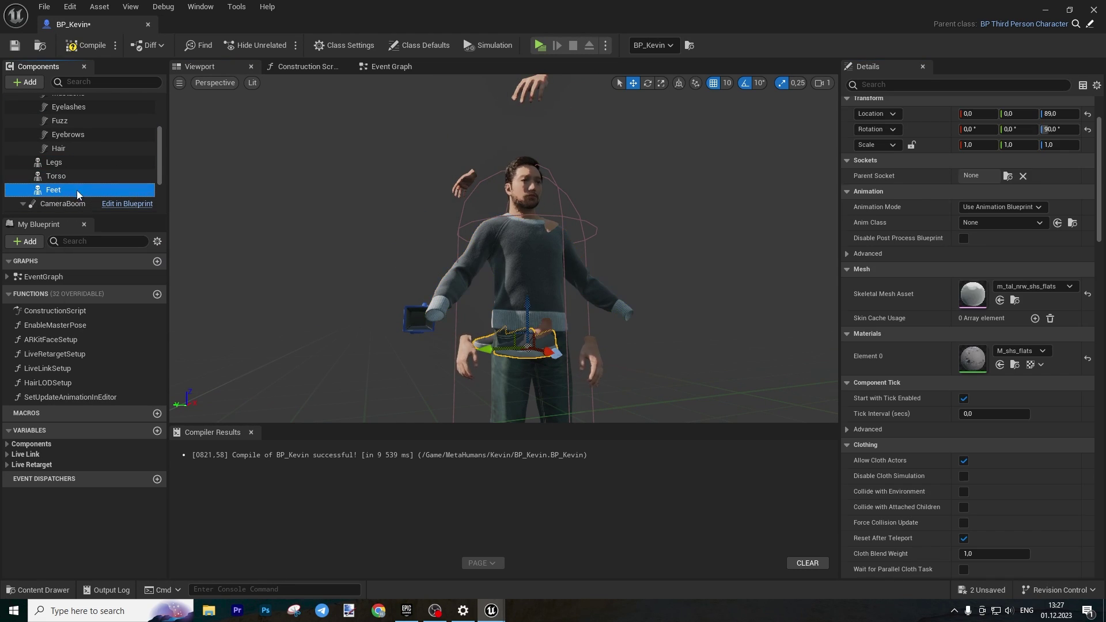
left_click(56, 175)
scroll(61, 181, "down", 2)
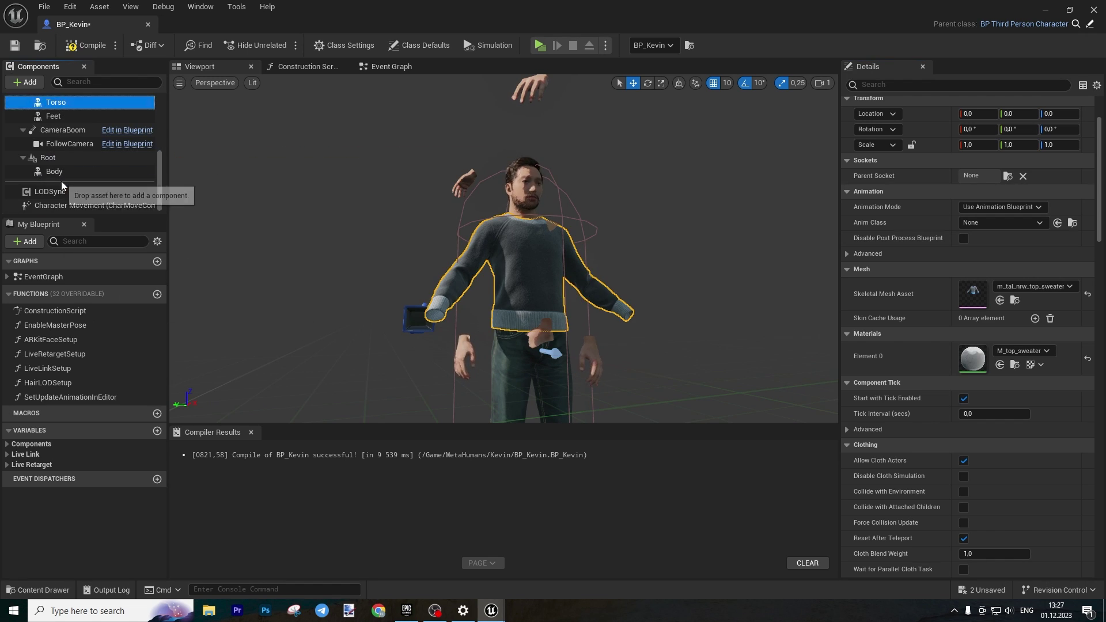
left_click(59, 172)
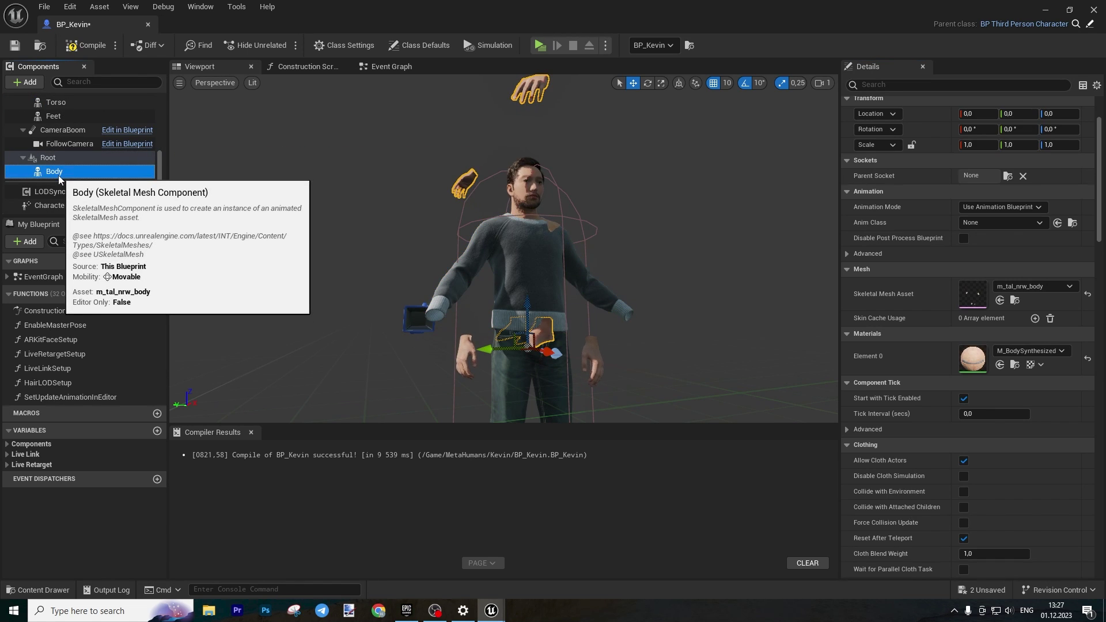
key("Delete")
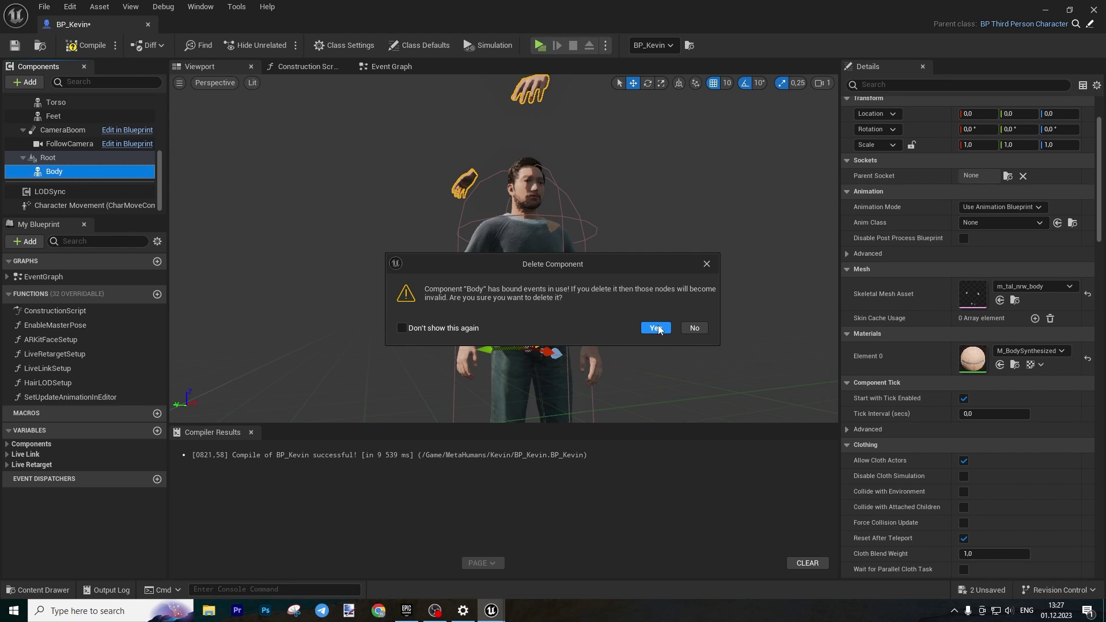
left_click(700, 329)
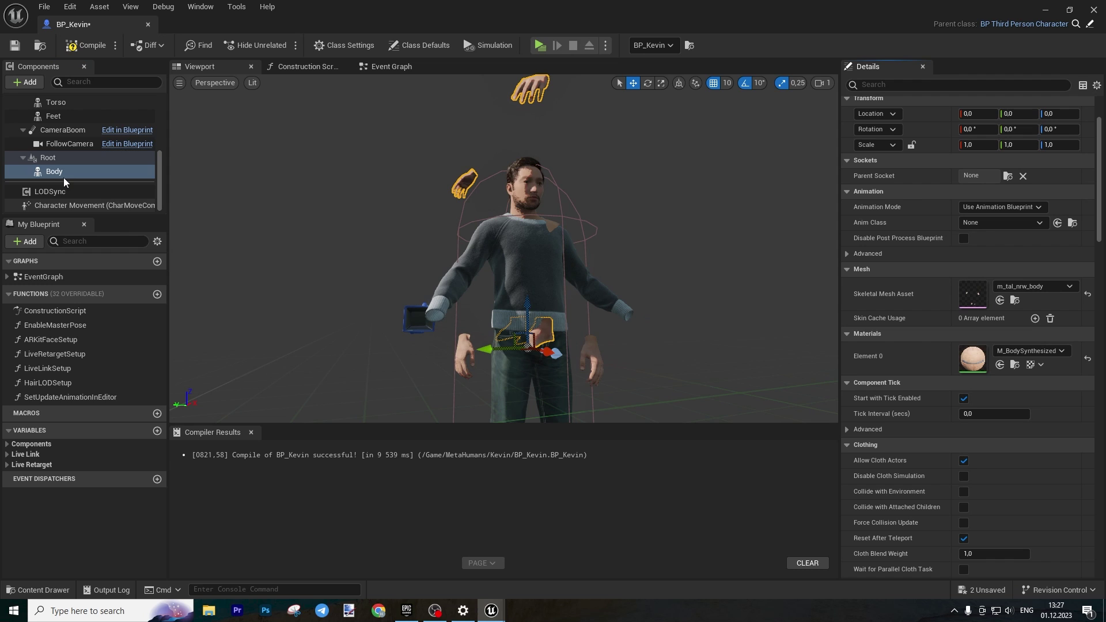
In the Construction Script, replace the Body reference feeding Set Anim Instance Class with a reference to the inherited Mesh component
left_click(289, 67)
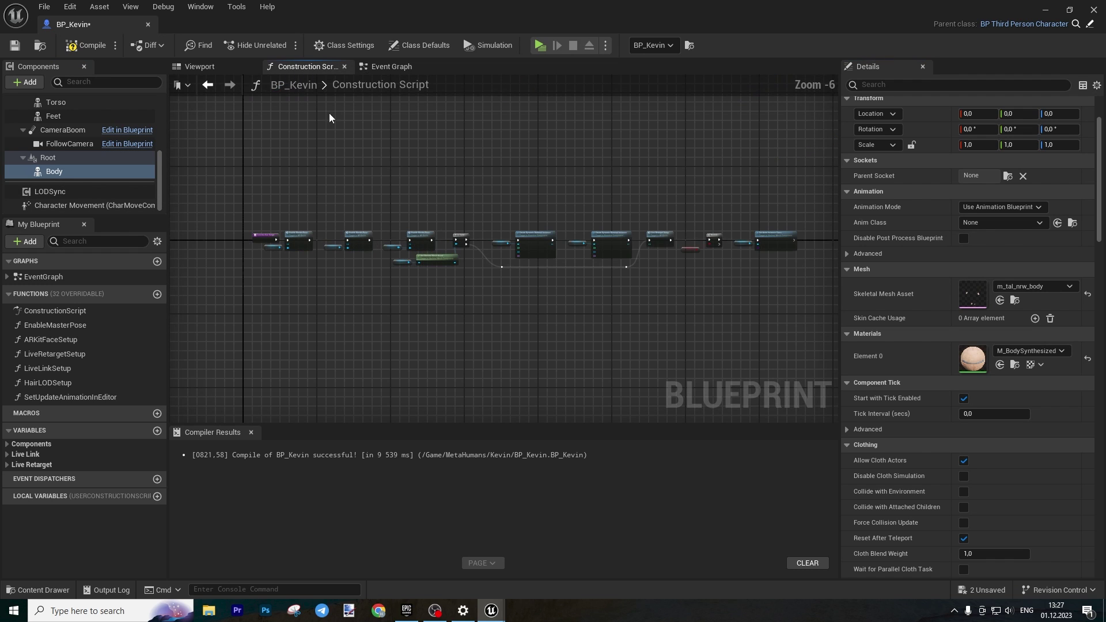
scroll(281, 215, "up", 6)
right_click_drag(291, 223, 391, 168)
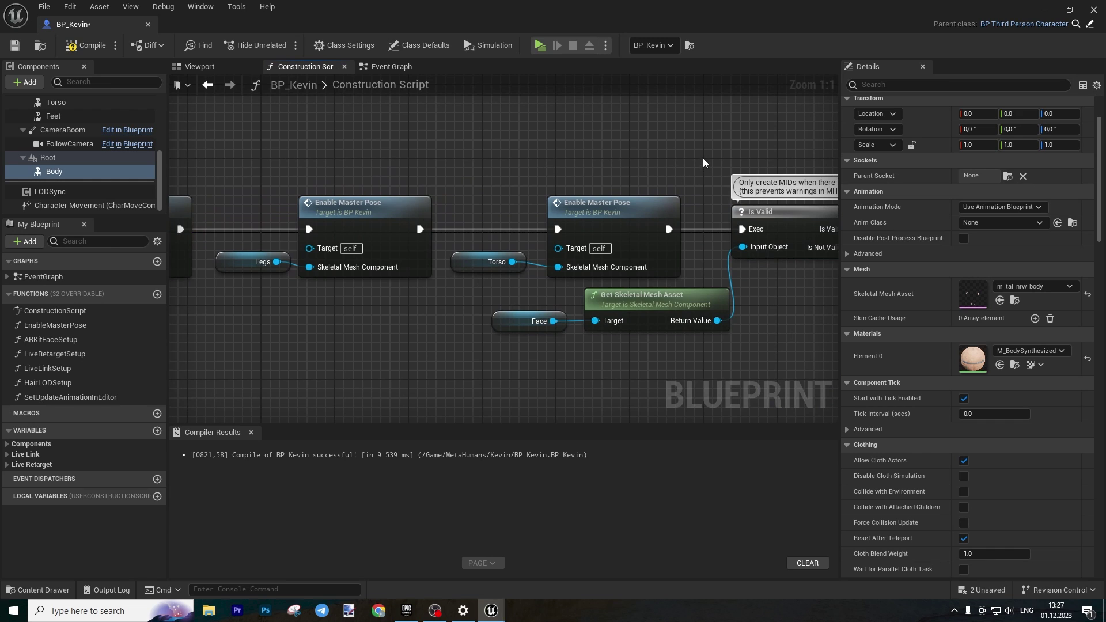
right_click_drag(704, 160, 340, 165)
right_click_drag(706, 167, 377, 164)
right_click_drag(719, 180, 422, 175)
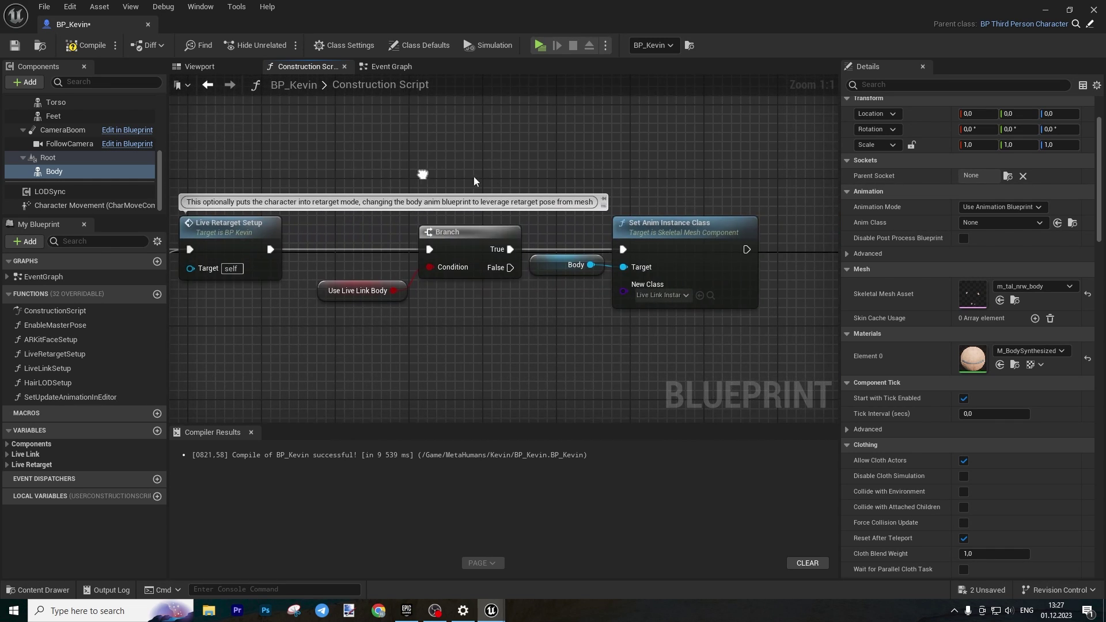
left_click_drag(555, 264, 510, 323)
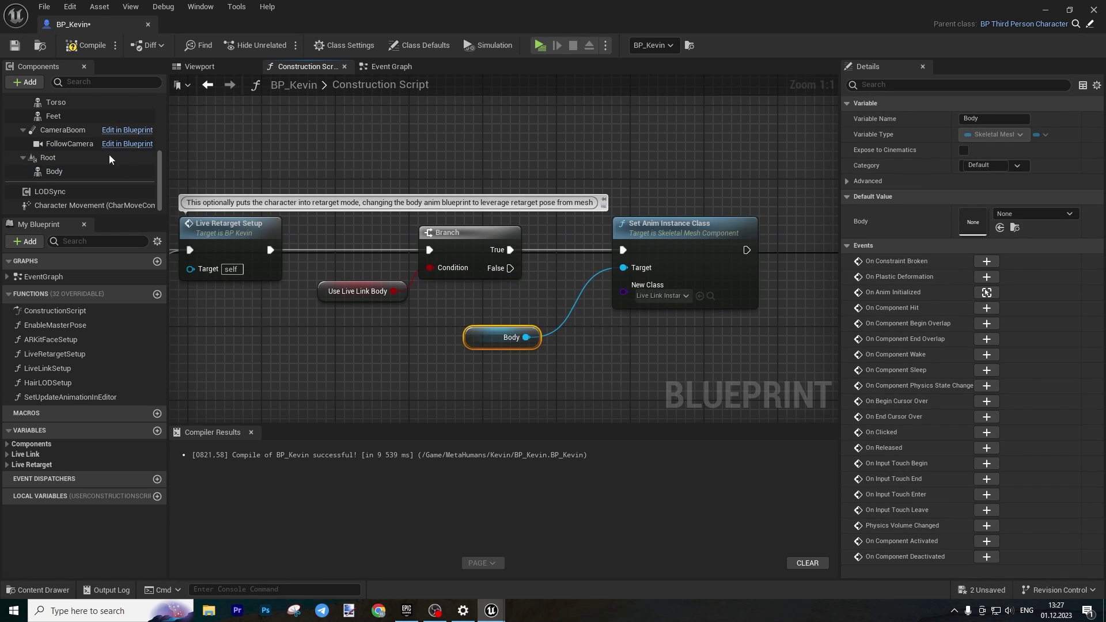
scroll(61, 144, "up", 5)
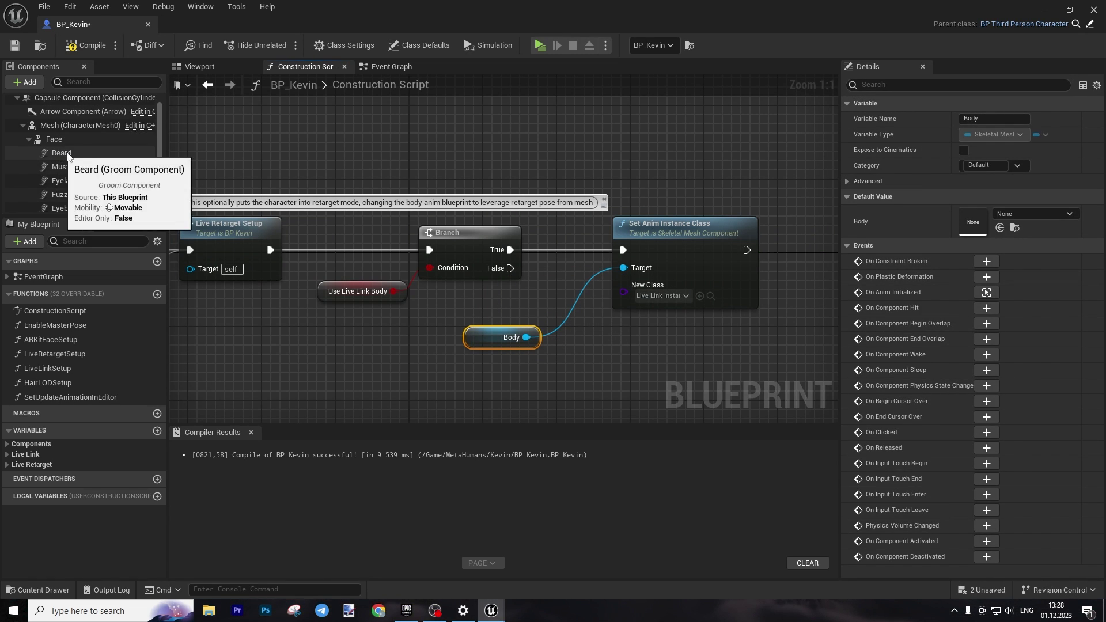
left_click(57, 125)
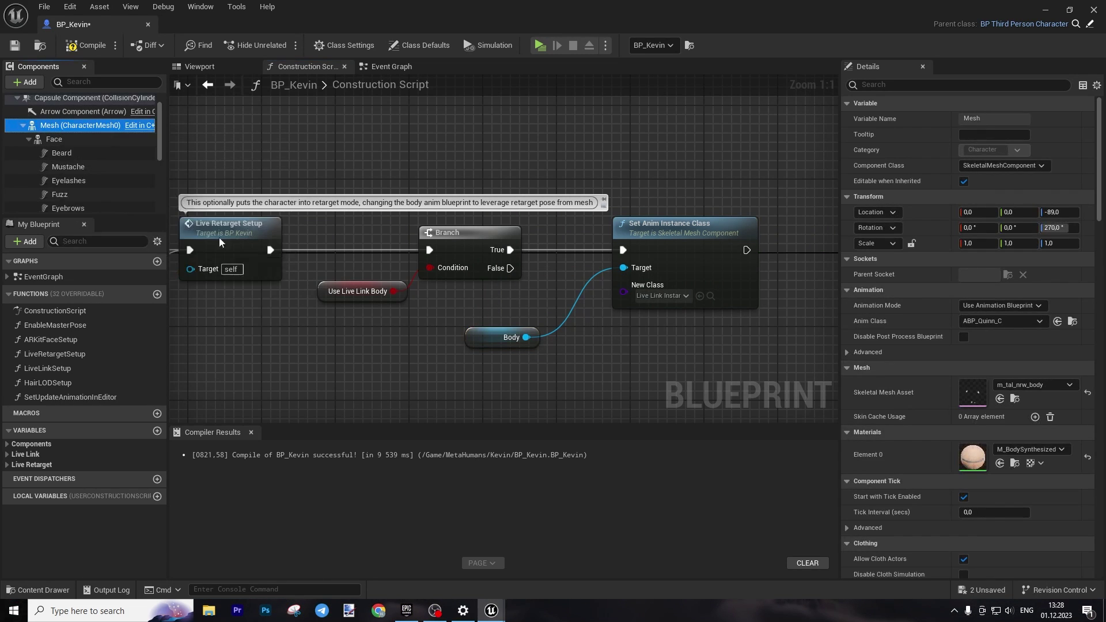
left_click_drag(438, 355, 638, 269)
left_click(506, 338)
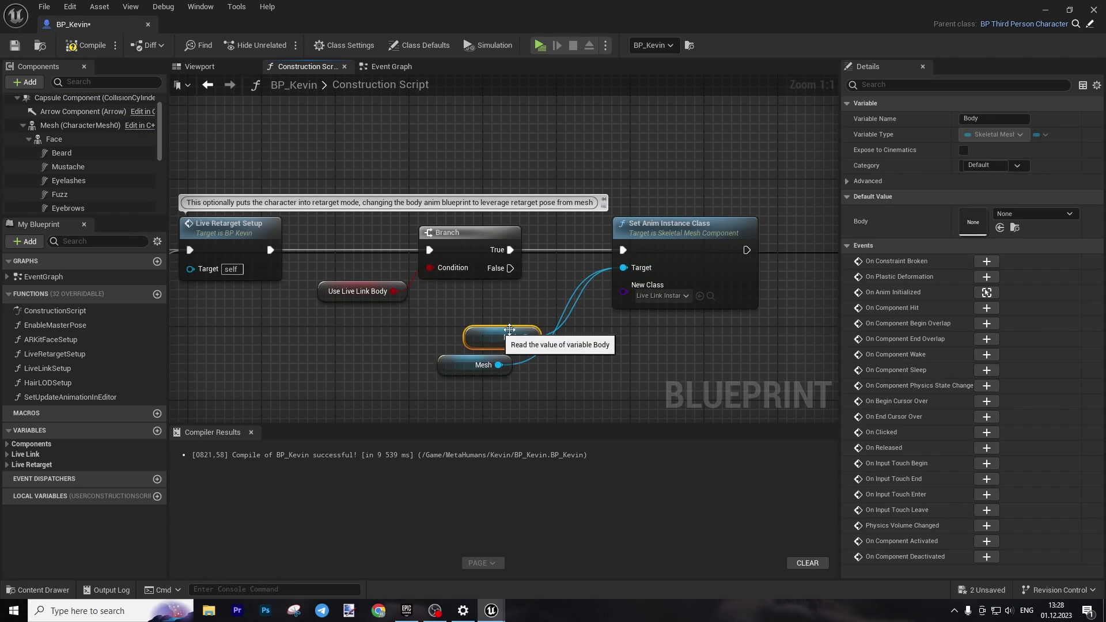
key("Delete")
key("ctrl+z")
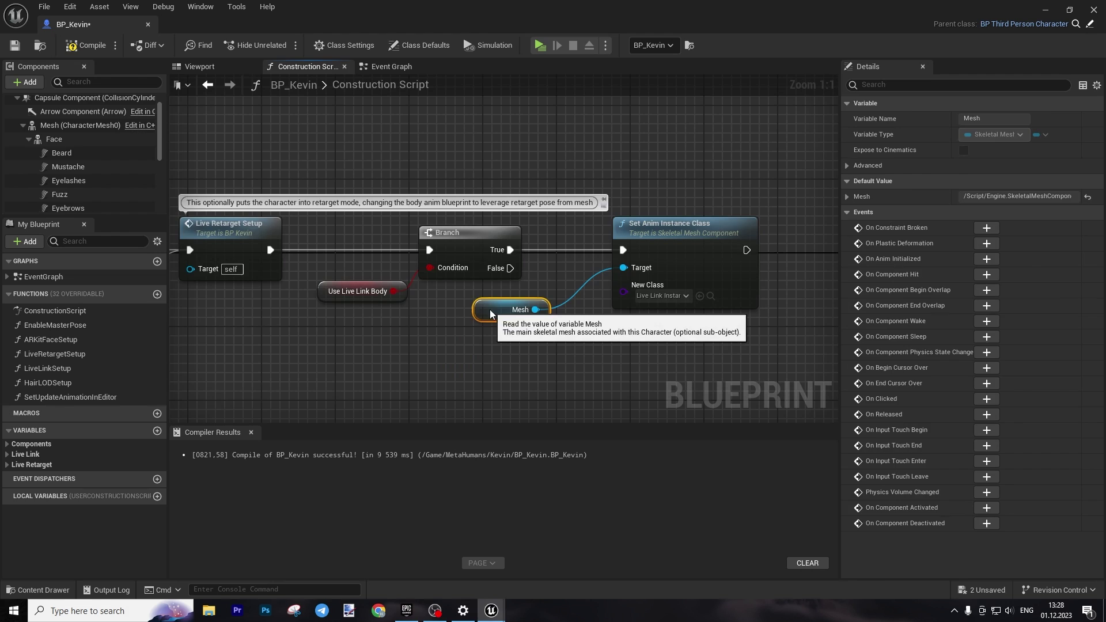
Delete the Body component and, after compiling the blueprint, its orphaned On Anim Initialized (Body) event
key("Delete")
left_click(656, 328)
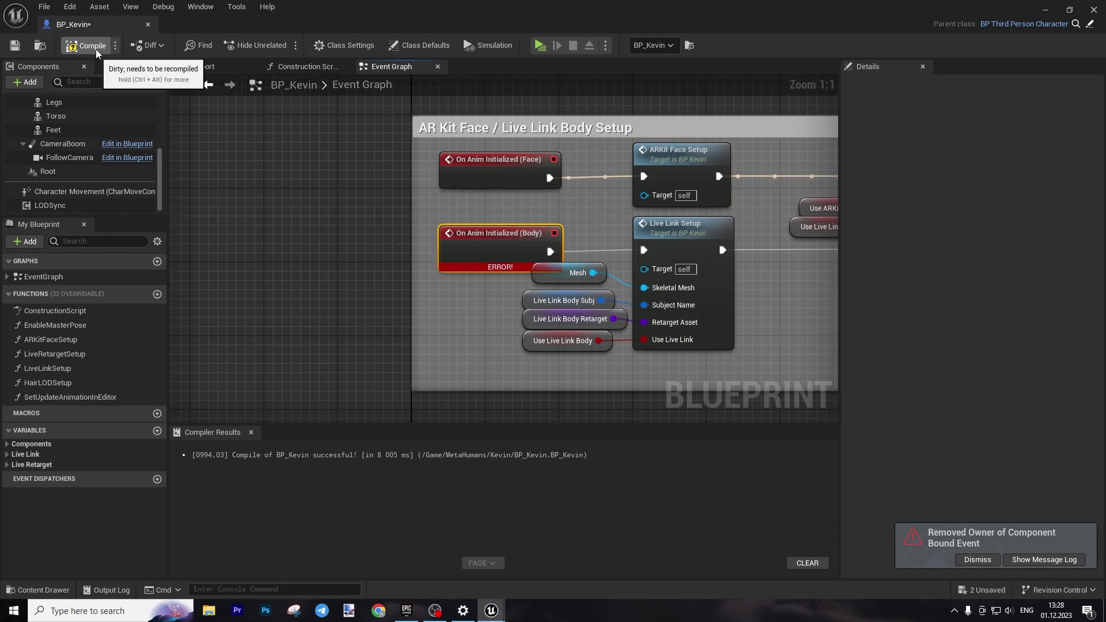
left_click(92, 46)
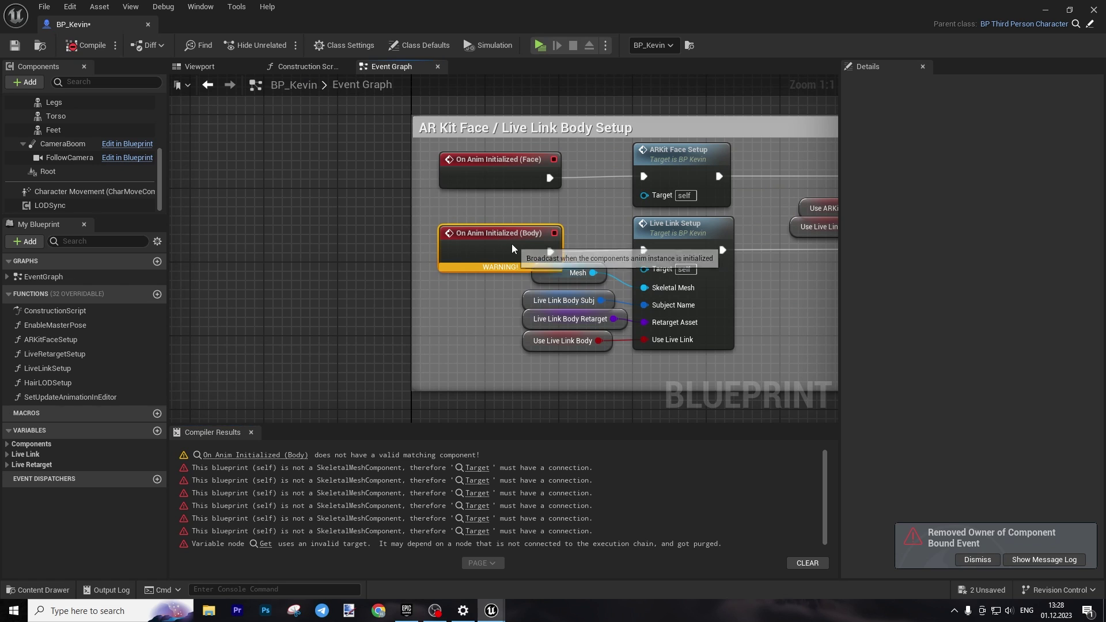
left_click_drag(512, 244, 513, 226)
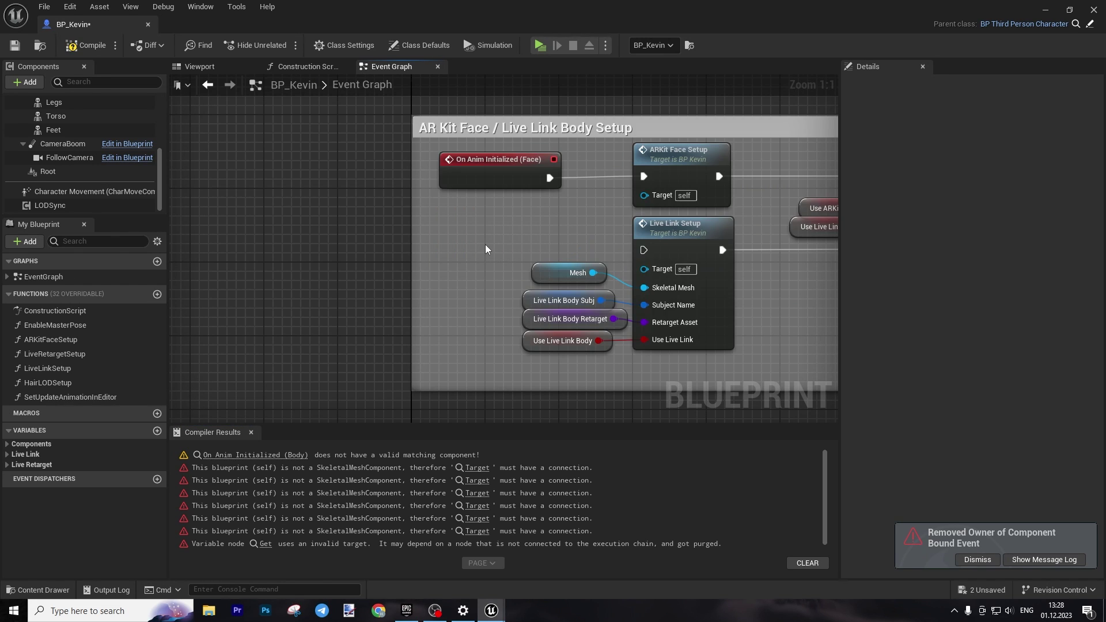
From the compiler errors, connect Mesh references to the Target inputs of Get Animation Mode, Set Animation Mode and the third flagged node in Live Retarget Setup
left_click(477, 468)
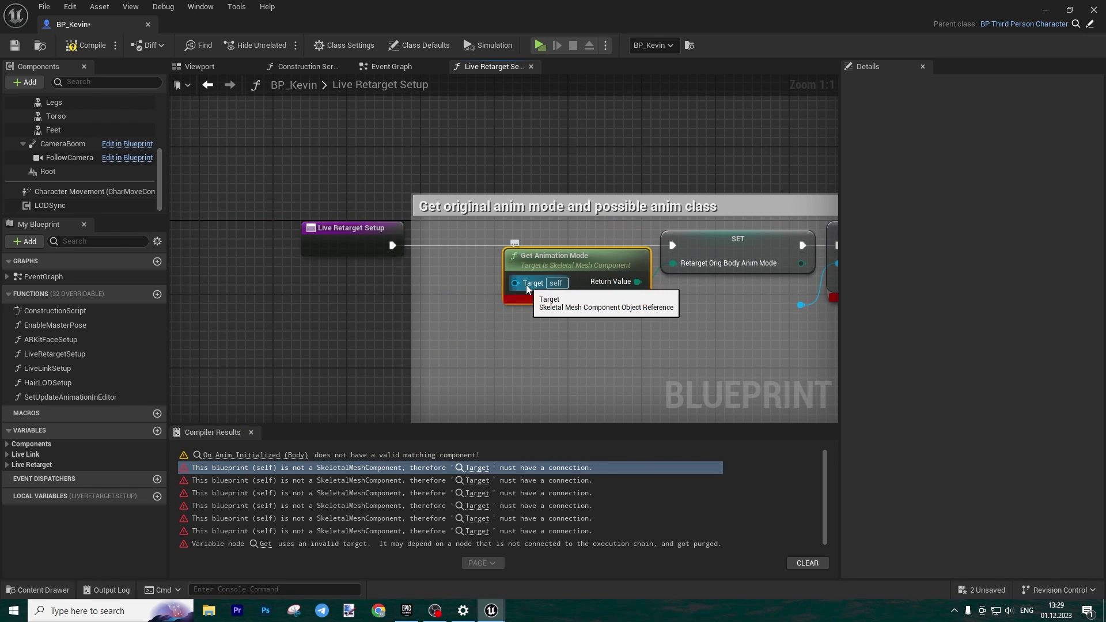
scroll(37, 147, "up", 5)
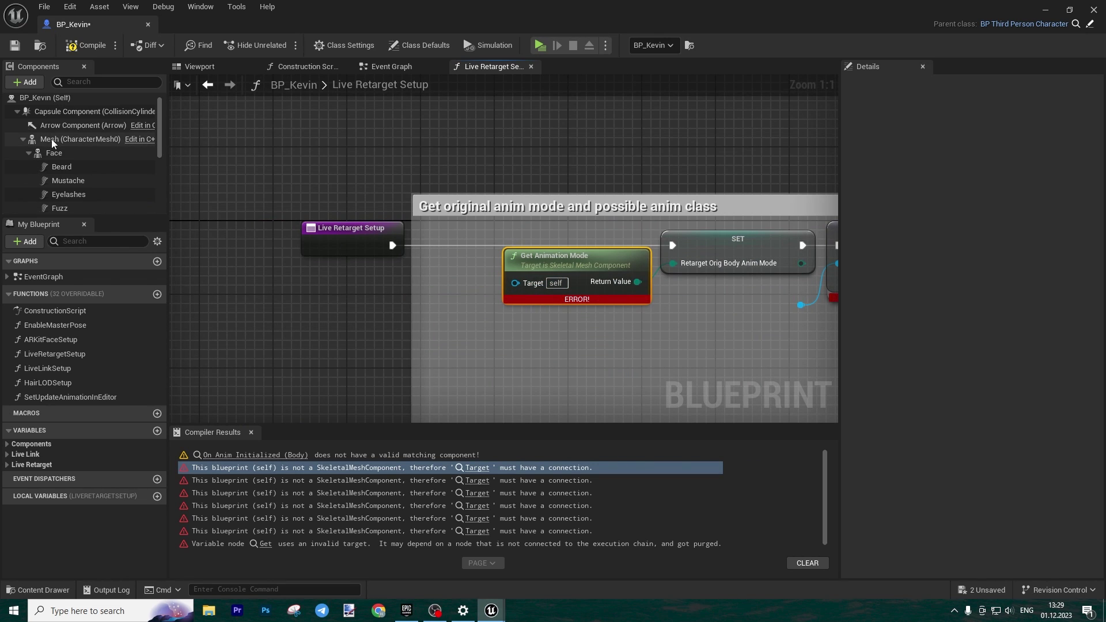
left_click_drag(51, 139, 518, 282)
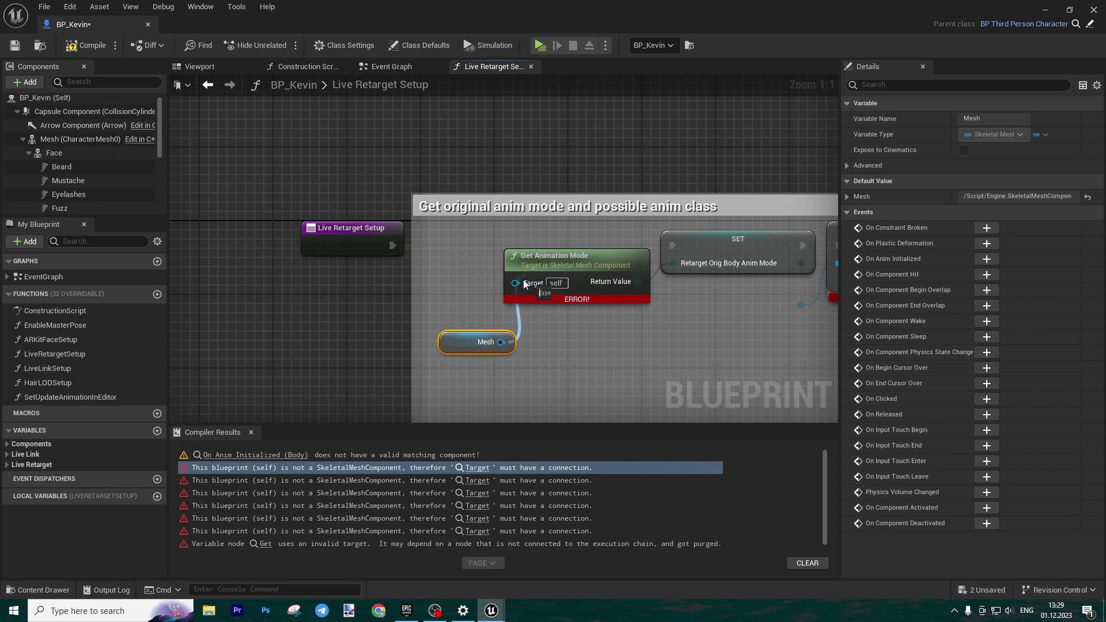
left_click(478, 481)
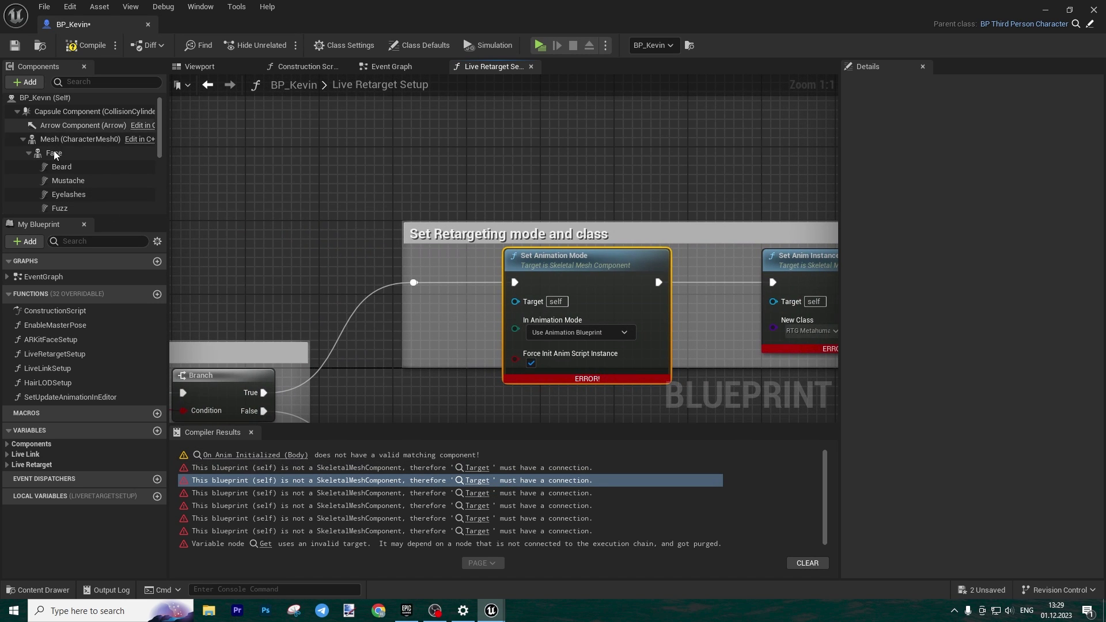
left_click_drag(51, 140, 515, 301)
left_click(478, 494)
left_click_drag(72, 140, 441, 254)
Connect Mesh to the remaining flagged Target inputs, including the Anim Class getter, then compile and save the blueprint
left_click(478, 506)
left_click(478, 519)
left_click(478, 531)
left_click_drag(350, 310, 367, 288)
scroll(270, 535, "down", 1)
left_click(266, 534)
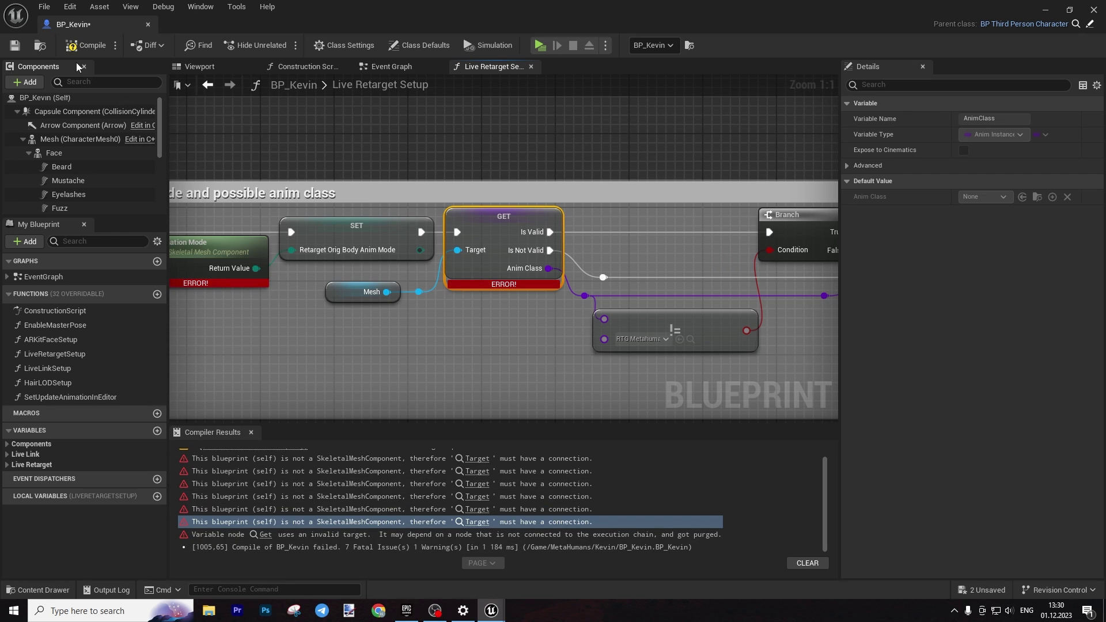
left_click(80, 40)
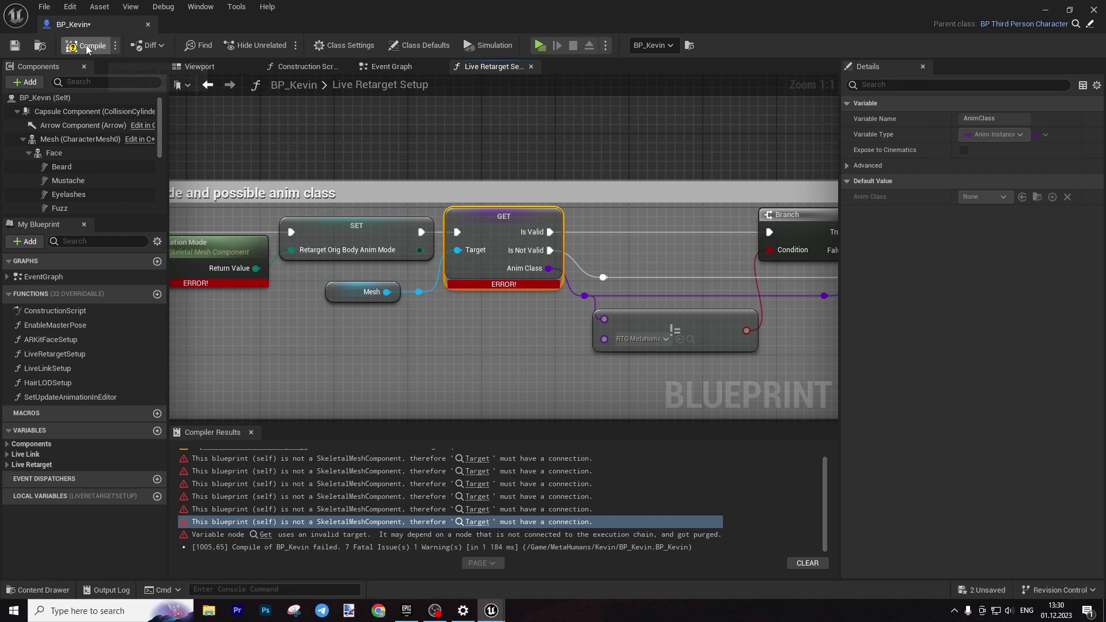
left_click(15, 47)
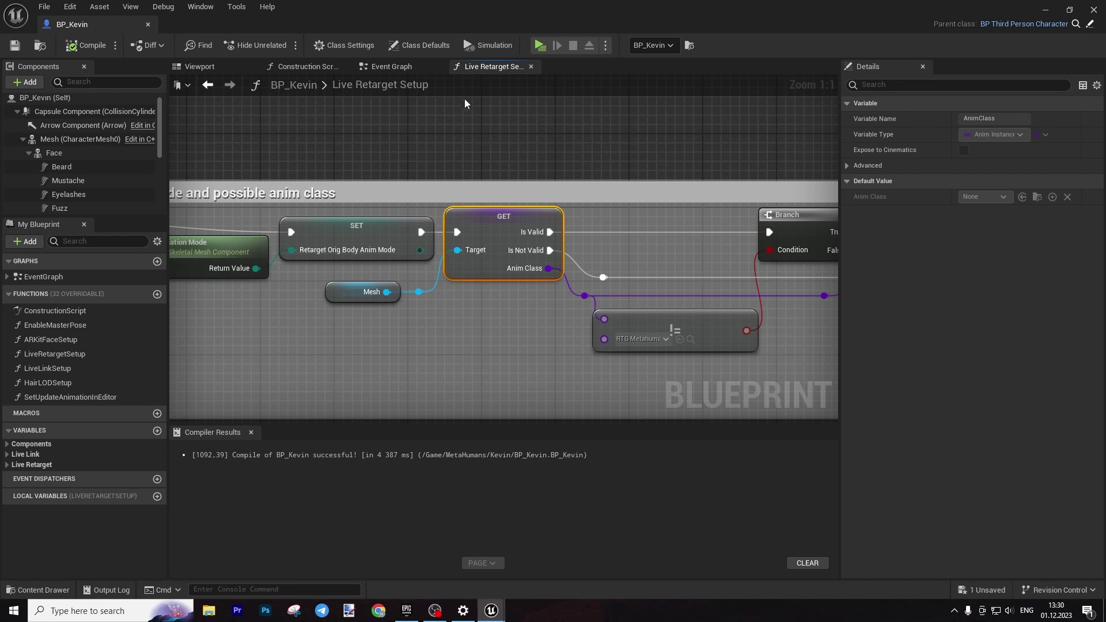
Set the inherited Mesh component's Anim Class to ABP_Manny, then compile and save the blueprint
left_click(388, 67)
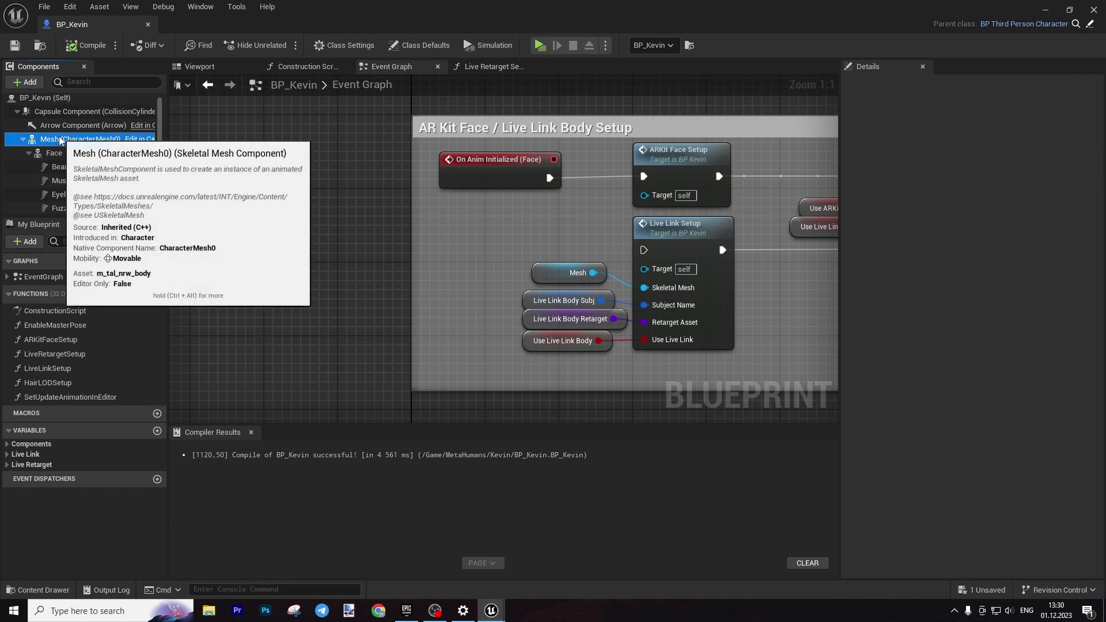
left_click(60, 140)
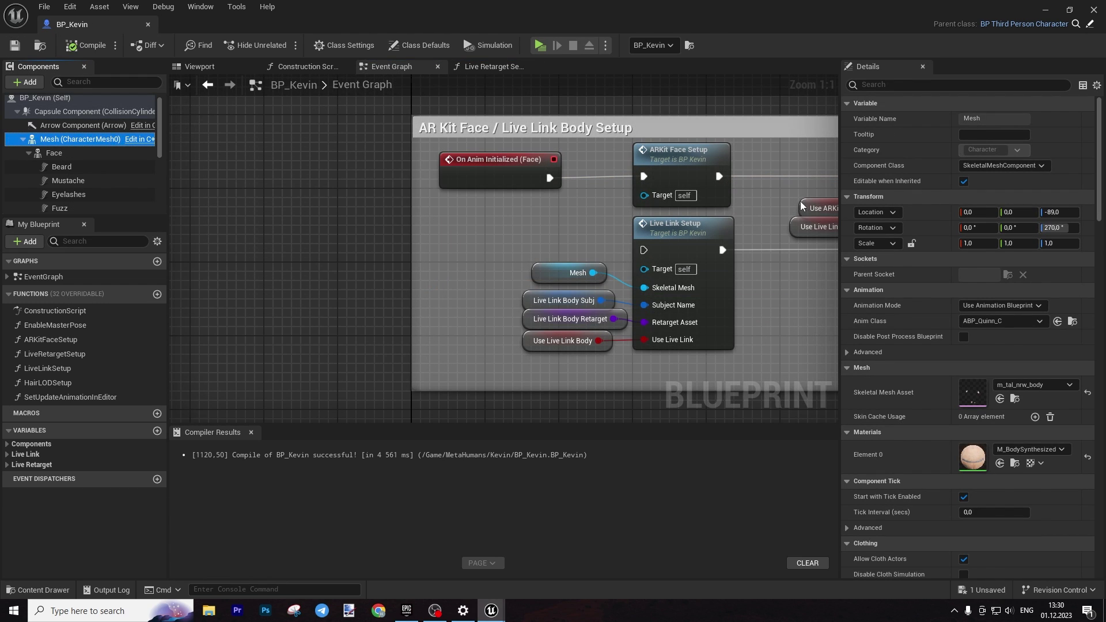
left_click(1000, 321)
left_click(873, 287)
left_click(94, 46)
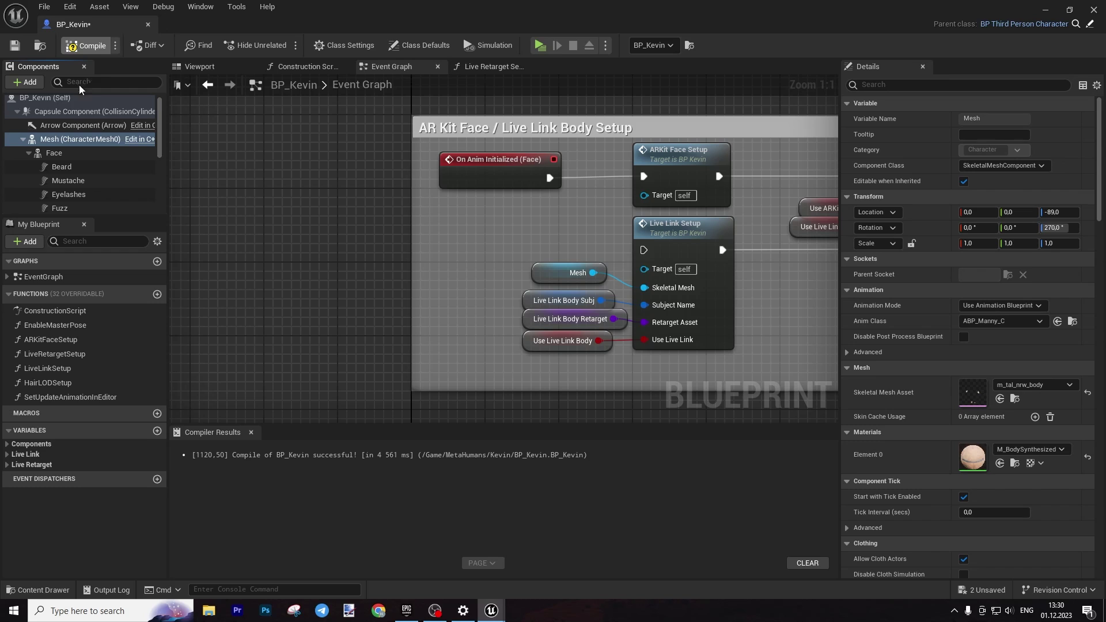
left_click(15, 46)
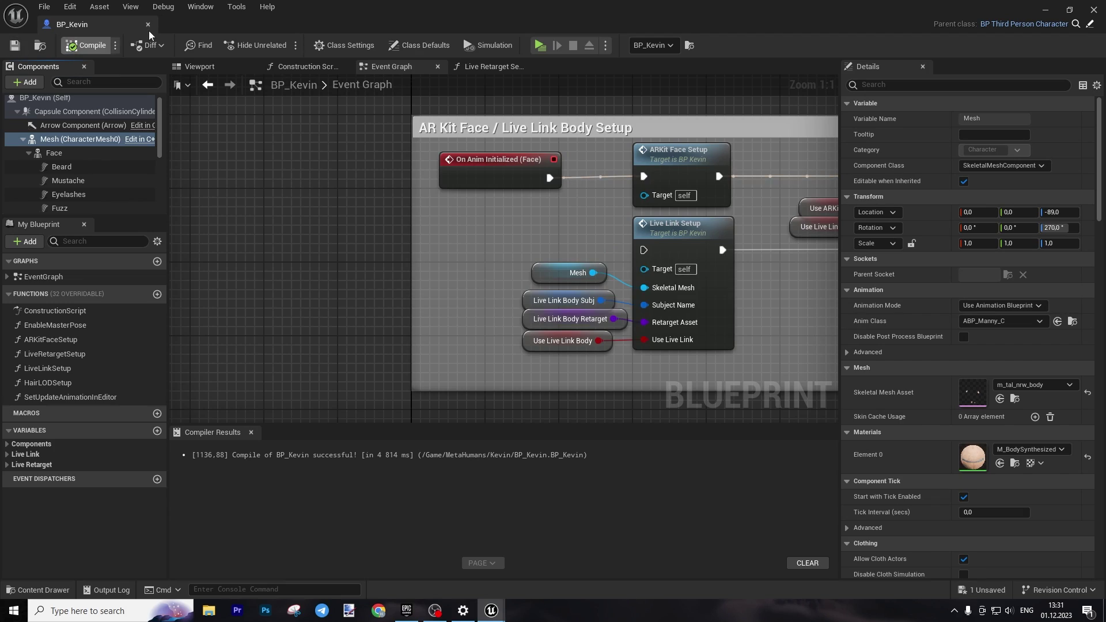
Dock the BP_Kevin editor in the main window and play-test the Demo_Environment level
left_click_drag(81, 22, 406, 30)
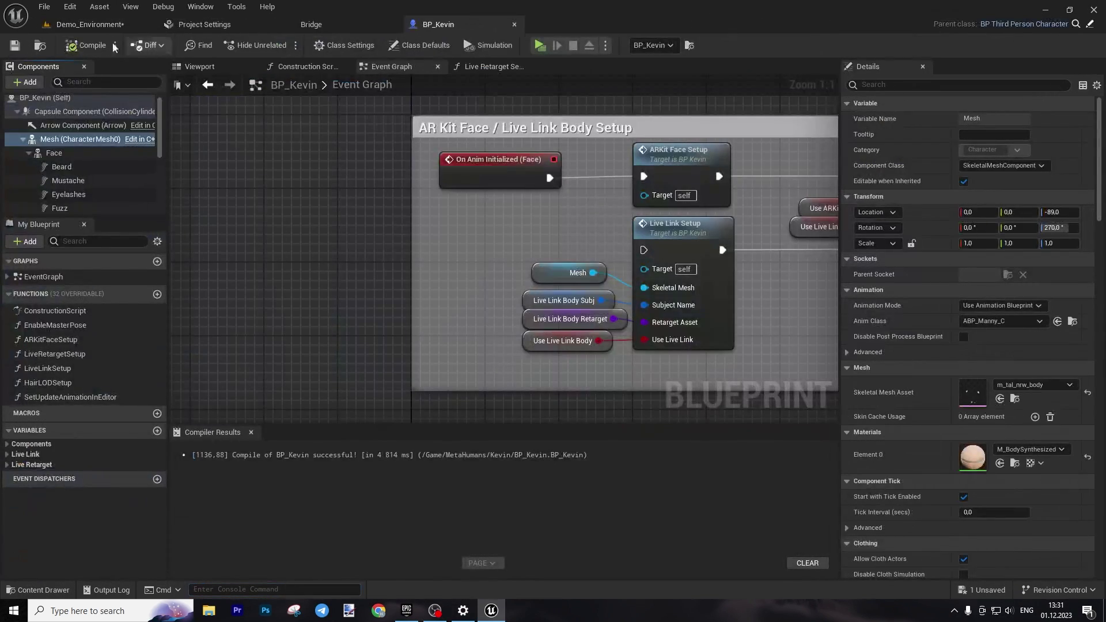
left_click(82, 27)
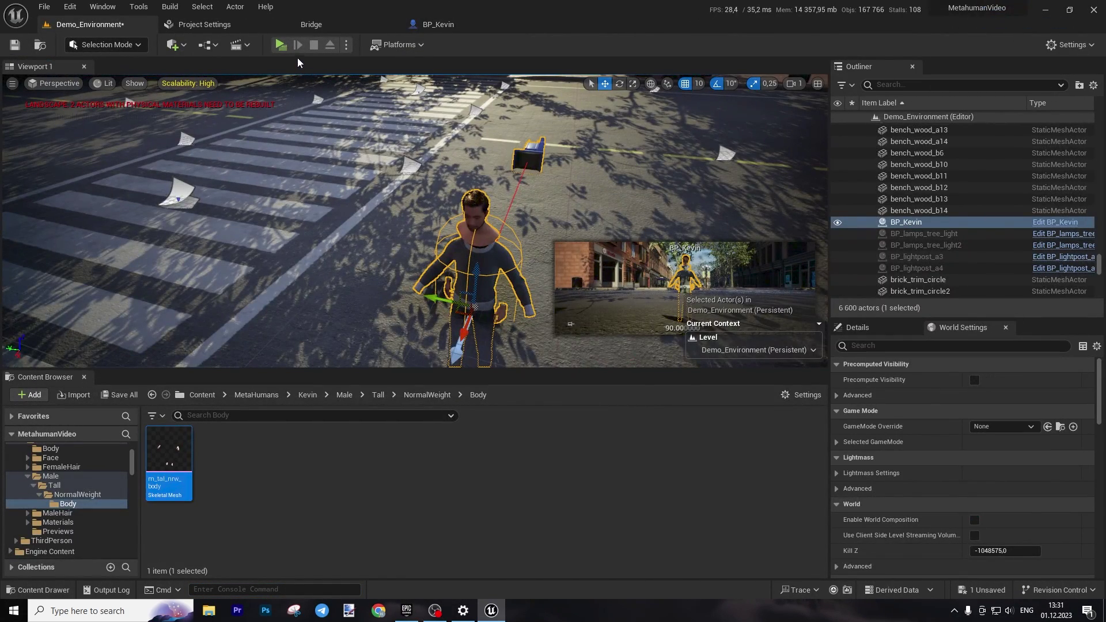
left_click(281, 45)
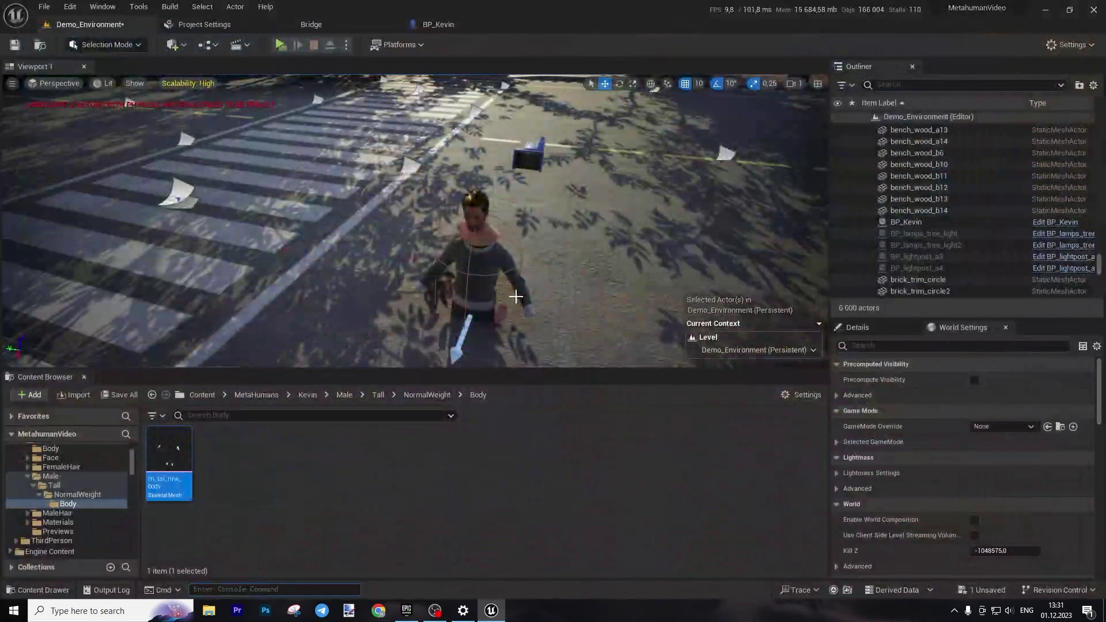
In the project's Maps & Modes settings, set the selected game mode's Default Pawn Class to BP_Kevin
left_click(1012, 427)
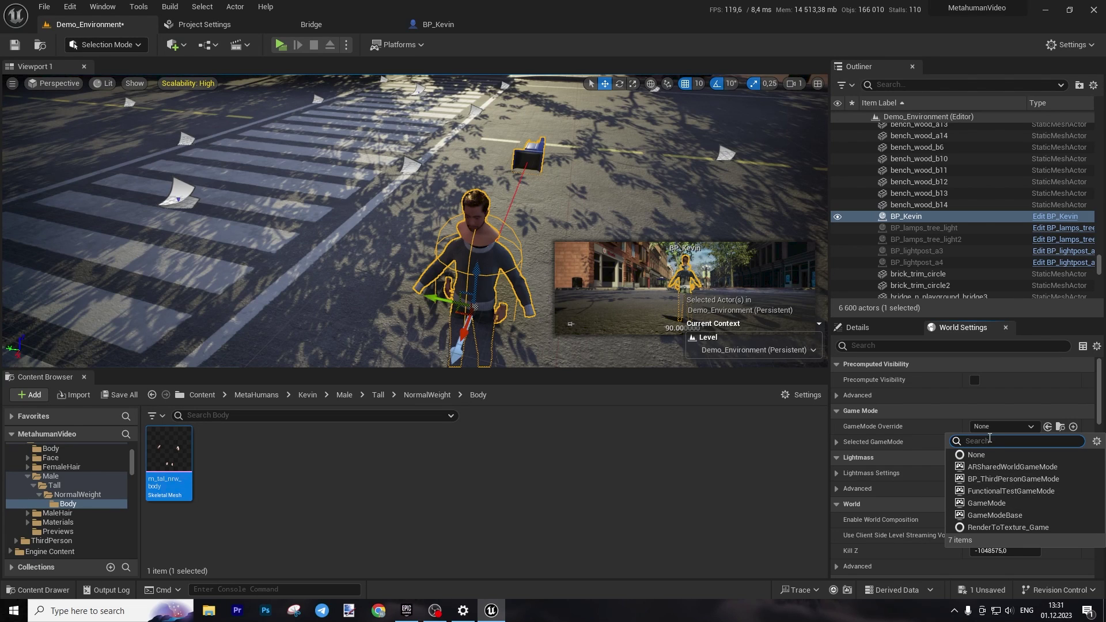
left_click(993, 426)
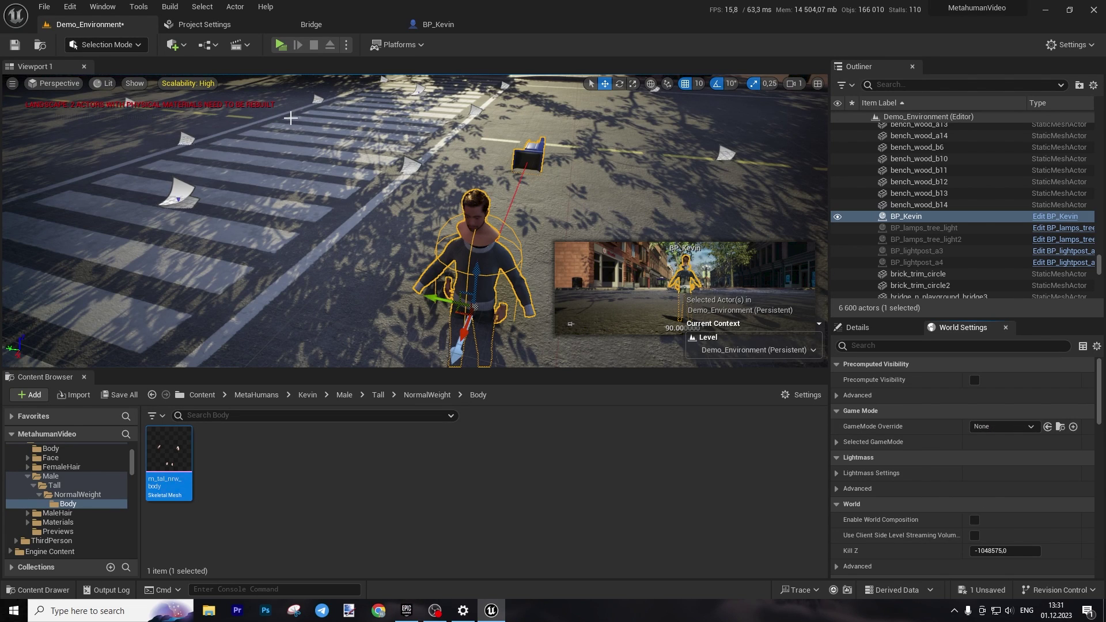
left_click(204, 25)
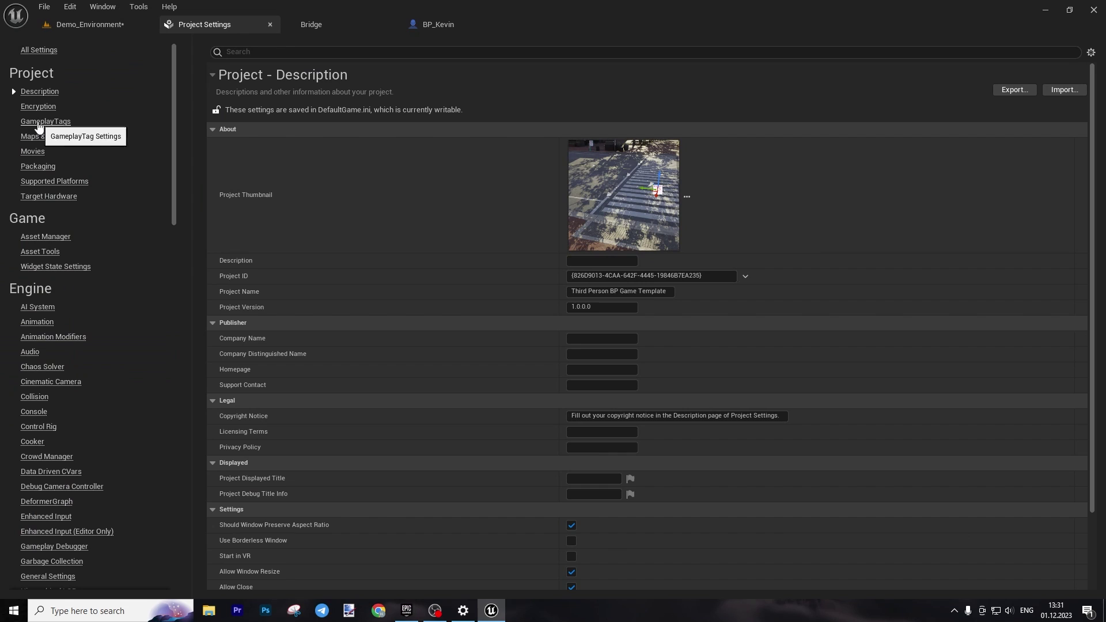
left_click(45, 137)
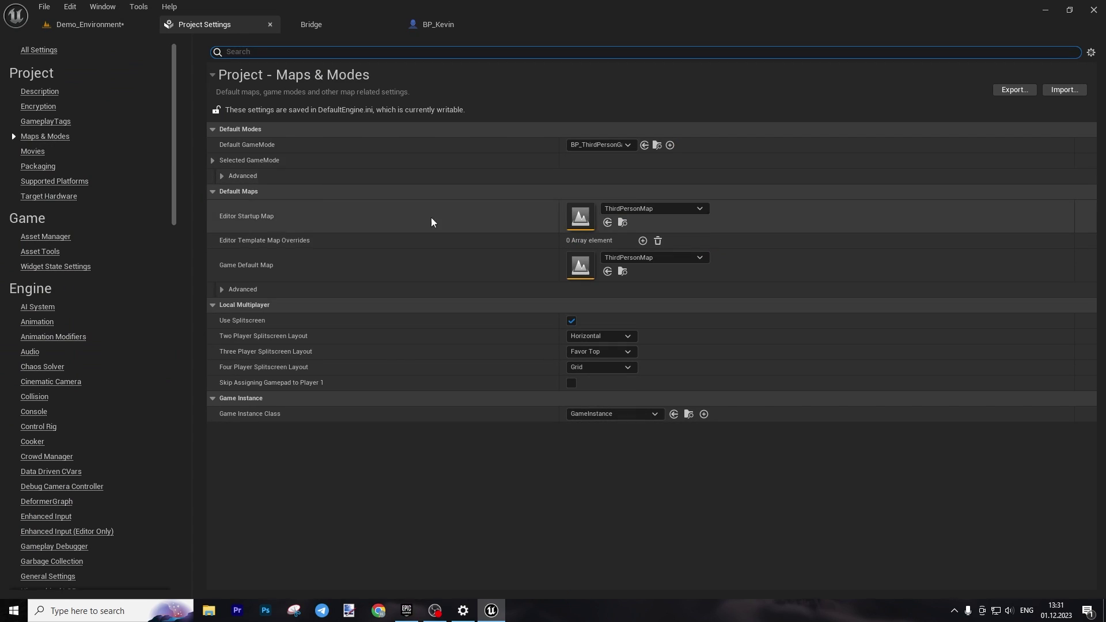
left_click(213, 161)
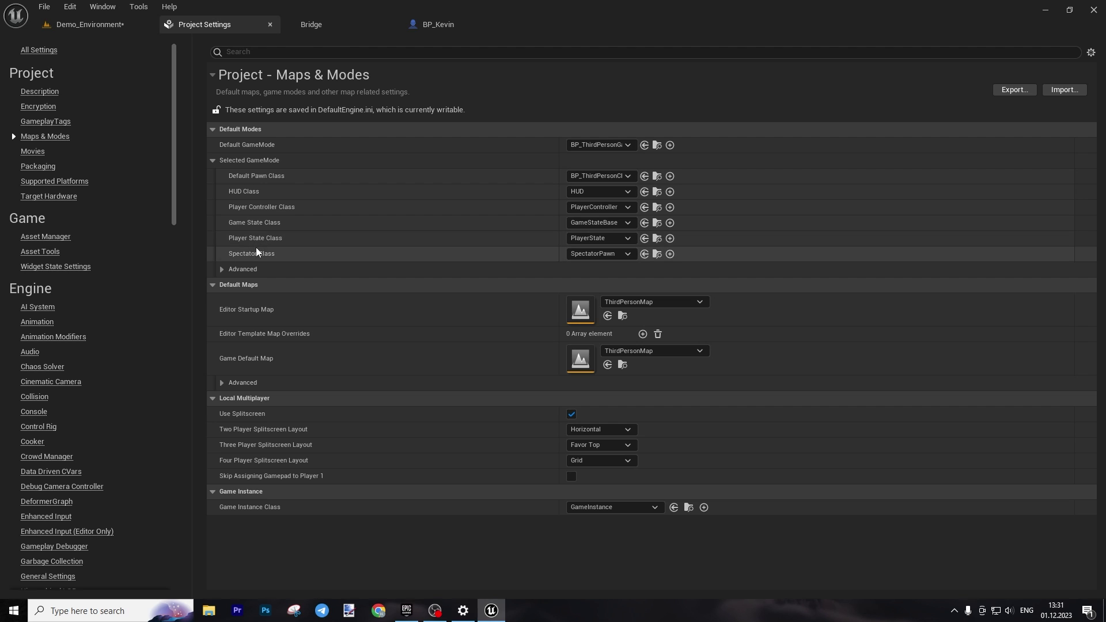
left_click(611, 172)
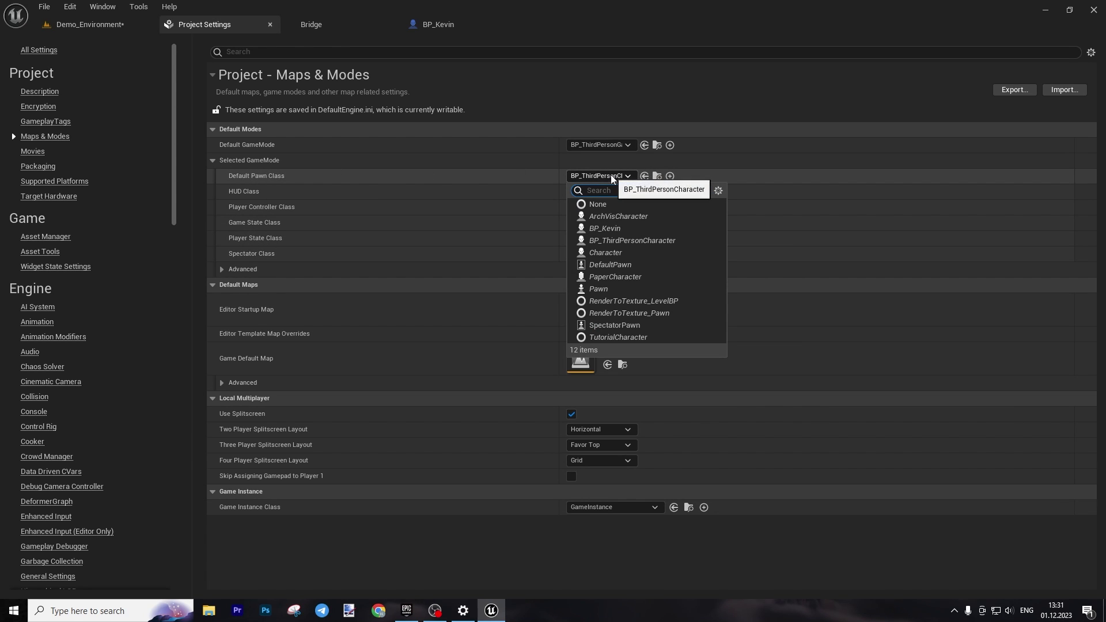
left_click(631, 230)
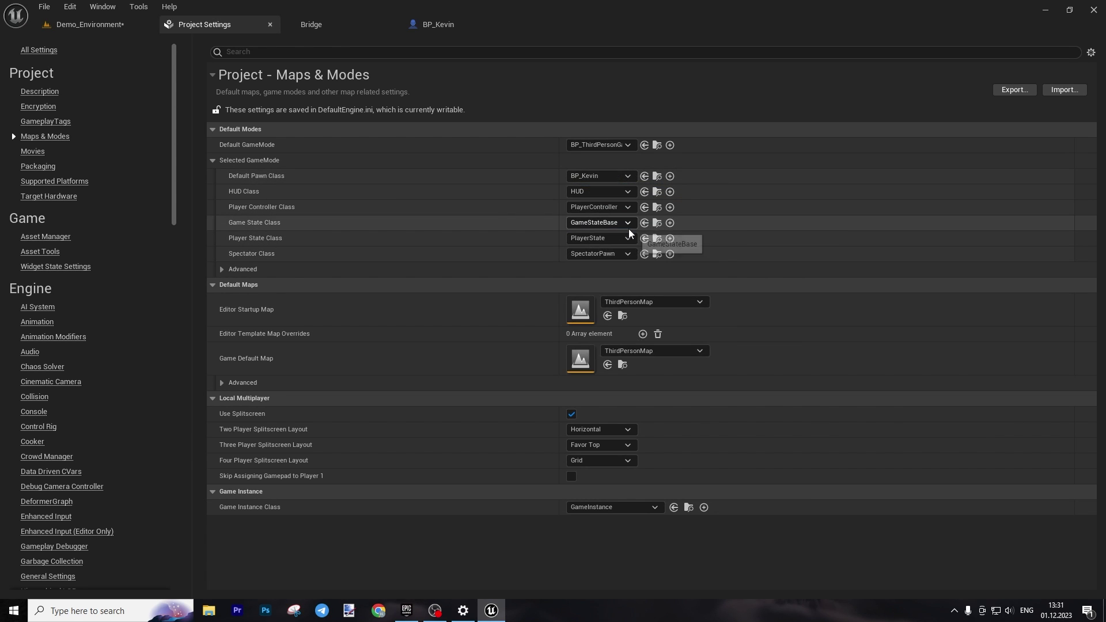
Play-test the Demo_Environment level with the new default pawn, then end the session
left_click(94, 26)
left_click(279, 45)
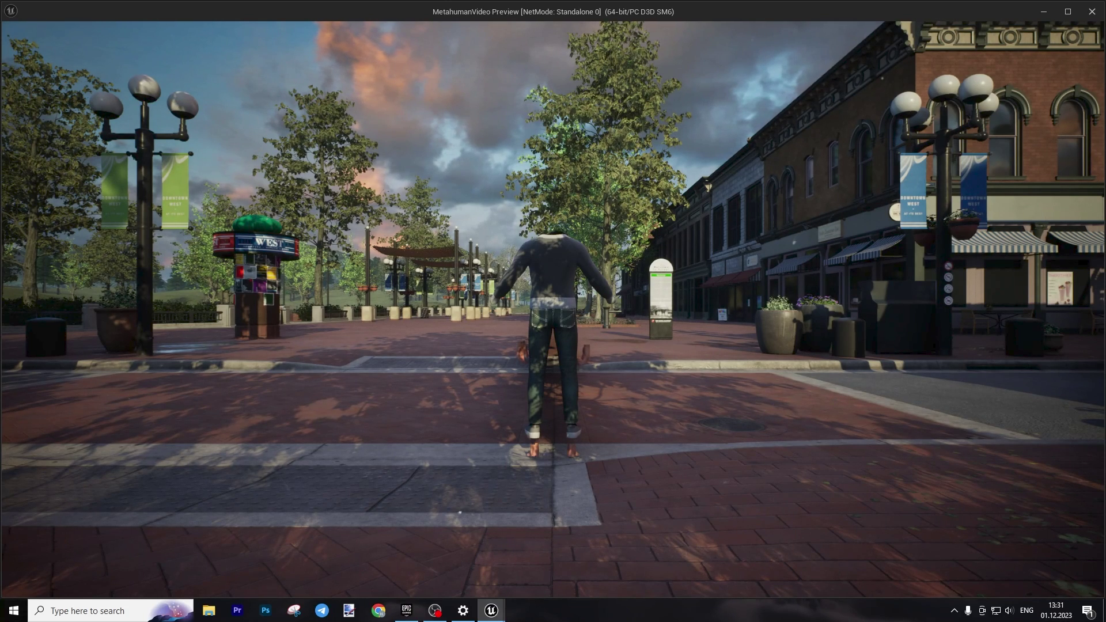
key("Escape")
Locate the ABP_Manny animation blueprint in the project content from the BP_Kevin Mesh component's Anim Class
left_click(444, 24)
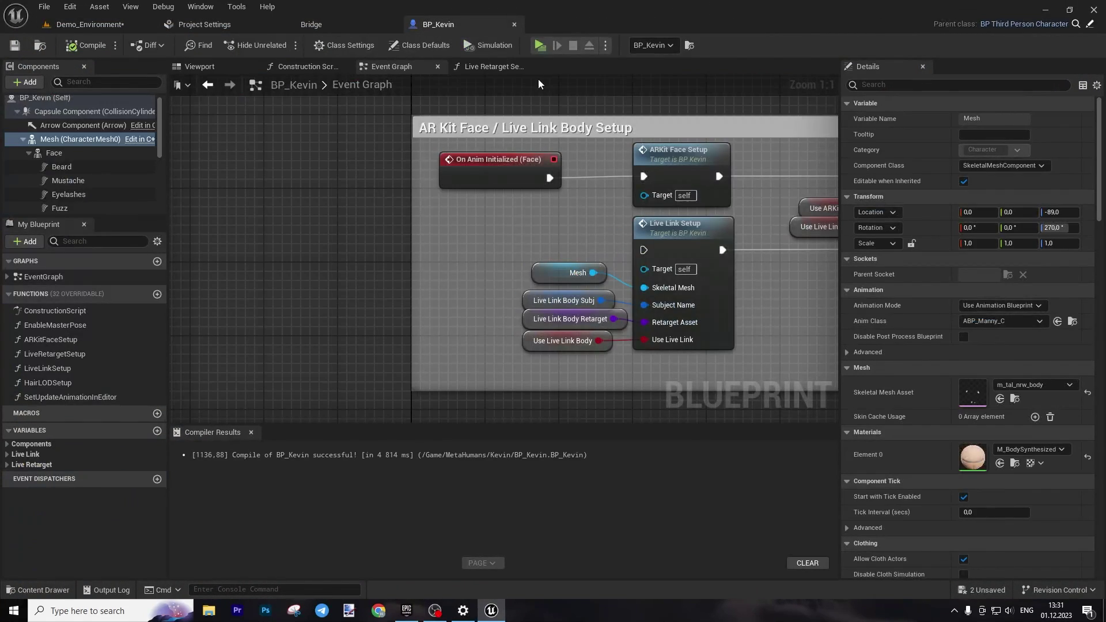
left_click(1072, 321)
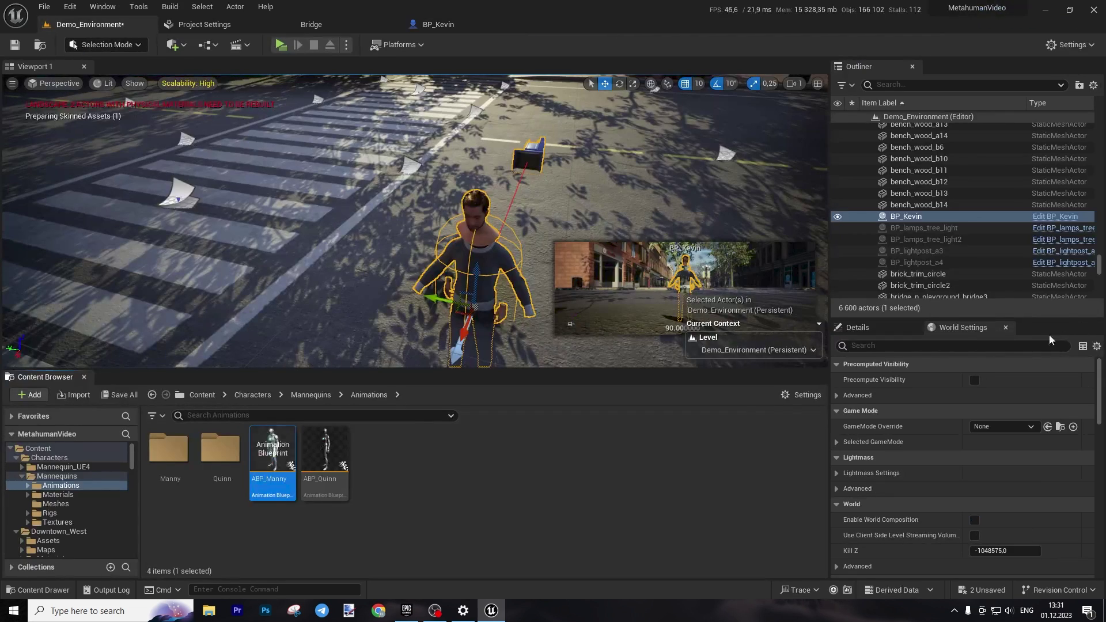
Duplicate the ABP_Manny animation blueprint and name the copy ABP_Kevin
right_click(264, 457)
mouse_move(328, 279)
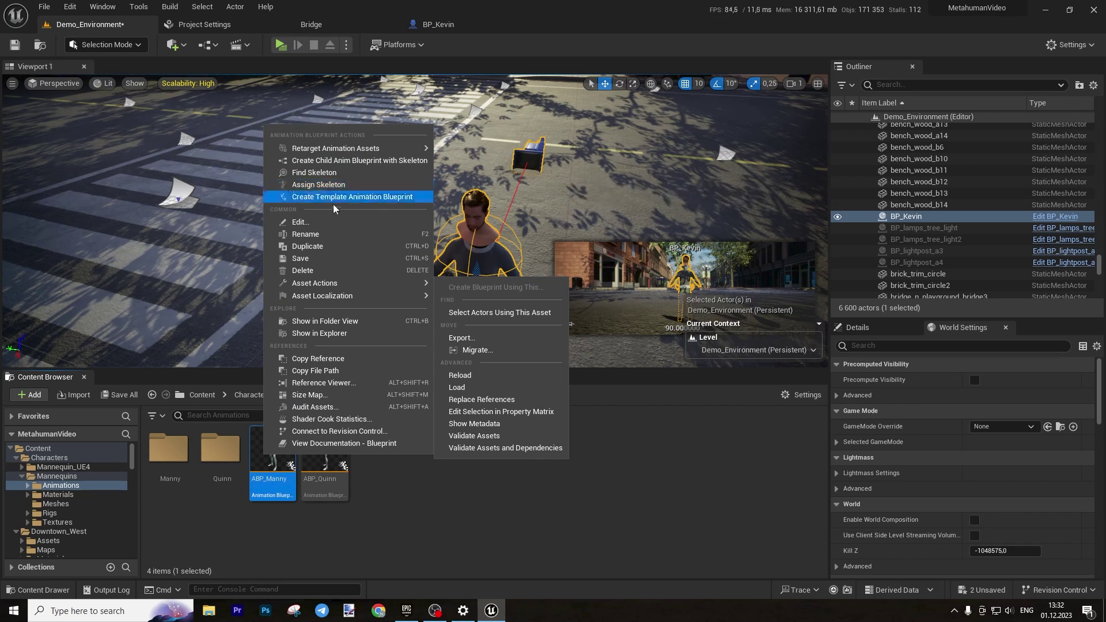
left_click(337, 247)
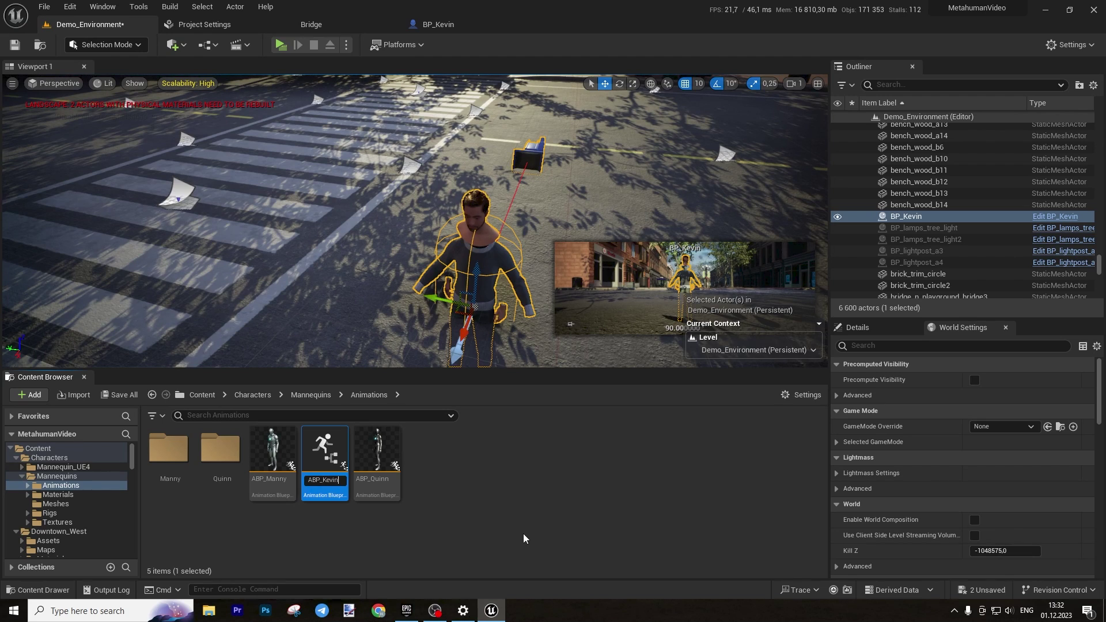
key("Return")
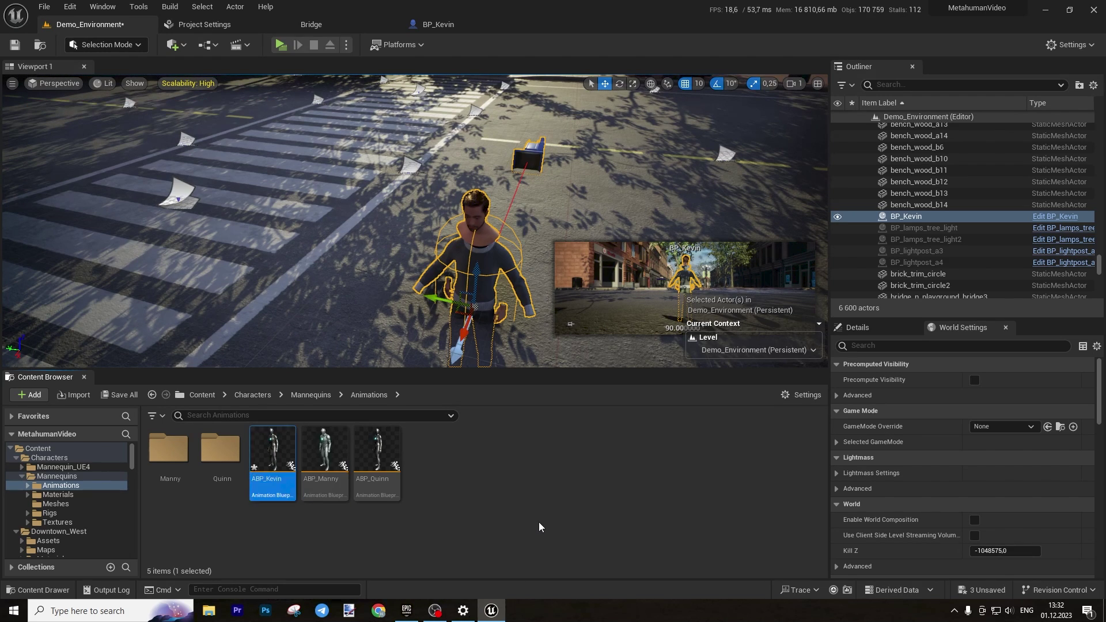
right_click(274, 460)
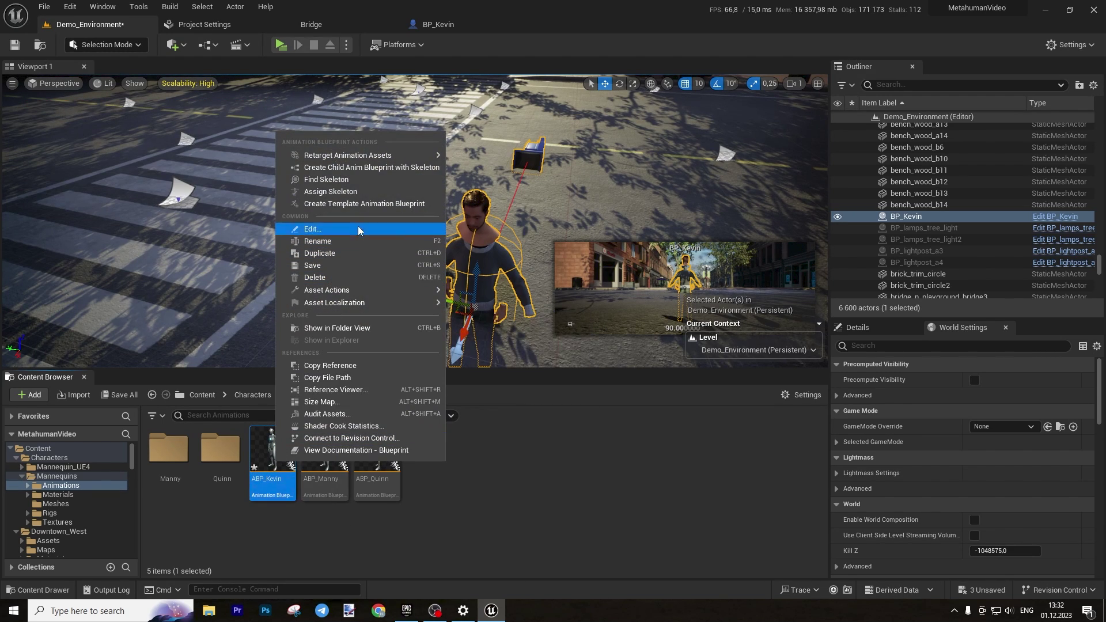
left_click(361, 192)
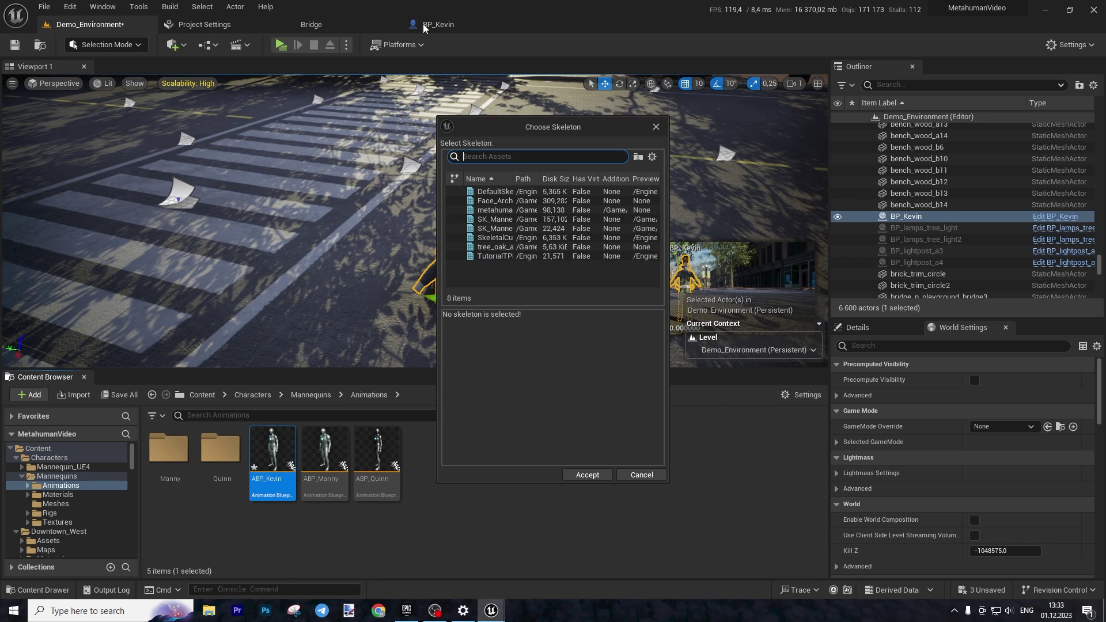
left_click(652, 476)
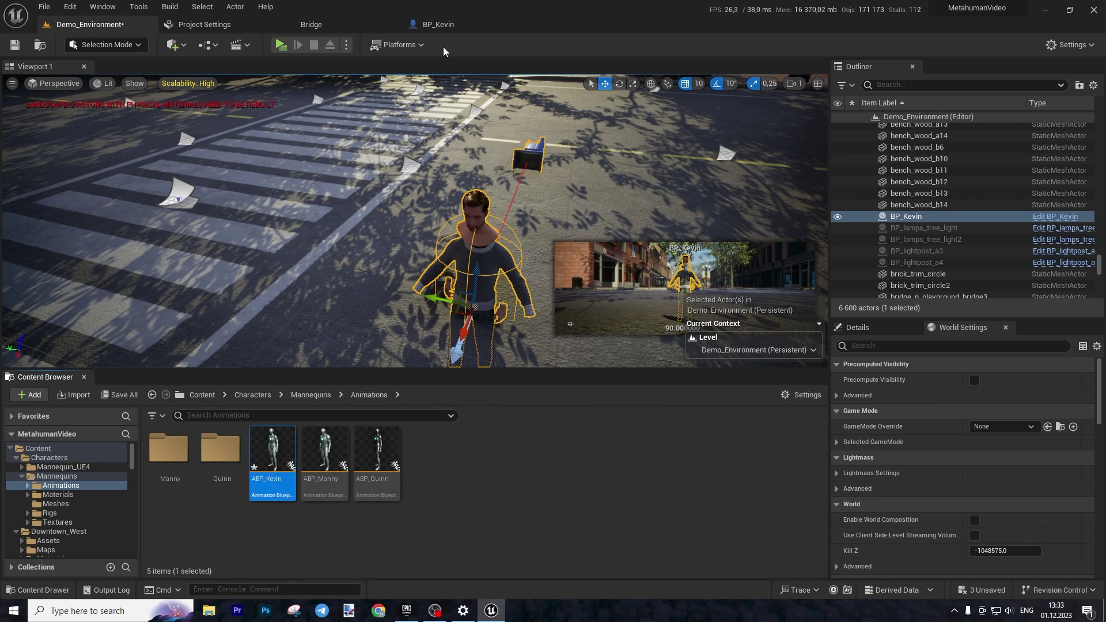
Look up the skeleton used by the m_tal_nrw_body skeletal mesh of BP_Kevin's Mesh component
left_click(445, 27)
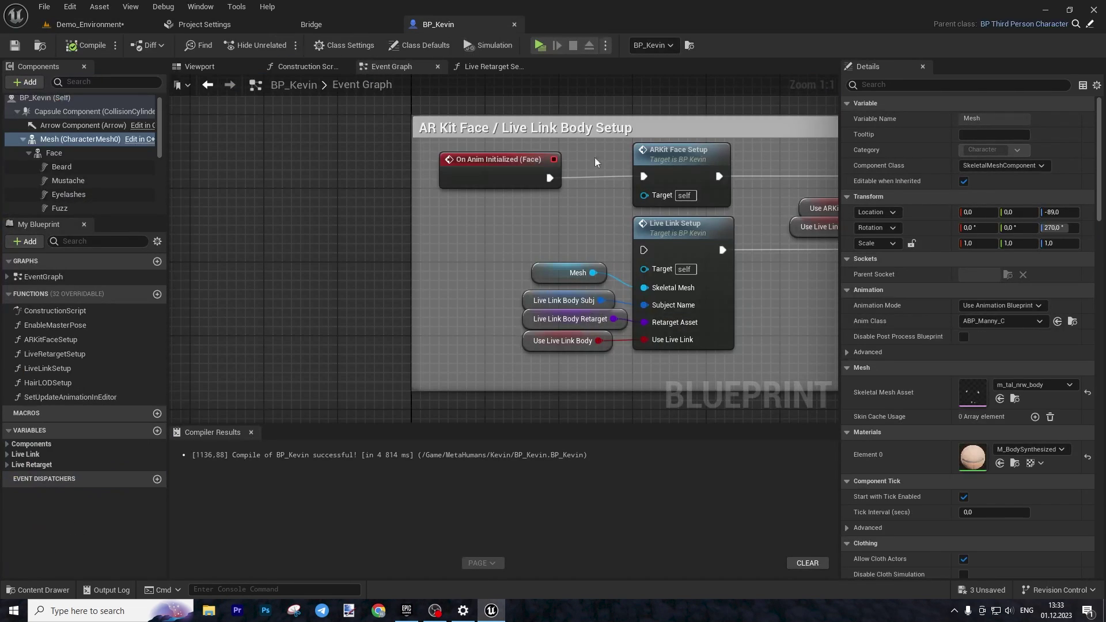
left_click(1016, 399)
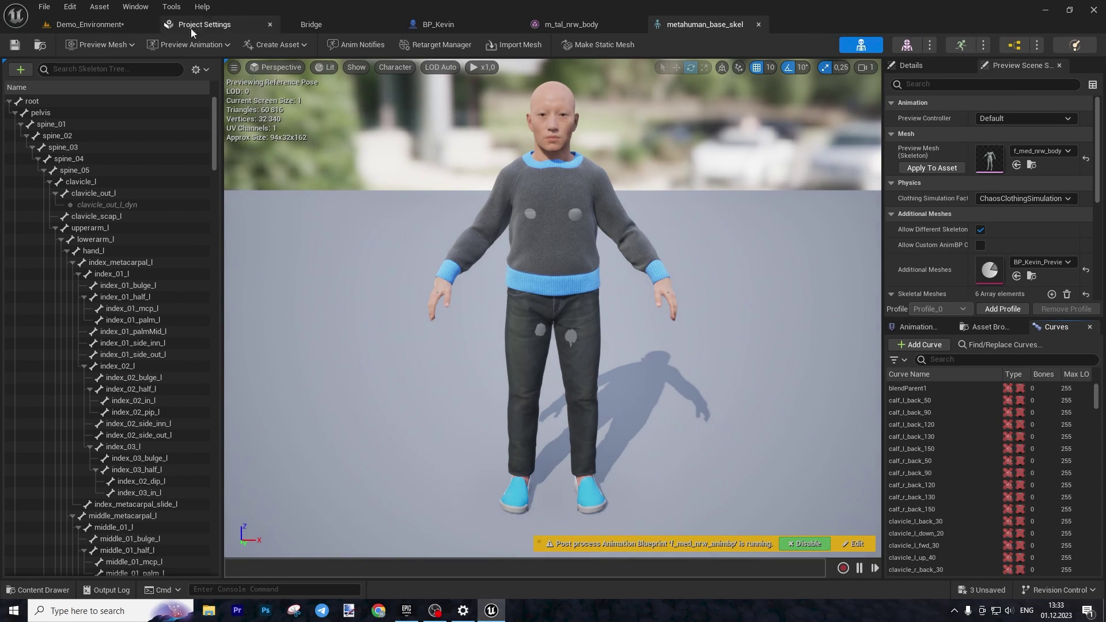
left_click(84, 26)
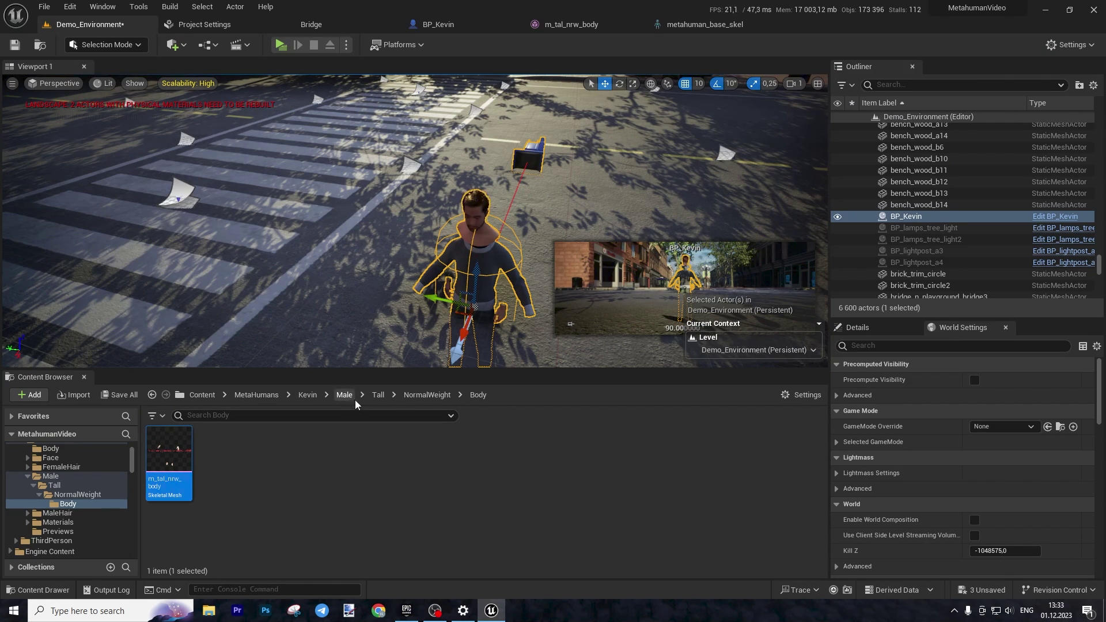
Assign the metahuman_base_skel skeleton to the ABP_Kevin animation blueprint and save all changed content
left_click(441, 26)
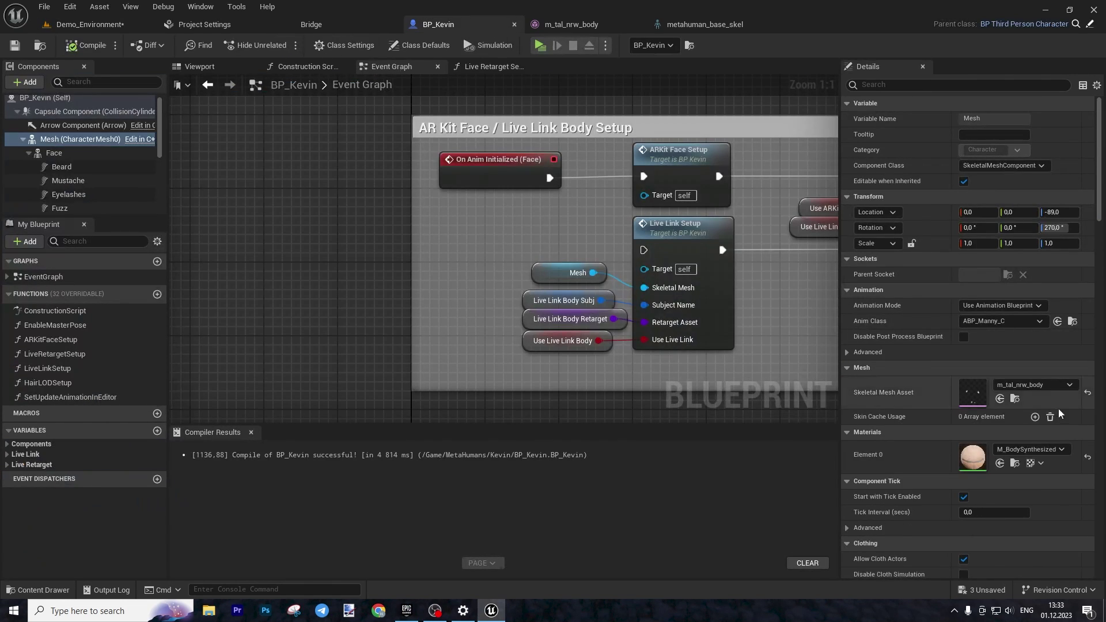
left_click(1074, 322)
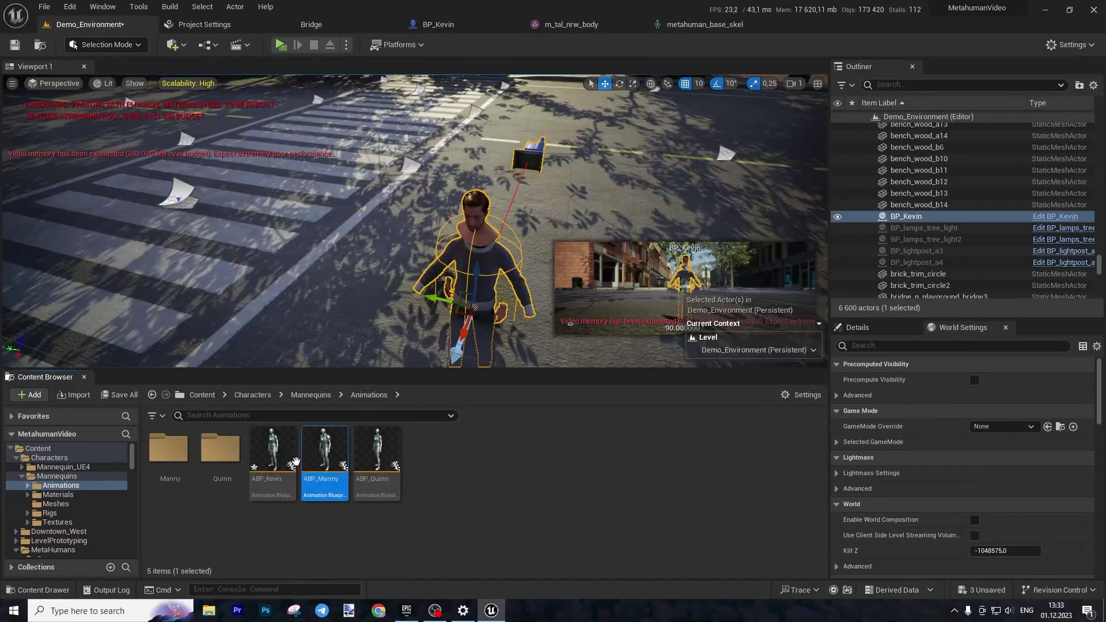
left_click(274, 452)
right_click(276, 455)
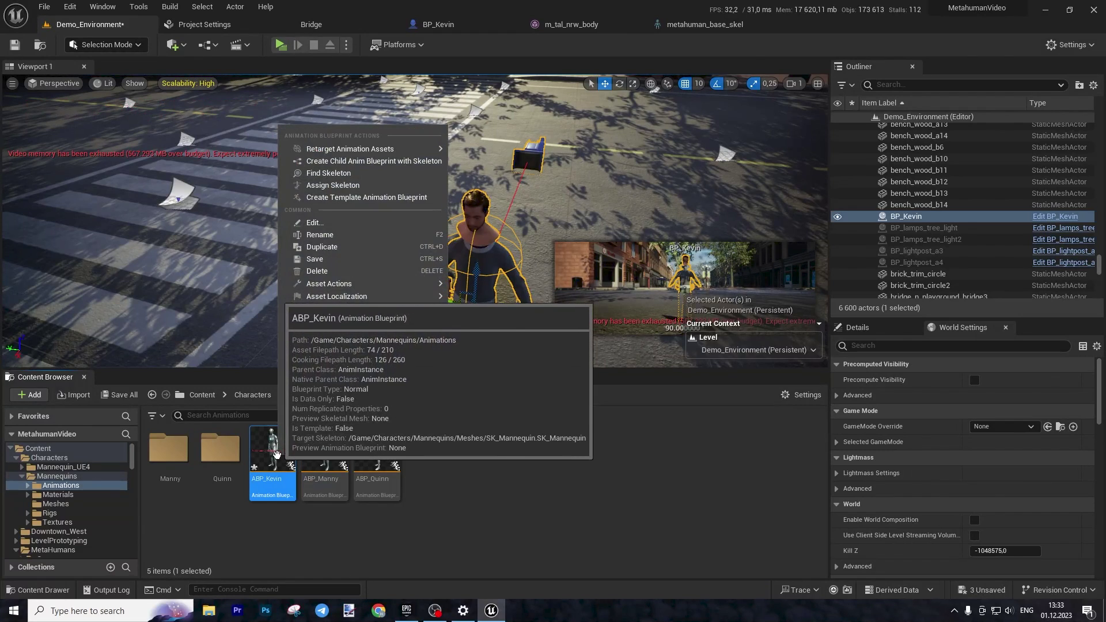
left_click(345, 185)
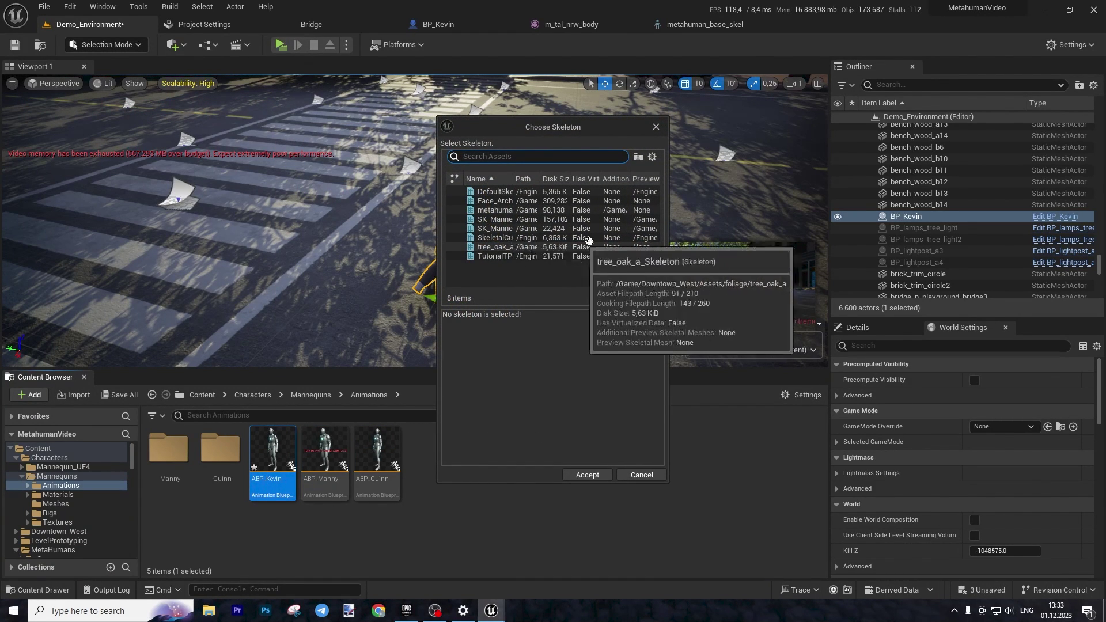
left_click(481, 210)
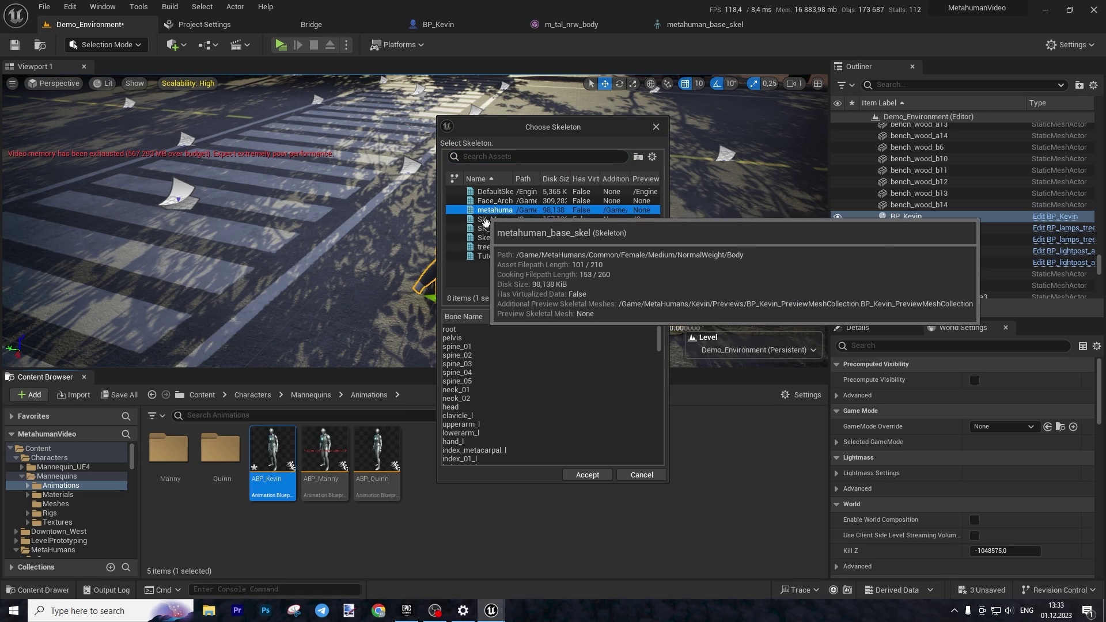
left_click(595, 475)
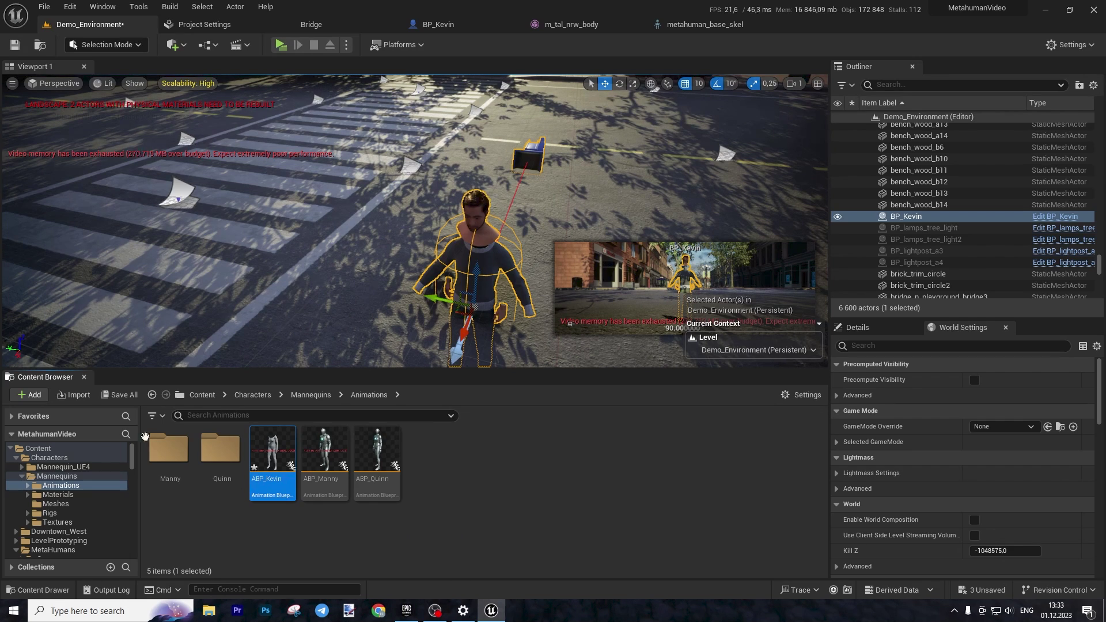
left_click(124, 395)
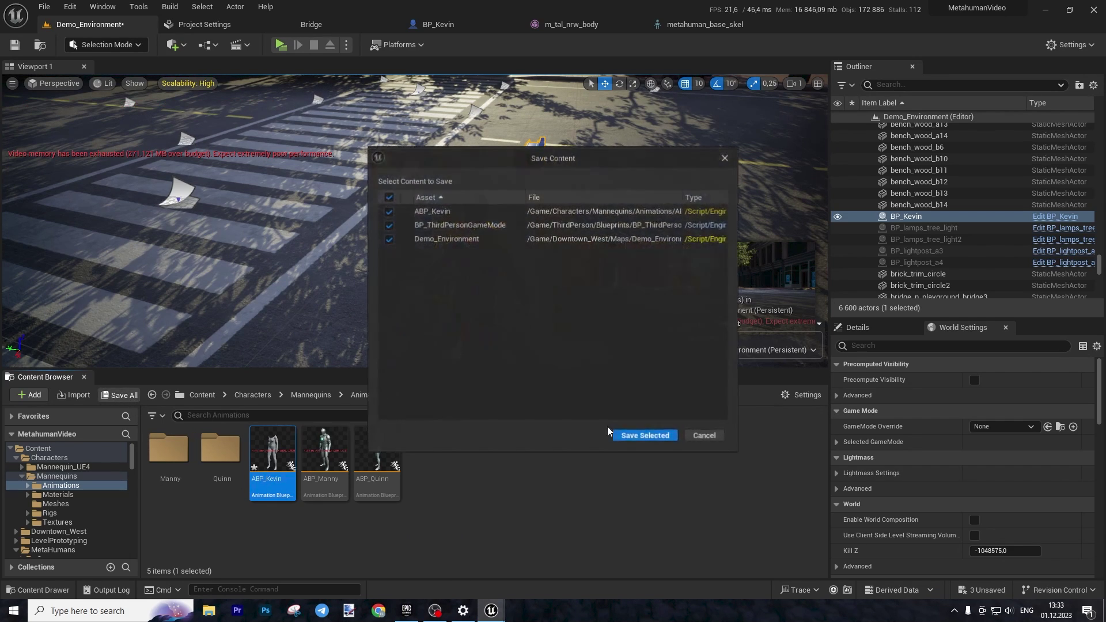
left_click(638, 439)
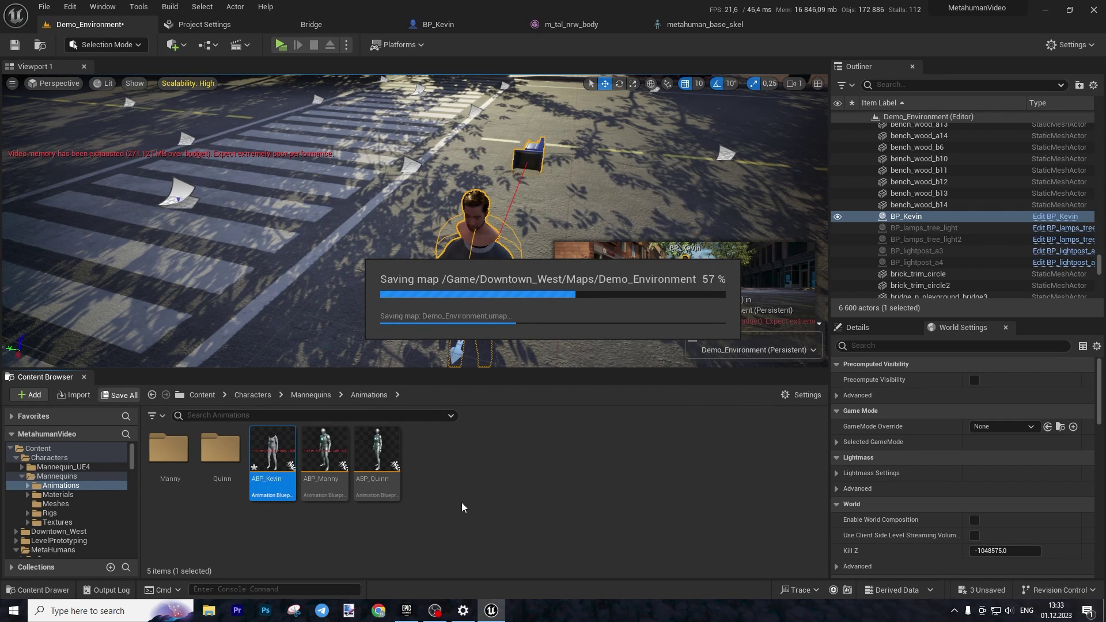
Set the Anim Class of BP_Kevin's Mesh component to ABP_Kevin and show the character in the blueprint's viewport
left_click(689, 27)
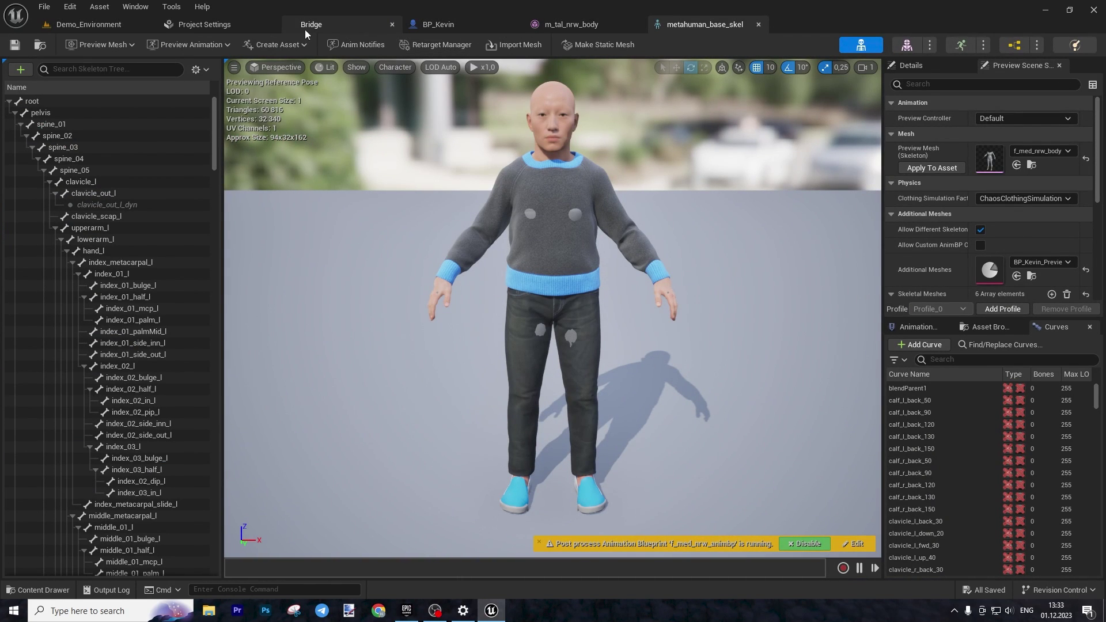
left_click(451, 25)
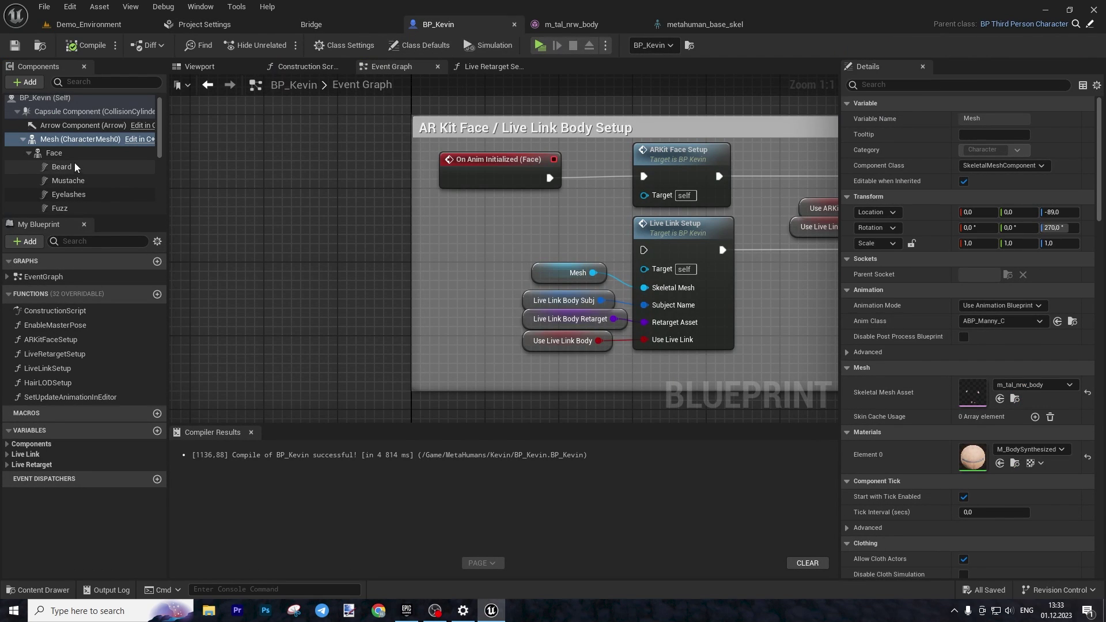
left_click(1019, 321)
left_click(842, 275)
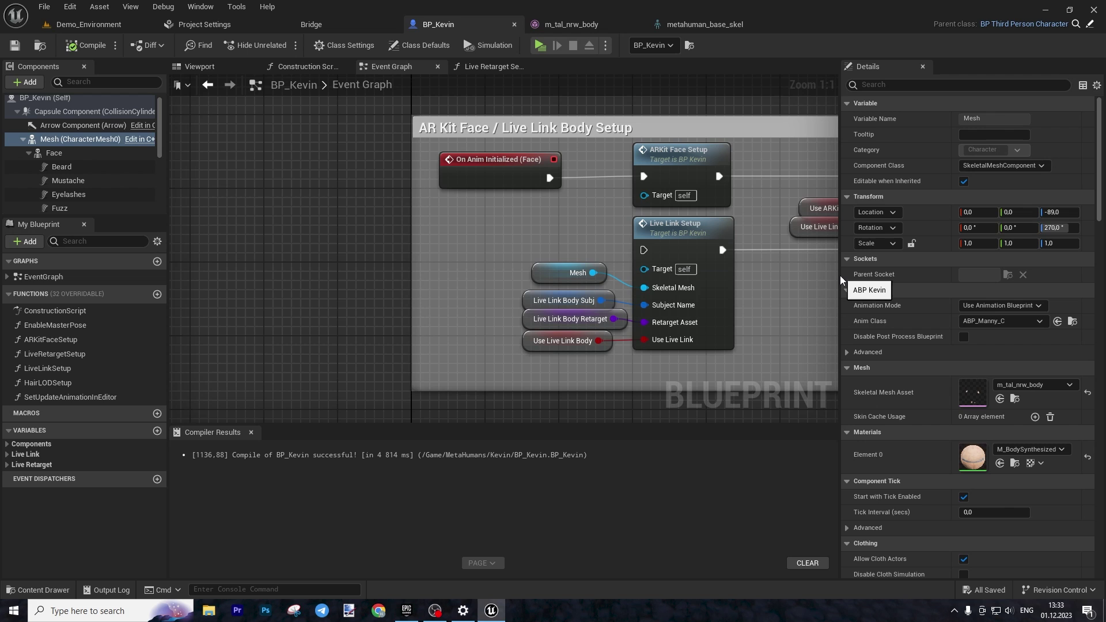
left_click(198, 64)
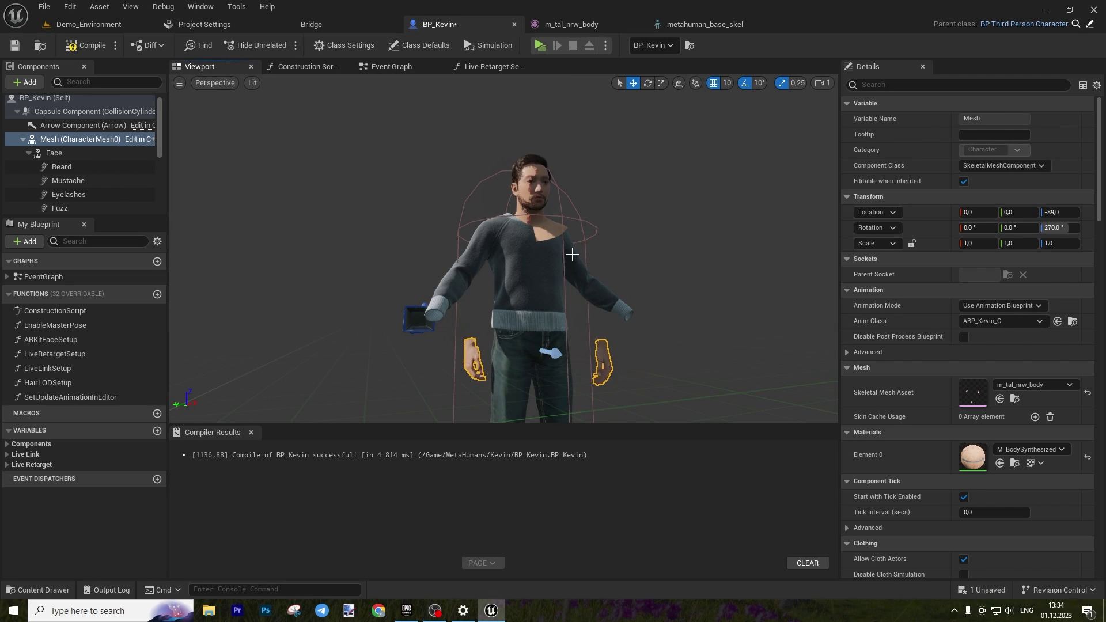
Collapse the Face component's children and set the Legs component's Anim Class to ABP_Kevin
left_click(55, 152)
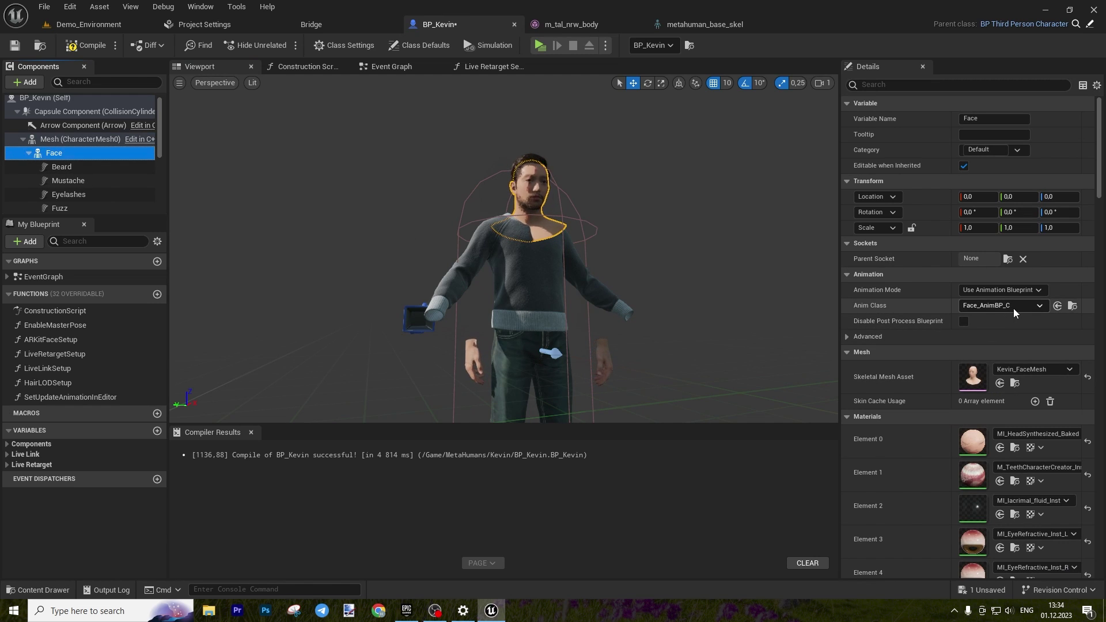
left_click(63, 167)
left_click(29, 153)
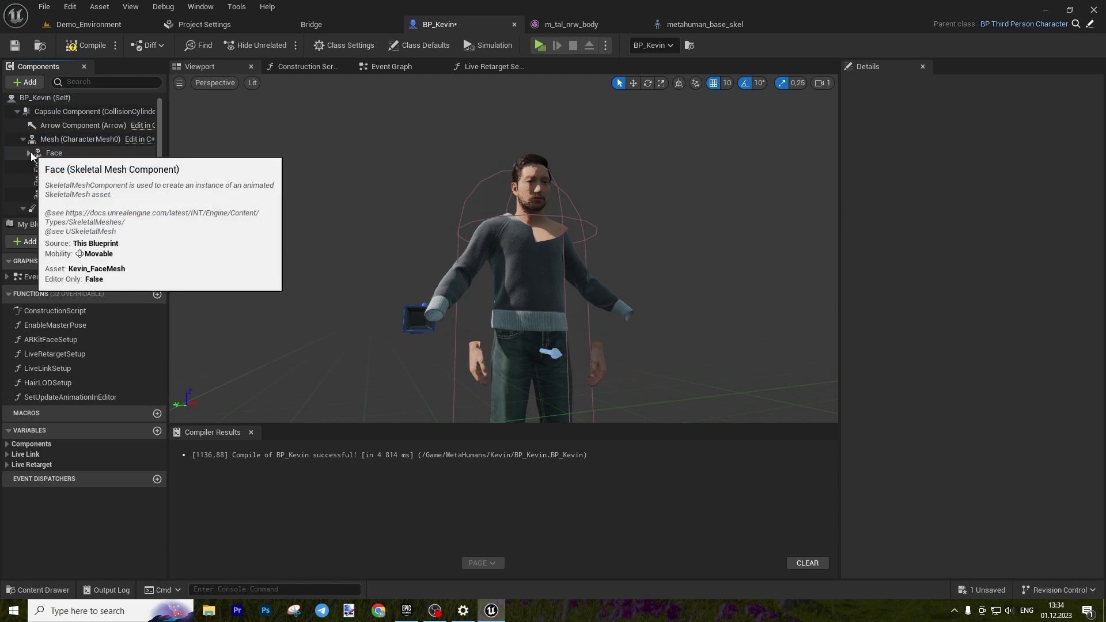
left_click(87, 167)
left_click(1003, 306)
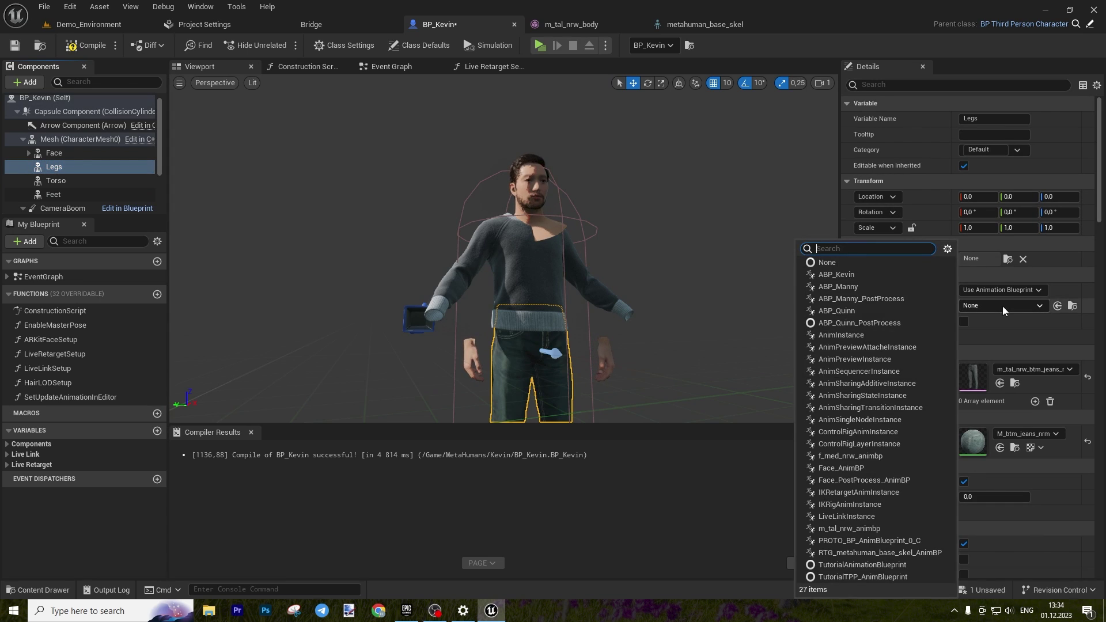
left_click(741, 343)
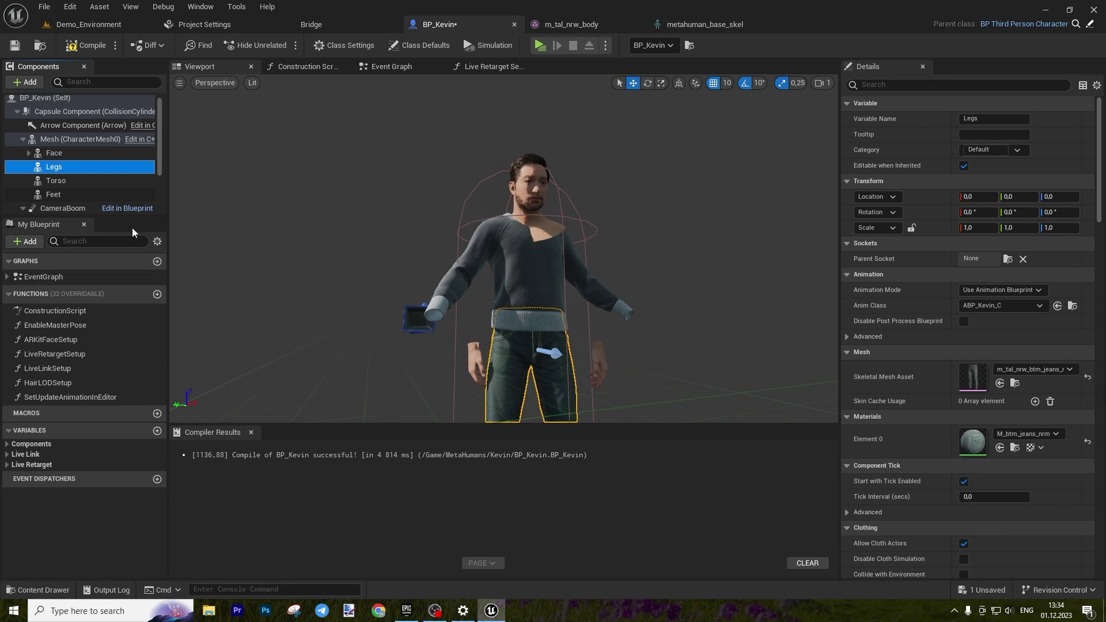
Set the Anim Class of the Torso and Feet components to ABP_Kevin
left_click(67, 183)
left_click(1018, 305)
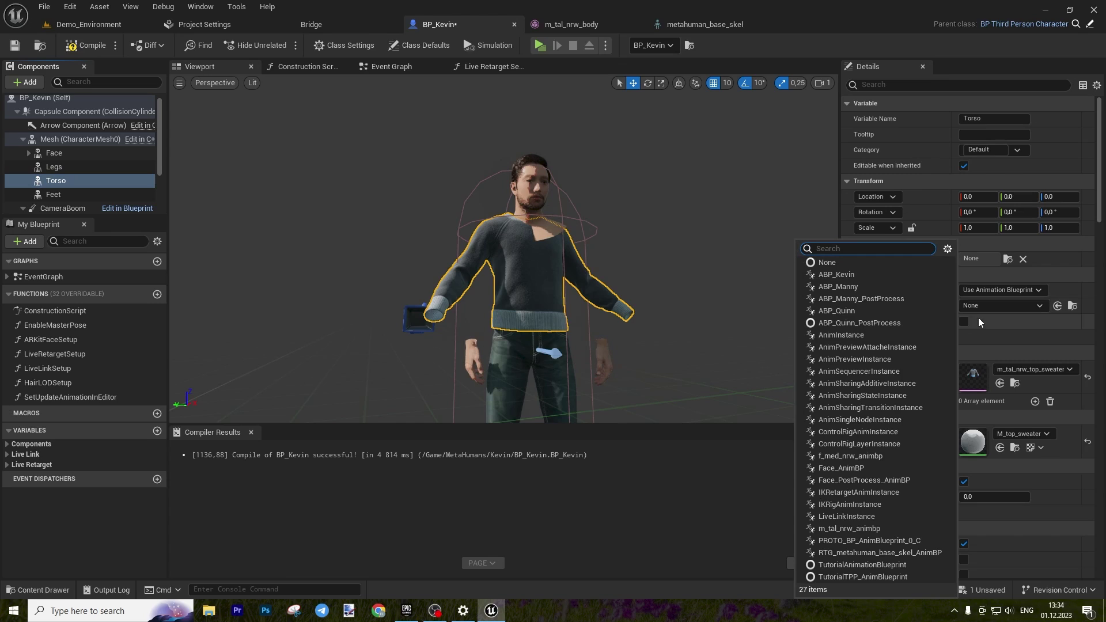
left_click(859, 274)
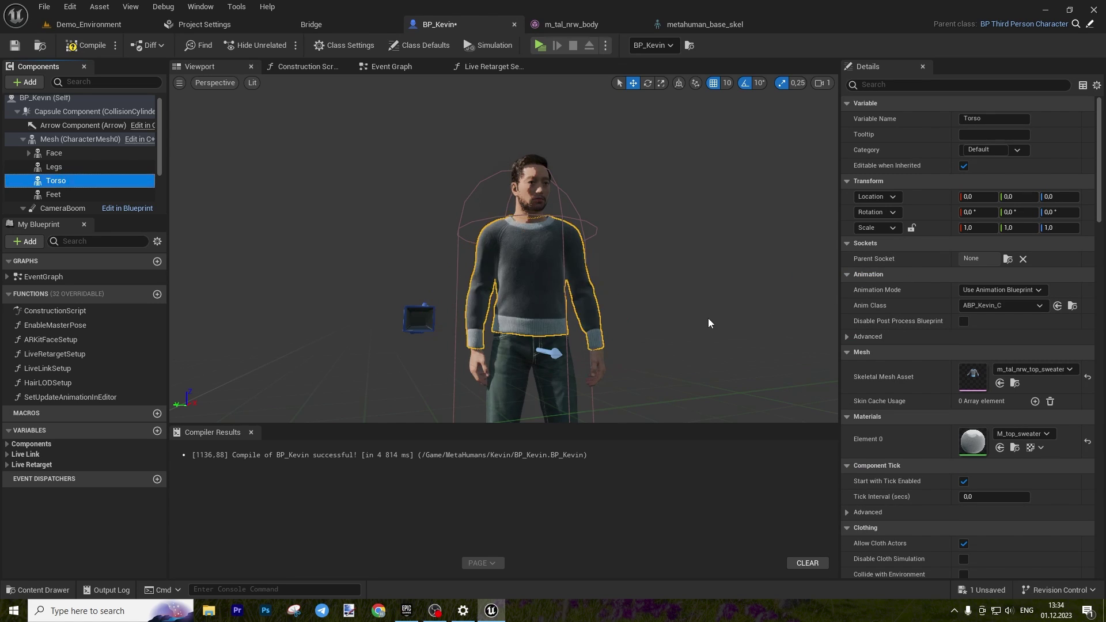
left_click(72, 194)
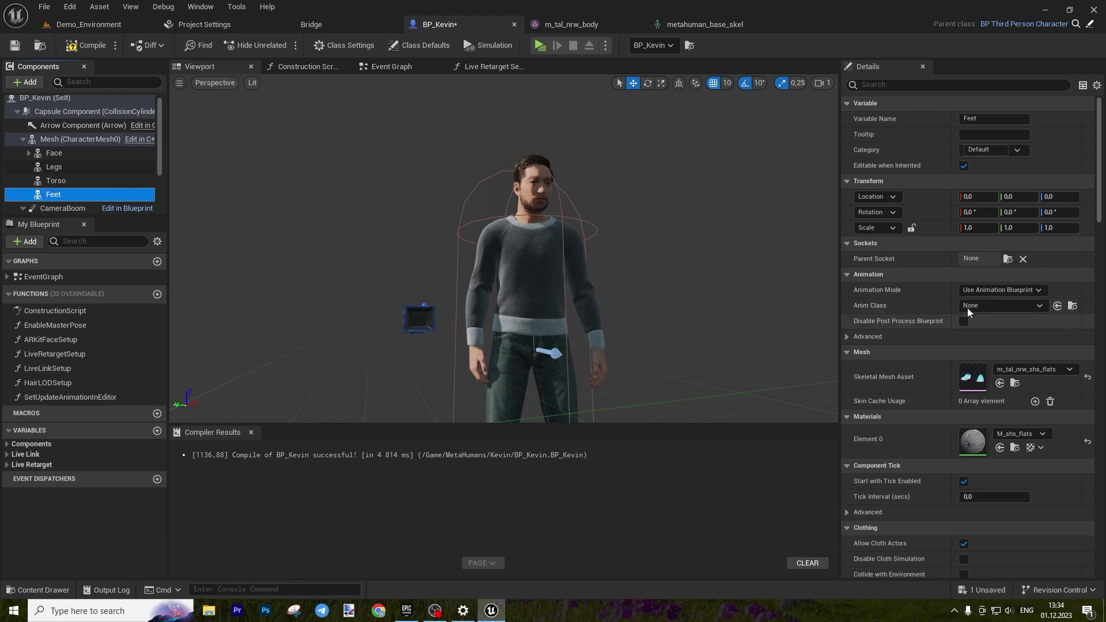
left_click(991, 305)
left_click(859, 274)
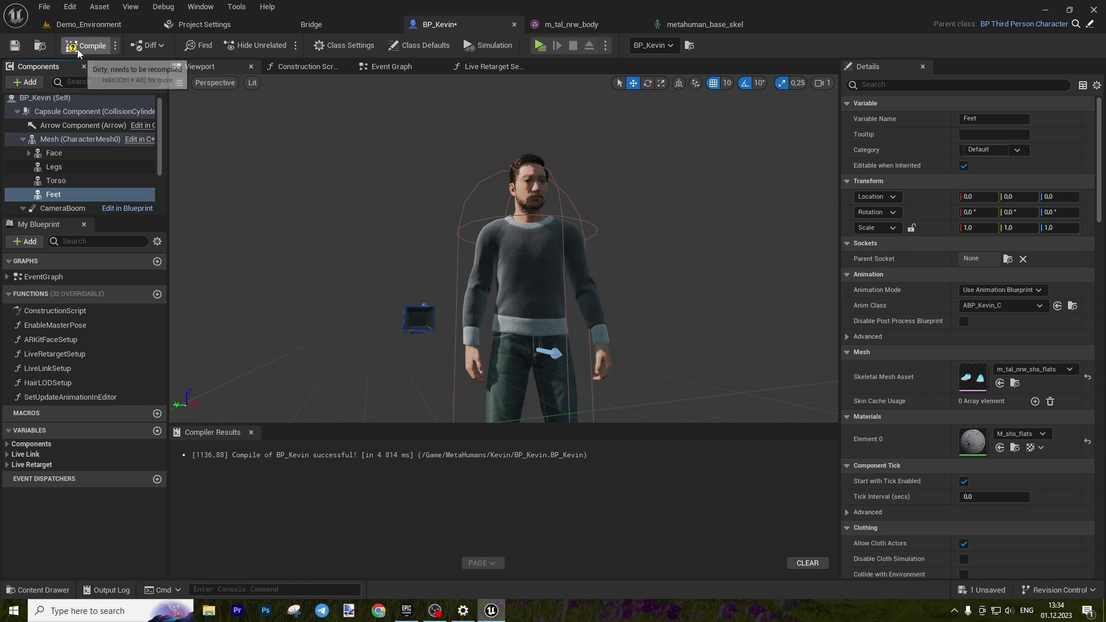
Play-test the Demo_Environment level in a new window with the updated character animation, then end the session
left_click(89, 24)
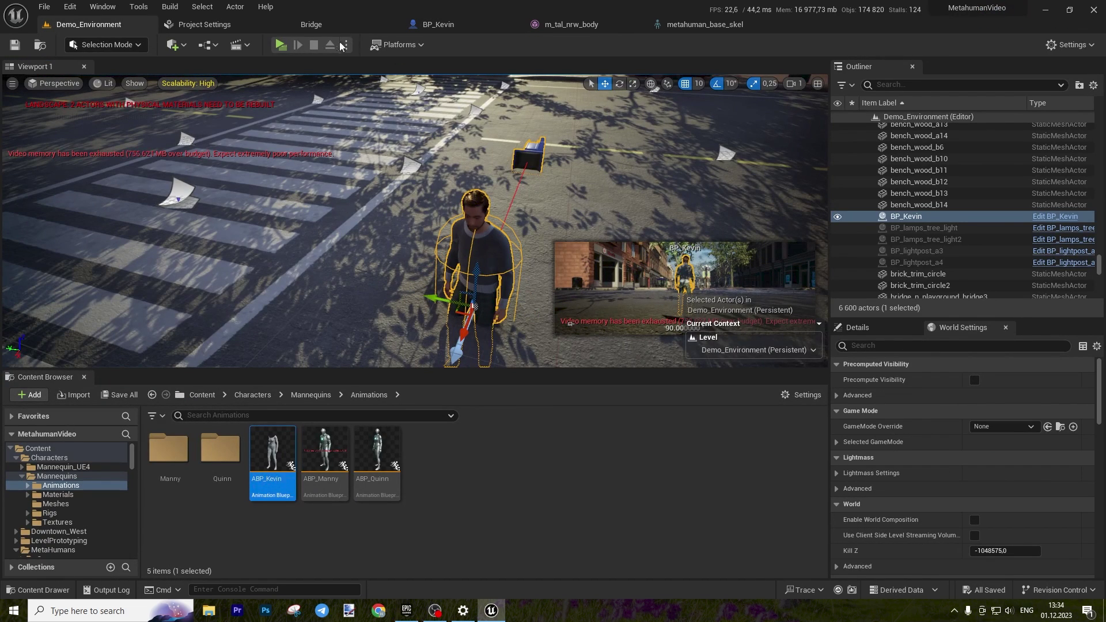
key("Escape")
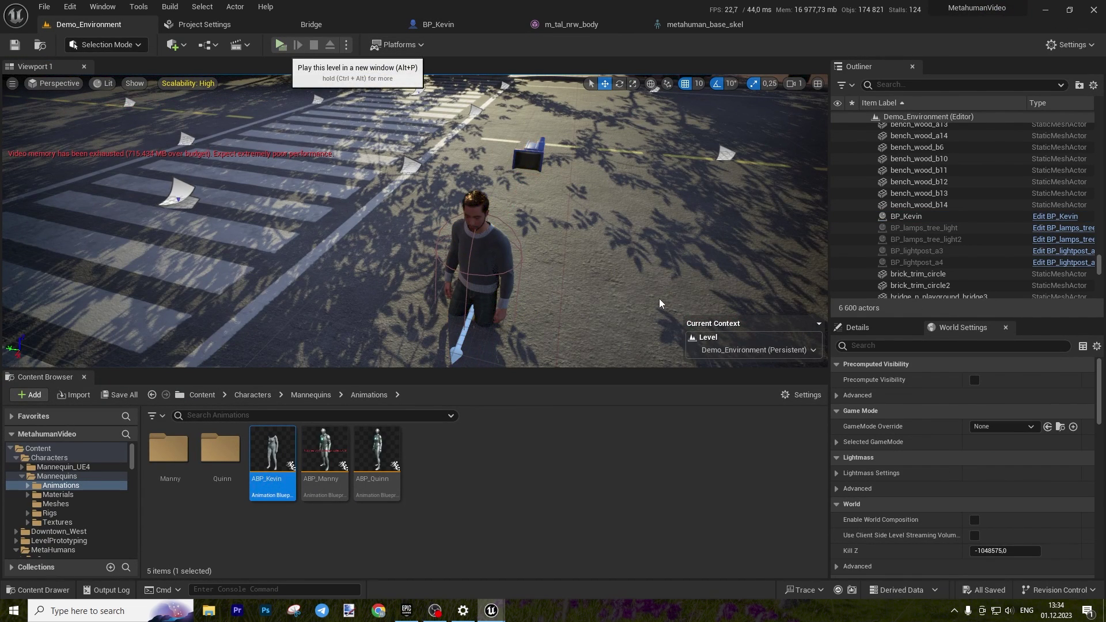
key("alt+p")
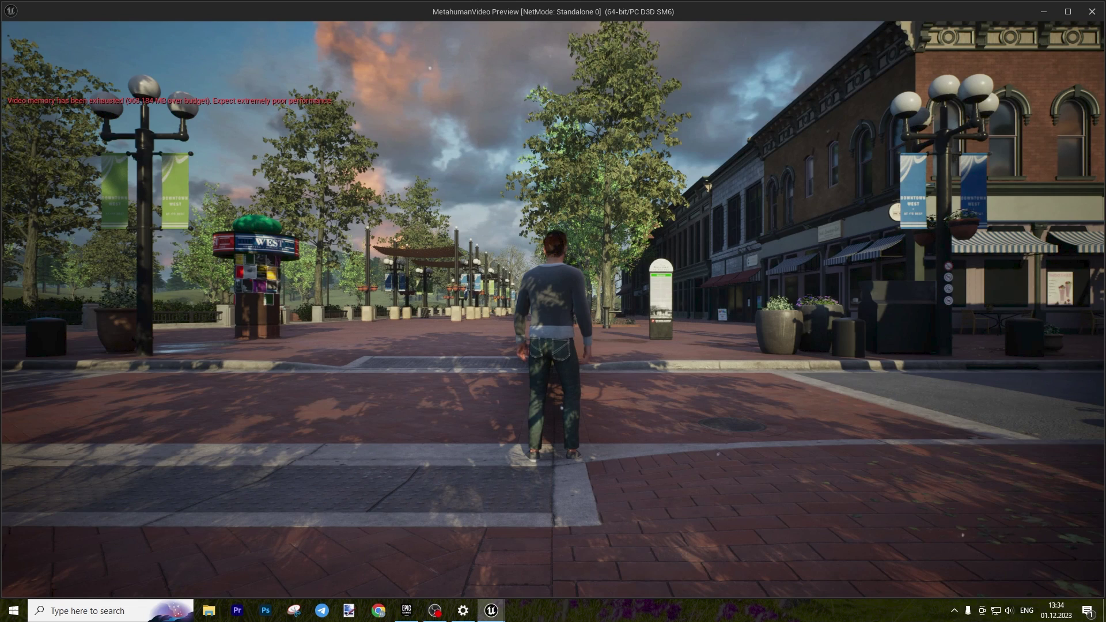
key("Escape")
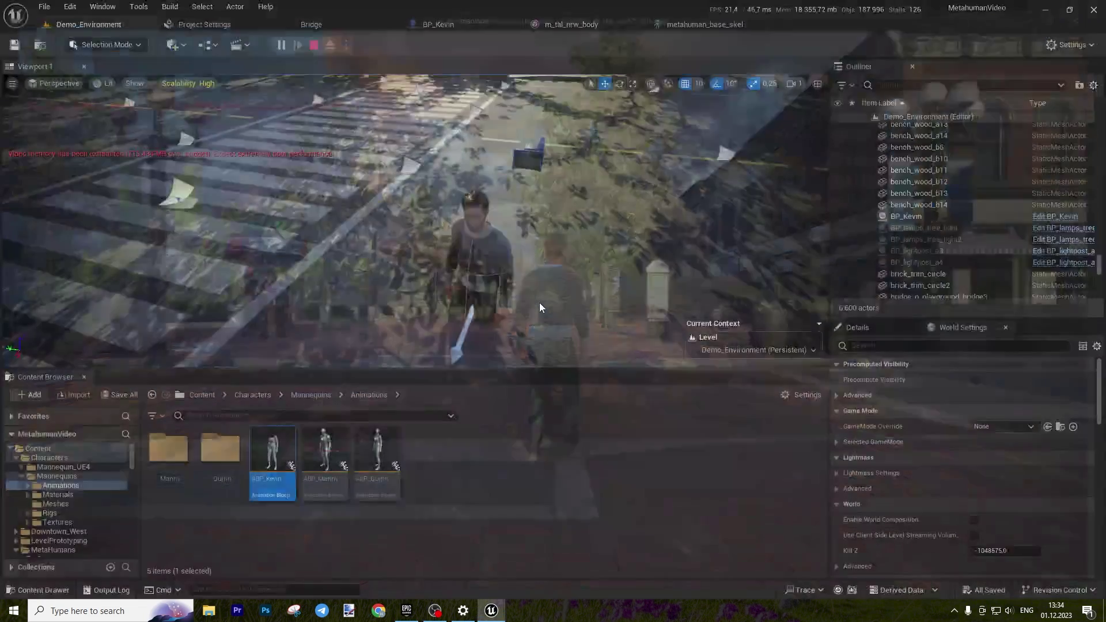
Raise the BP_Kevin actor in the Demo_Environment level so that its feet stand on the road surface
left_click(467, 247)
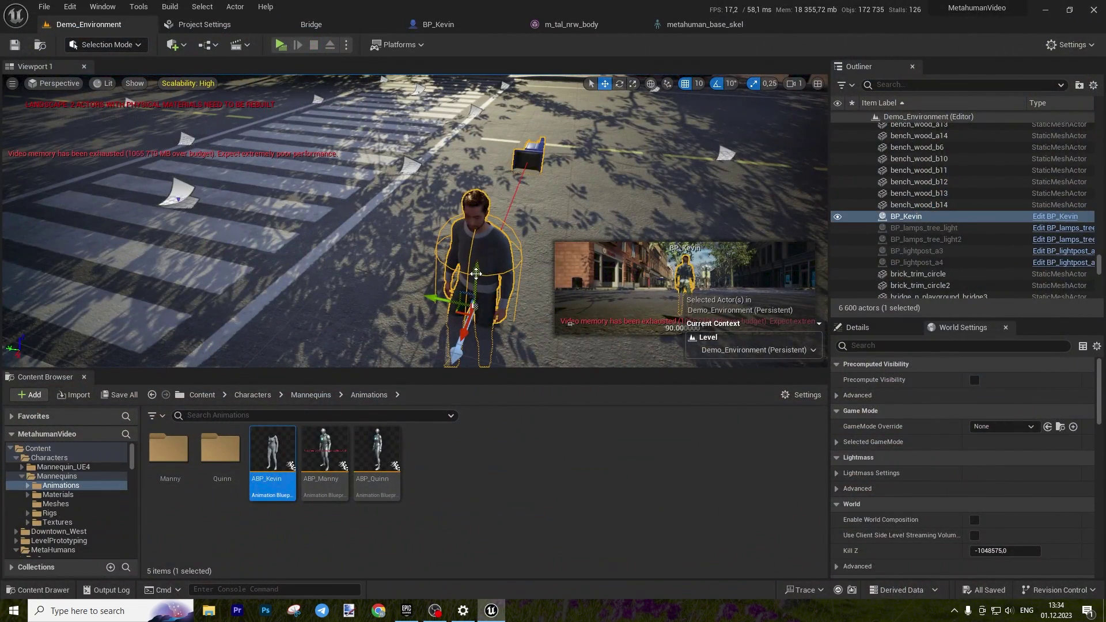
left_click_drag(476, 274, 455, 190)
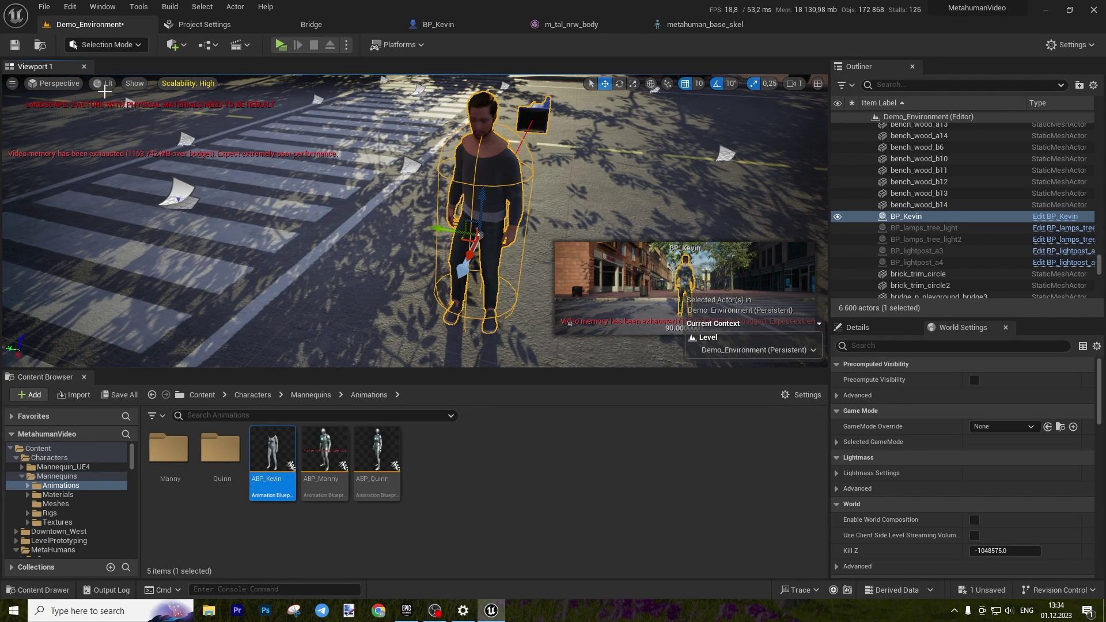
Save the Demo_Environment level and open the Event Graph of BP_Kevin at its Event BeginPlay node
left_click(14, 45)
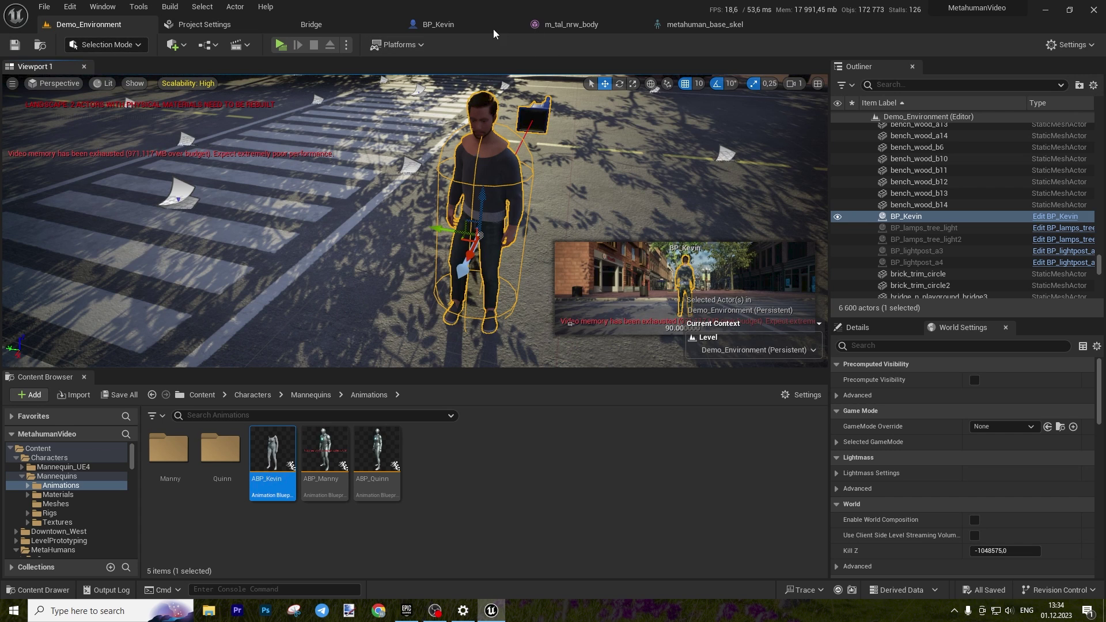
left_click(465, 26)
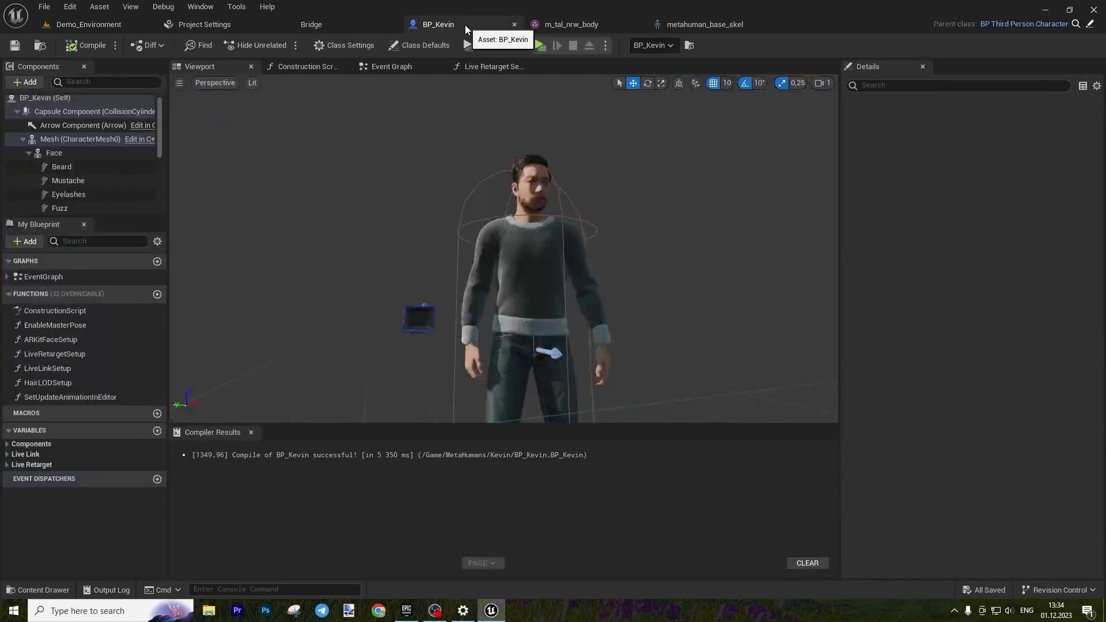
left_click(396, 67)
scroll(365, 184, "down", 5)
right_click_drag(462, 140, 427, 258)
scroll(426, 259, "up", 2)
scroll(494, 154, "up", 4)
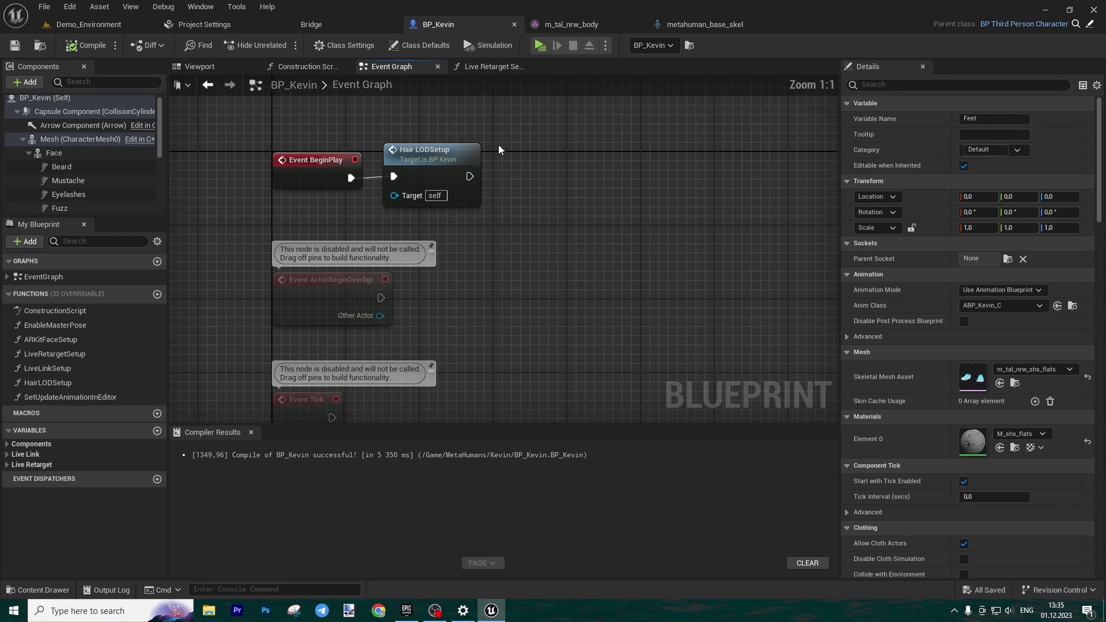
Add a Get Player Controller node below Hair LODSetup and connect its return value to a new Enhanced Input Local Player Subsystem node
right_click(418, 295)
type("get p")
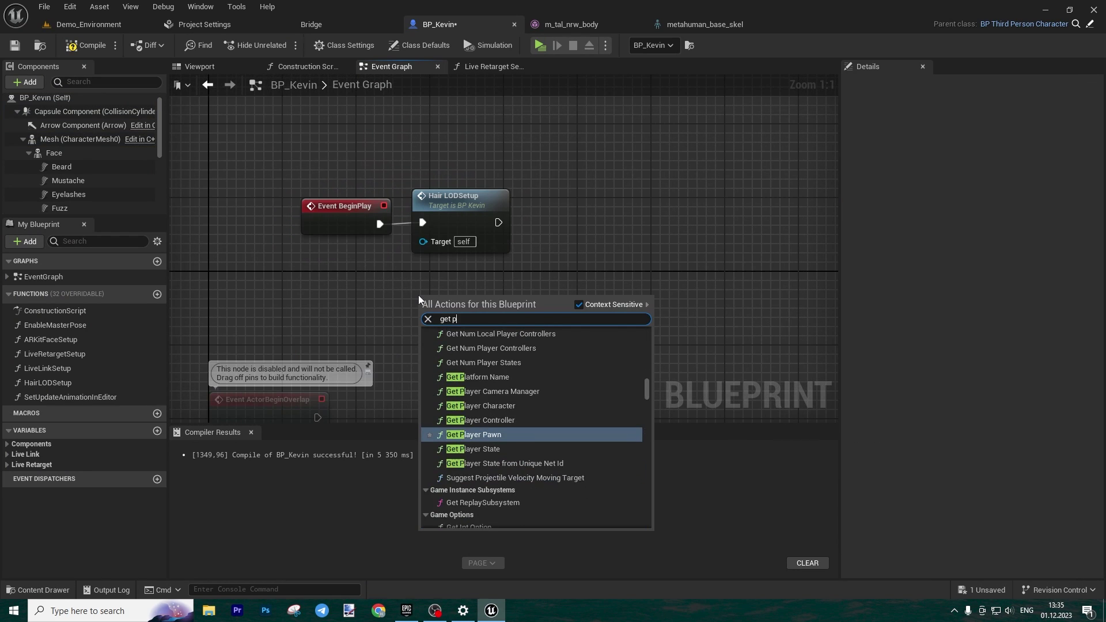
type("layer controll")
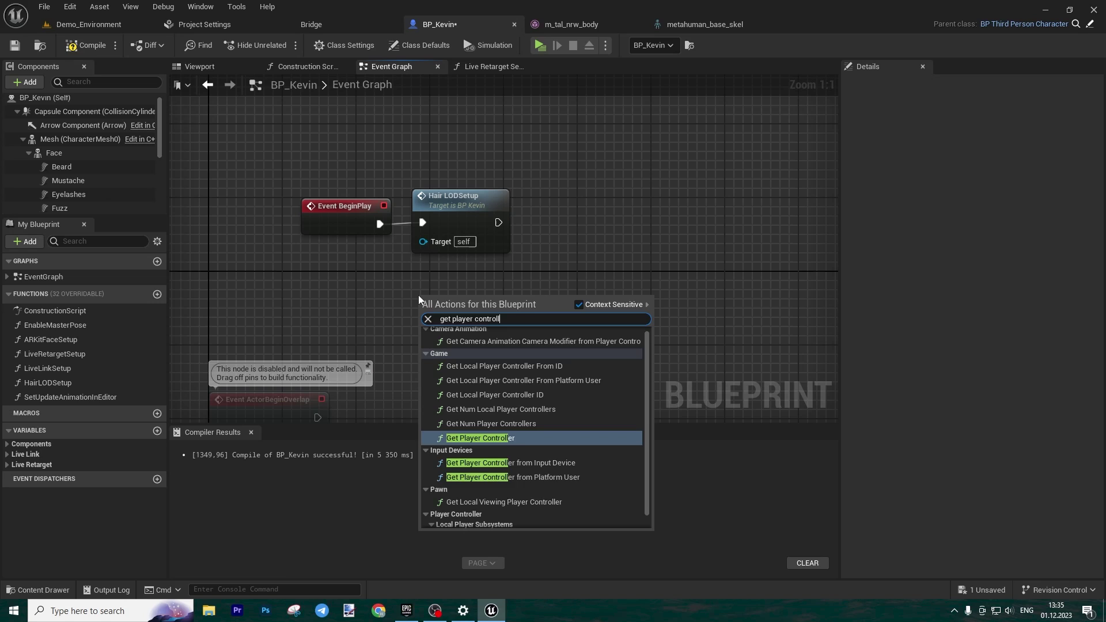
key("Return")
left_click_drag(544, 314, 589, 306)
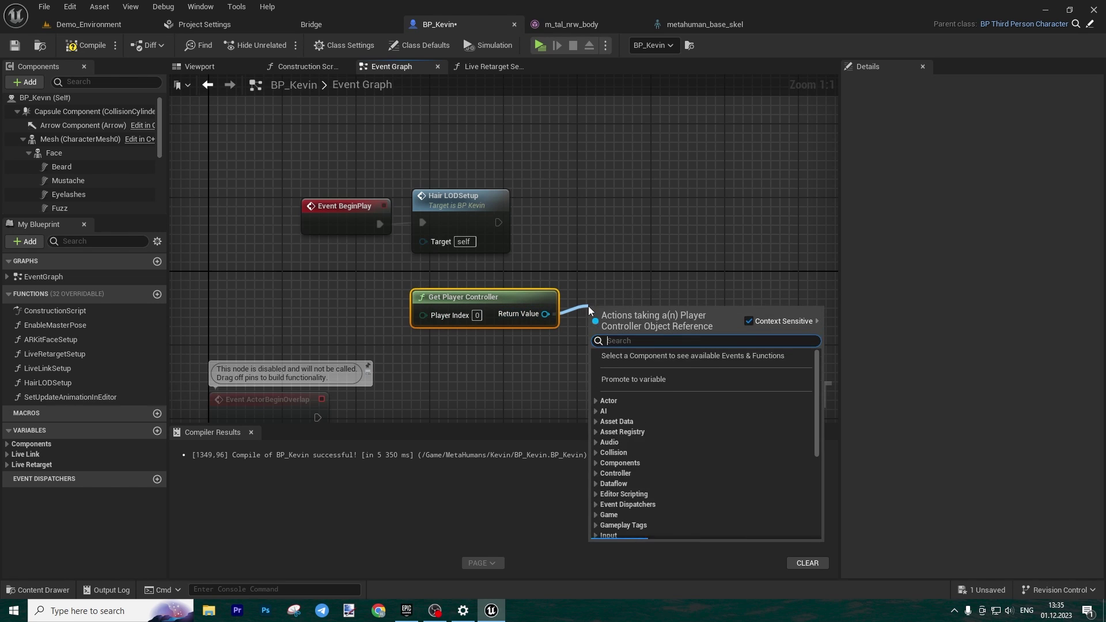
type("get enhan")
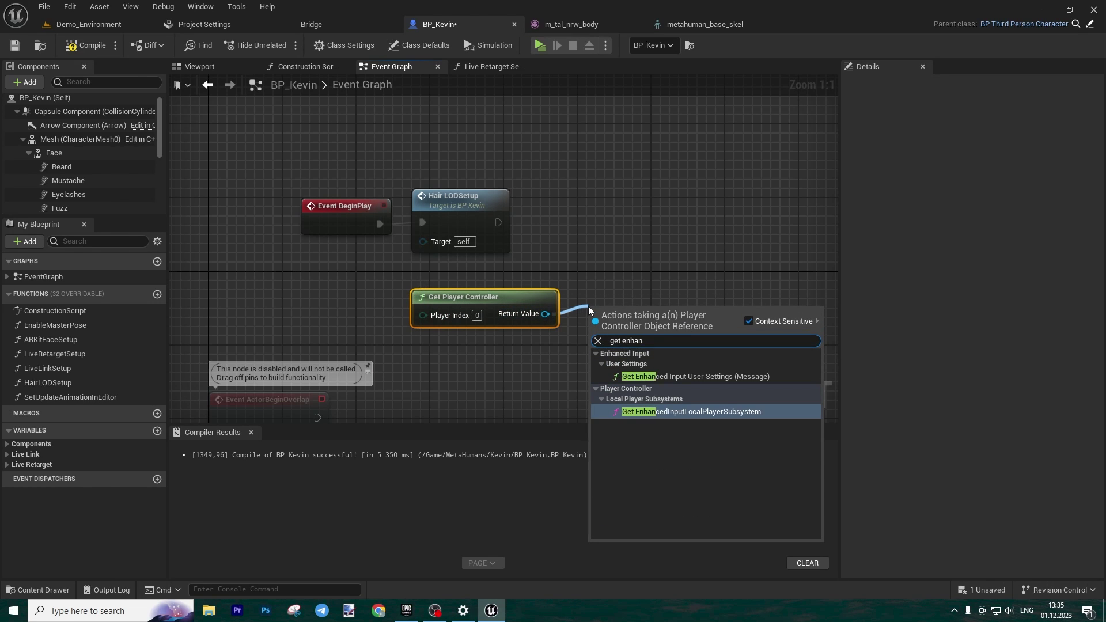
key("Return")
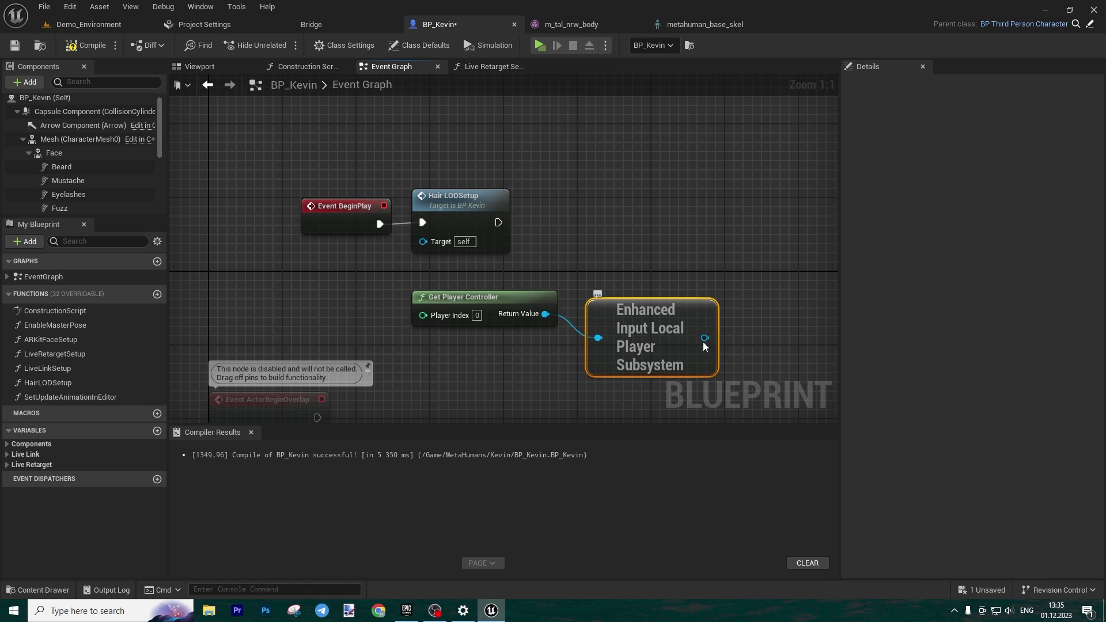
Add an Add Mapping Context node targeting the input subsystem, executed after Hair LODSetup, with IMC_Default as its mapping context
left_click_drag(705, 339, 499, 223)
type("add mapping")
key("Return")
left_click_drag(782, 262, 776, 197)
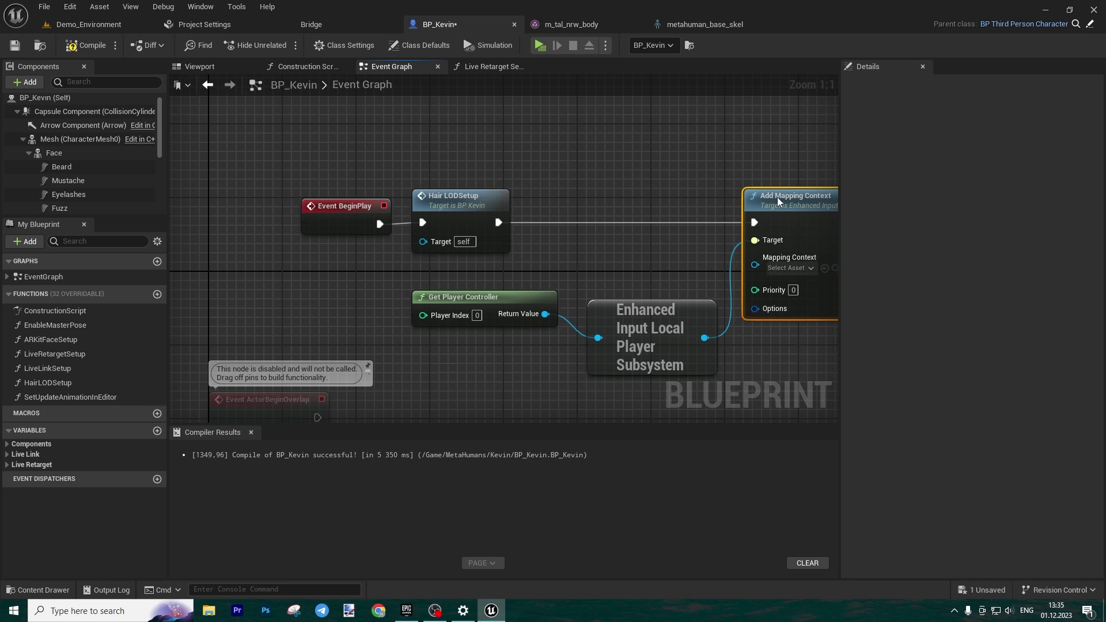
left_click(787, 269)
left_click(850, 346)
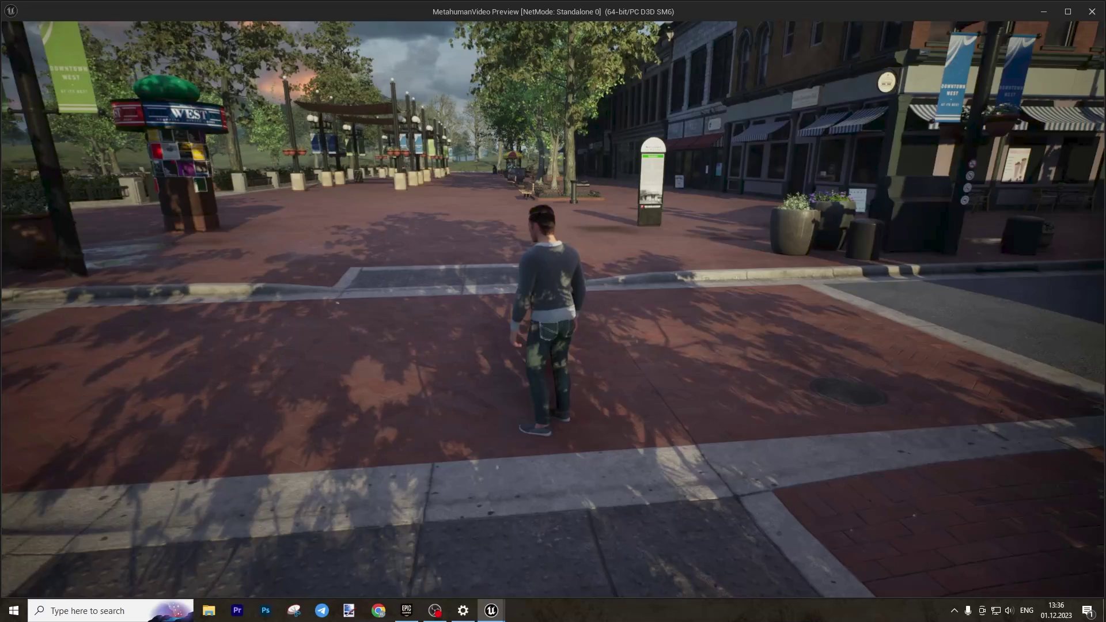
Play-test the character's movement by running it forward through the plaza, then end the session
key("w")
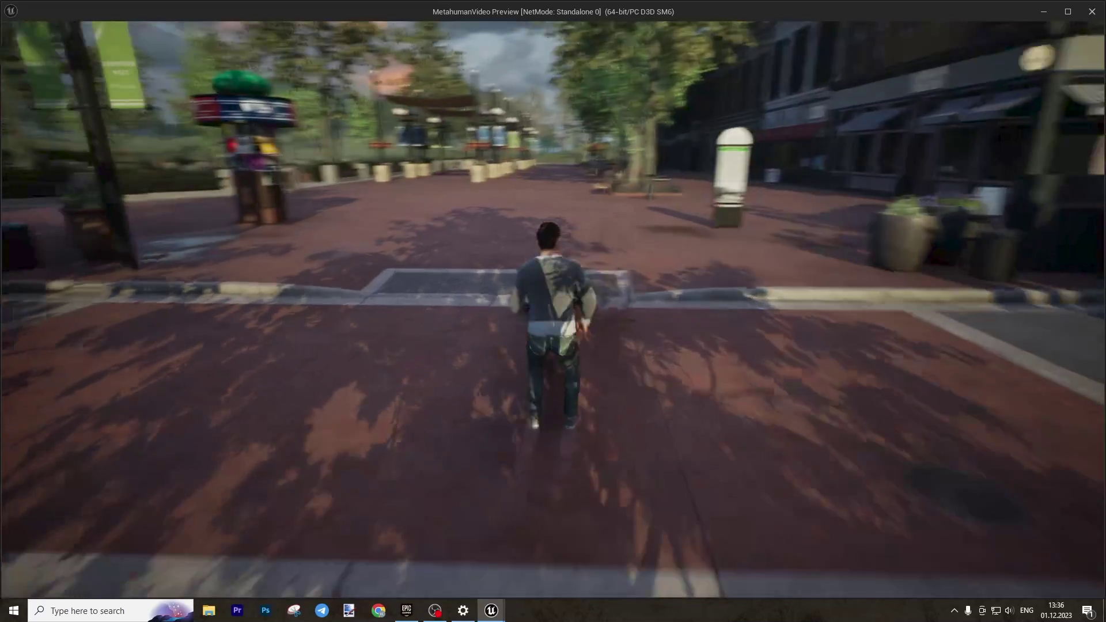
key("w")
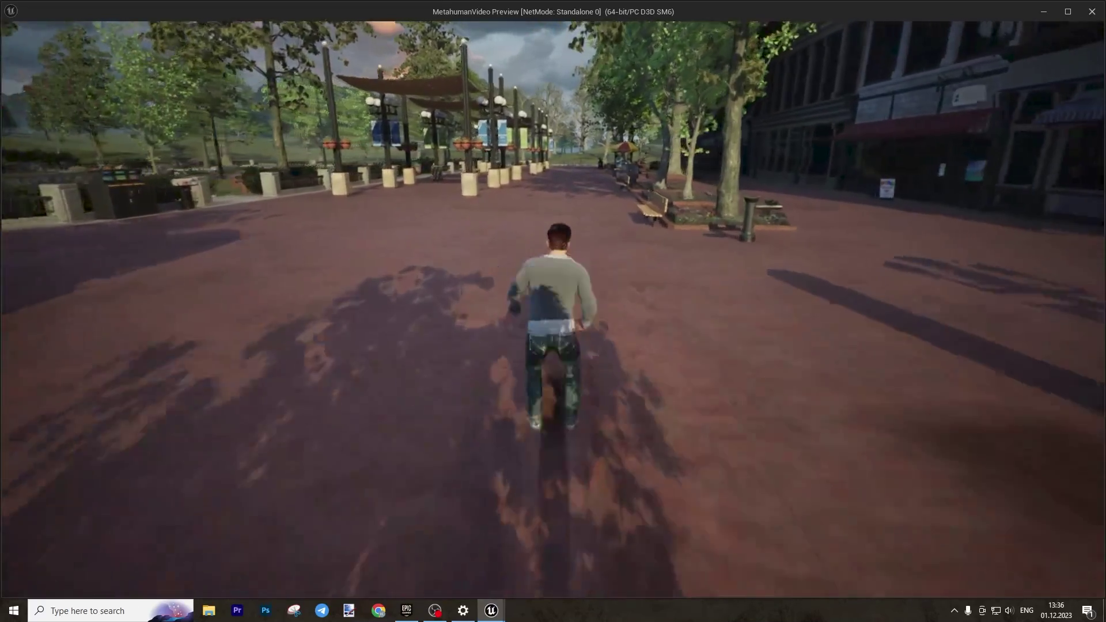
key("w")
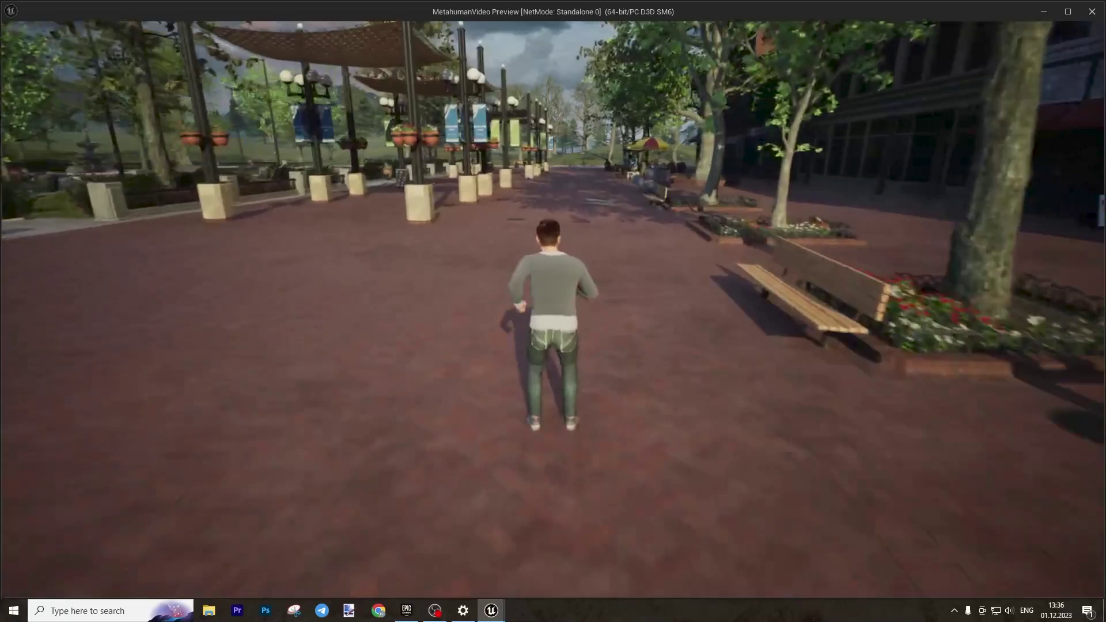
key("s")
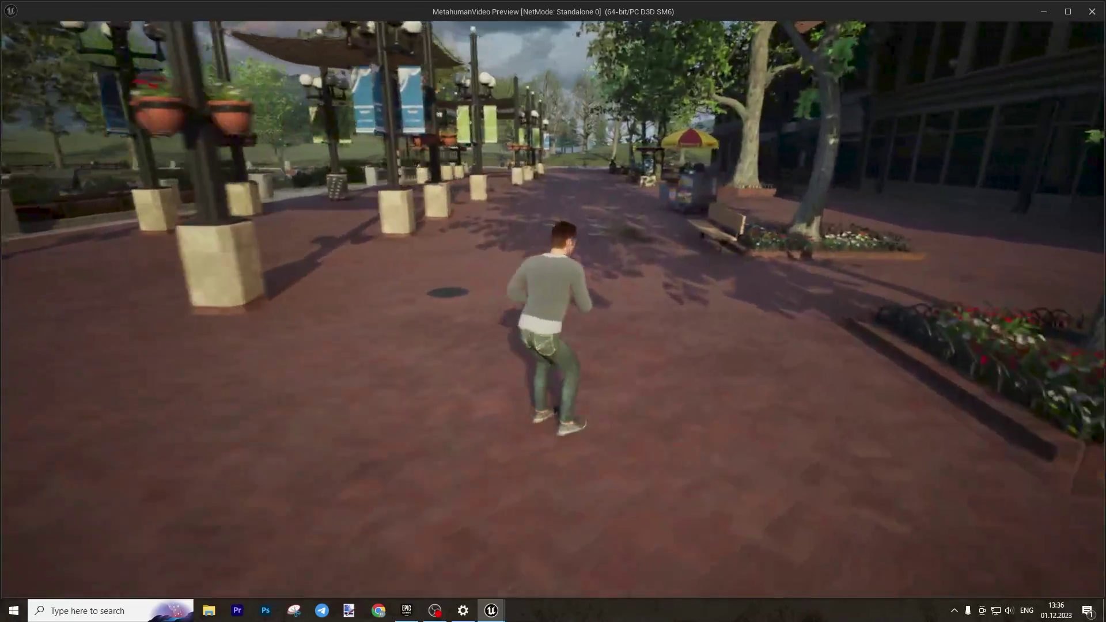
key("w")
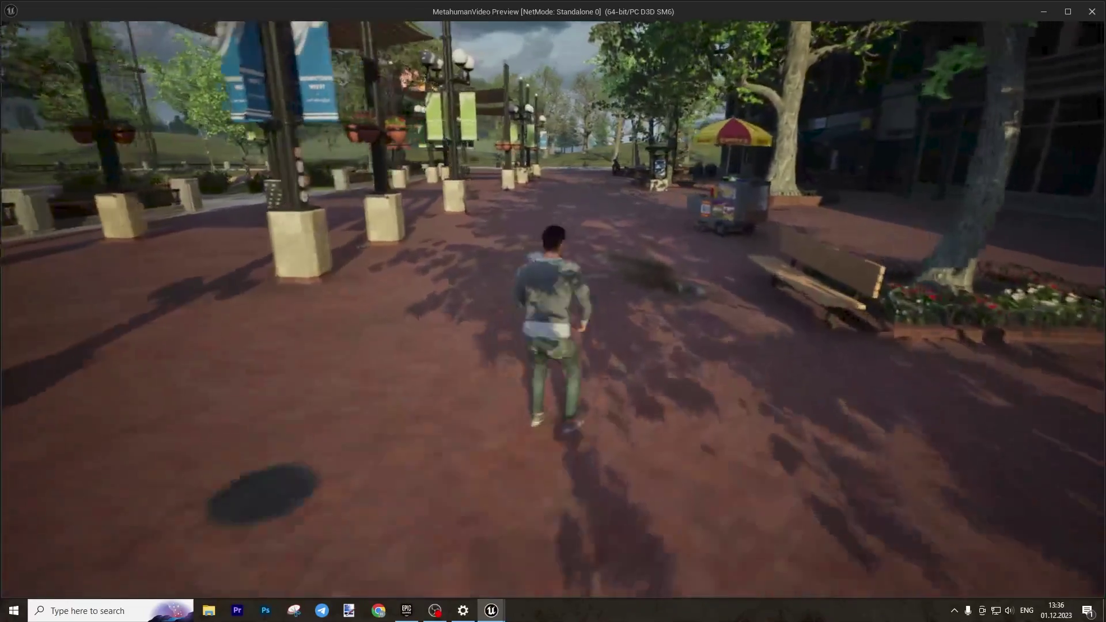
key("w")
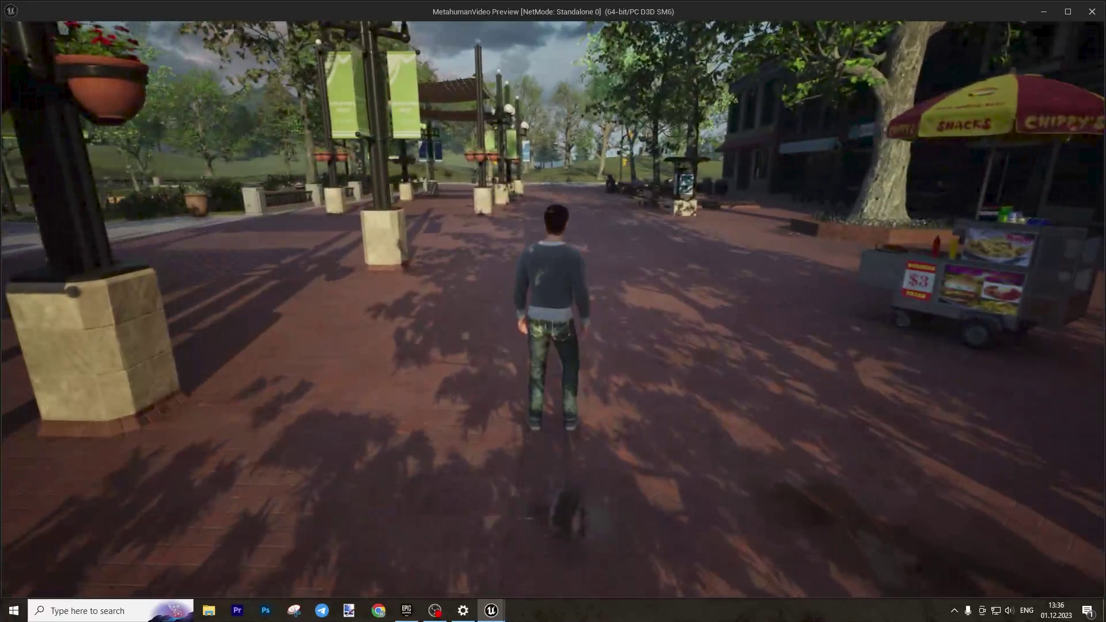
key("Escape")
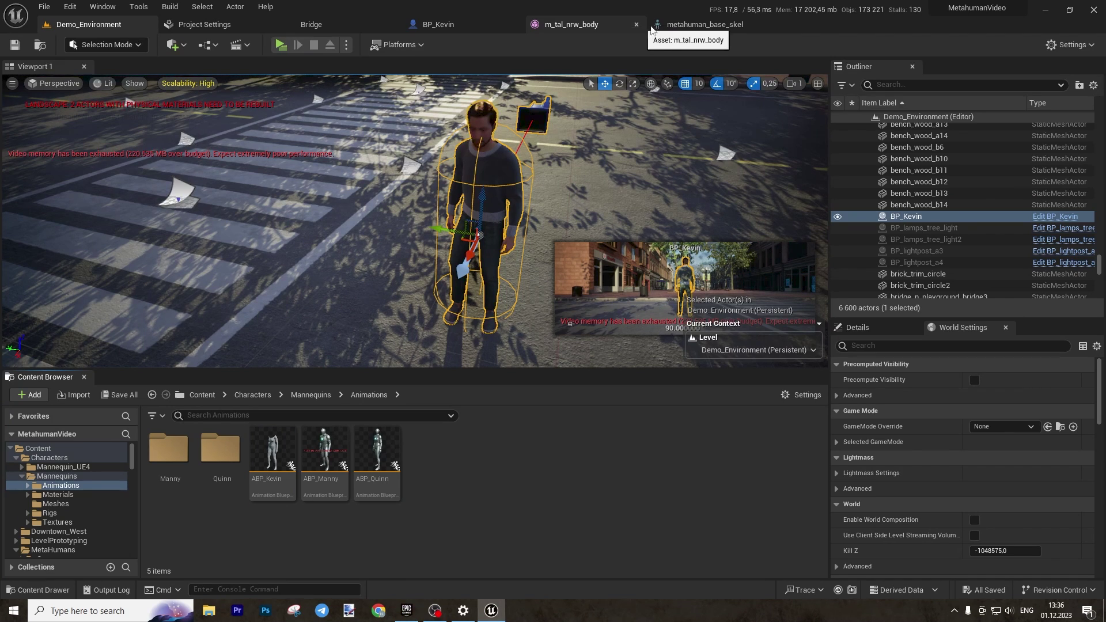
Close the metahuman_base_skel asset and review the Feet component's settings and the BeginPlay node chain in BP_Kevin
left_click(759, 24)
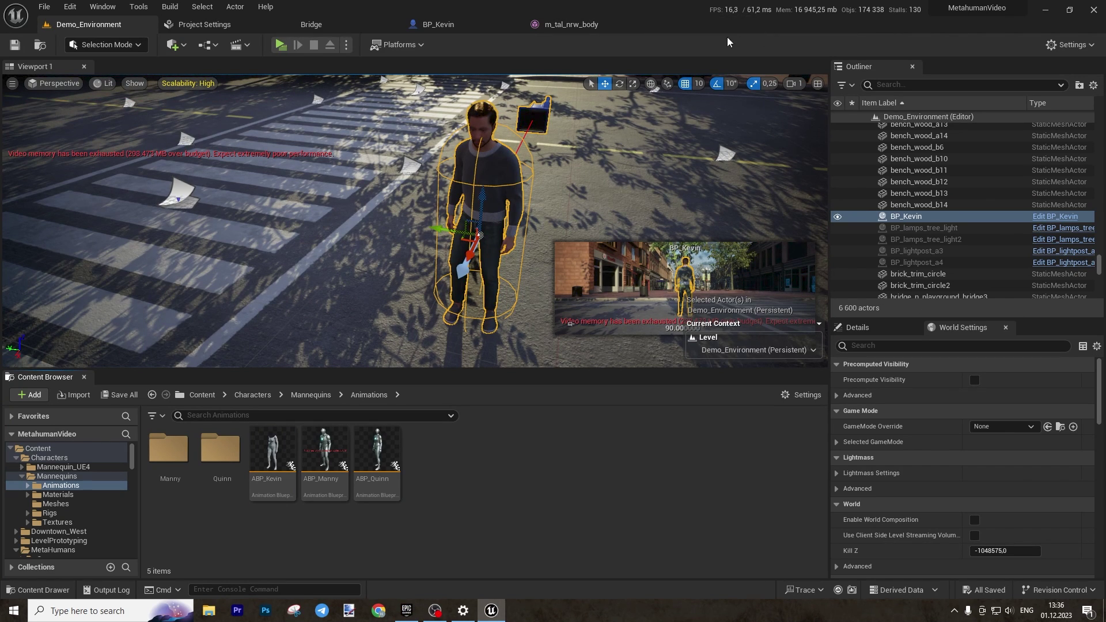
left_click(573, 24)
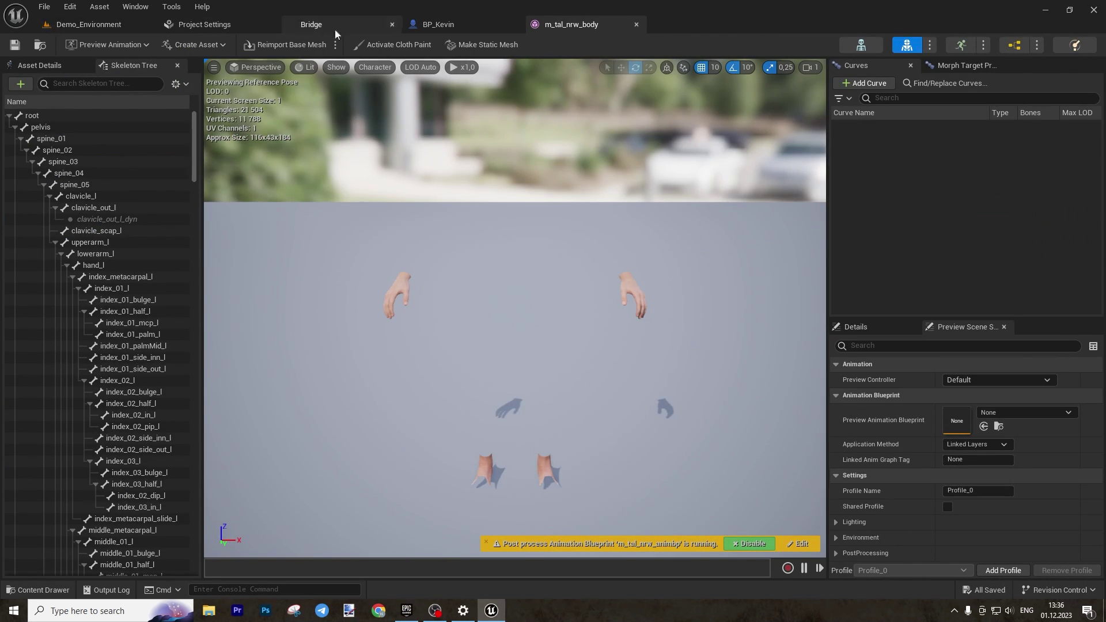
left_click(474, 28)
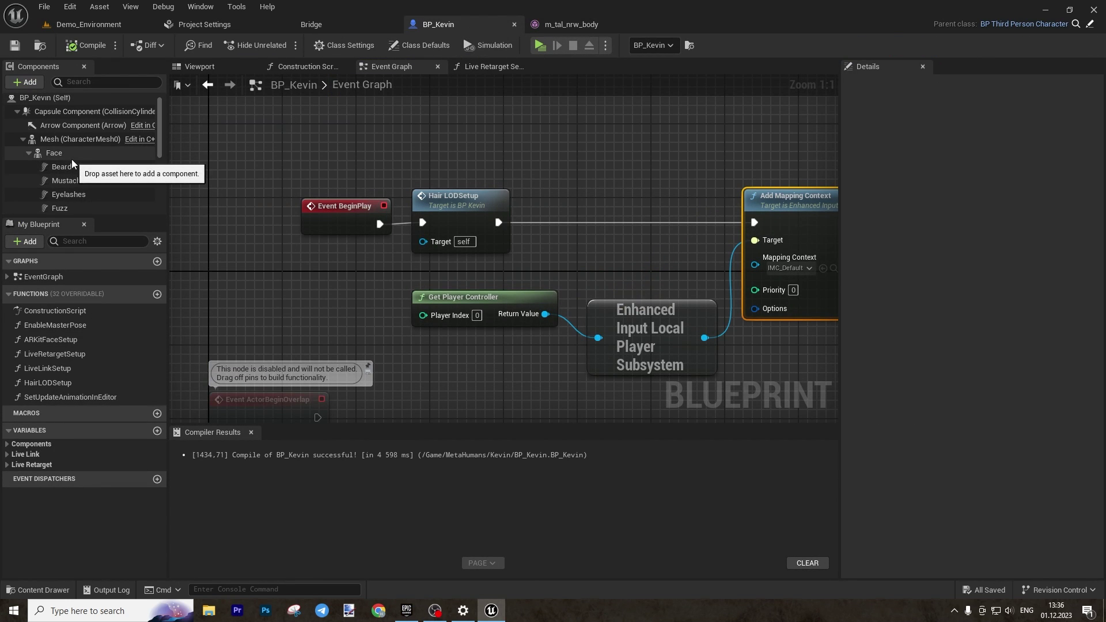
scroll(86, 202, "down", 1)
scroll(90, 199, "down", 2)
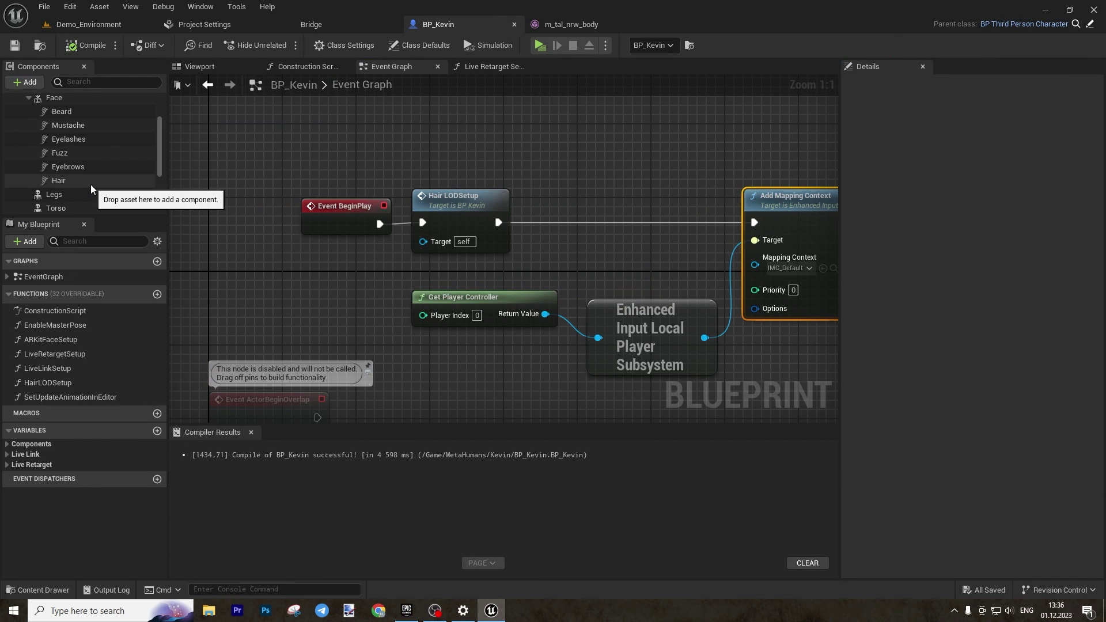
scroll(81, 175, "down", 3)
left_click(58, 186)
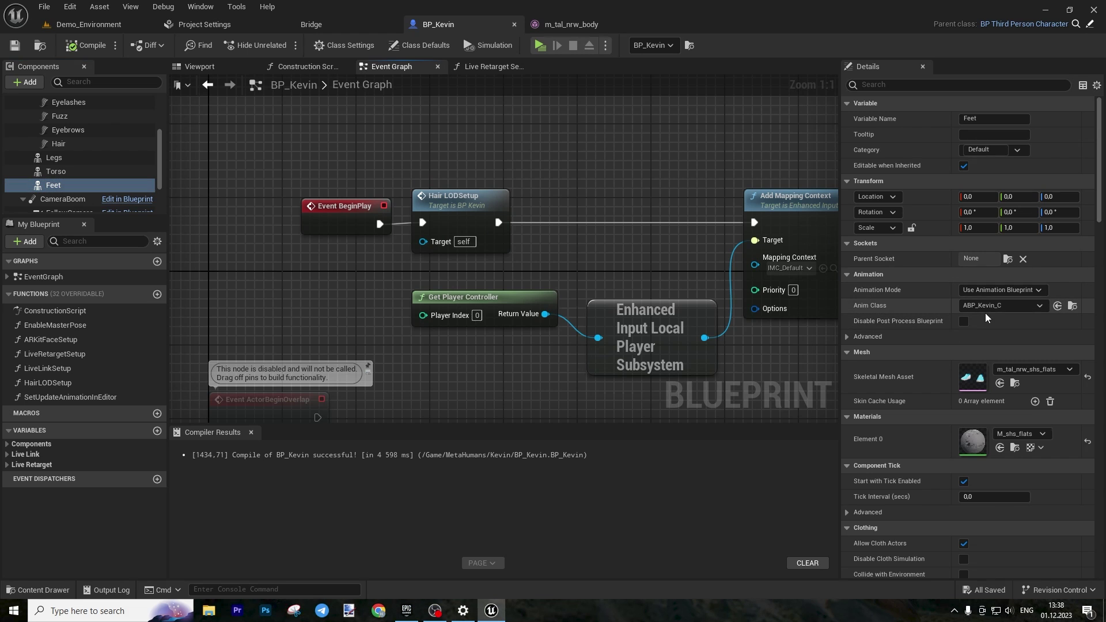
right_click_drag(595, 183, 433, 194)
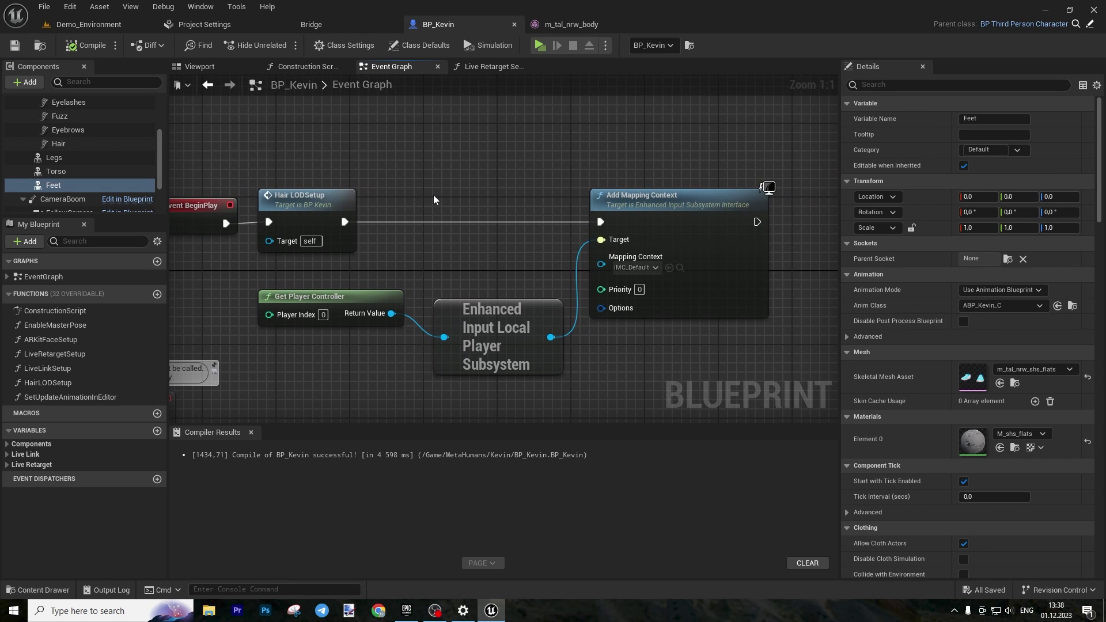
Open the ABP_Kevin animation blueprint from the Mannequins Animations folder and show its AnimGraph
left_click(60, 25)
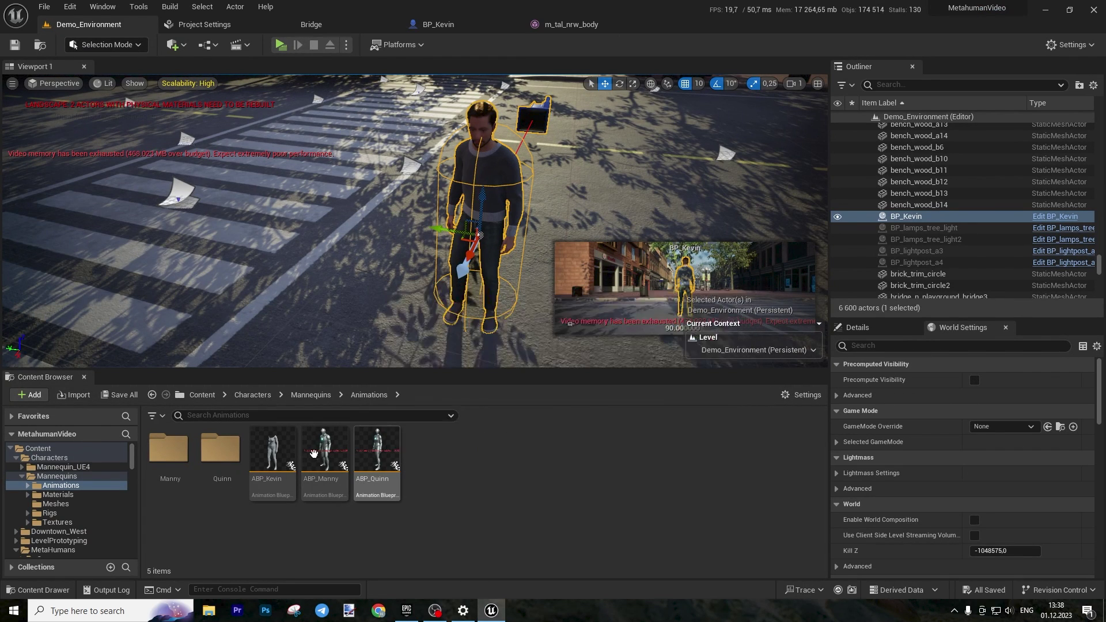
left_click(272, 448)
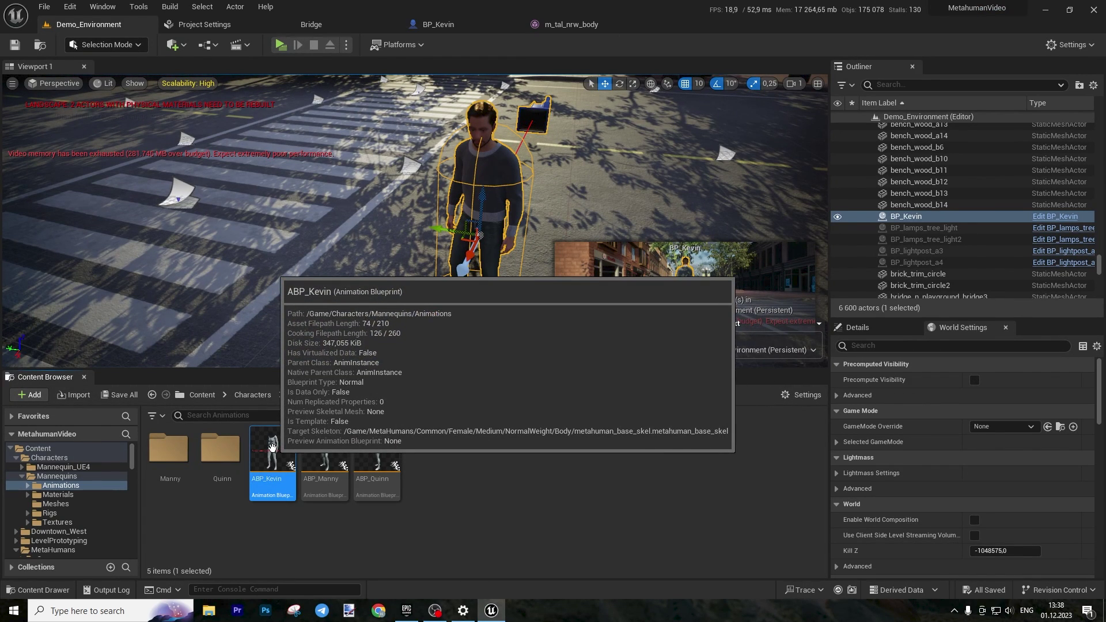
double_click(273, 449)
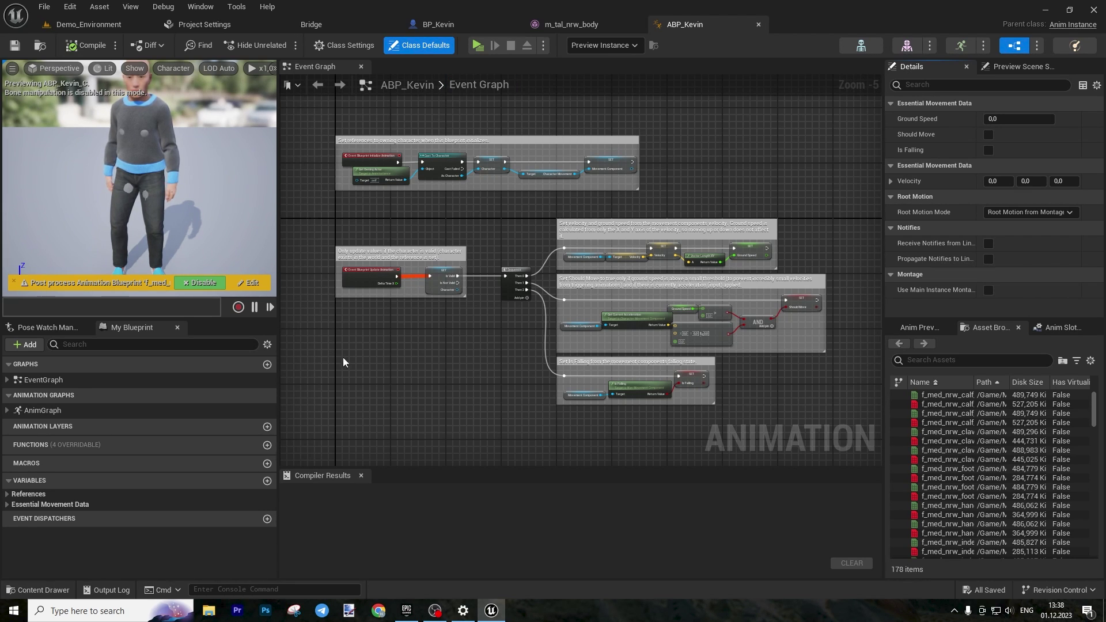
double_click(46, 410)
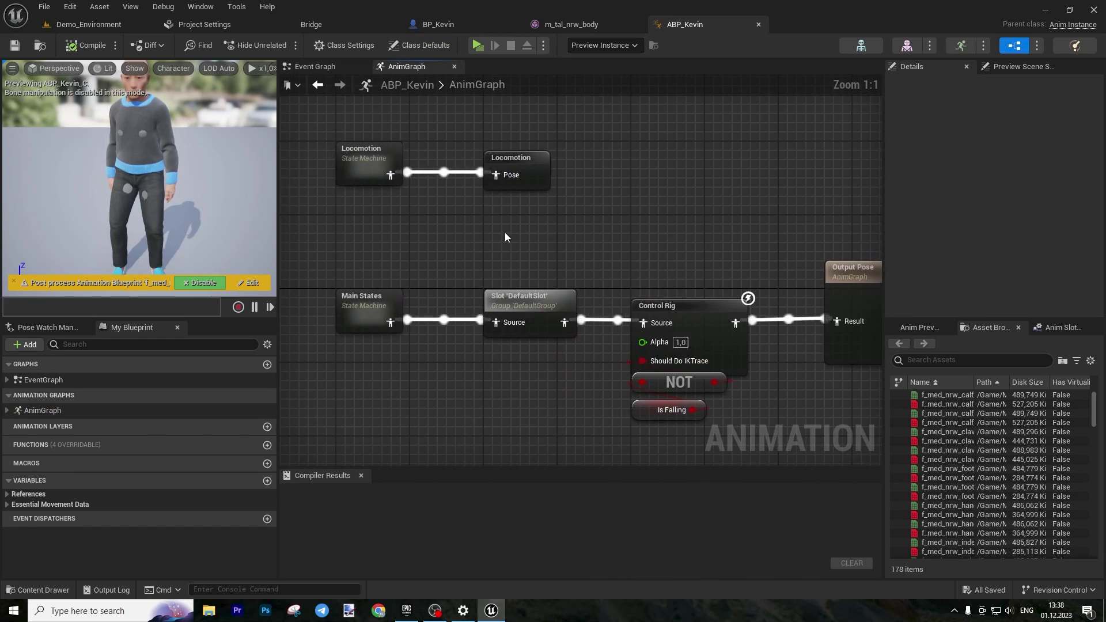
Move the Control Rig node and its NOT and Is Falling inputs down to straighten the pose connections to Output Pose
right_click_drag(710, 234, 603, 181)
left_click(595, 253)
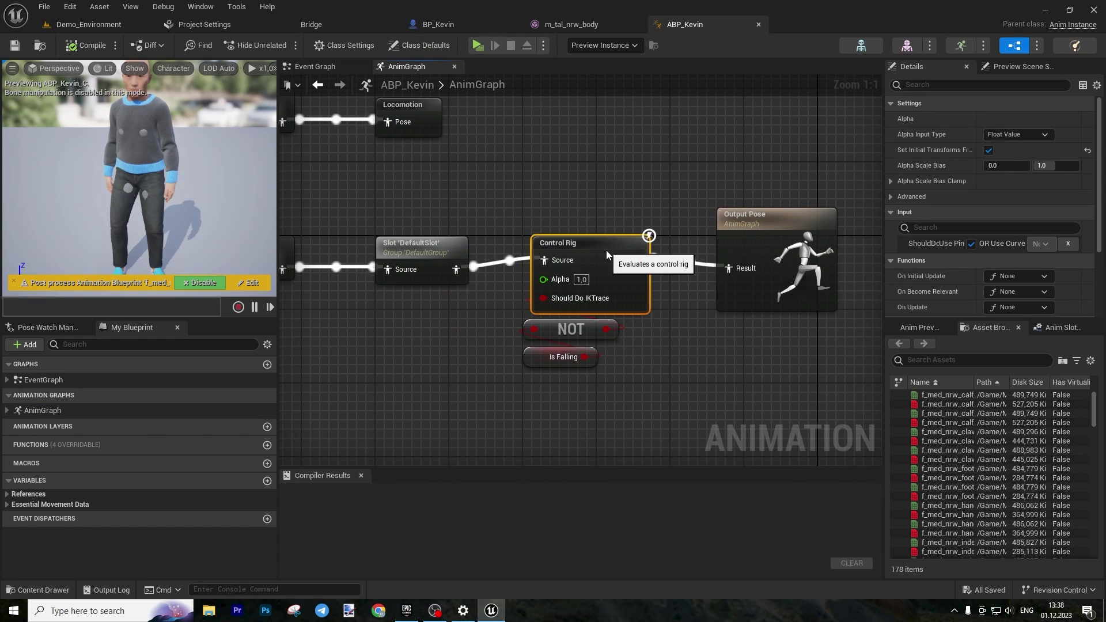
left_click_drag(628, 375, 528, 347)
left_click(603, 277)
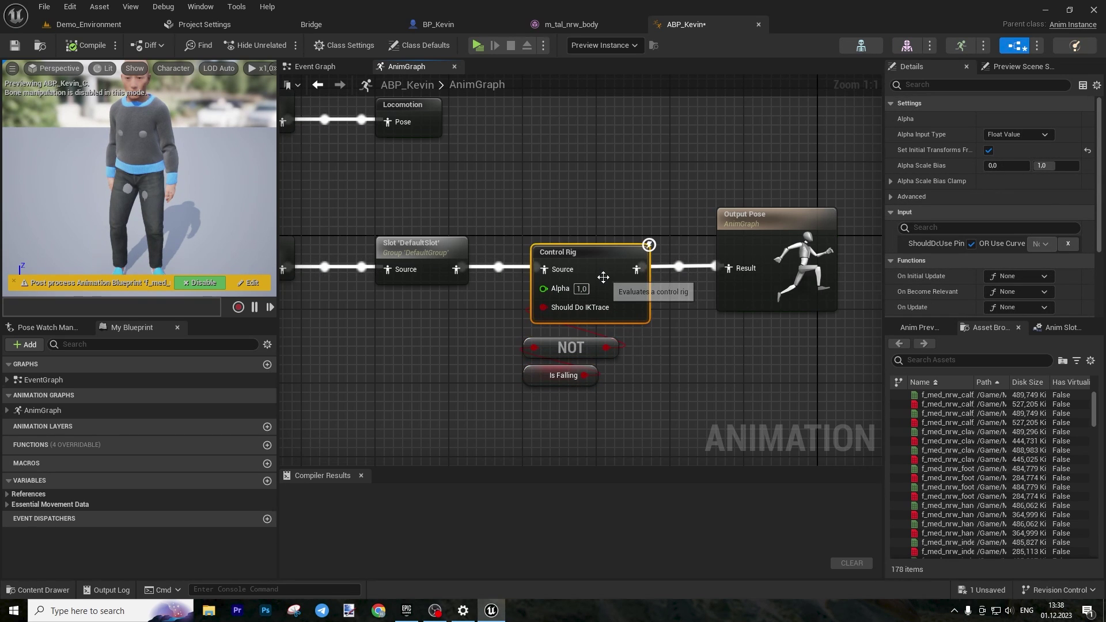
In the Control Rig node's CR_Mannequin_BasicFootIK asset, set the Full Body IK root to animation_root, compile and save, and return to Demo_Environment
double_click(603, 277)
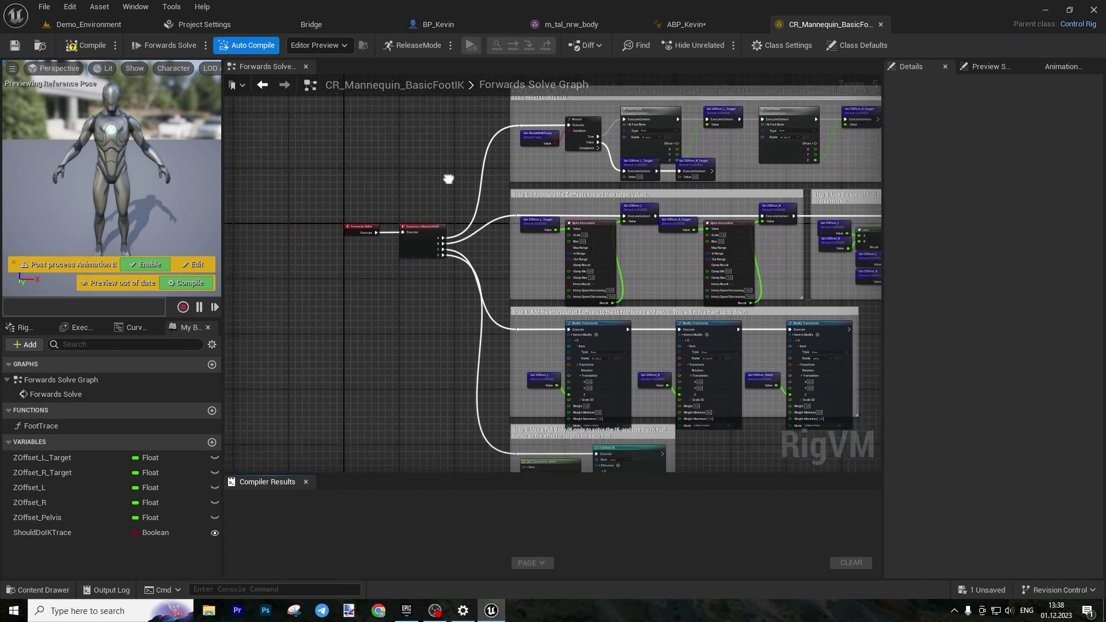
scroll(484, 255, "up", 5)
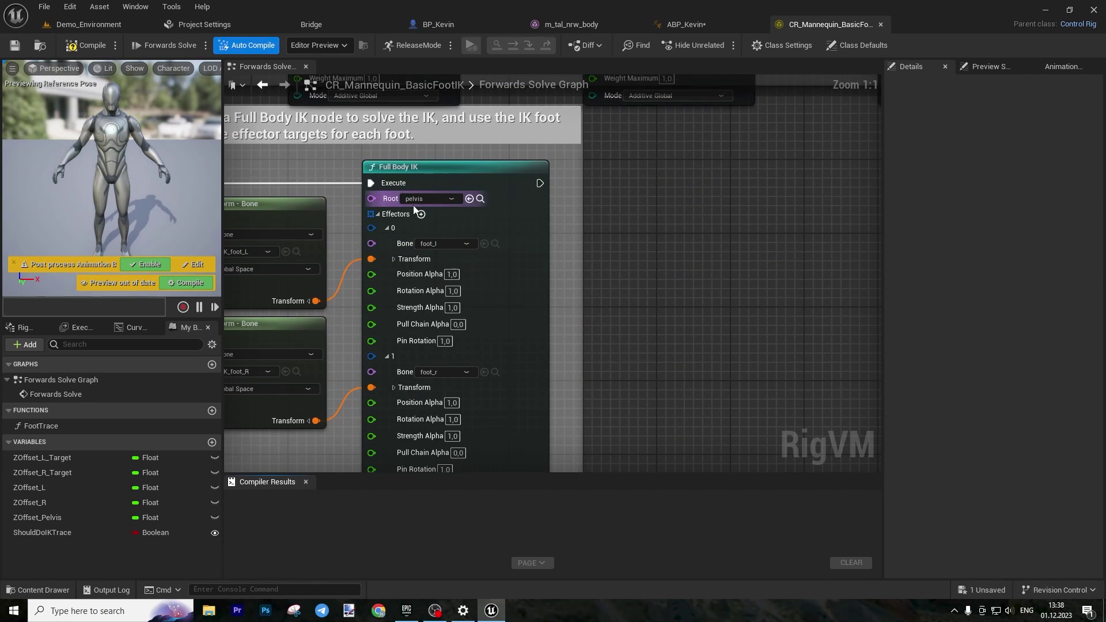
left_click(454, 198)
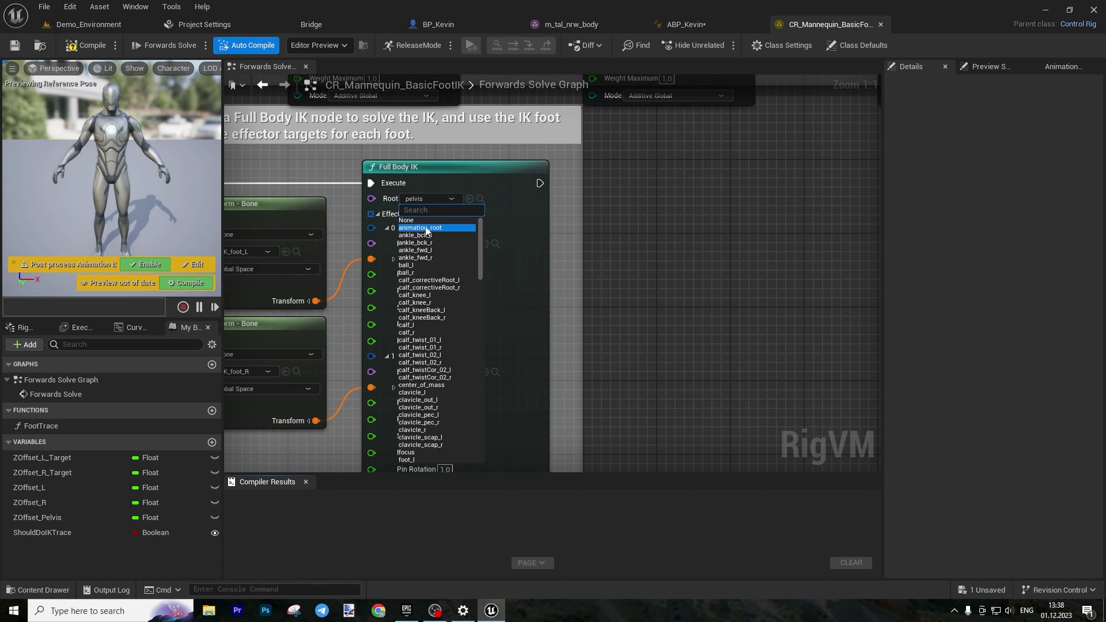
left_click(427, 227)
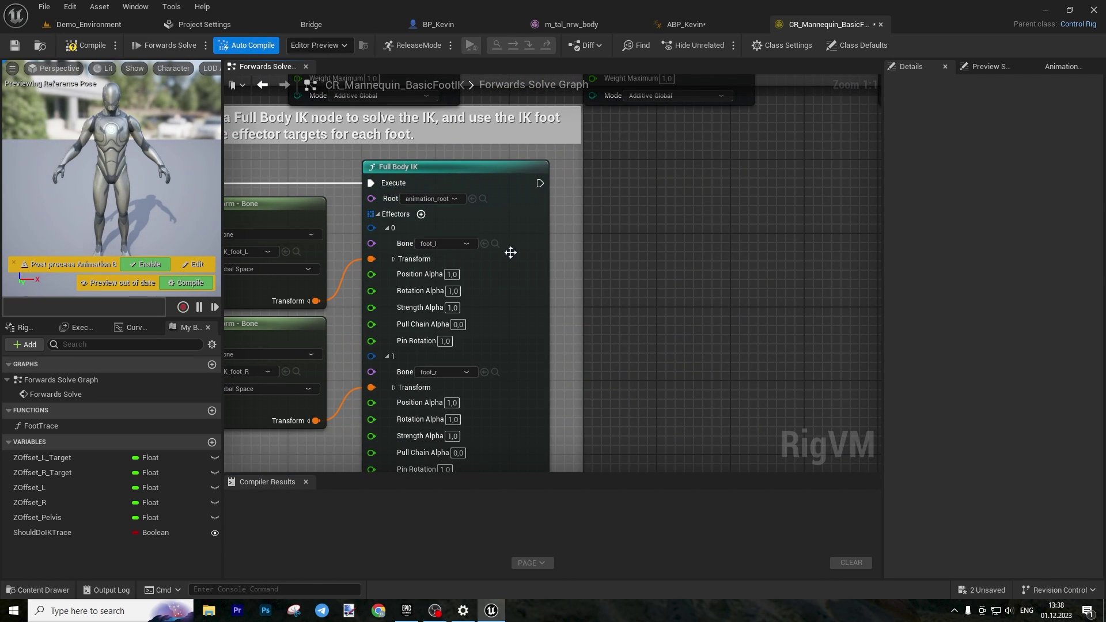
left_click(90, 46)
left_click(432, 199)
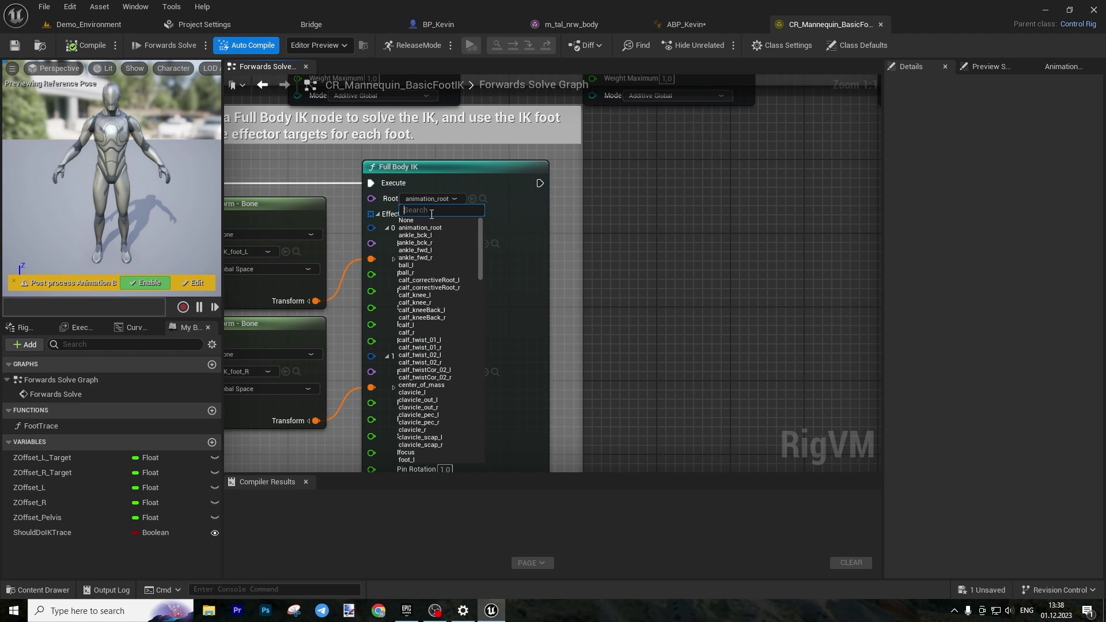
left_click(714, 193)
left_click(92, 28)
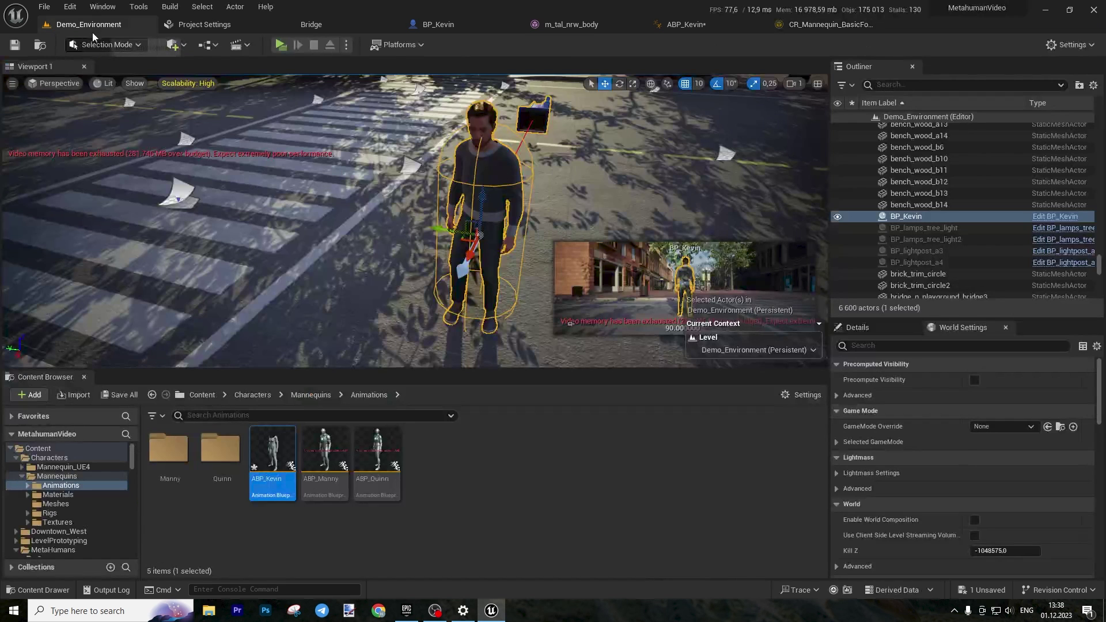
Play the level, run Kevin around the plaza to test the animation, and stop the preview
left_click(282, 45)
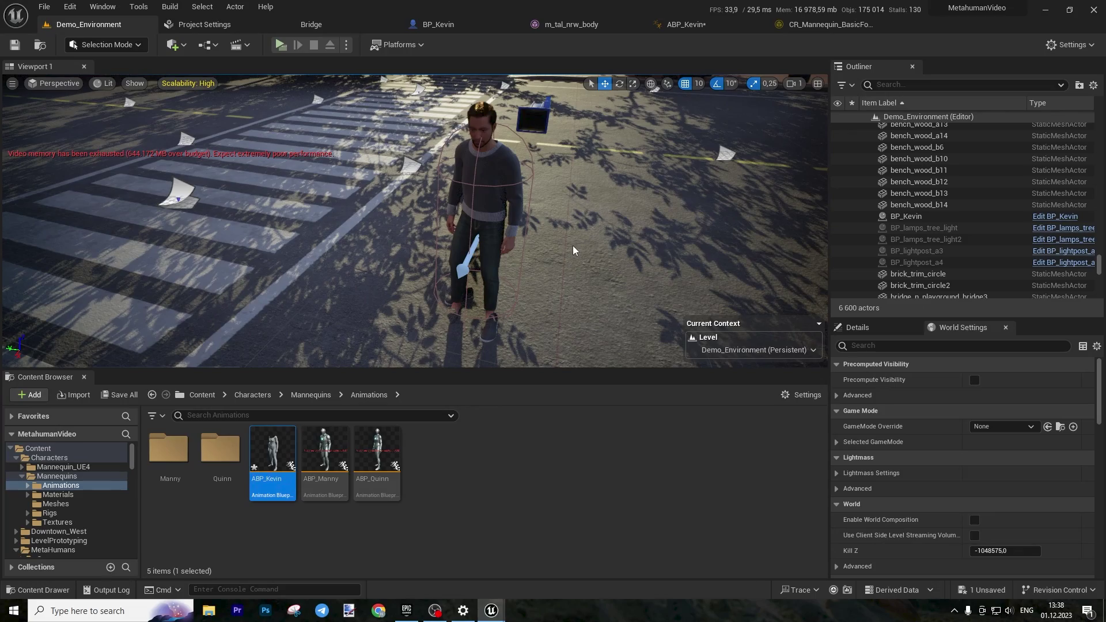
key("w")
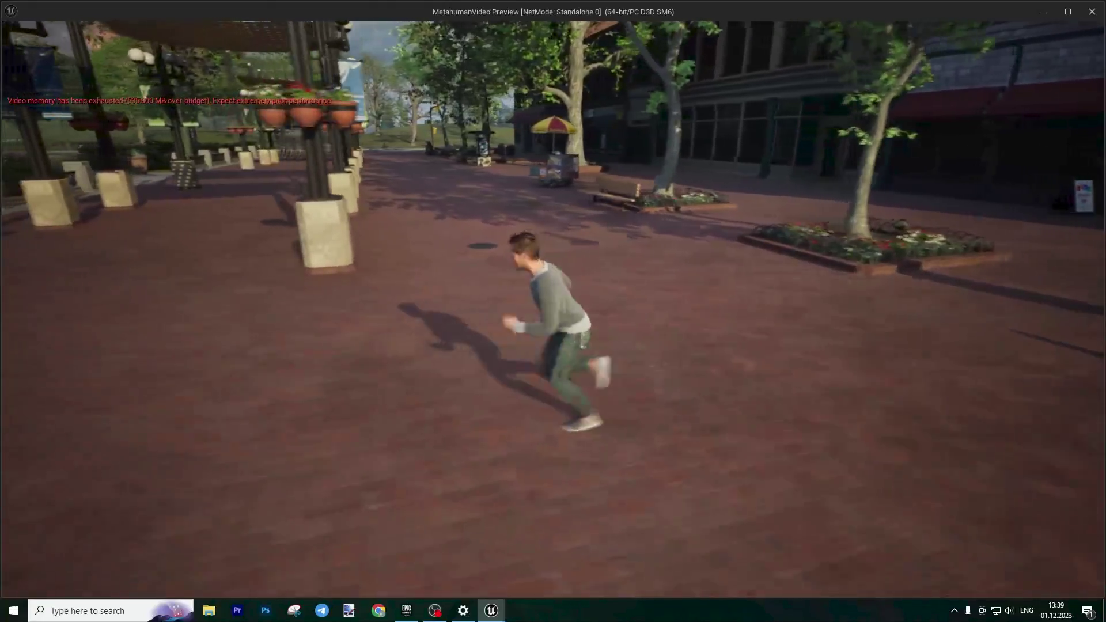
key("w")
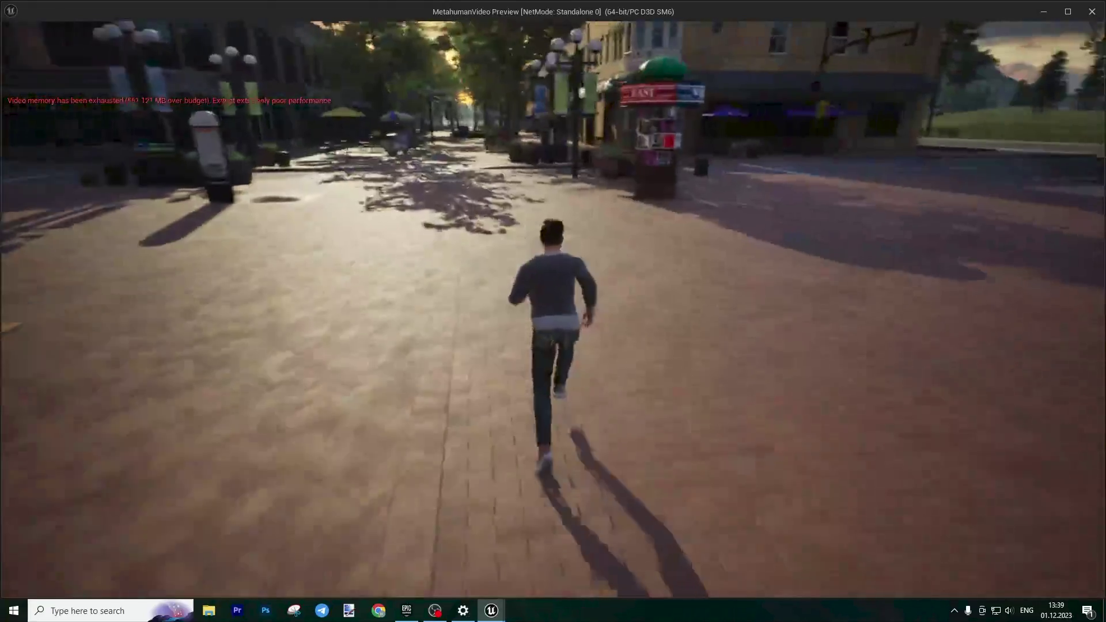
key("Escape")
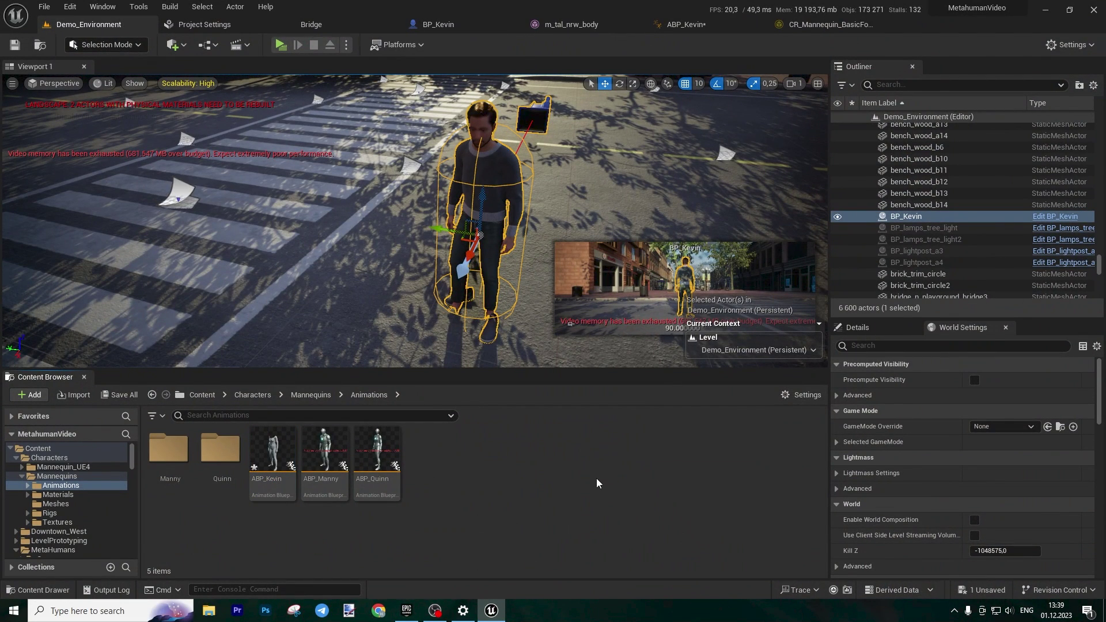
In BP_Kevin's LODSync component, set the Body mapping's Index 3 and 4 to 2 and Index 5 to 3
left_click(443, 25)
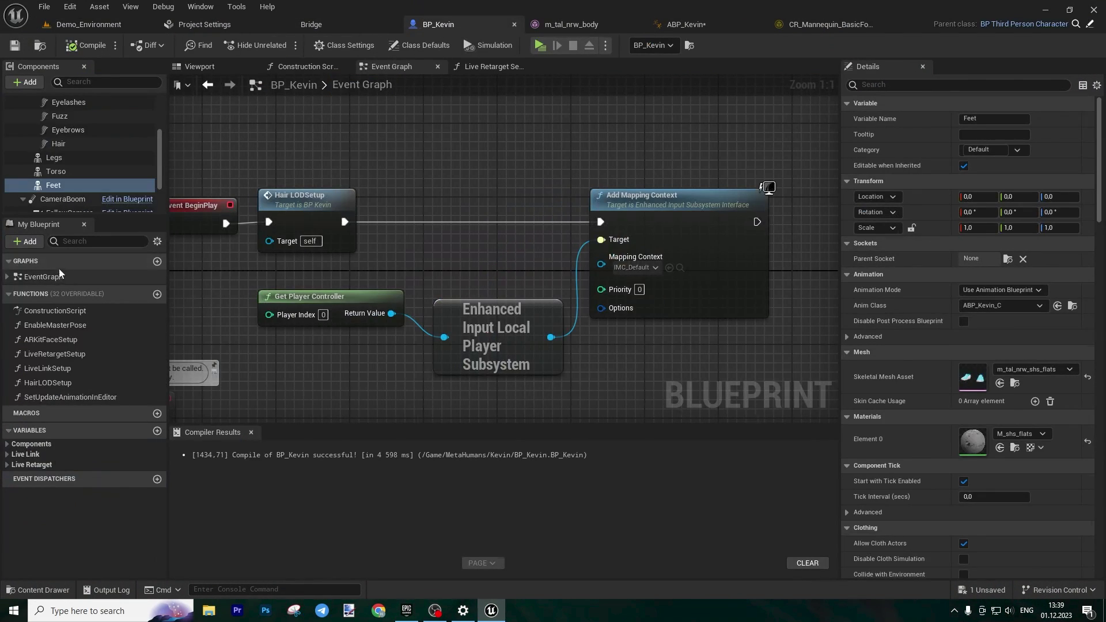
scroll(70, 199, "down", 2)
left_click(82, 202)
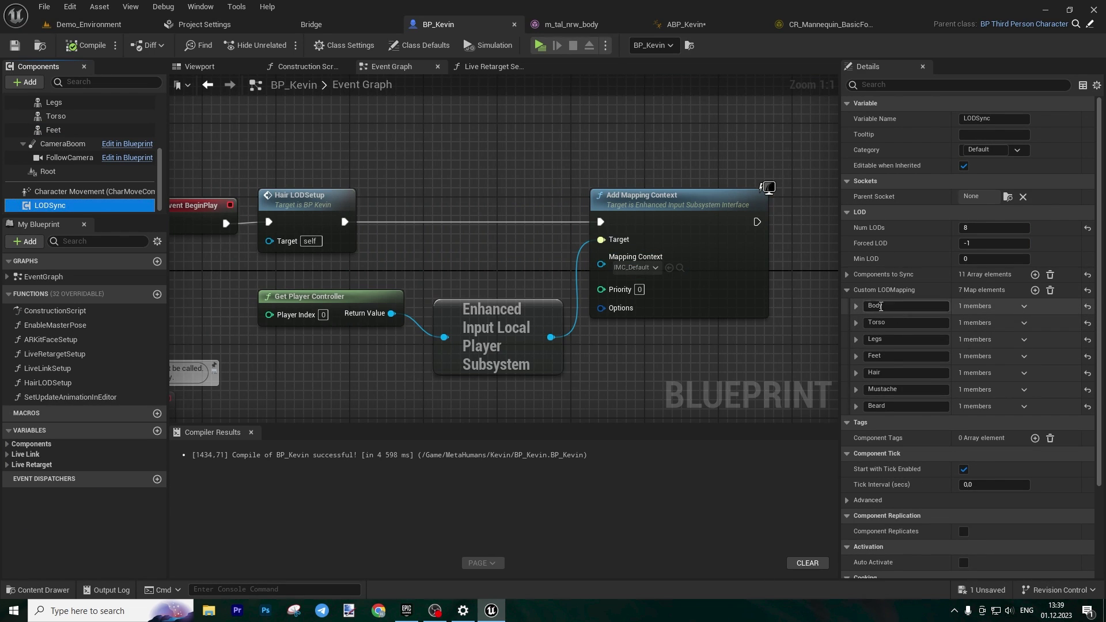
left_click(856, 306)
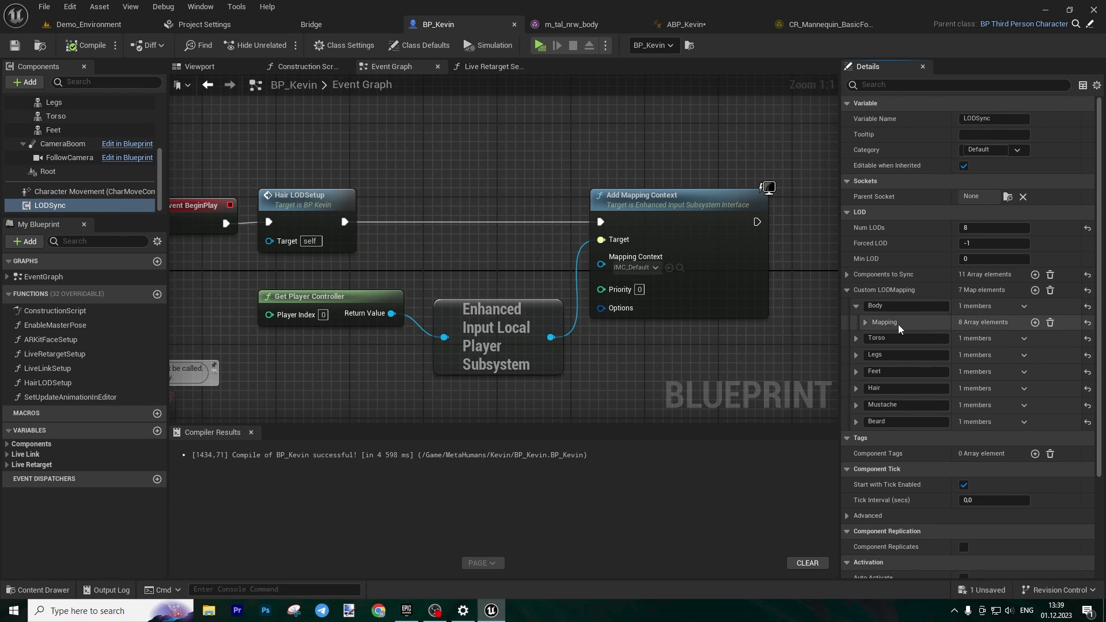
left_click(866, 322)
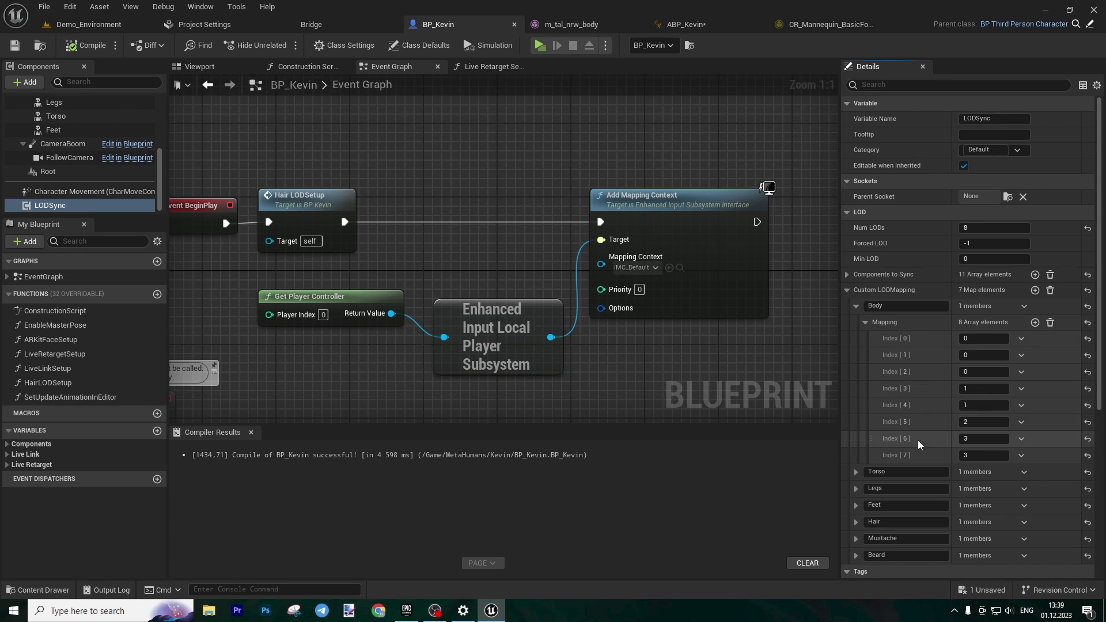
left_click(983, 390)
type("2")
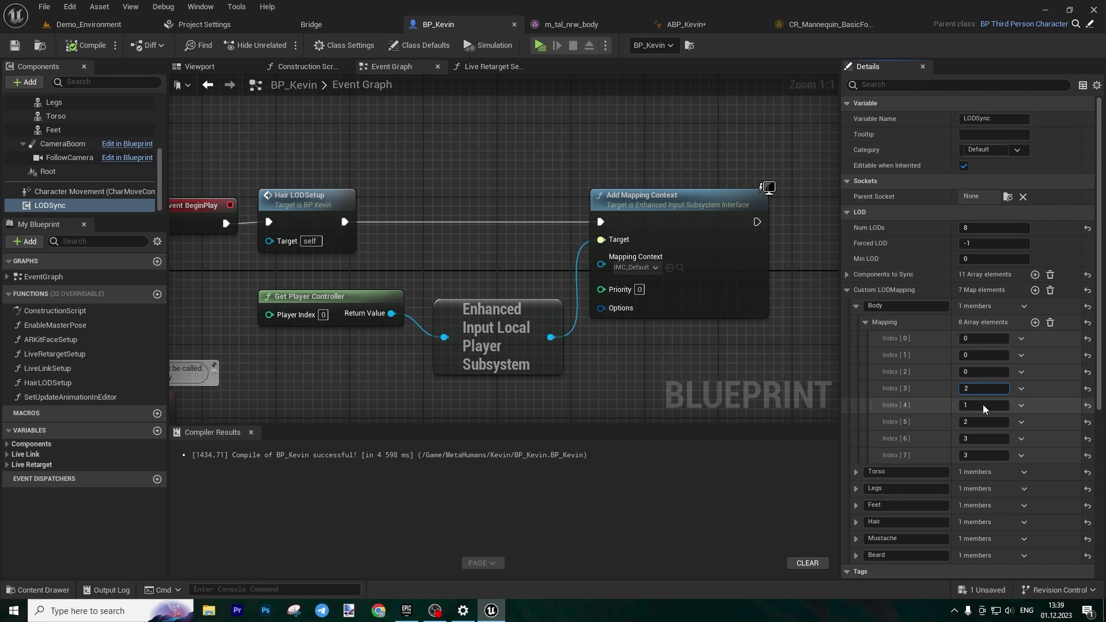
left_click(983, 405)
type("2")
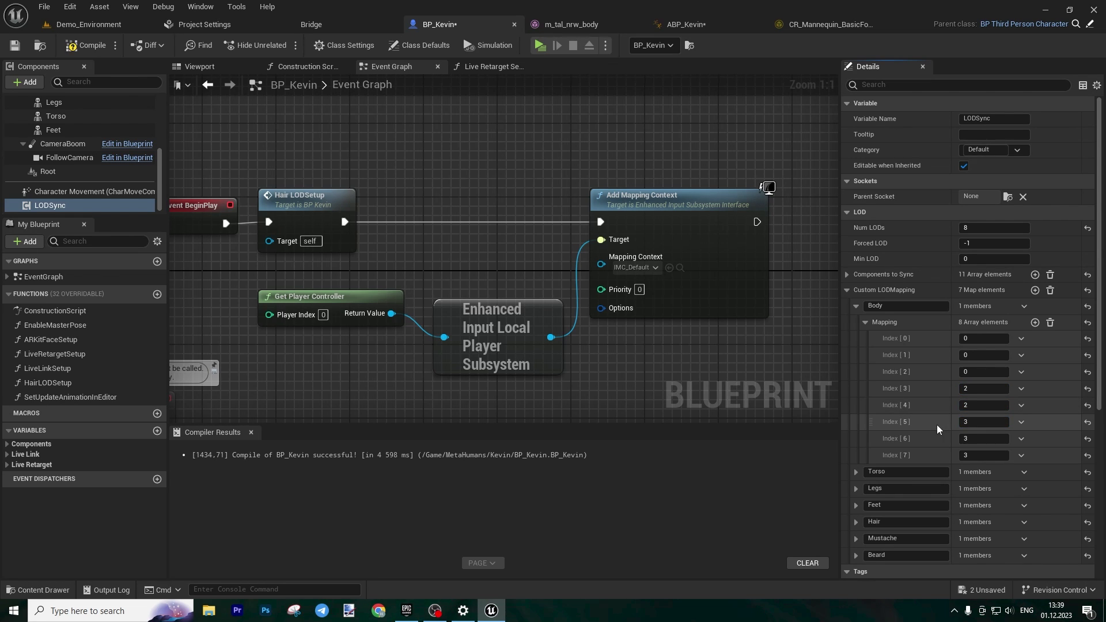
Expand the Torso, Legs, Feet and Hair LOD mappings and set Index 3 of the Feet mapping to 2
left_click(857, 472)
scroll(881, 504, "down", 1)
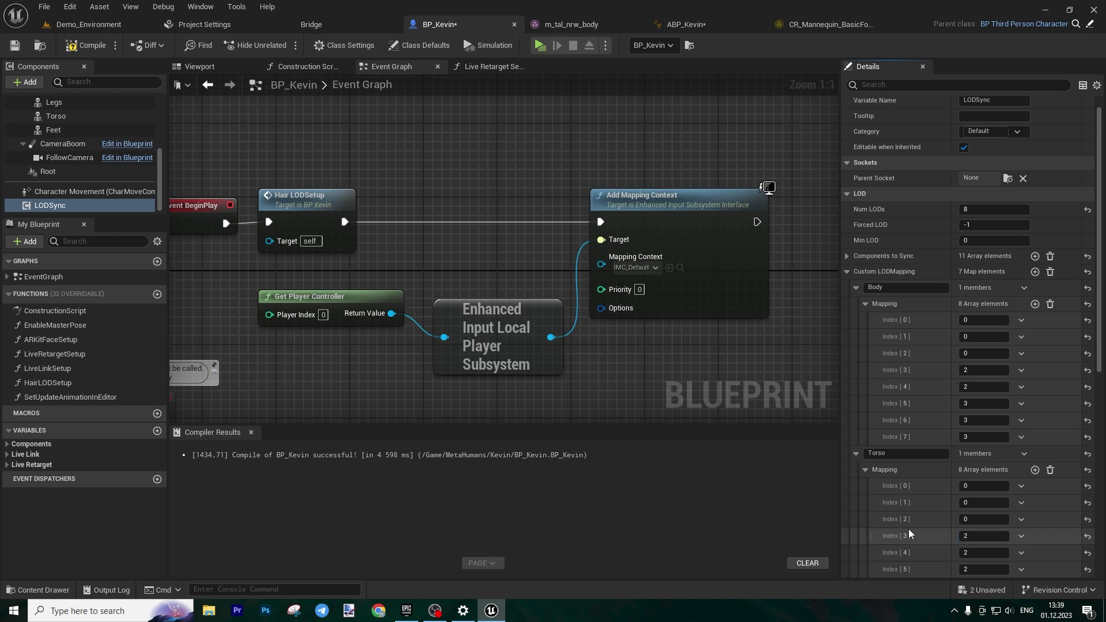
scroll(881, 438, "down", 5)
left_click(856, 344)
left_click(856, 511)
scroll(922, 461, "down", 4)
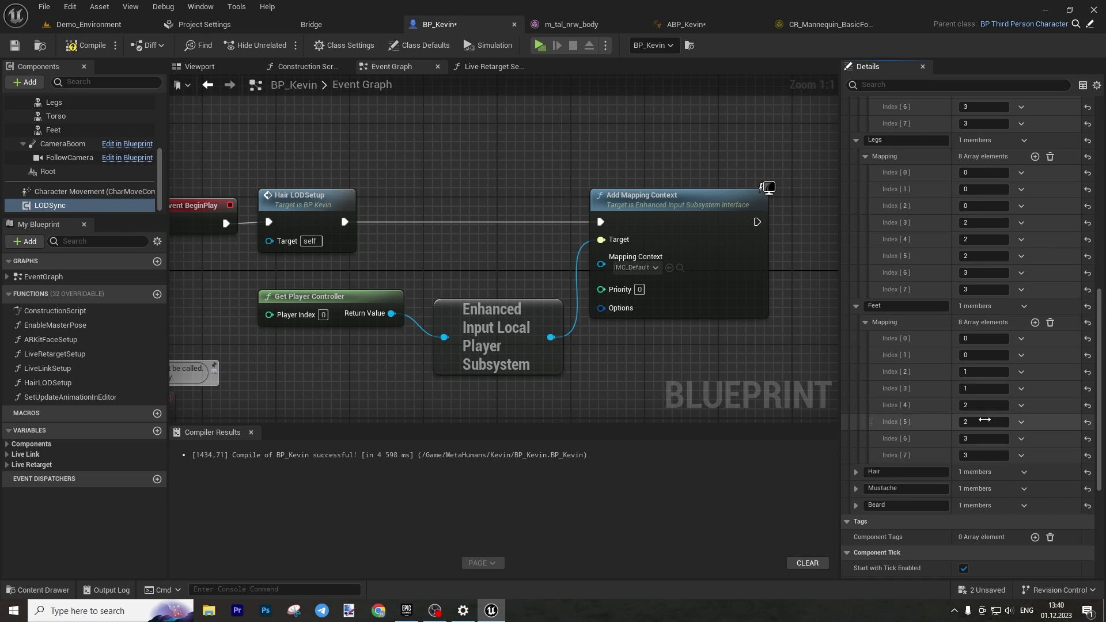
left_click(856, 472)
scroll(859, 484, "down", 3)
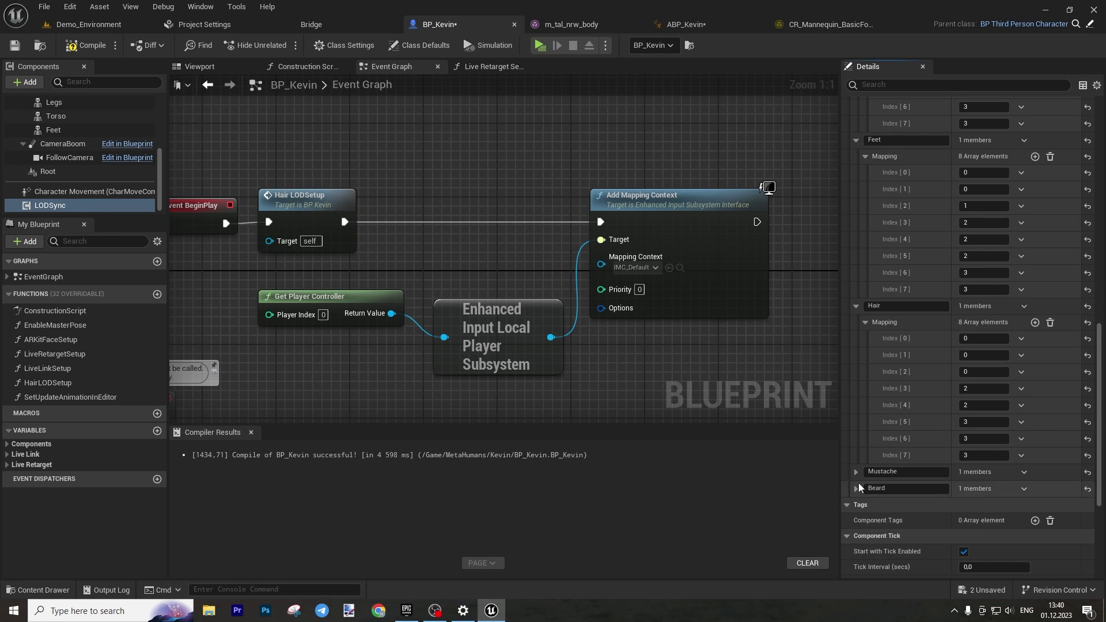
Set Index 3, 4 and 5 of the Mustache LOD mapping to 3
left_click(856, 472)
scroll(922, 478, "down", 2)
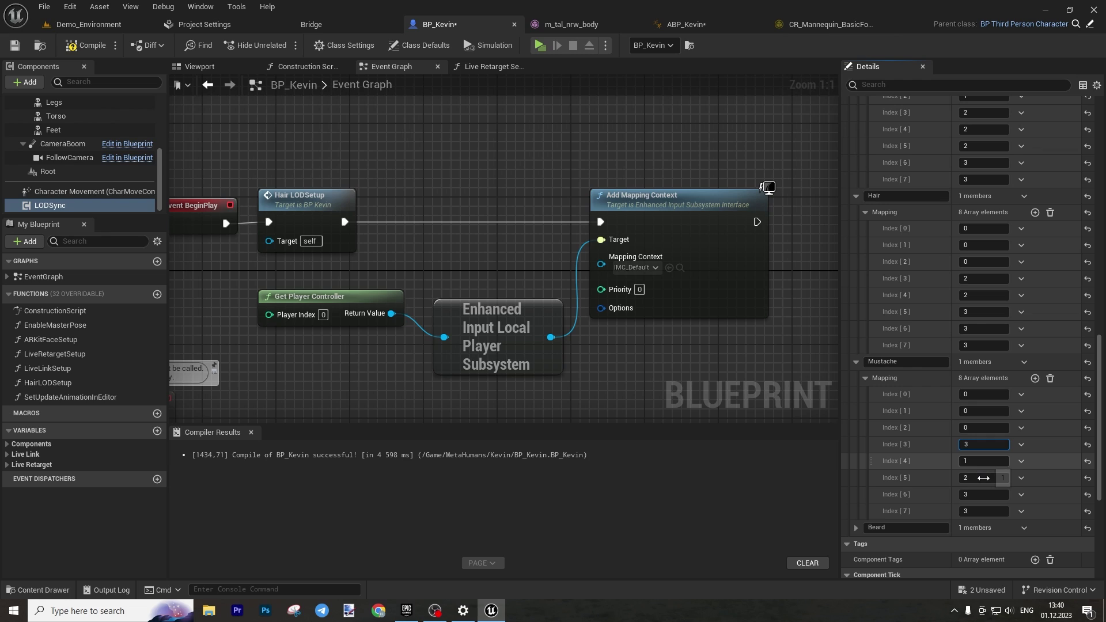
type("3")
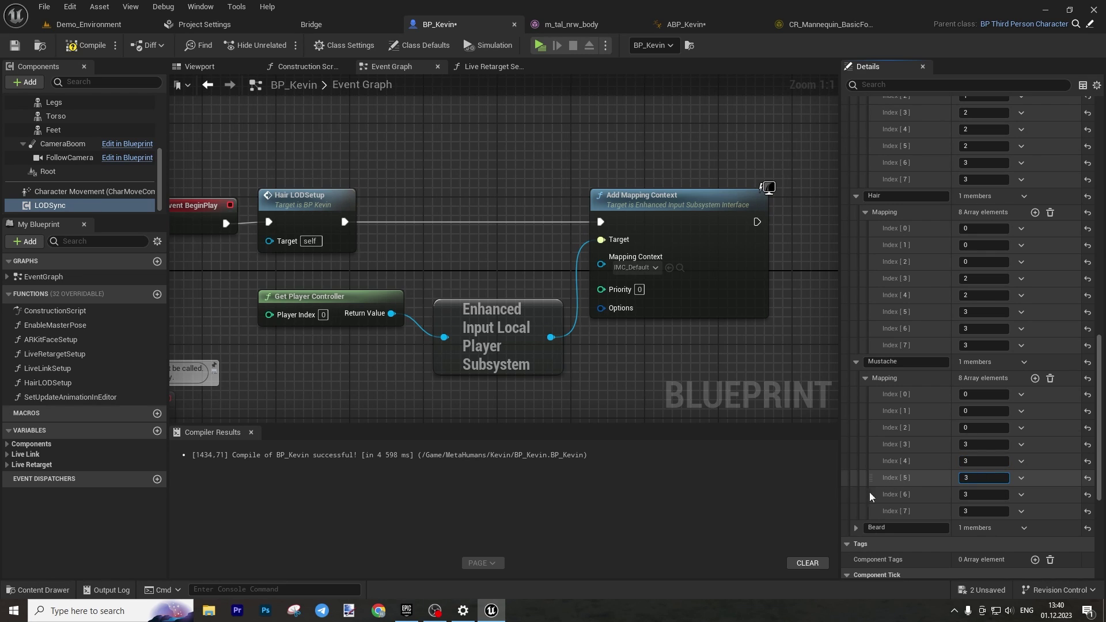
Expand the Beard LOD mapping's entries, save BP_Kevin and return to Demo_Environment
left_click(857, 528)
left_click(866, 544)
scroll(866, 544, "down", 5)
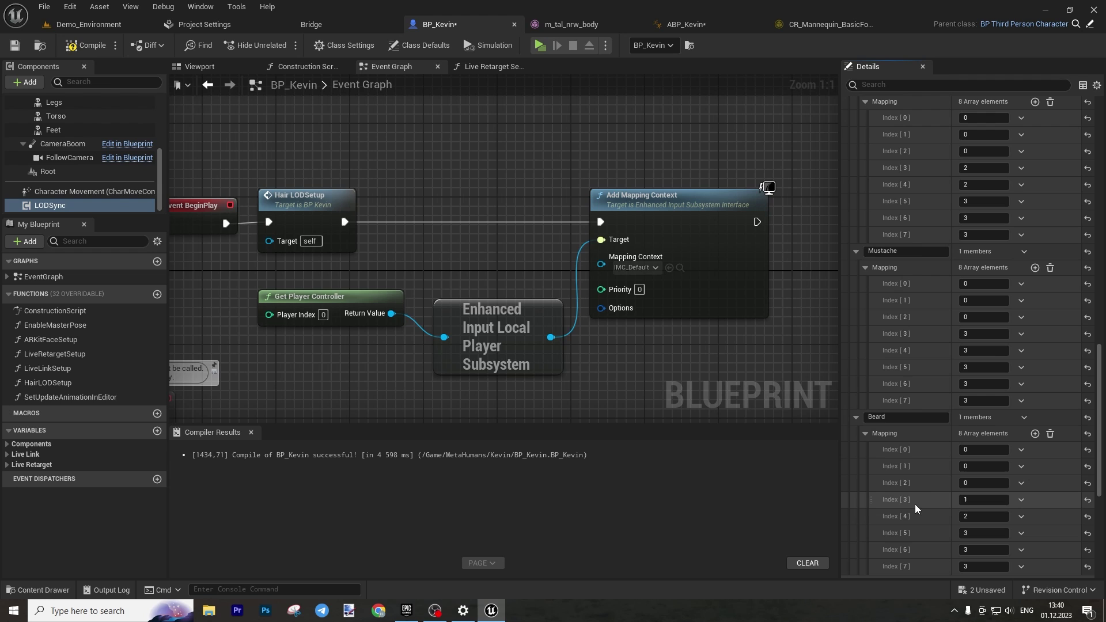
left_click(978, 426)
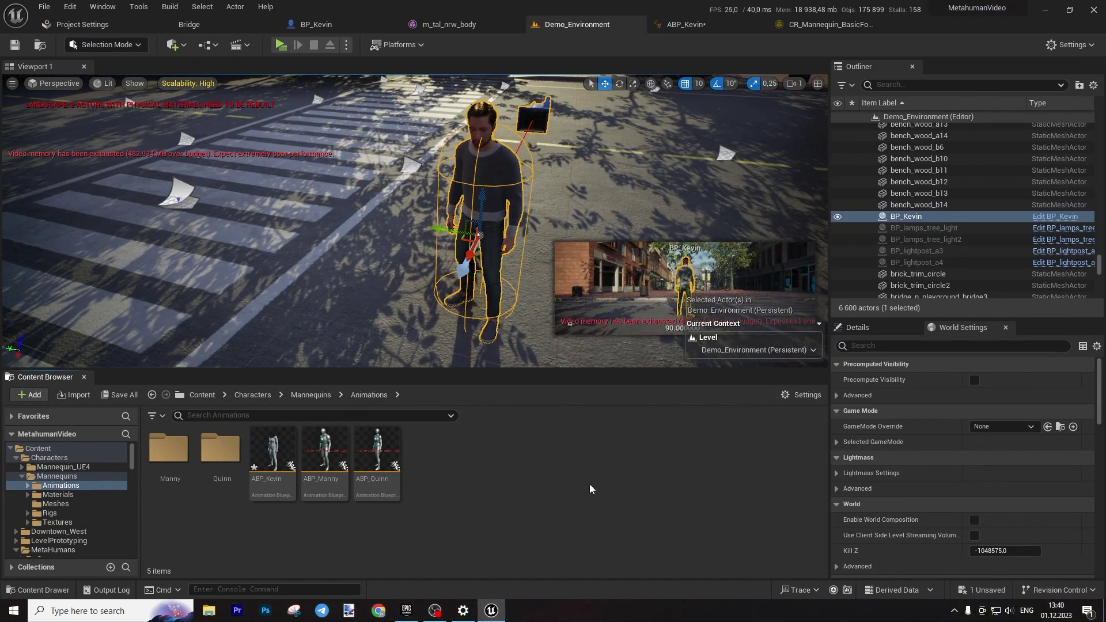
From m_tal_nrw_body's asset details, locate its M_BodySynthesized material in the Content Browser
left_click(448, 25)
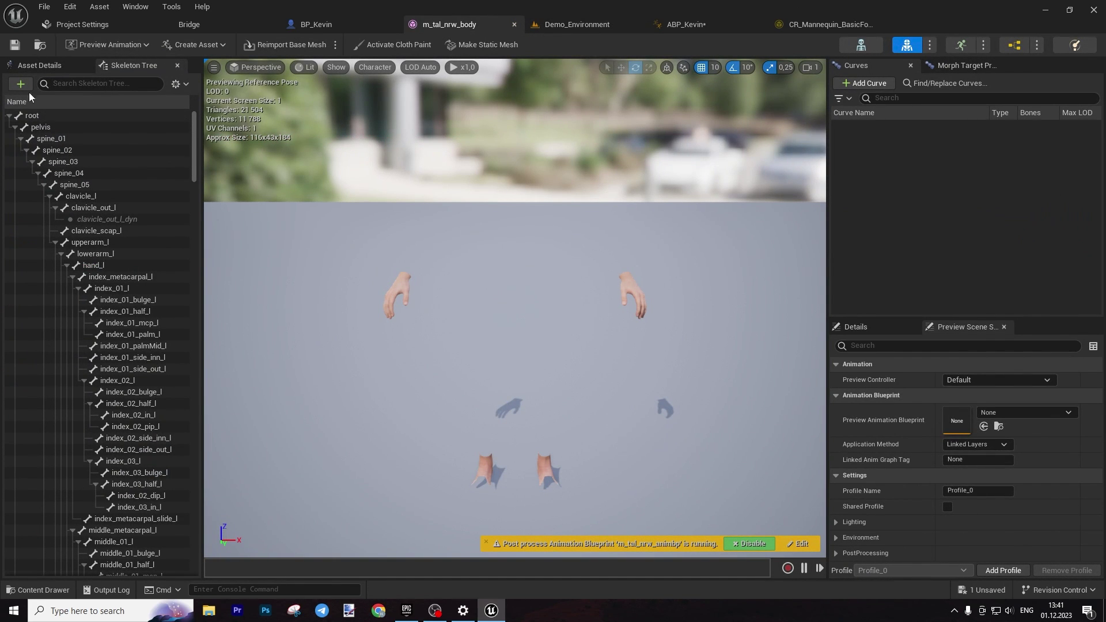
left_click(41, 67)
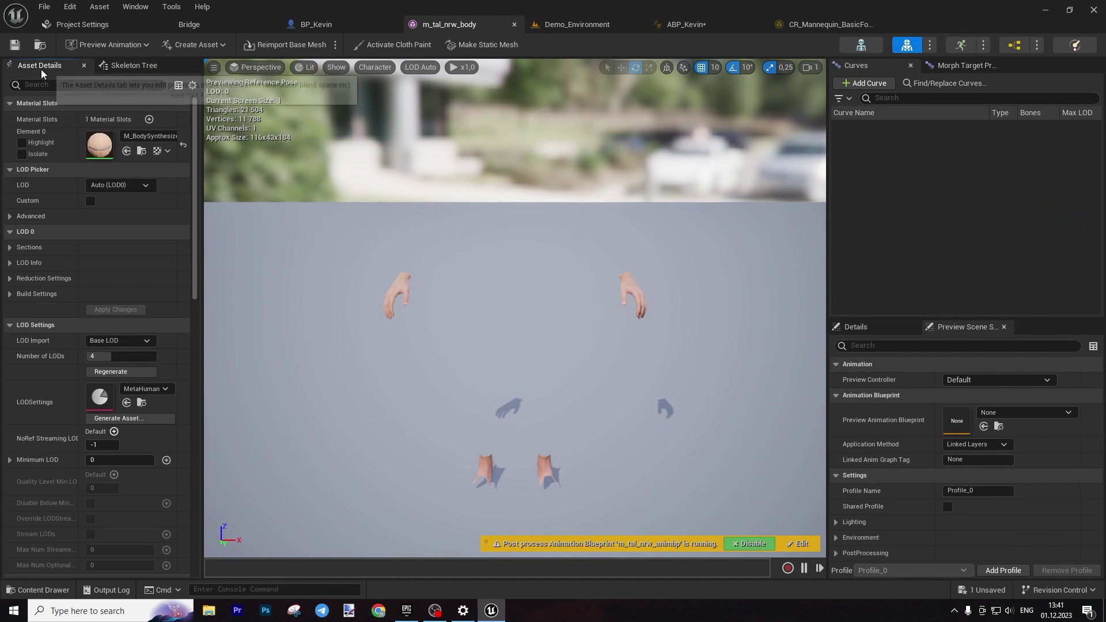
left_click(143, 152)
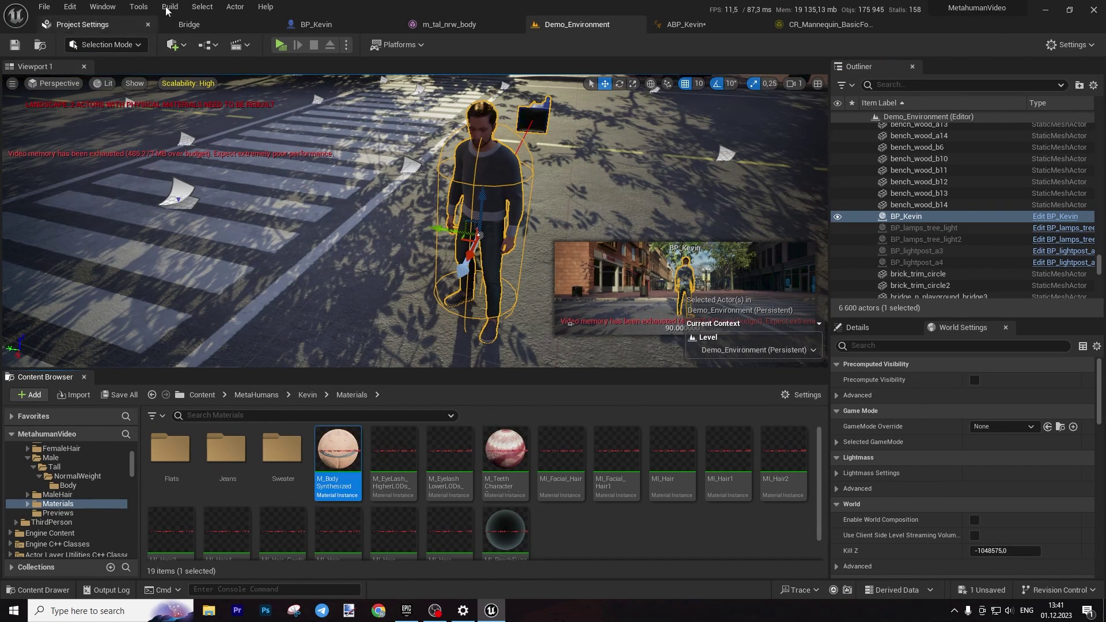
Open the level's Statistics view and switch it from primitive to texture statistics
left_click(102, 6)
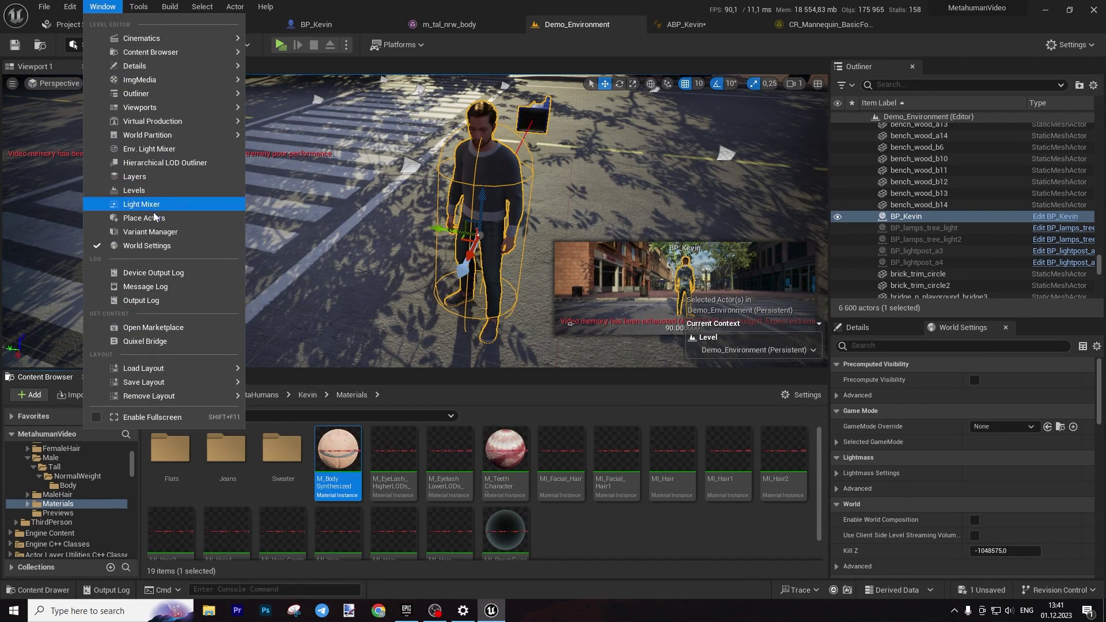
mouse_move(138, 6)
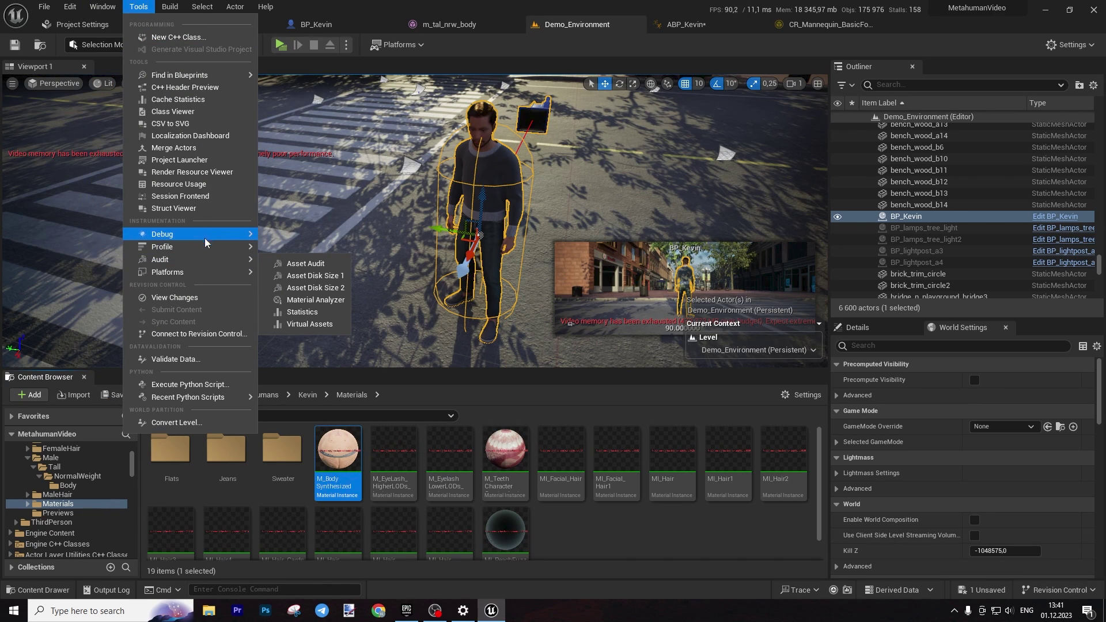
mouse_move(205, 236)
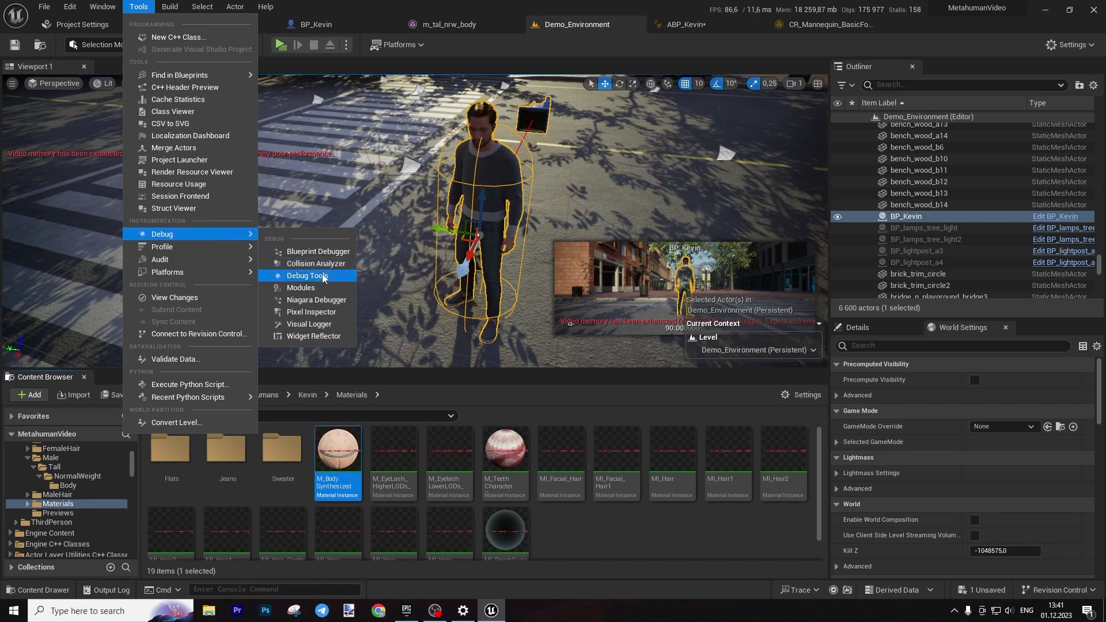
mouse_move(243, 259)
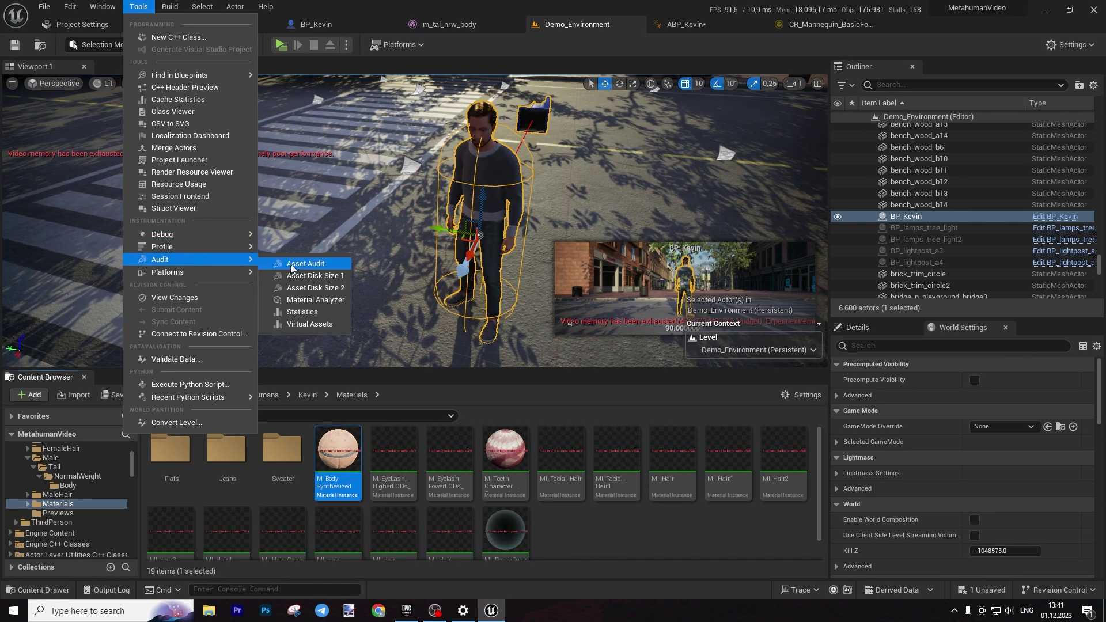
left_click(305, 313)
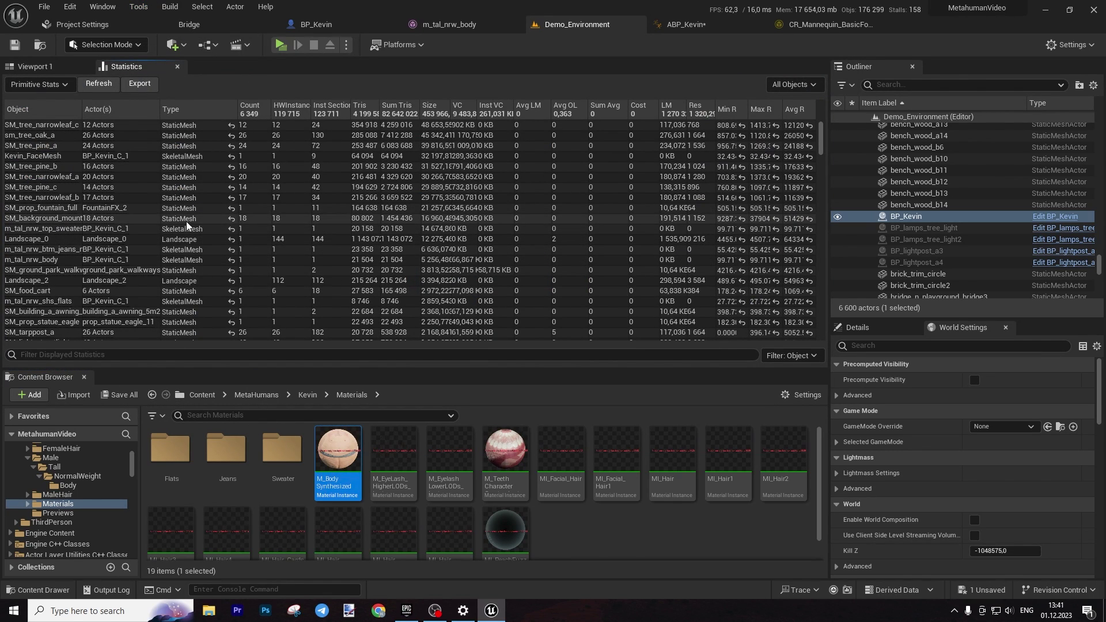
left_click(46, 84)
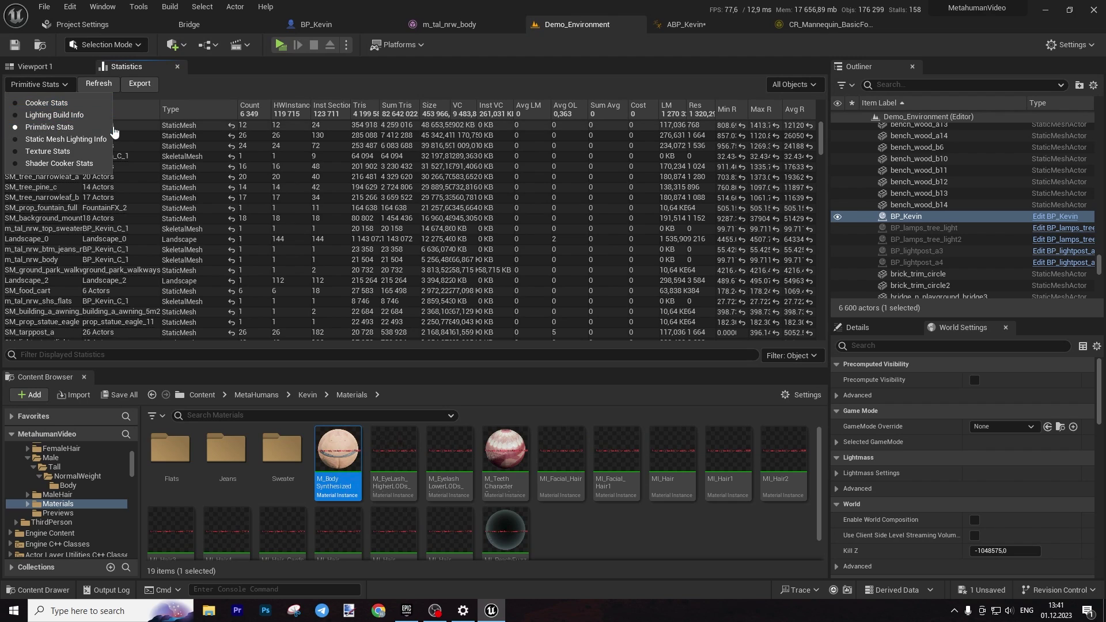
key("Escape")
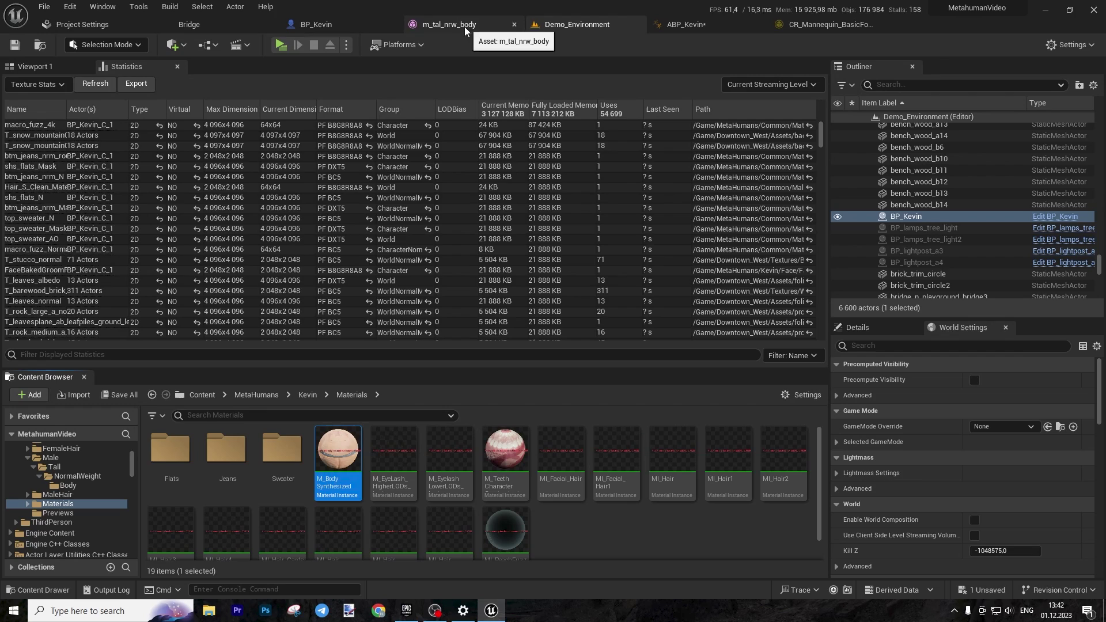
Browse Kevin's Materials folder and its Flats subfolder for the textures in use
left_click(303, 394)
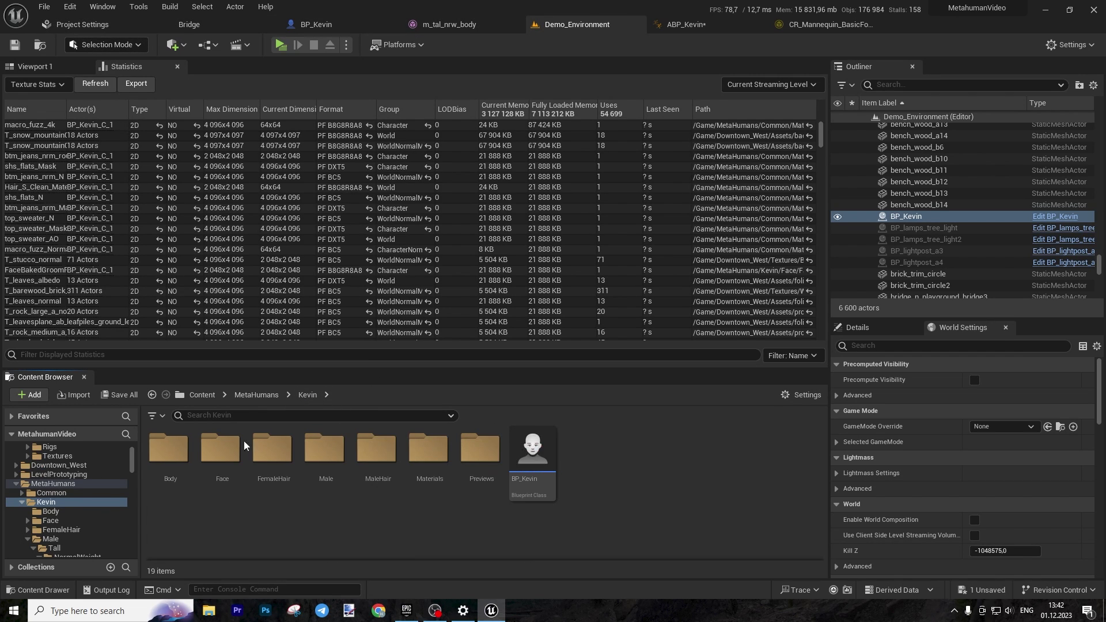
double_click(422, 455)
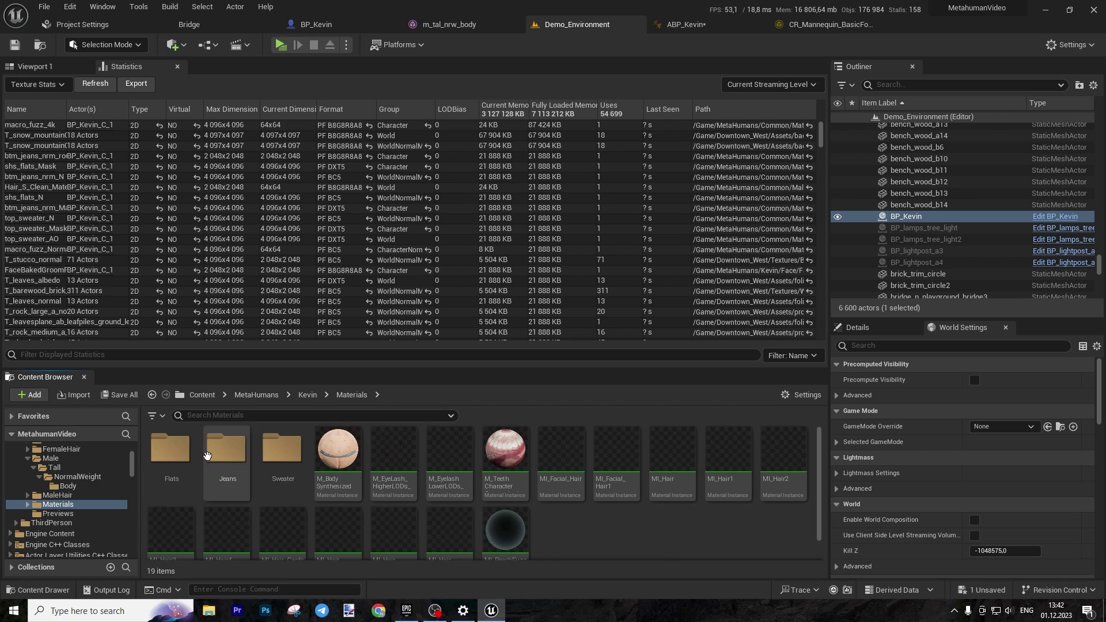
double_click(170, 447)
left_click(340, 396)
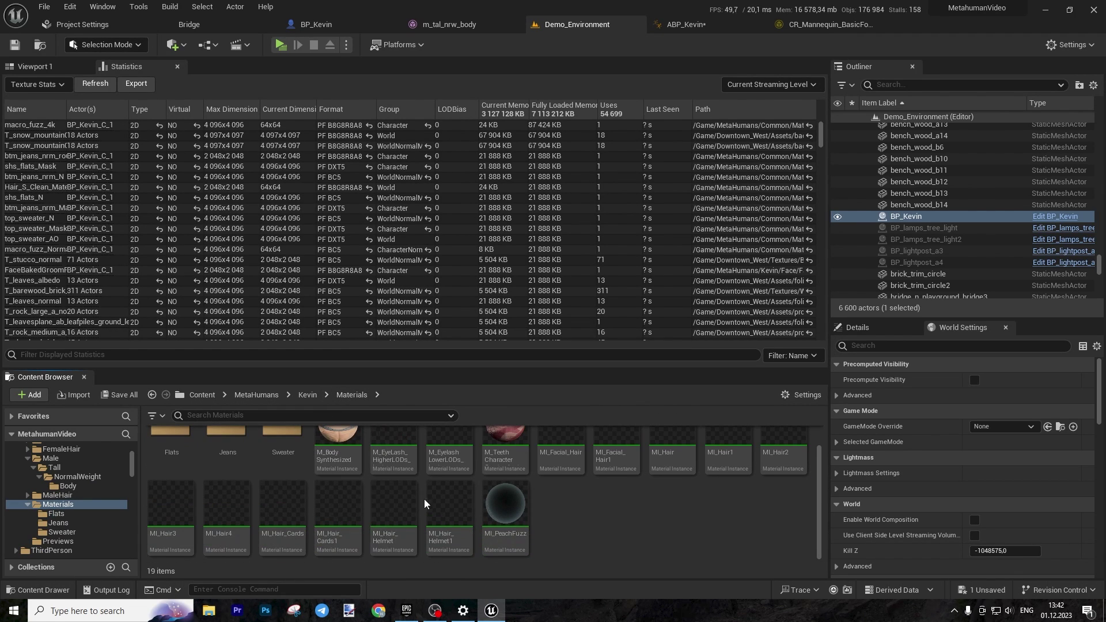
scroll(302, 432, "up", 1)
Filter the MetaHumans folder to list only Texture assets
left_click(258, 397)
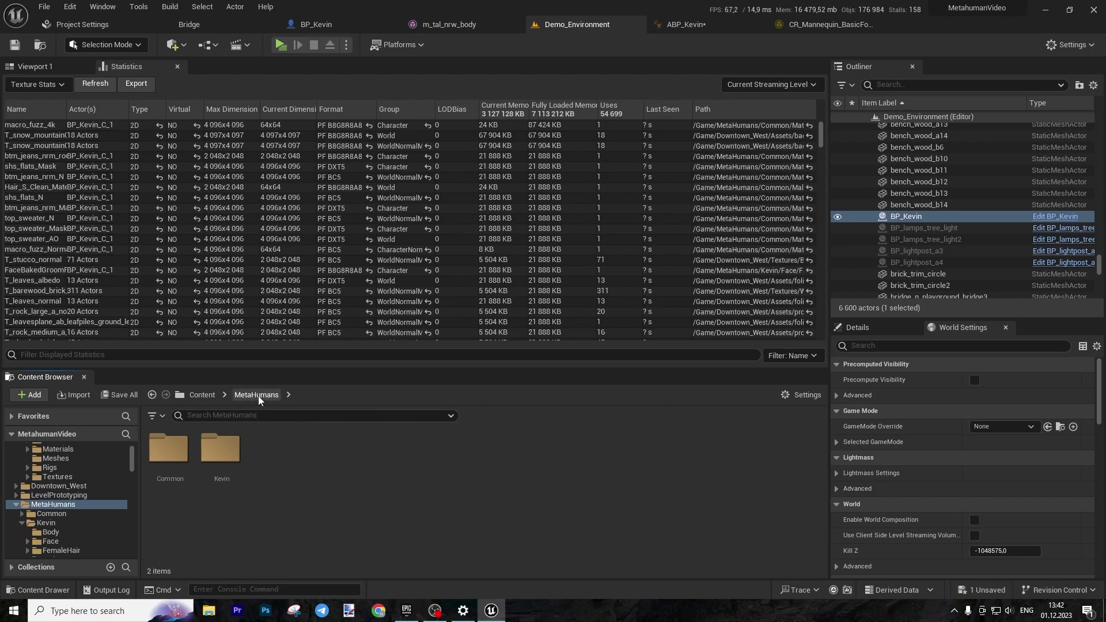
left_click(155, 417)
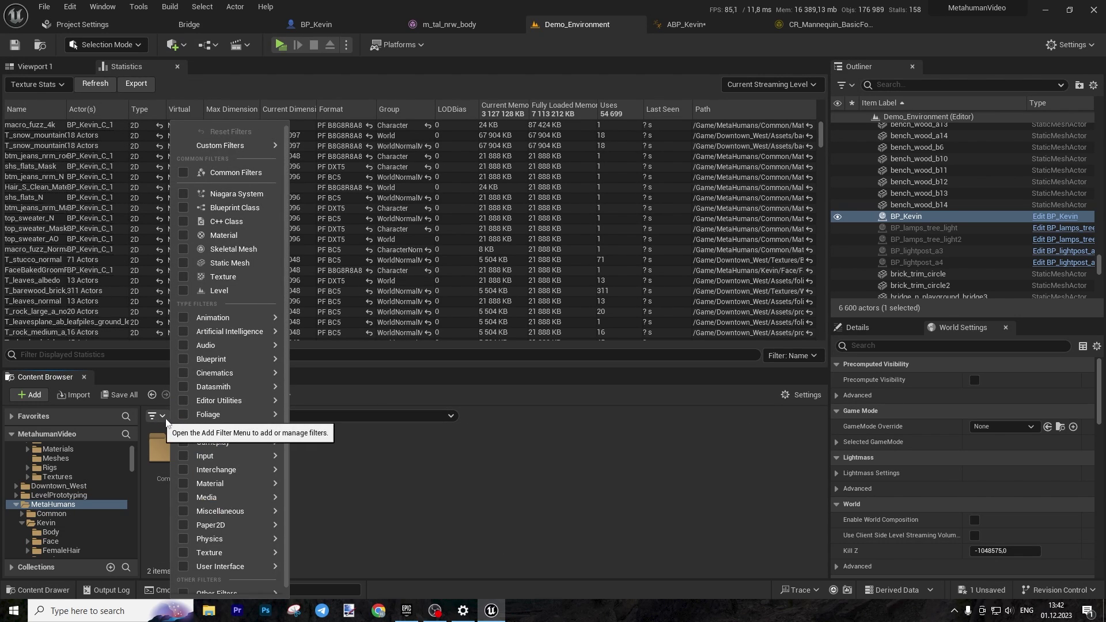
left_click(185, 279)
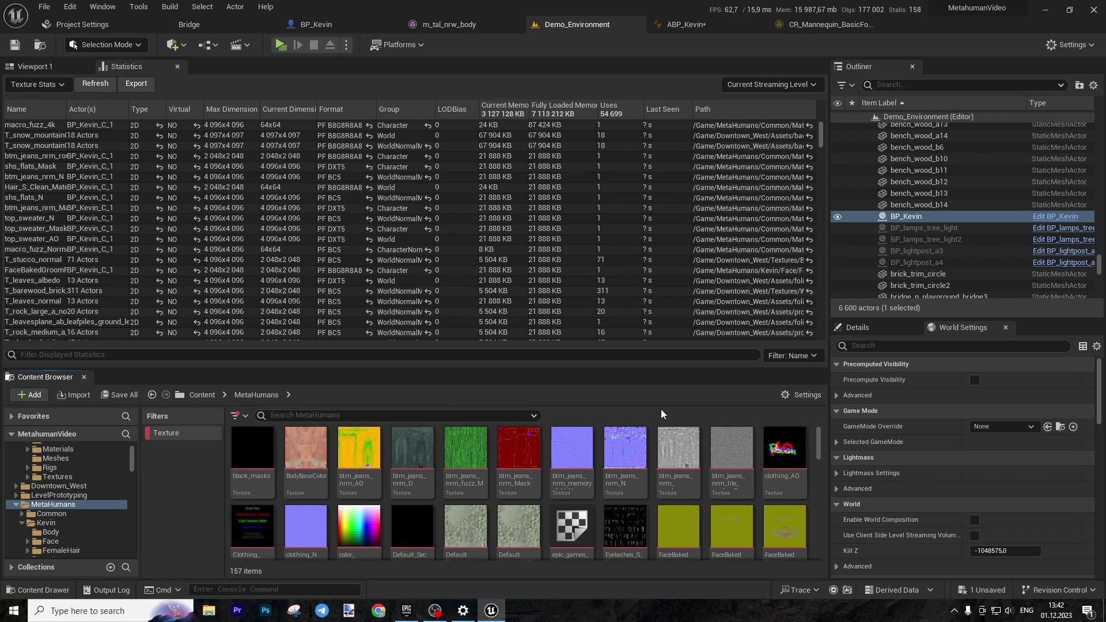
mouse_move(621, 488)
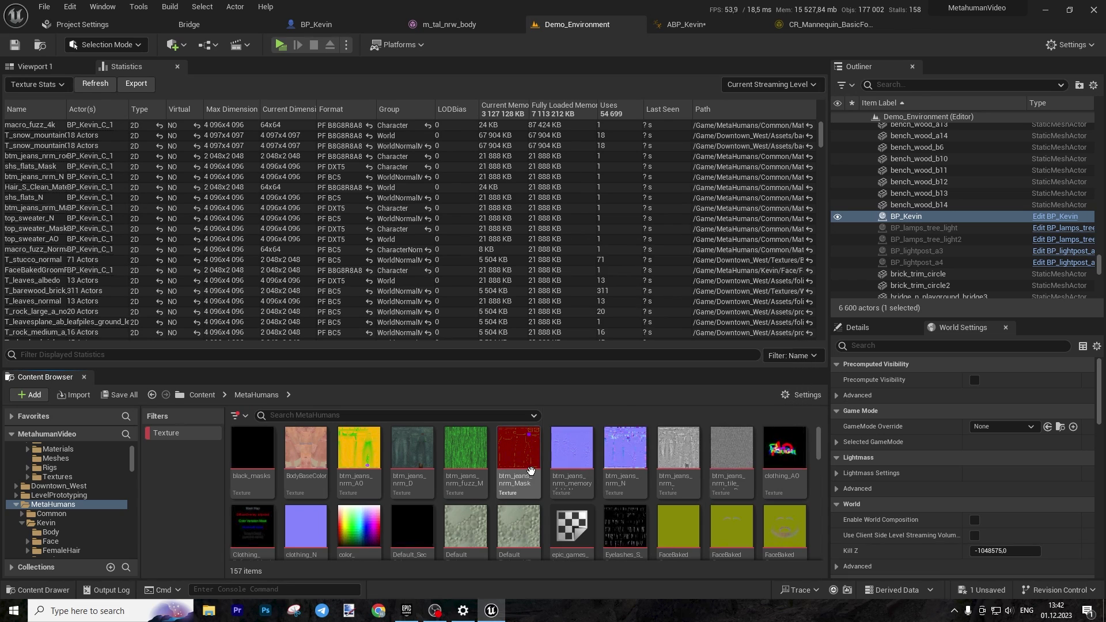
mouse_move(531, 470)
mouse_move(301, 442)
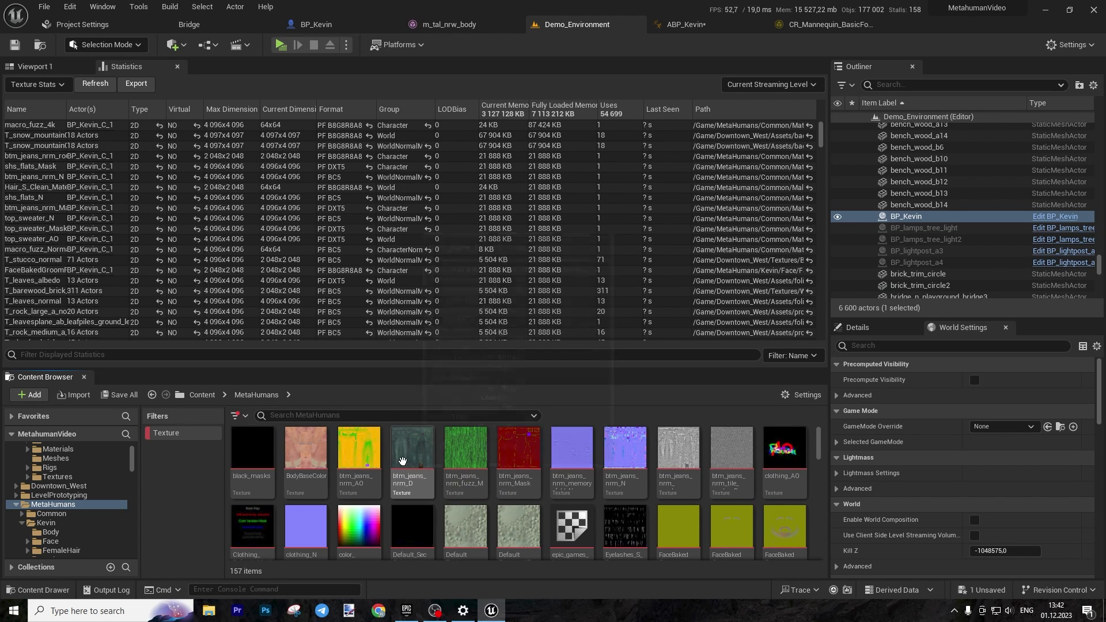
Inspect the asset details of several MetaHumans textures and open the jeans texture btm_jeans_nrm_D for editing
mouse_move(666, 472)
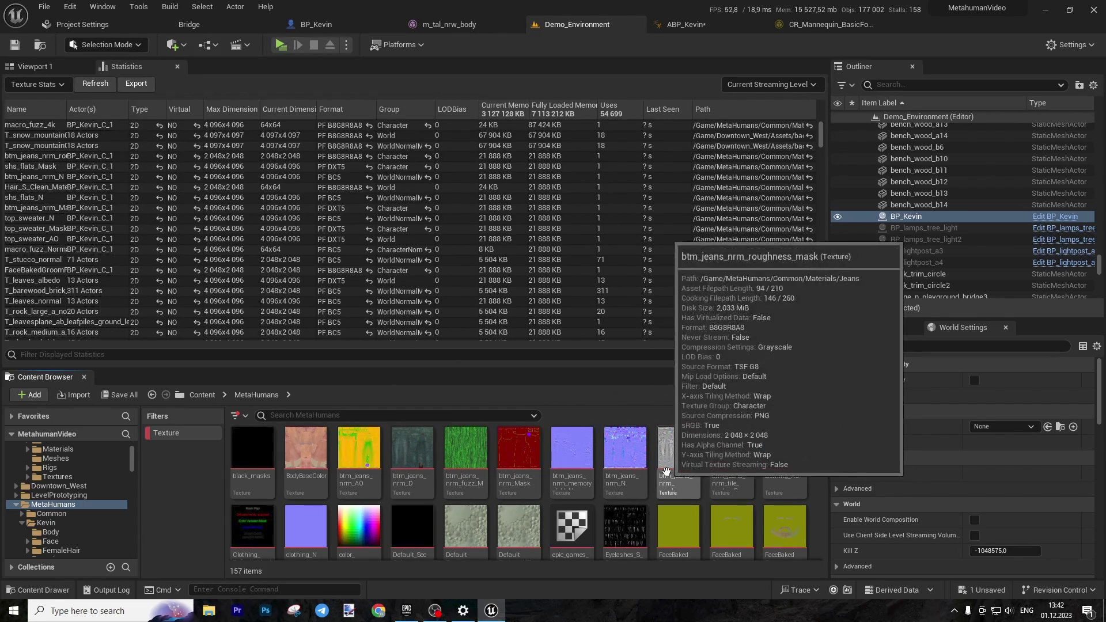
mouse_move(511, 449)
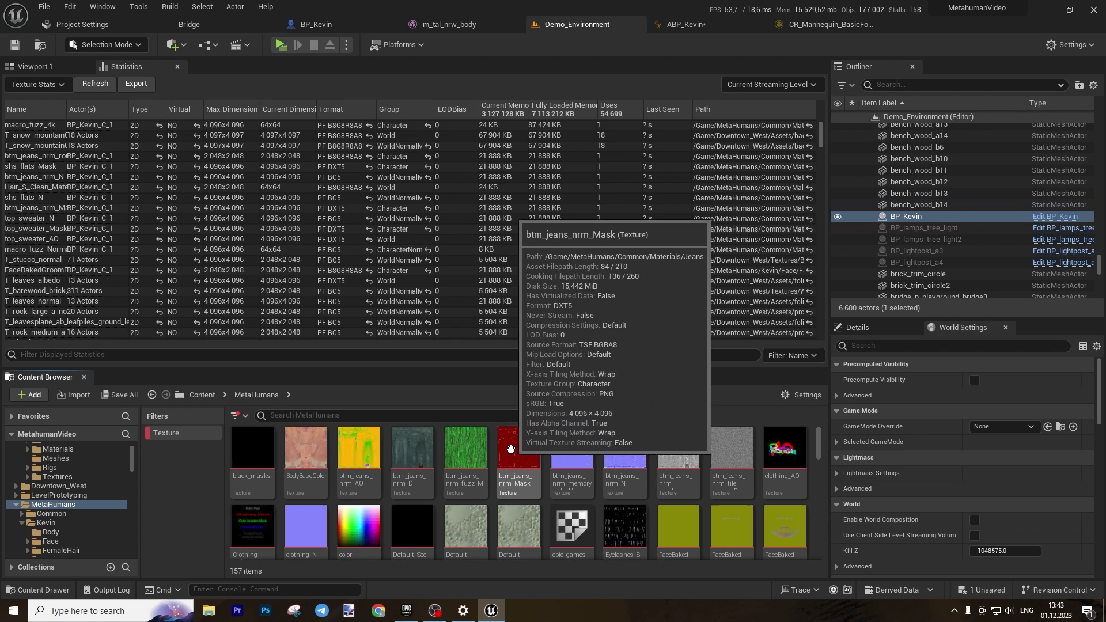
scroll(511, 449, "down", 1)
scroll(523, 484, "down", 6)
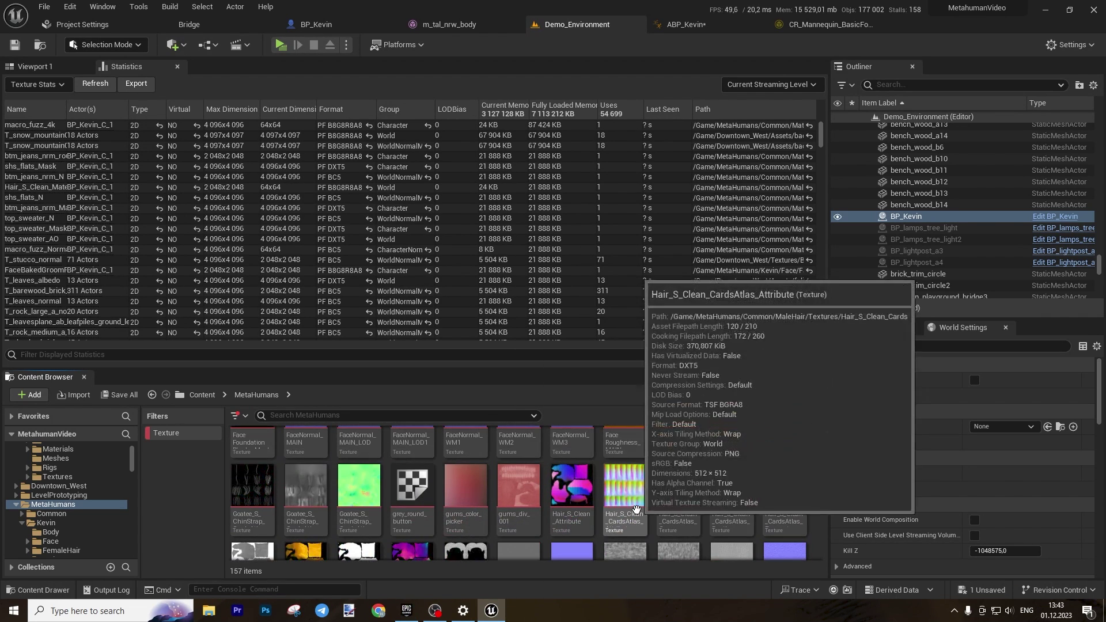
scroll(407, 467, "up", 8)
left_click(410, 461)
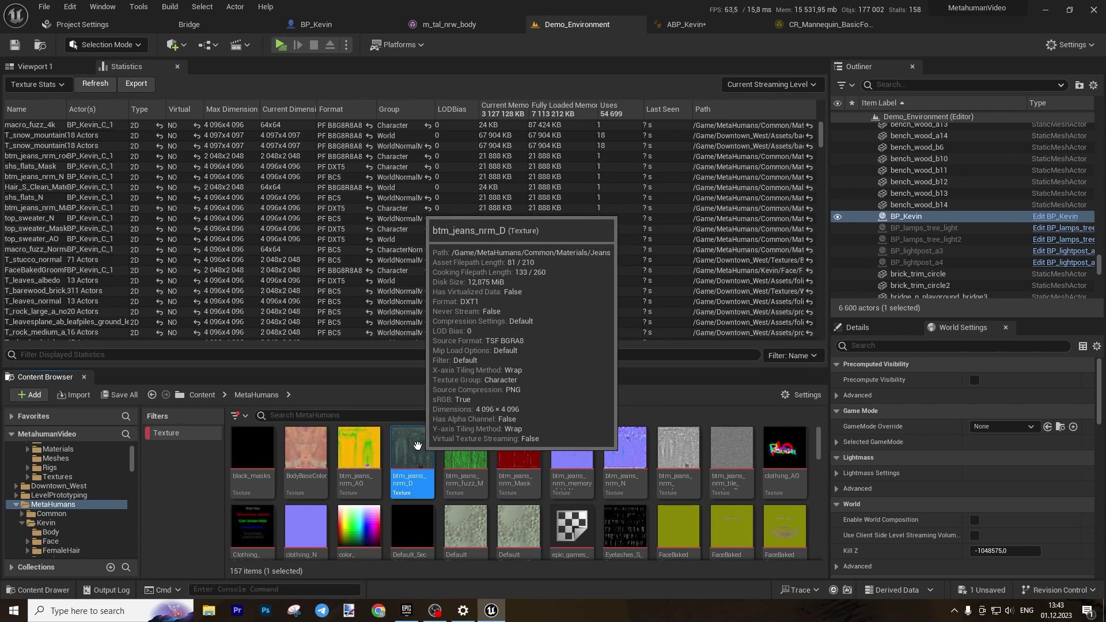
double_click(418, 446)
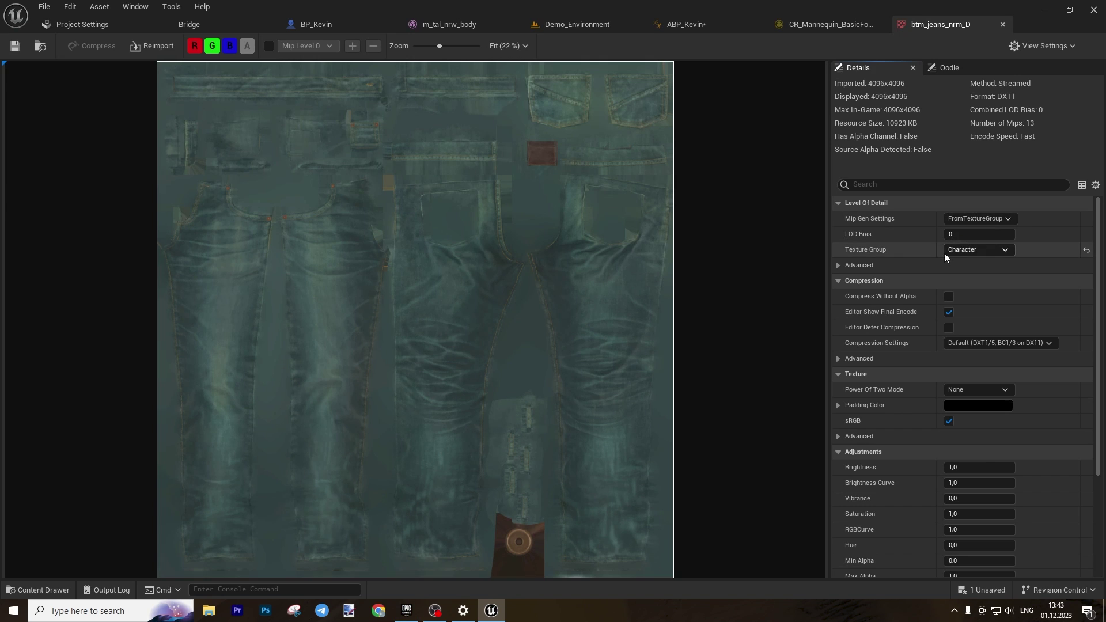
Find the texture size property of btm_jeans_nrm_D, set Maximum Texture Size to 1024, then save and close the texture
scroll(920, 306, "down", 2)
scroll(912, 315, "down", 4)
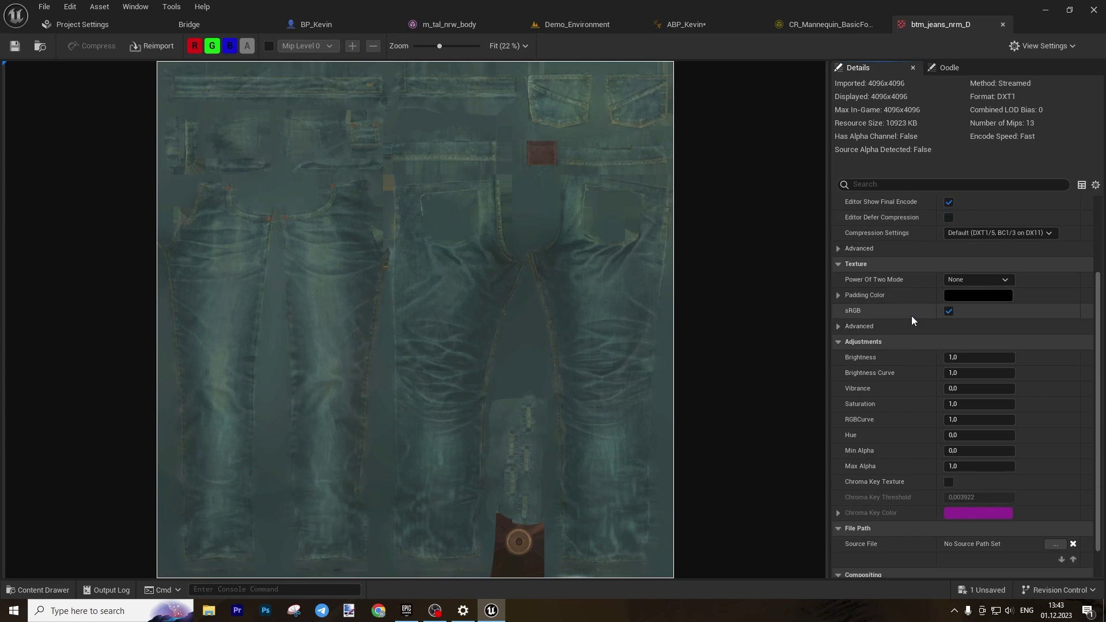
scroll(912, 315, "up", 6)
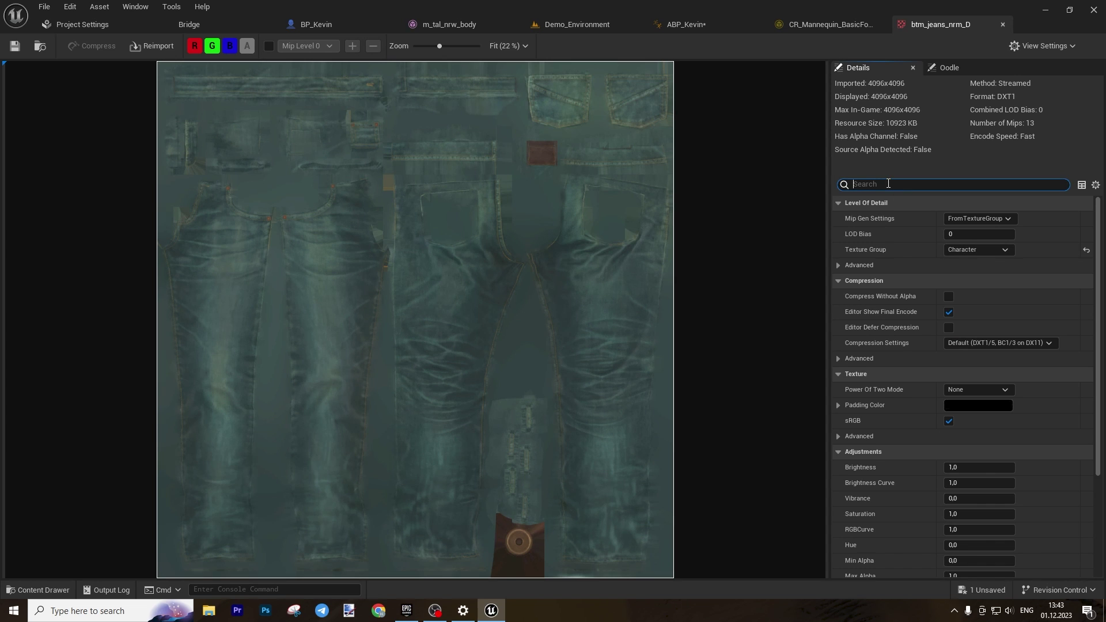
type("texture")
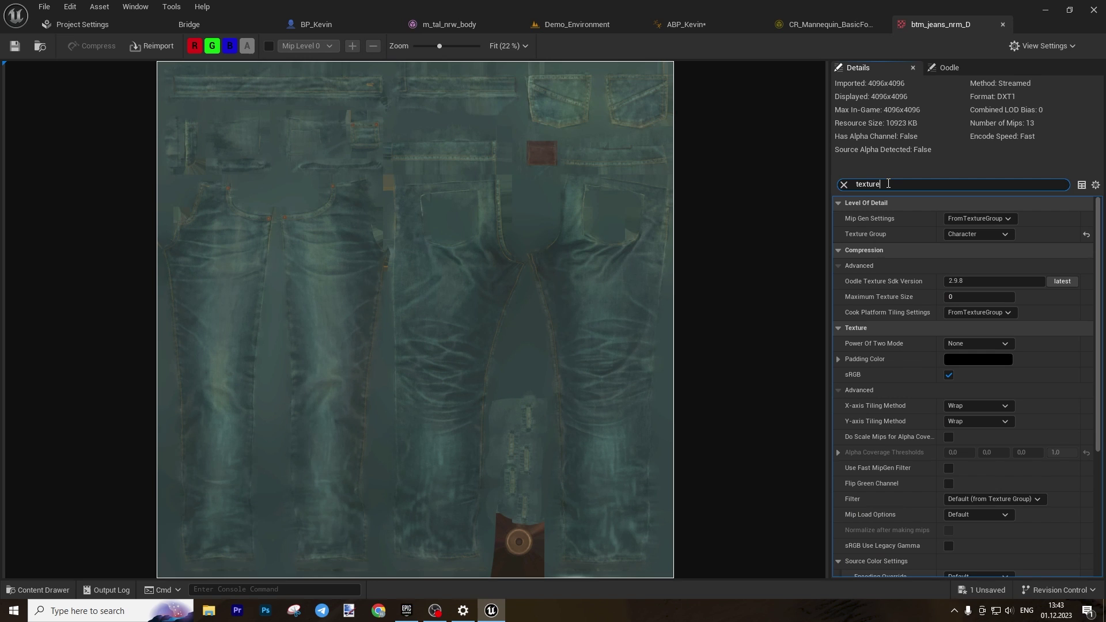
scroll(922, 380, "down", 5)
scroll(927, 393, "up", 4)
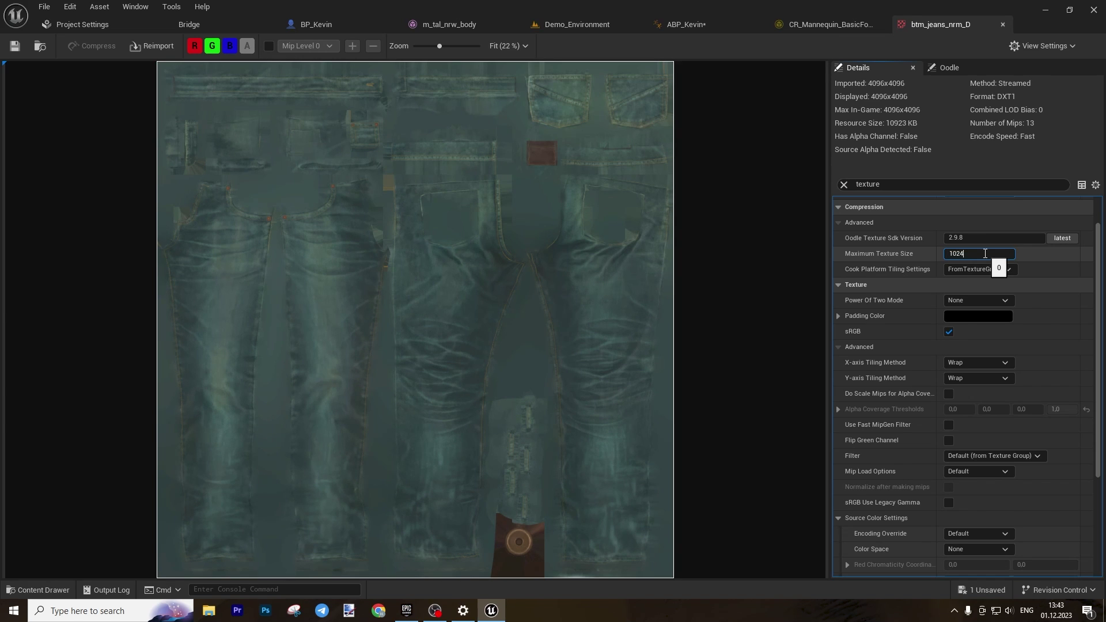
key("Return")
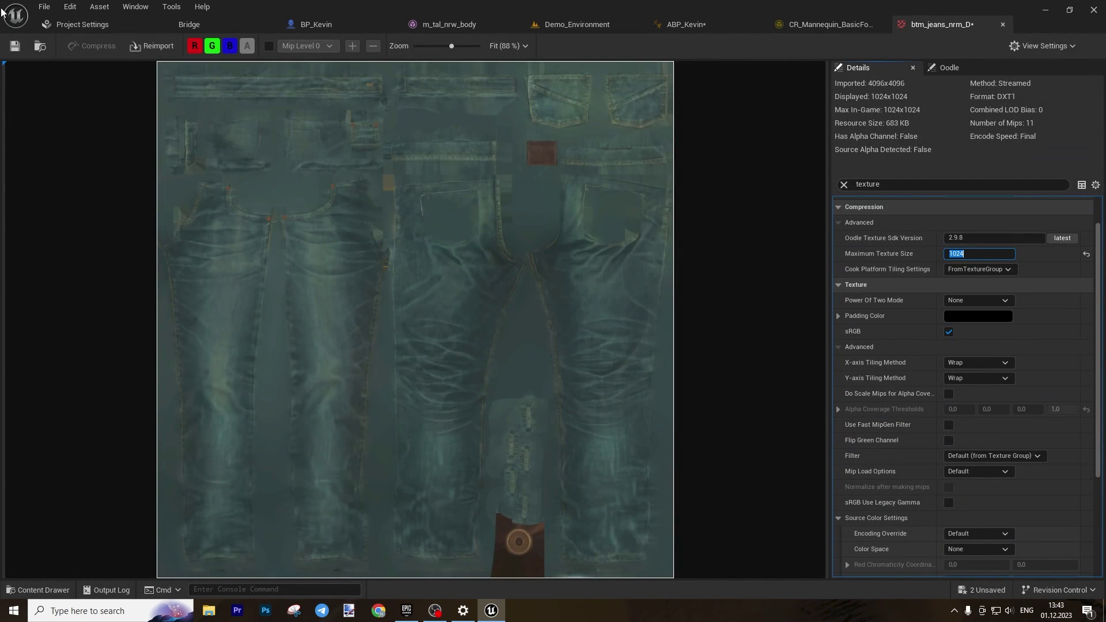
left_click(16, 46)
left_click(1003, 25)
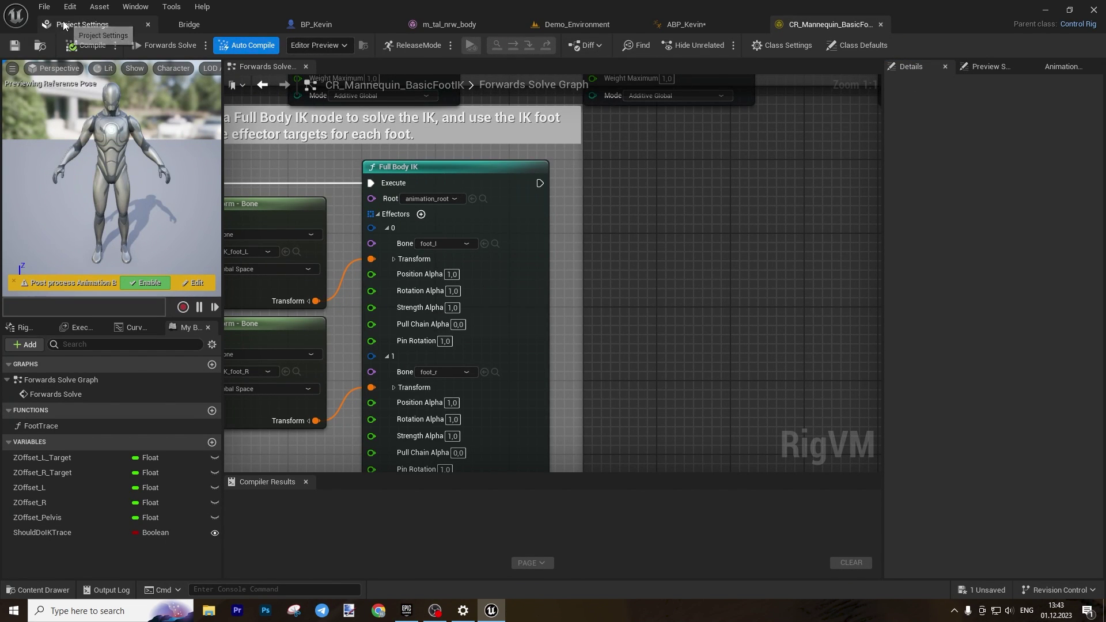
In Demo_Environment's Content Browser, select the textures from black_masks through FaceBakedGroomAttributeMap_LOD1 and edit the selection in the Property Matrix
left_click(115, 26)
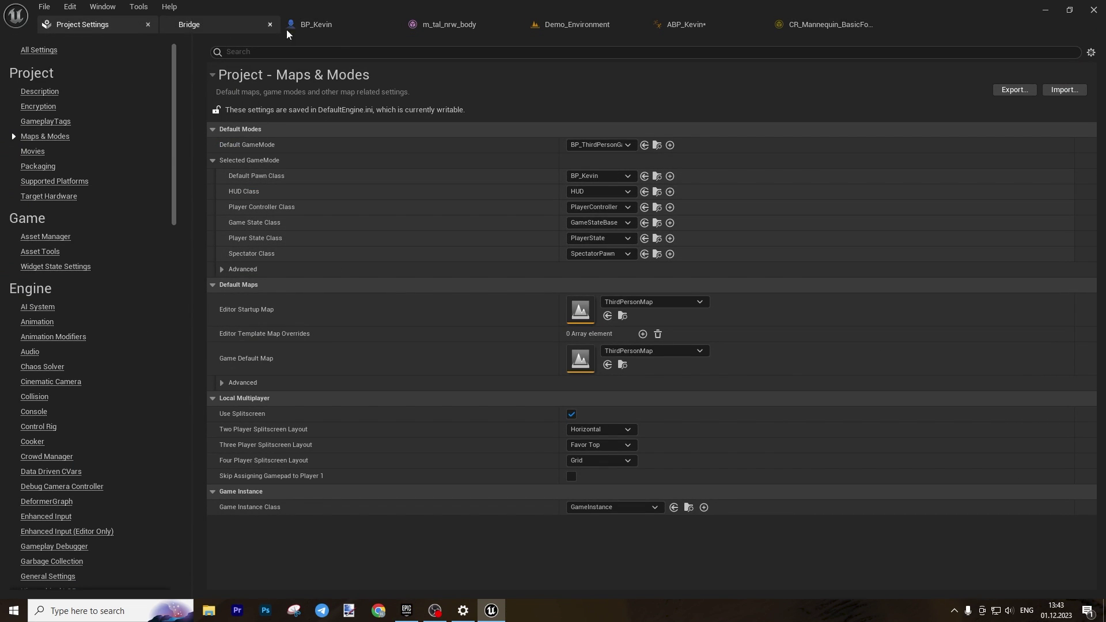
left_click(600, 27)
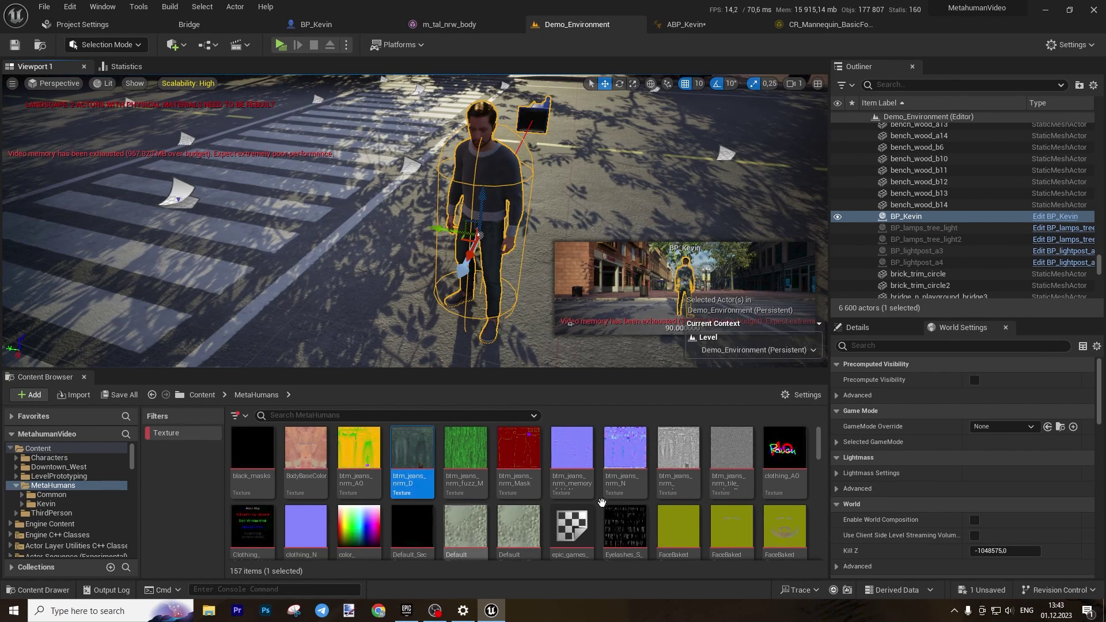
left_click(267, 444)
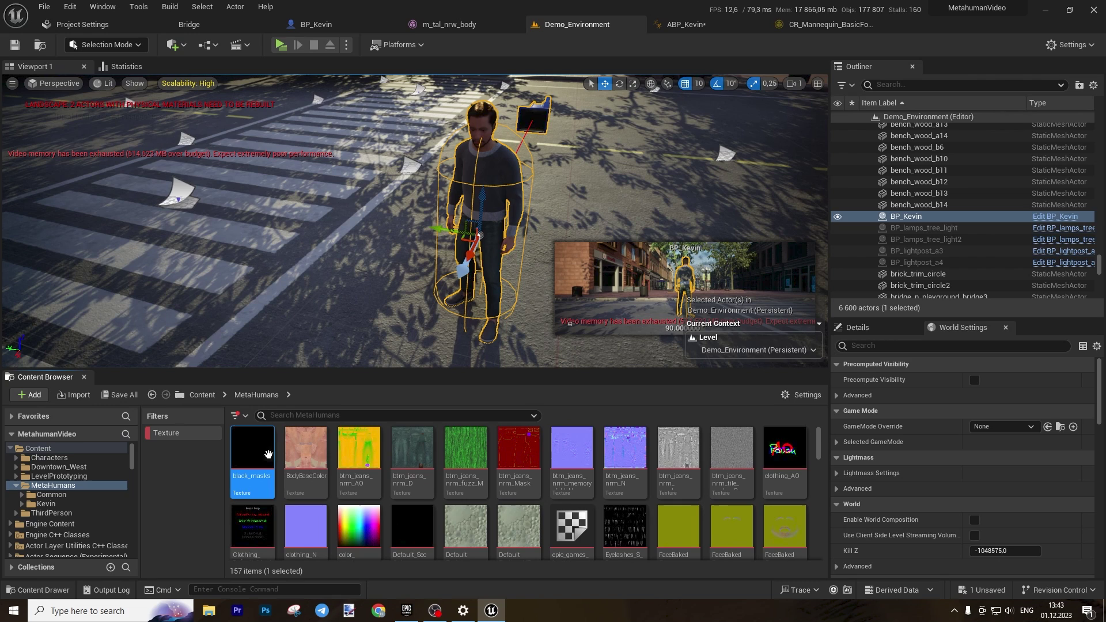
left_click(782, 529, "shift")
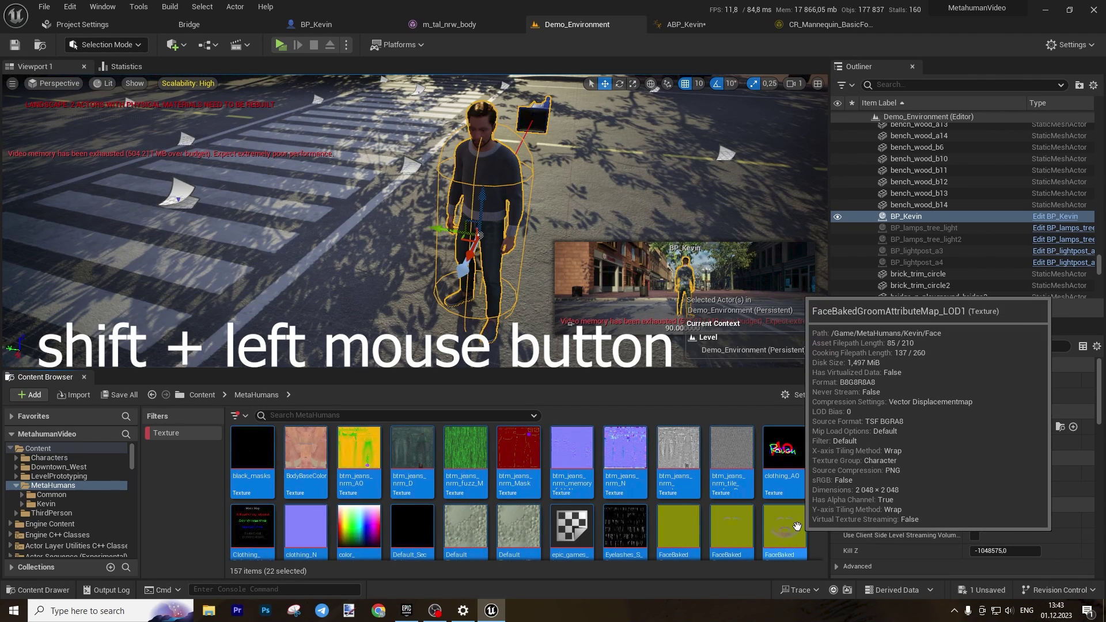
right_click(782, 529)
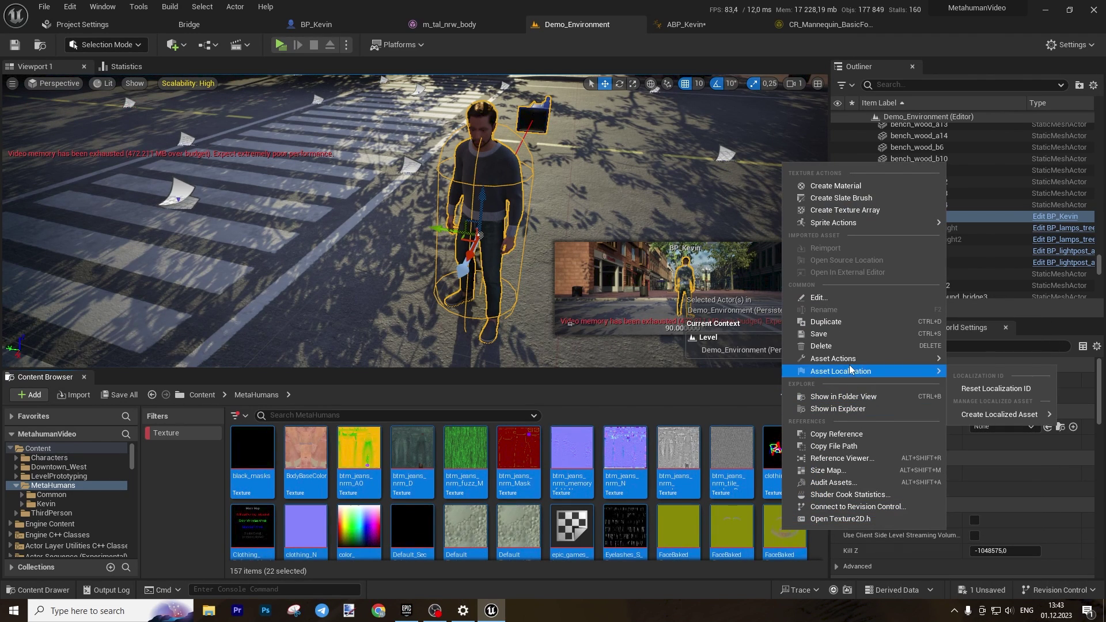
mouse_move(850, 360)
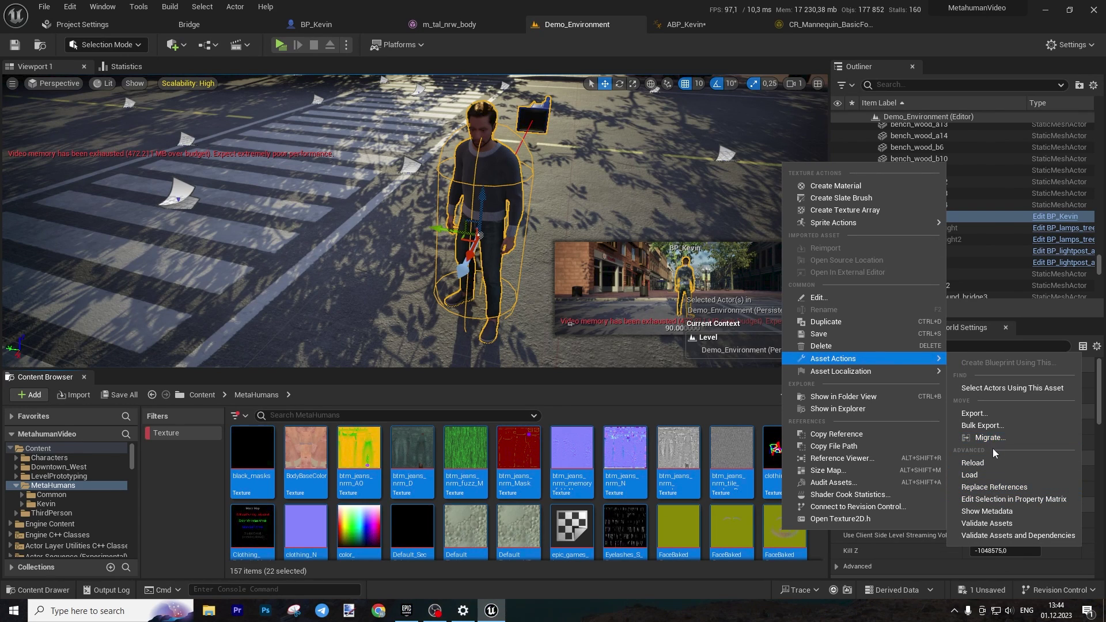
left_click(1027, 503)
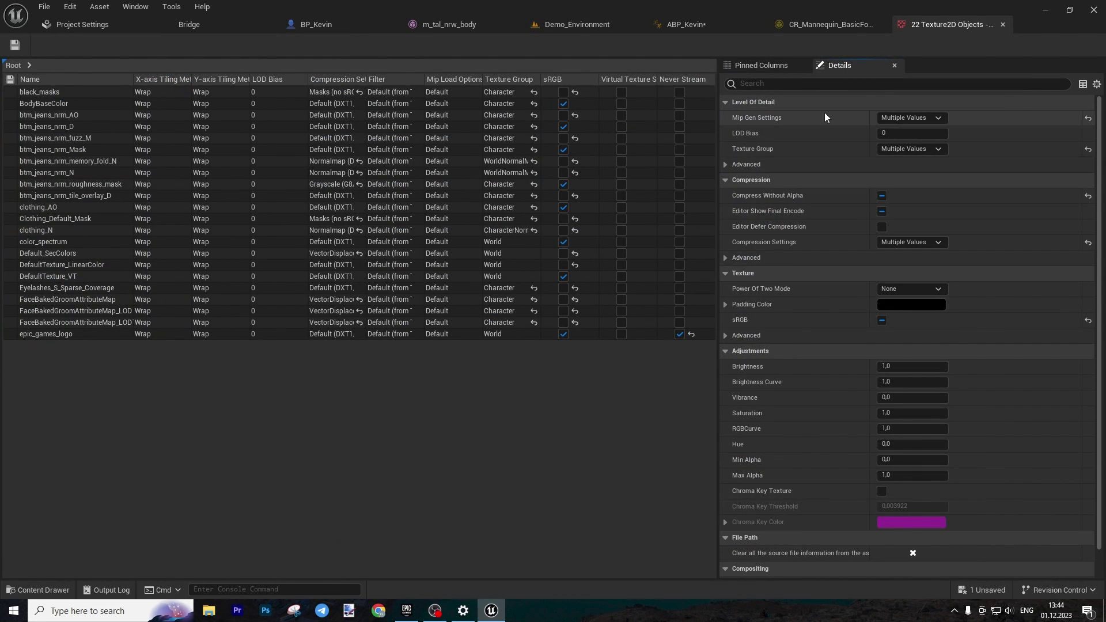
Search the shared details of the selected textures for "max"
left_click(805, 86)
type("m")
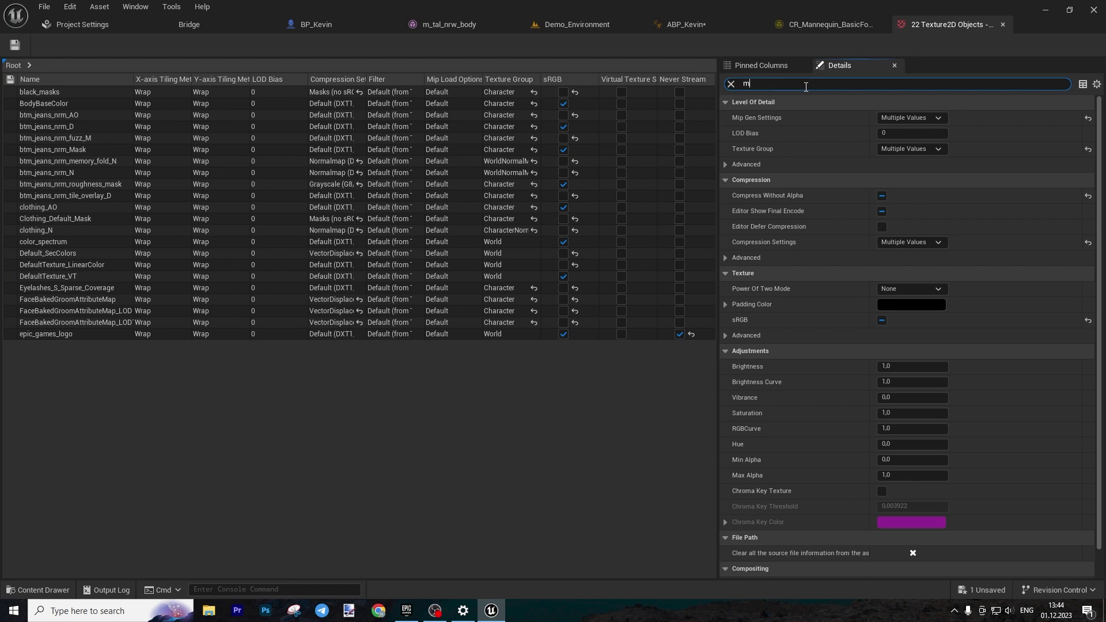
type("ax")
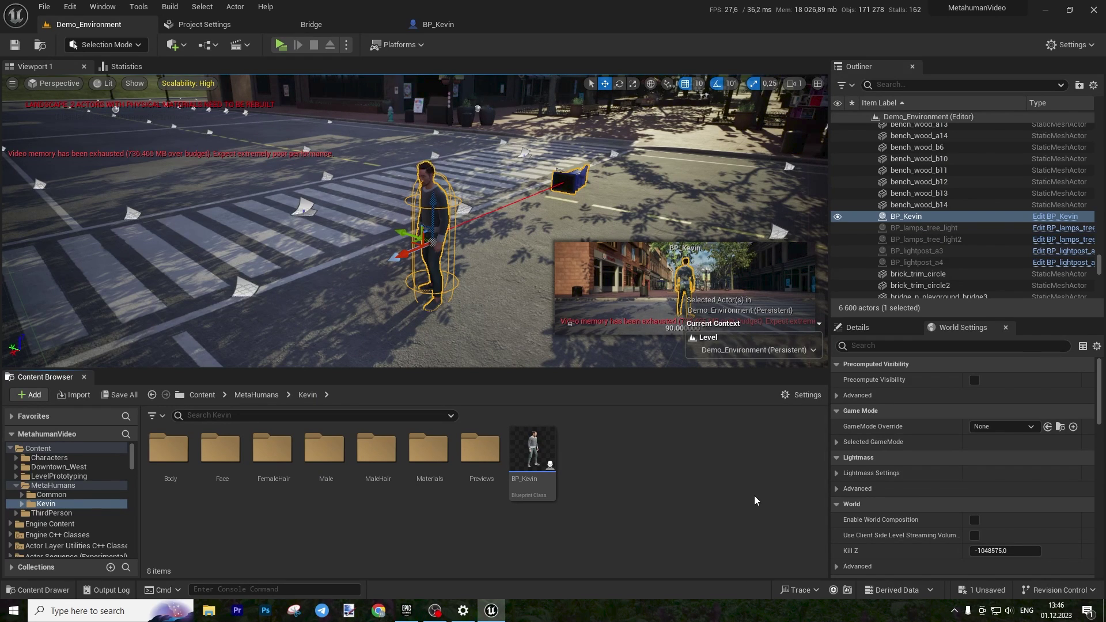
Deselect BP_Kevin and play-test the character in the Demo_Environment level, checking the textures up close, then stop the session
key("Escape")
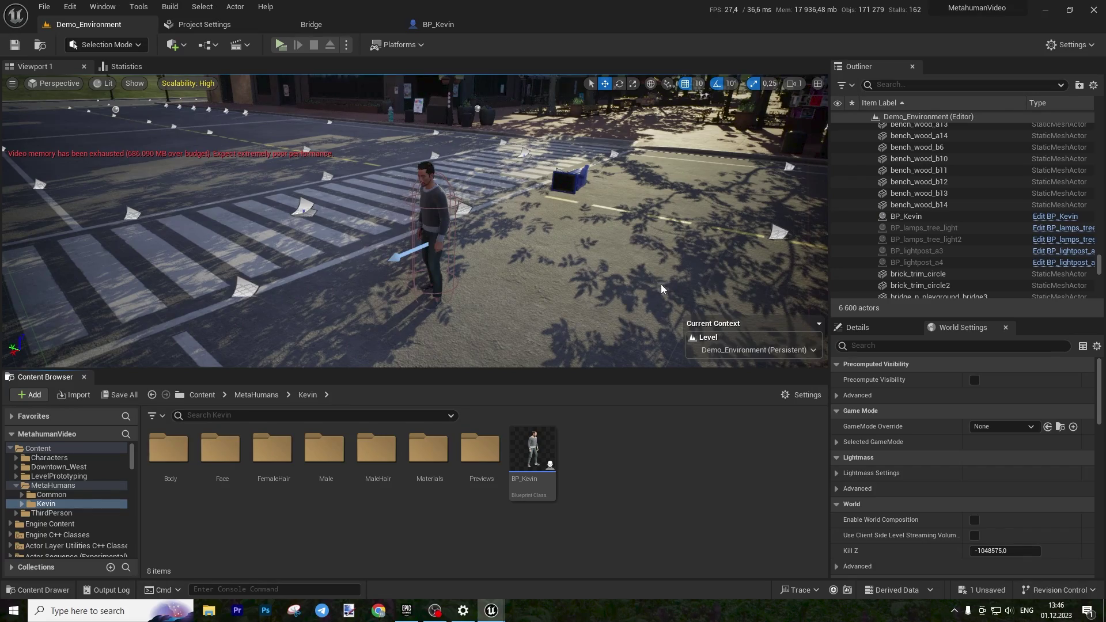
key("alt+p")
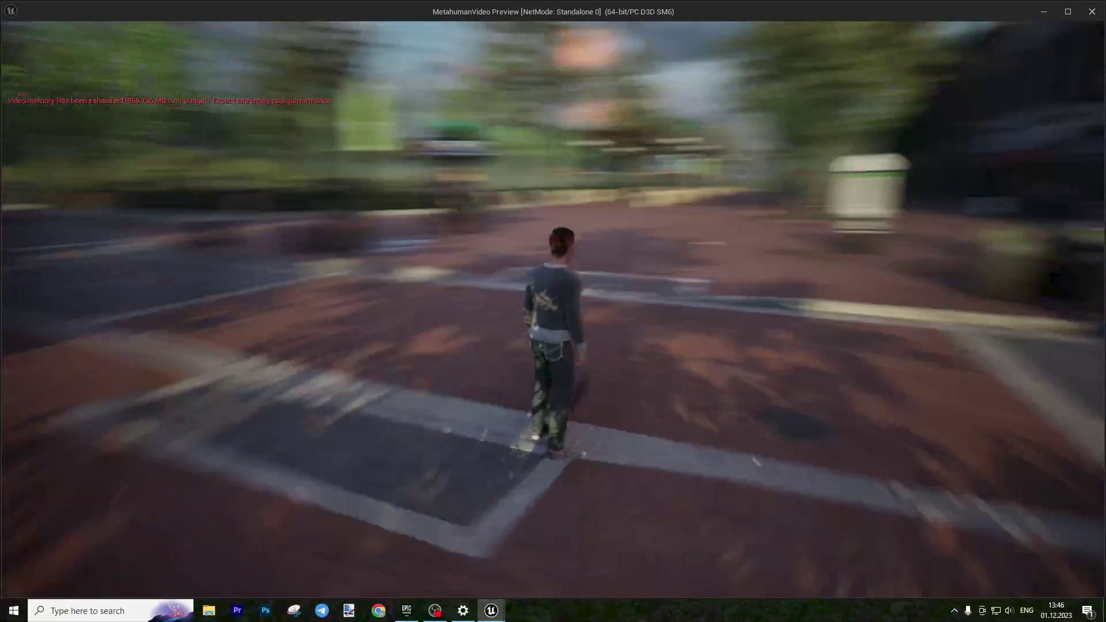
key("w")
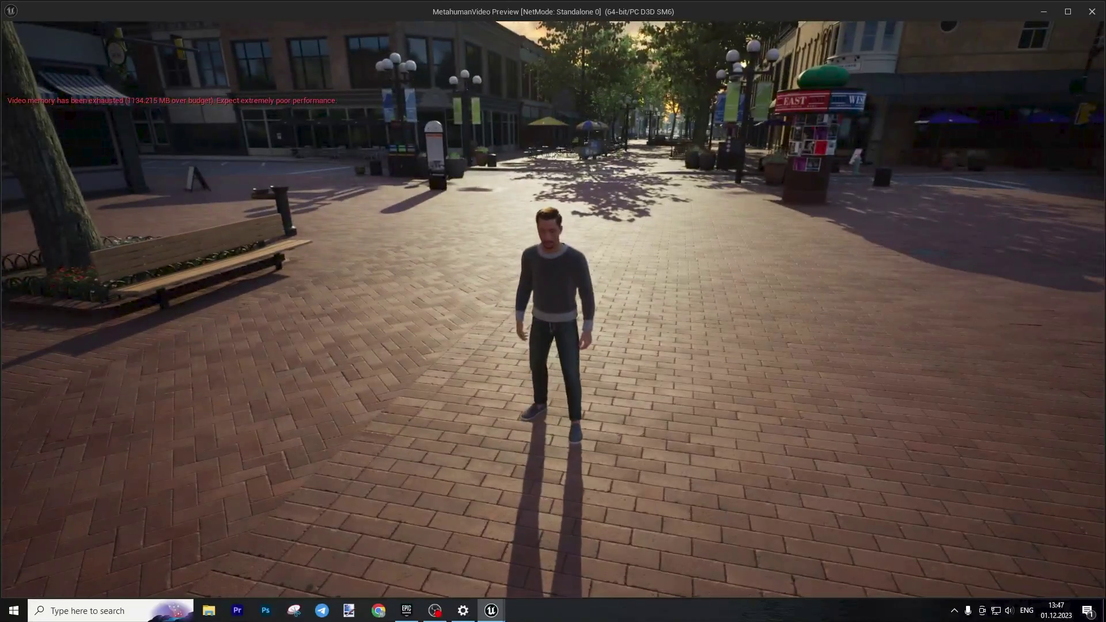
key("Escape")
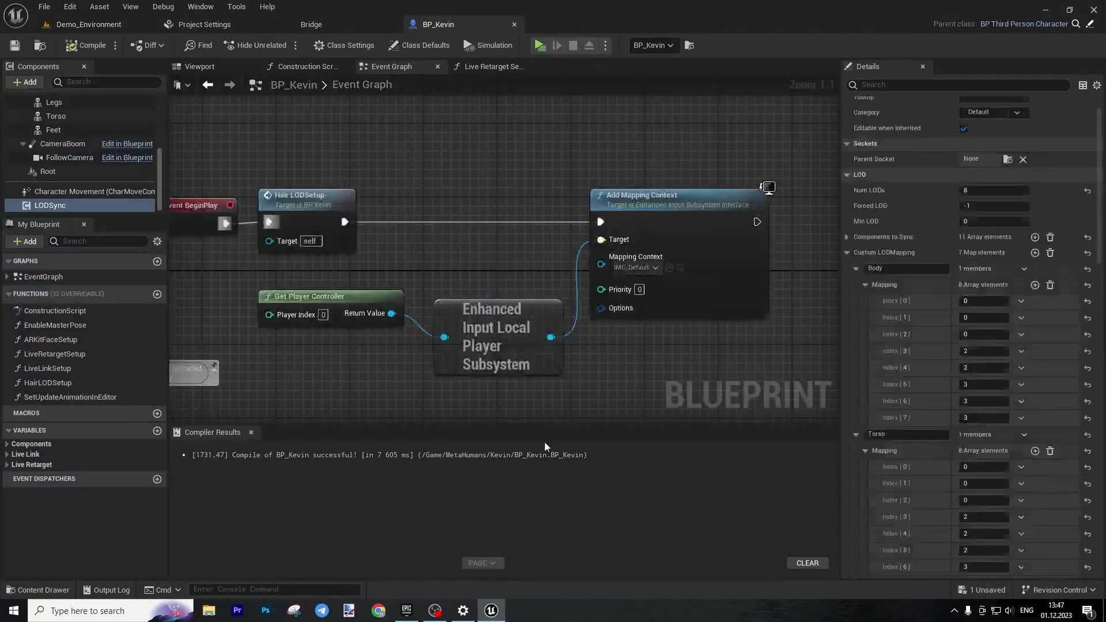
Set the CameraBoom's Target Arm Length to 280 in BP_Kevin, then compile and save the blueprint
left_click(63, 144)
left_click(992, 254)
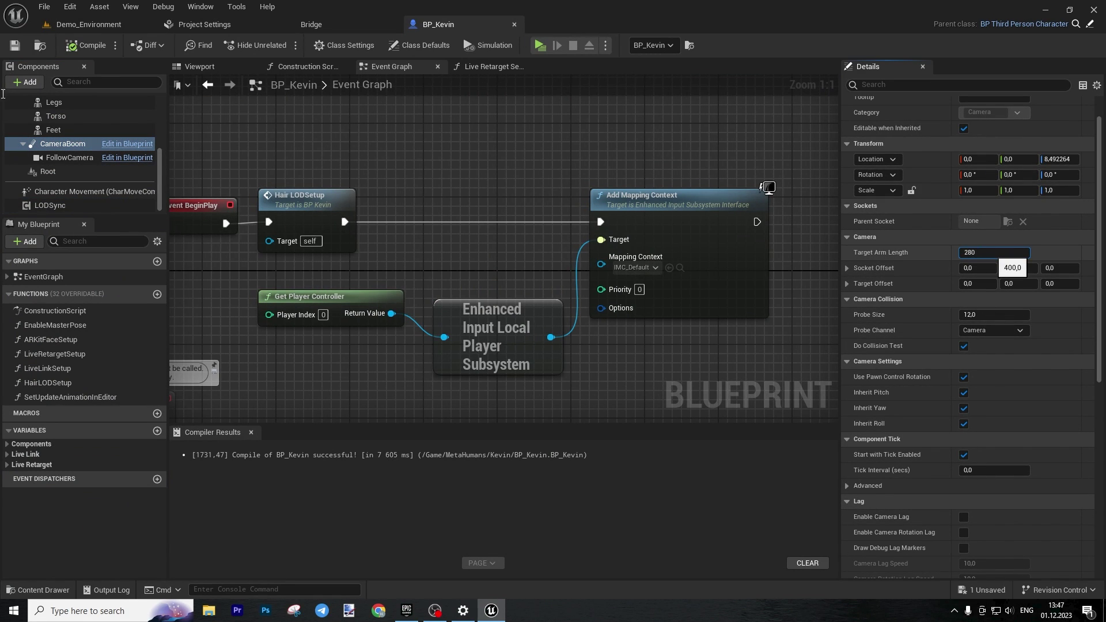
key("Return")
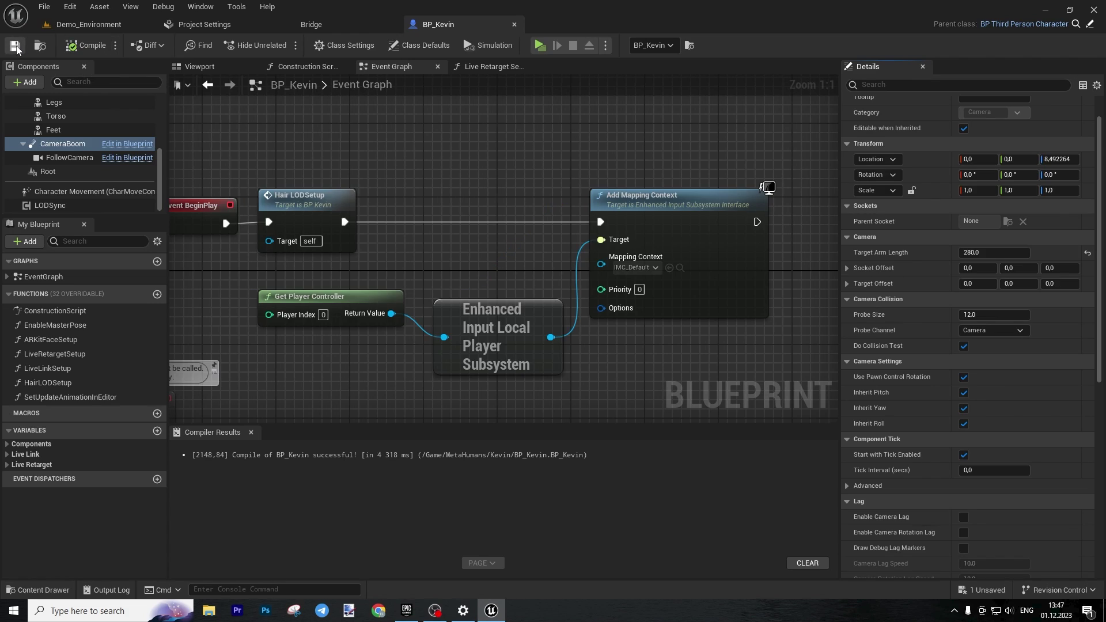
Play-test Demo_Environment with the shorter camera distance, running Kevin around the square, then end the session
left_click(89, 25)
key("Escape")
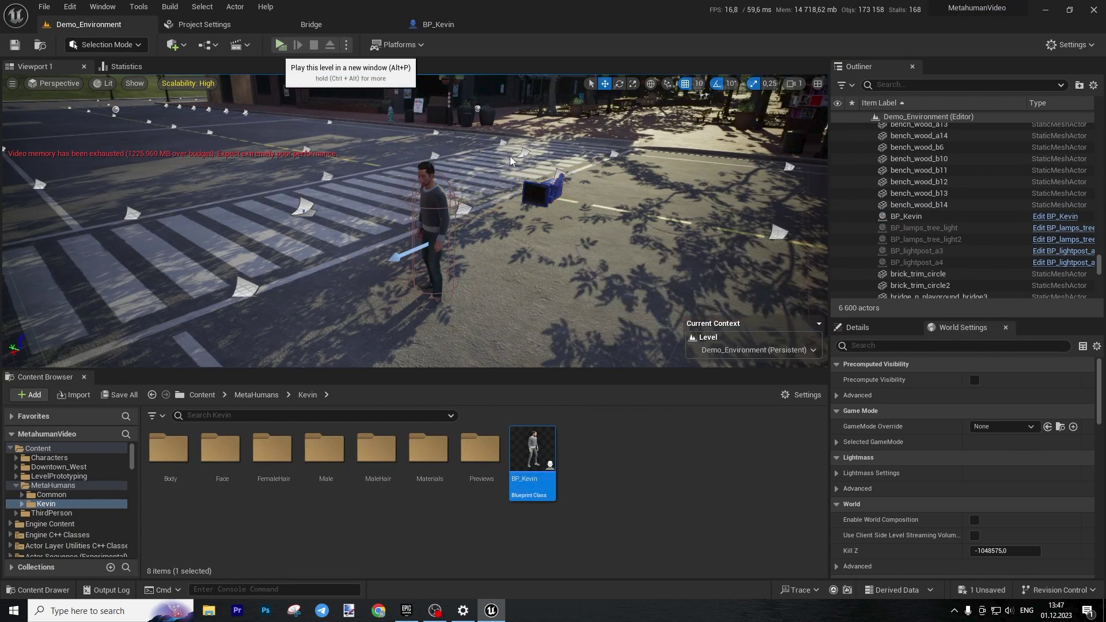
key("alt+p")
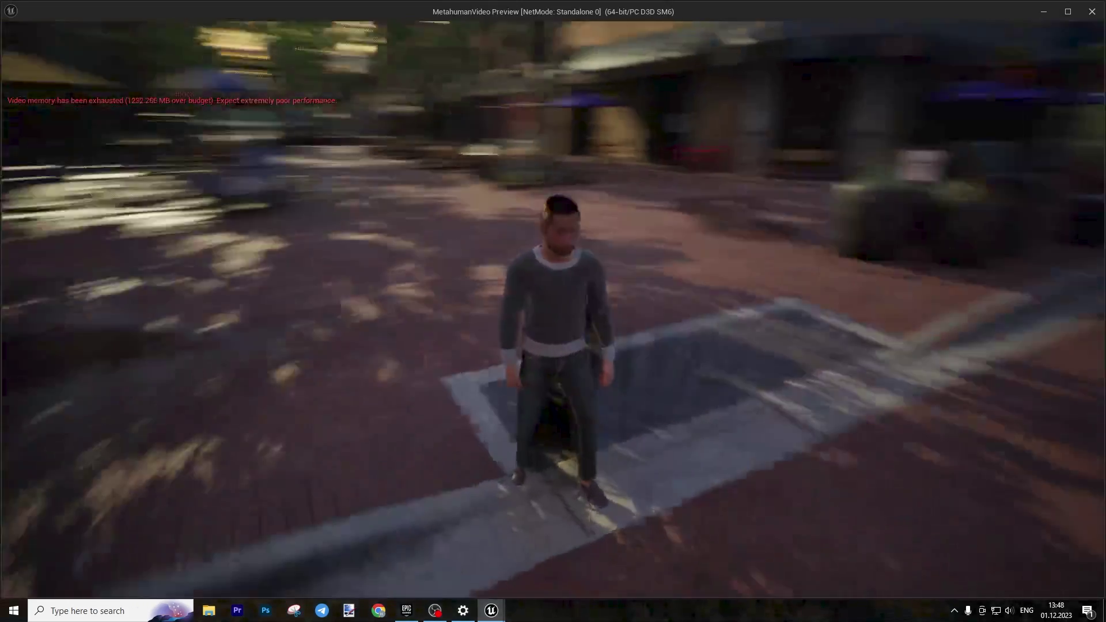
key("w")
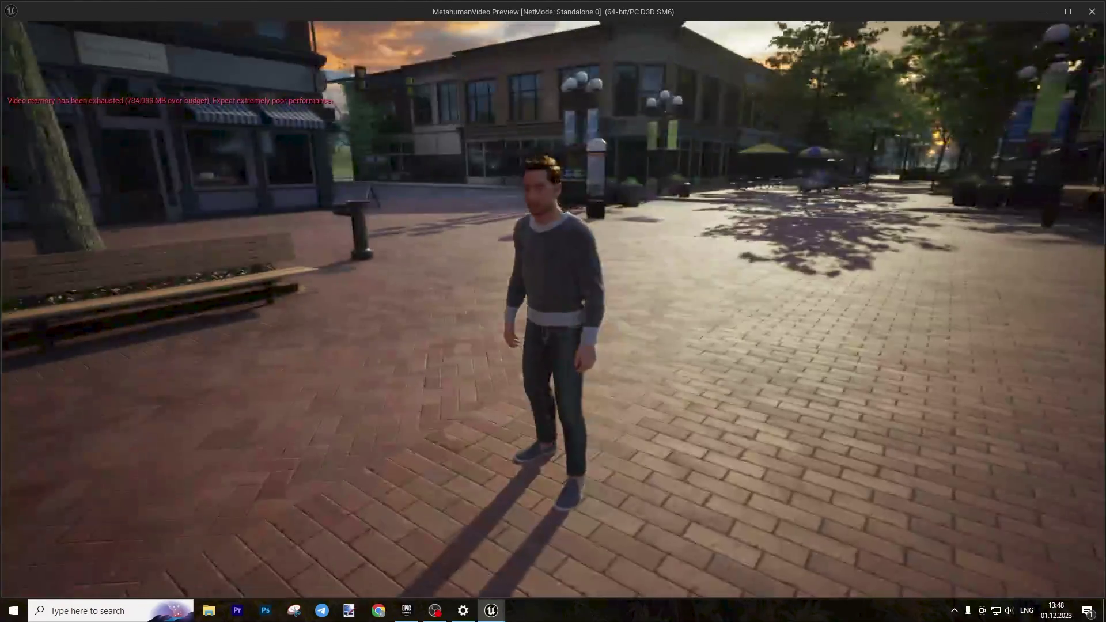
key("w")
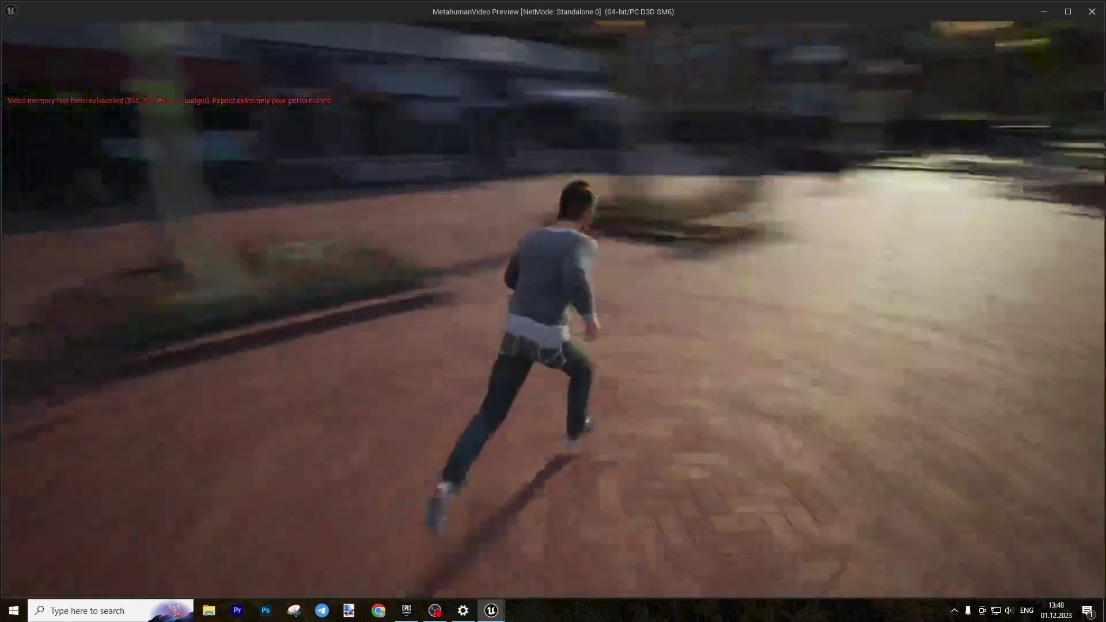
key("Escape")
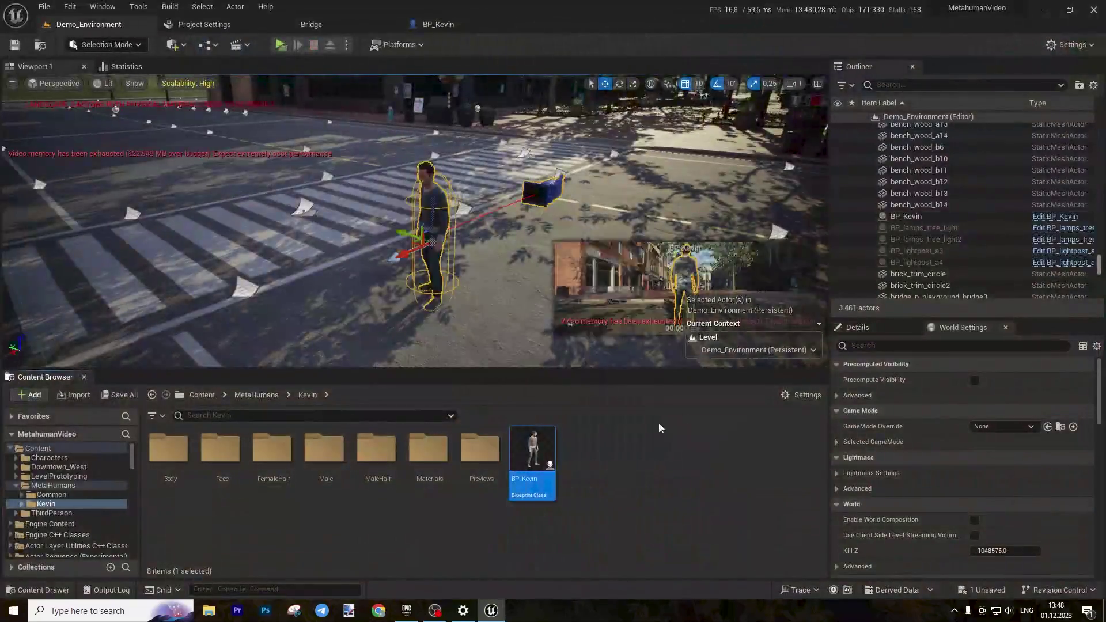